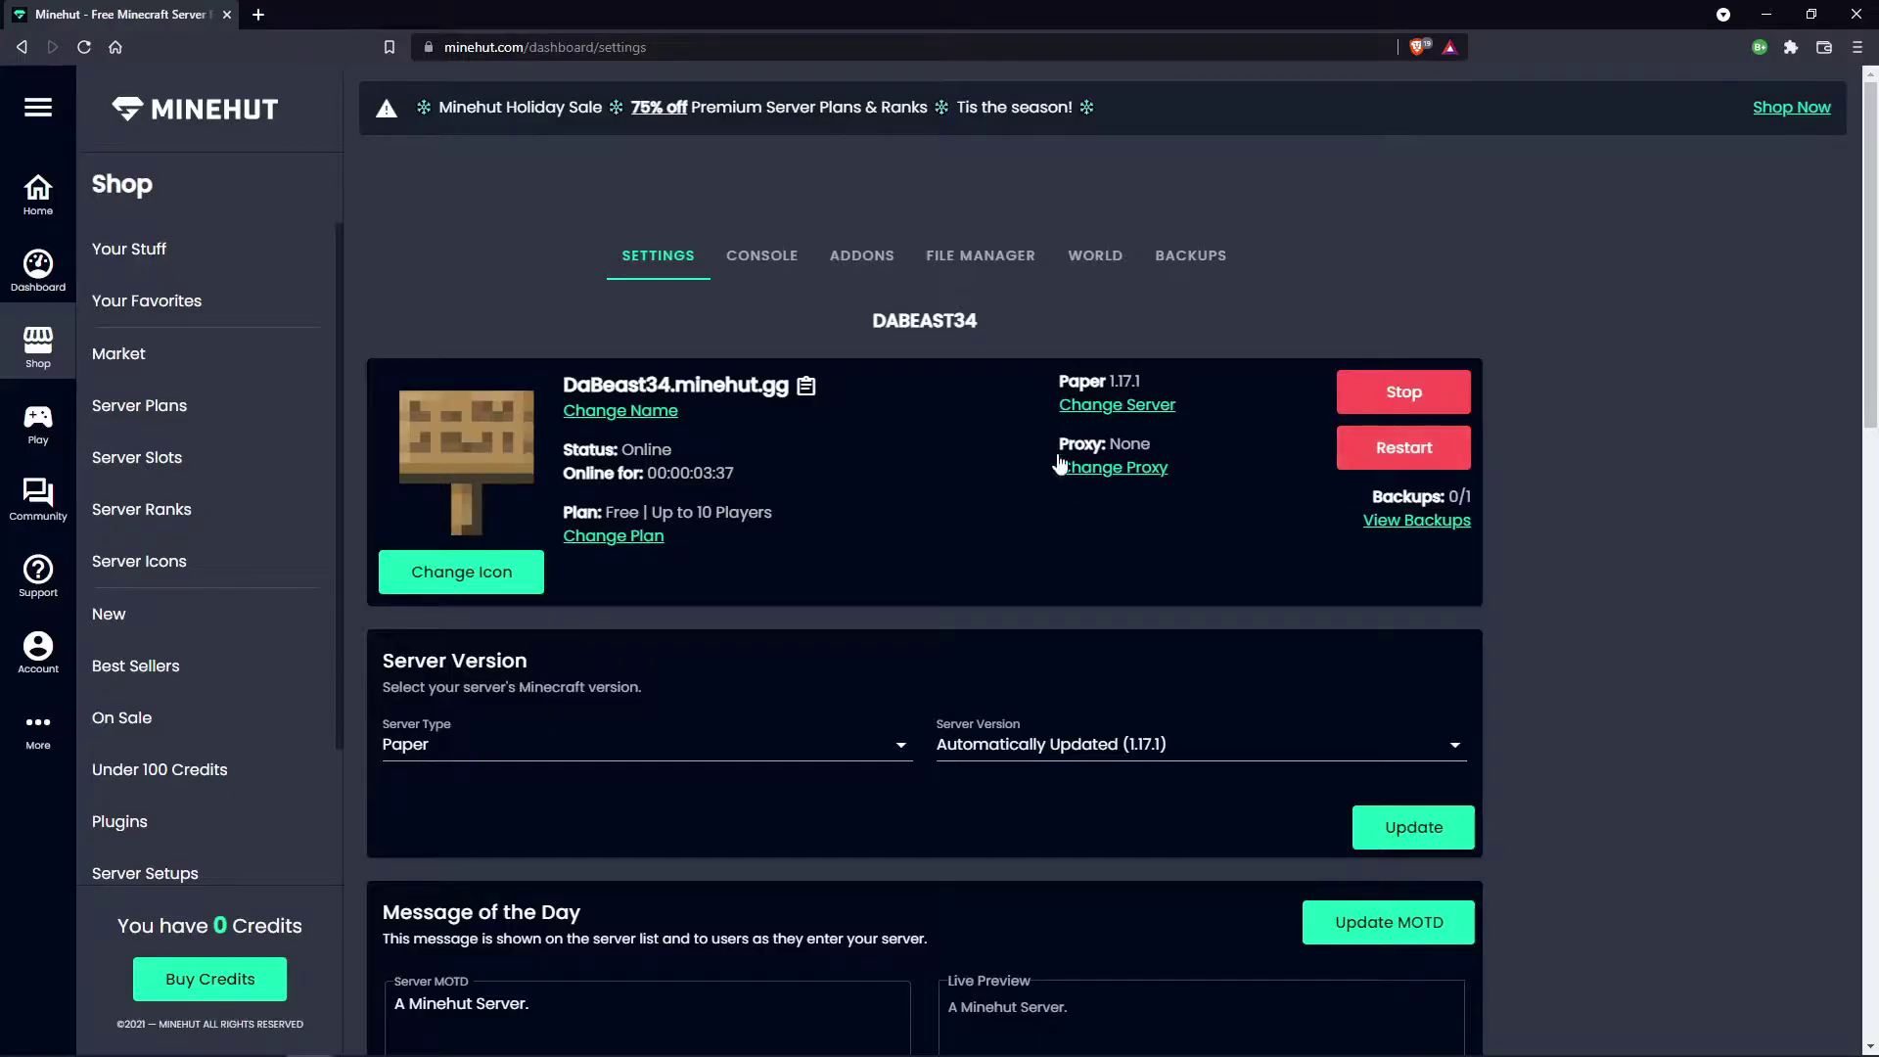
Step: Open the ADDONS tab on the Minehut server dashboard
click(862, 256)
Step: Search add-ons for 'holograp' and install free Holographic Displays, confirming the server restart
scroll(1002, 519, down, 3)
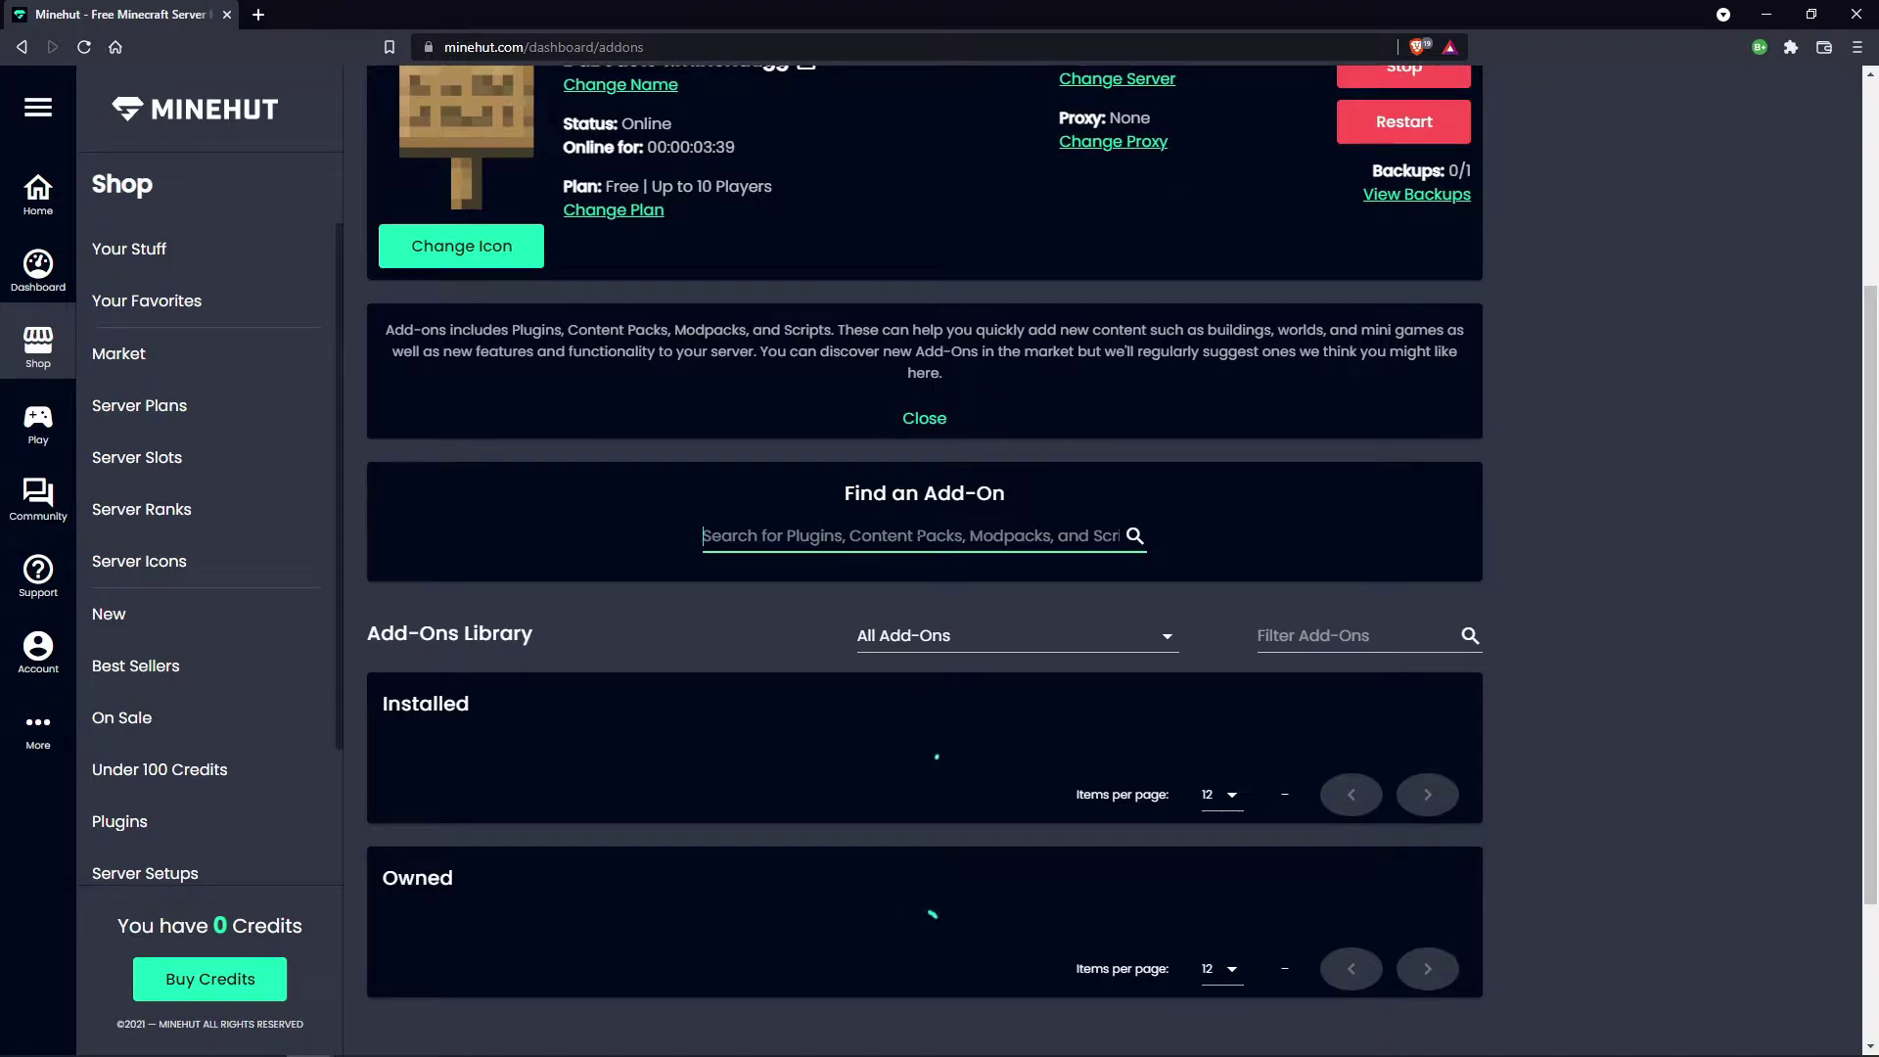
text(holograp)
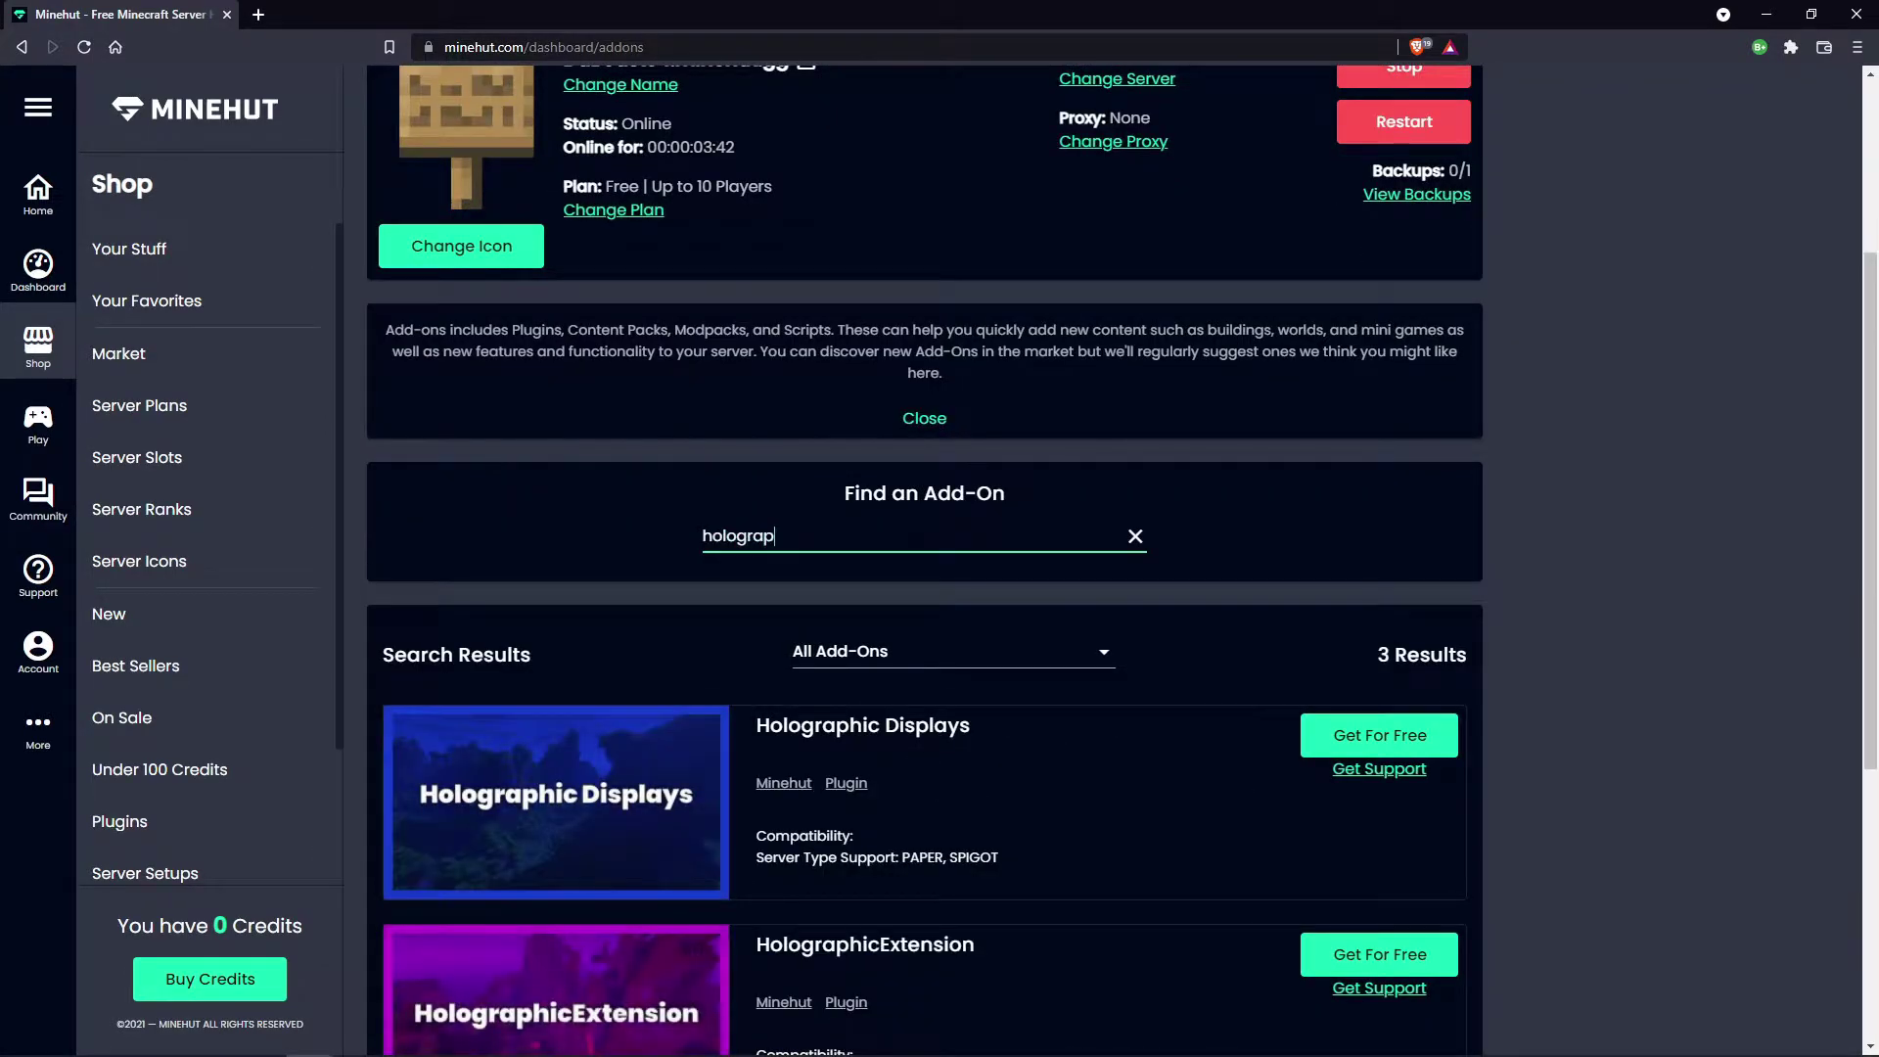
scroll(1395, 641, down, 1)
click(1369, 666)
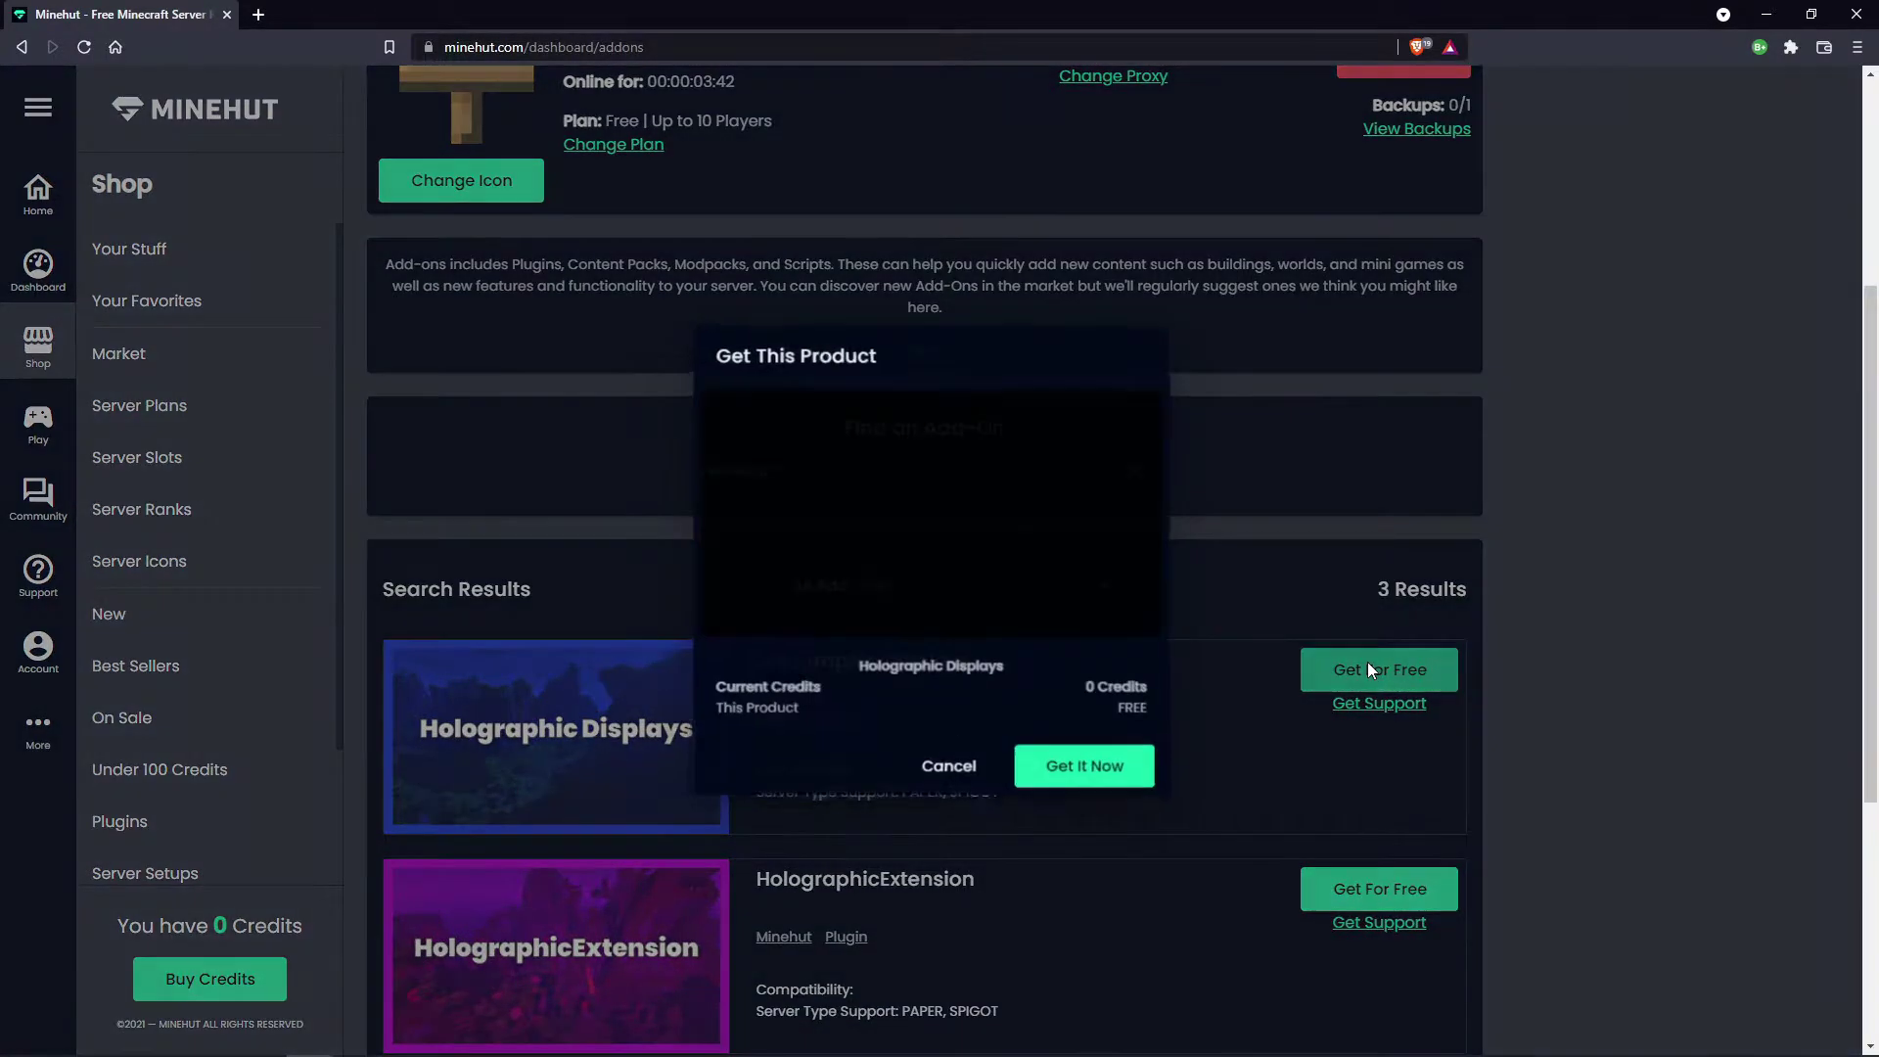
click(1097, 778)
click(1088, 750)
click(1126, 799)
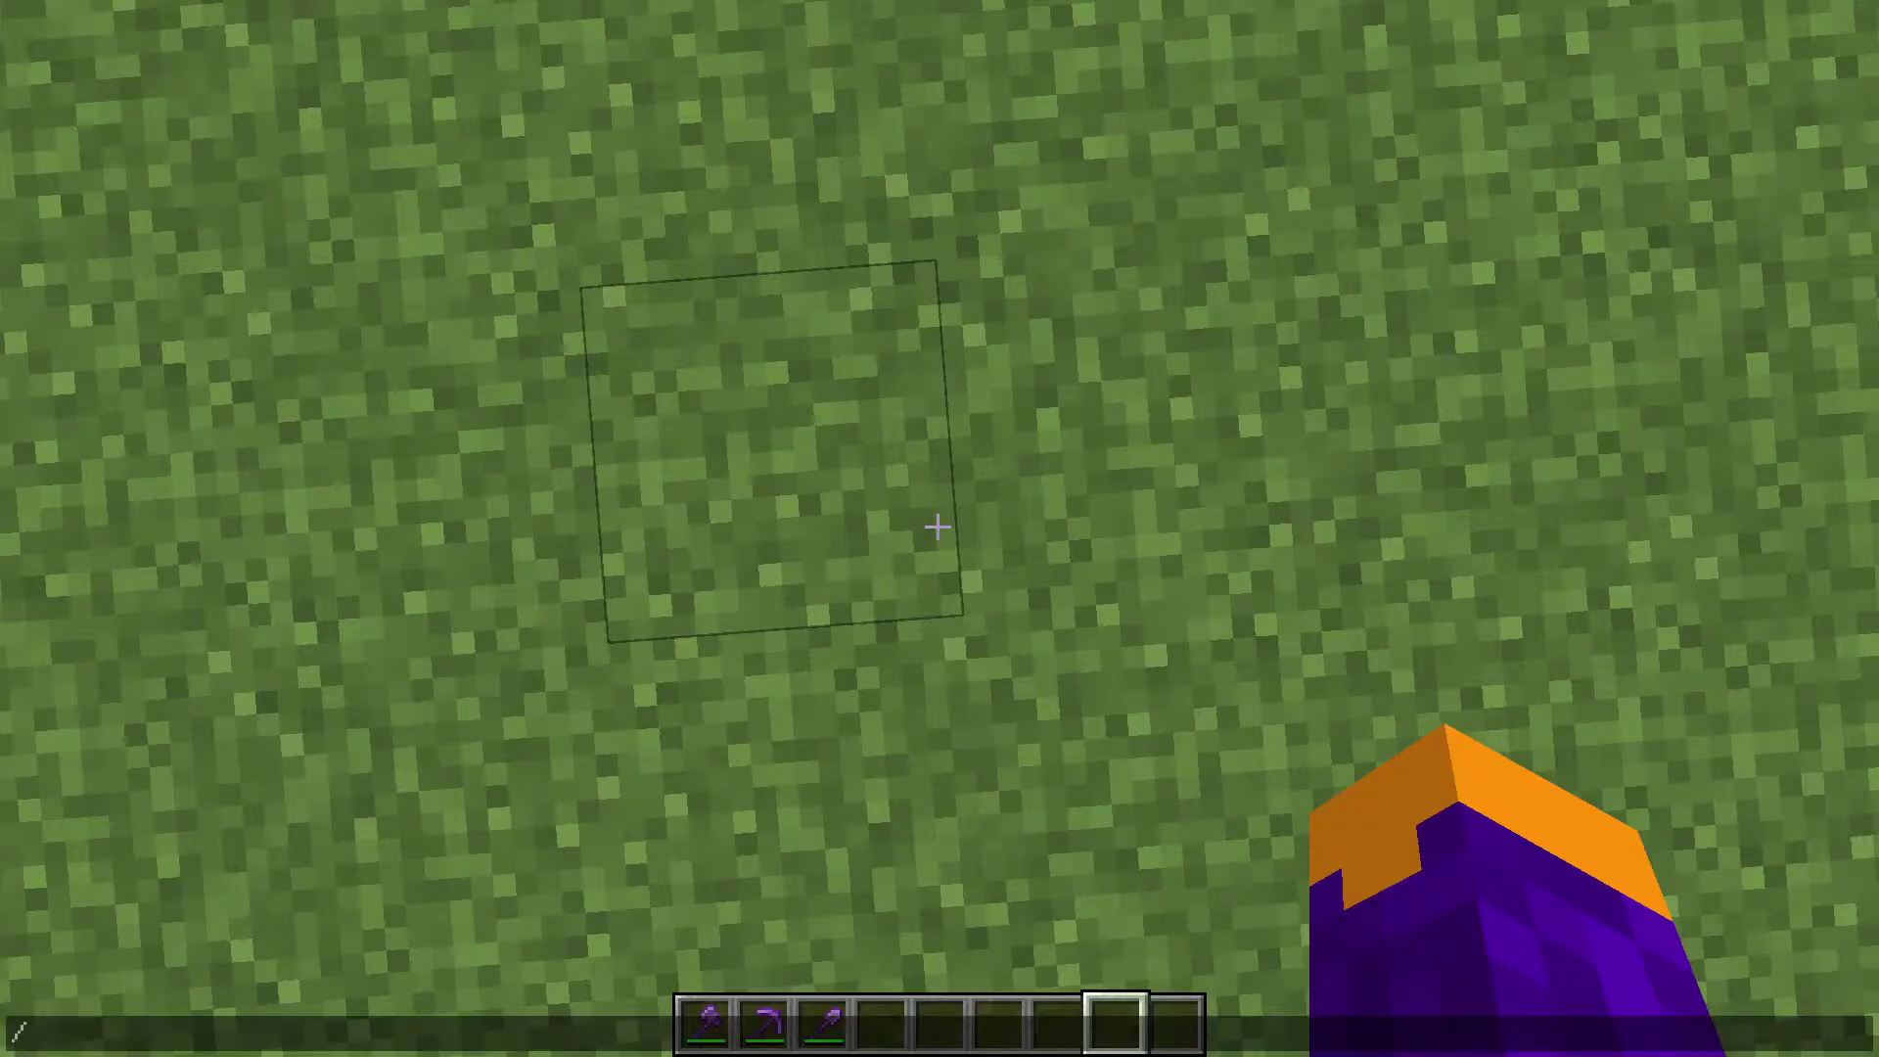
Step: List installed plugins with /plugins and walk to the house doorway
text(plugins)
key(Return)
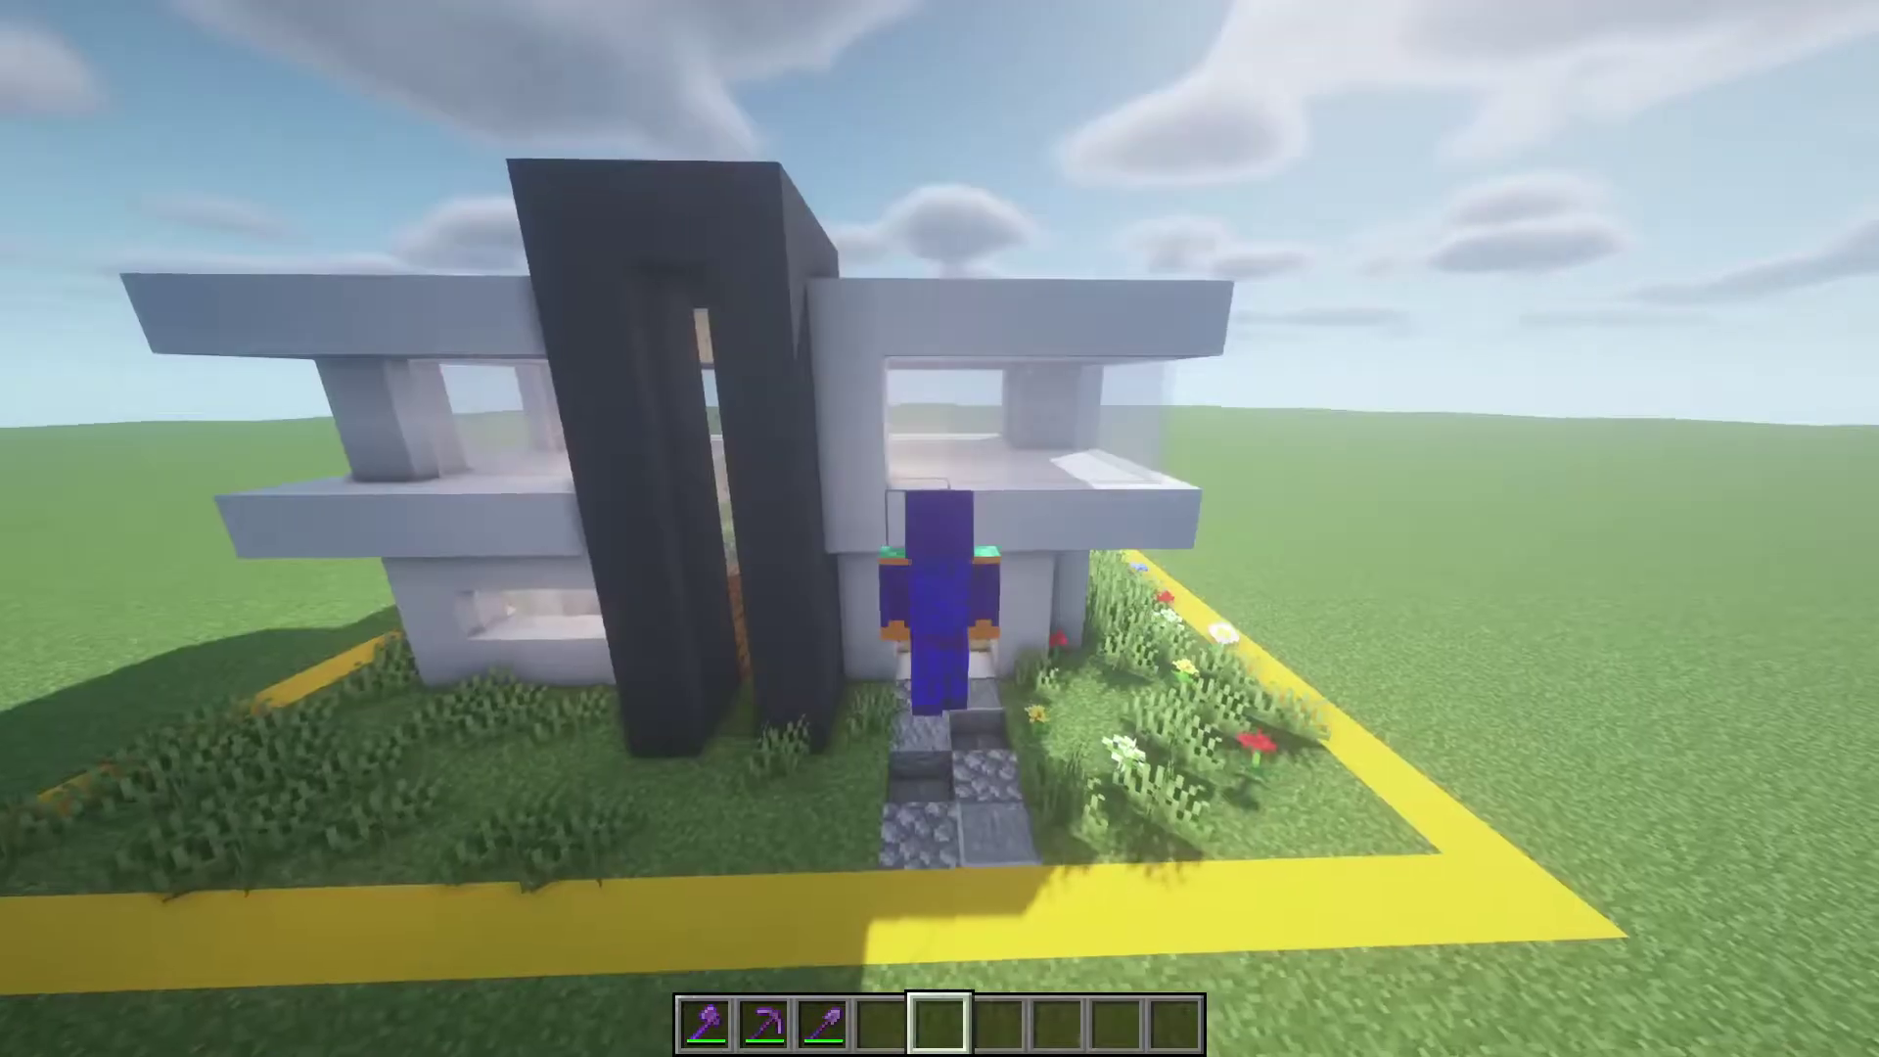
key(w)
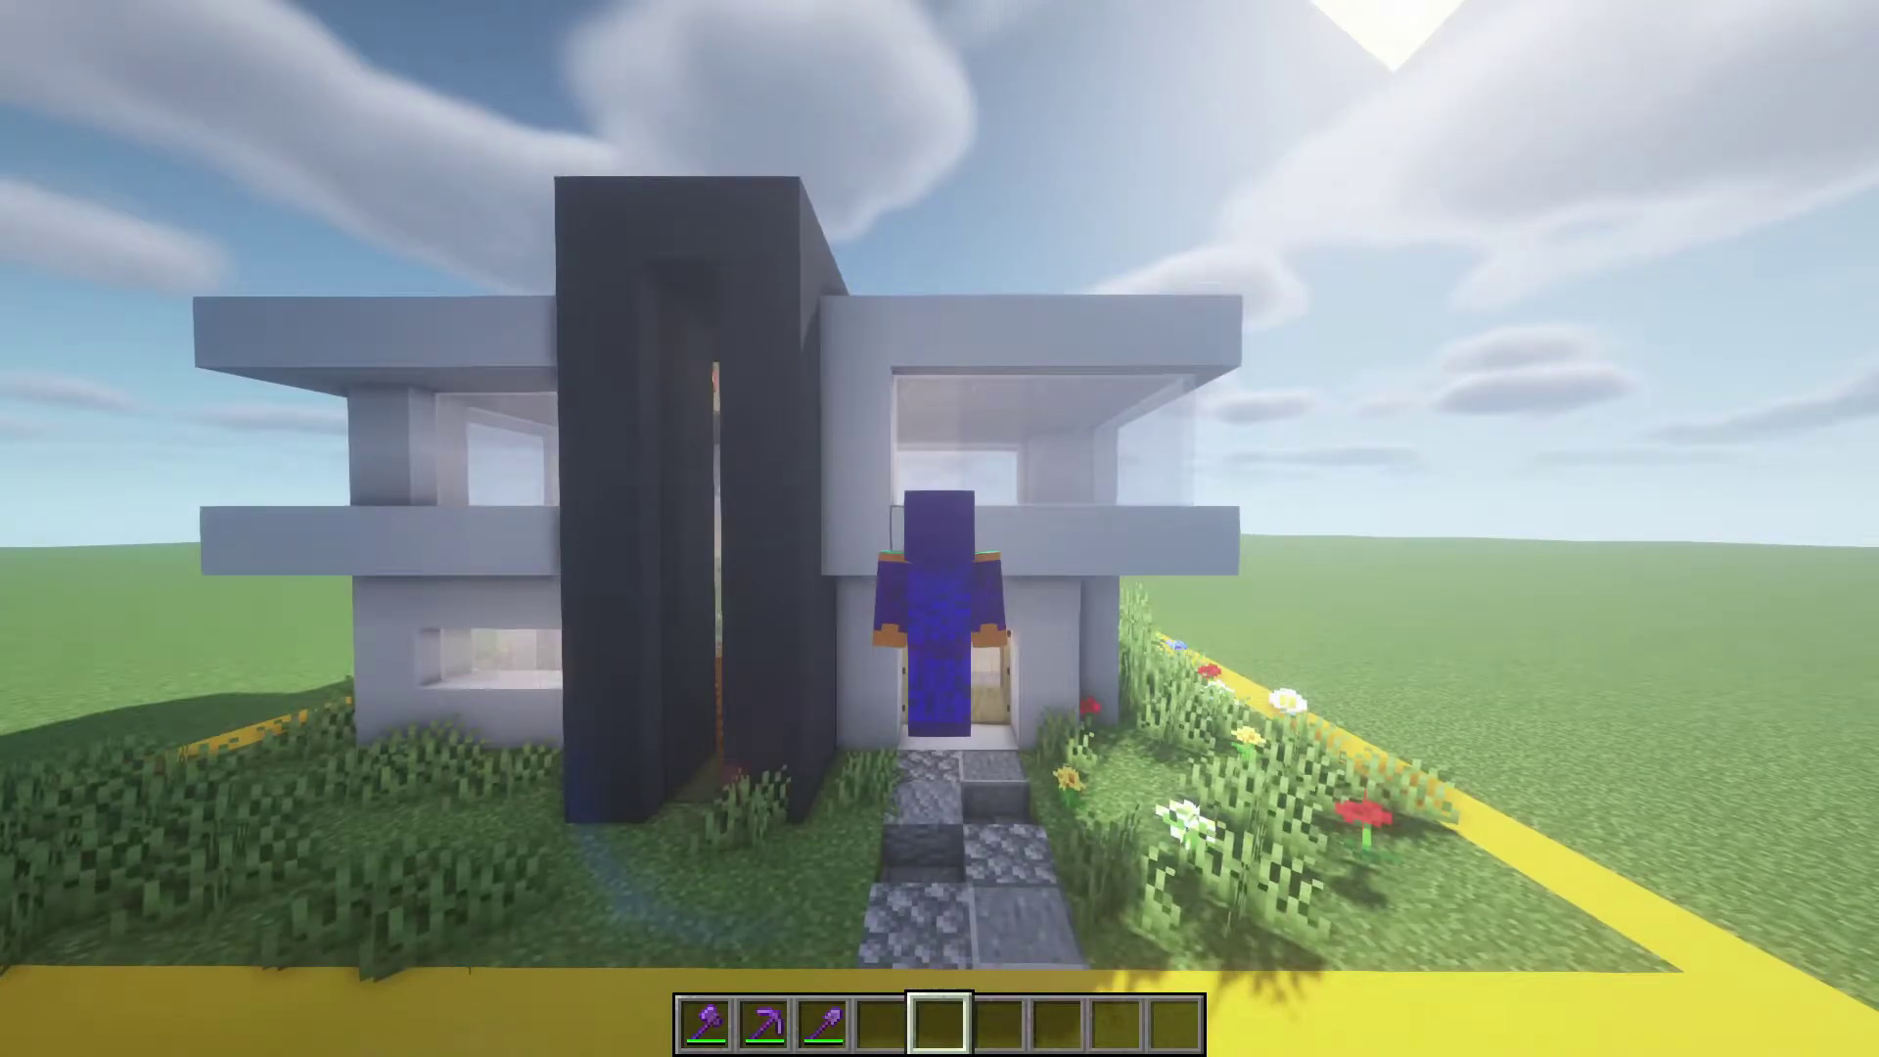
Step: Create hologram 'welcome' reading 'Welcome to <player's name>'s region' at the doorway
key(slash)
text(h)
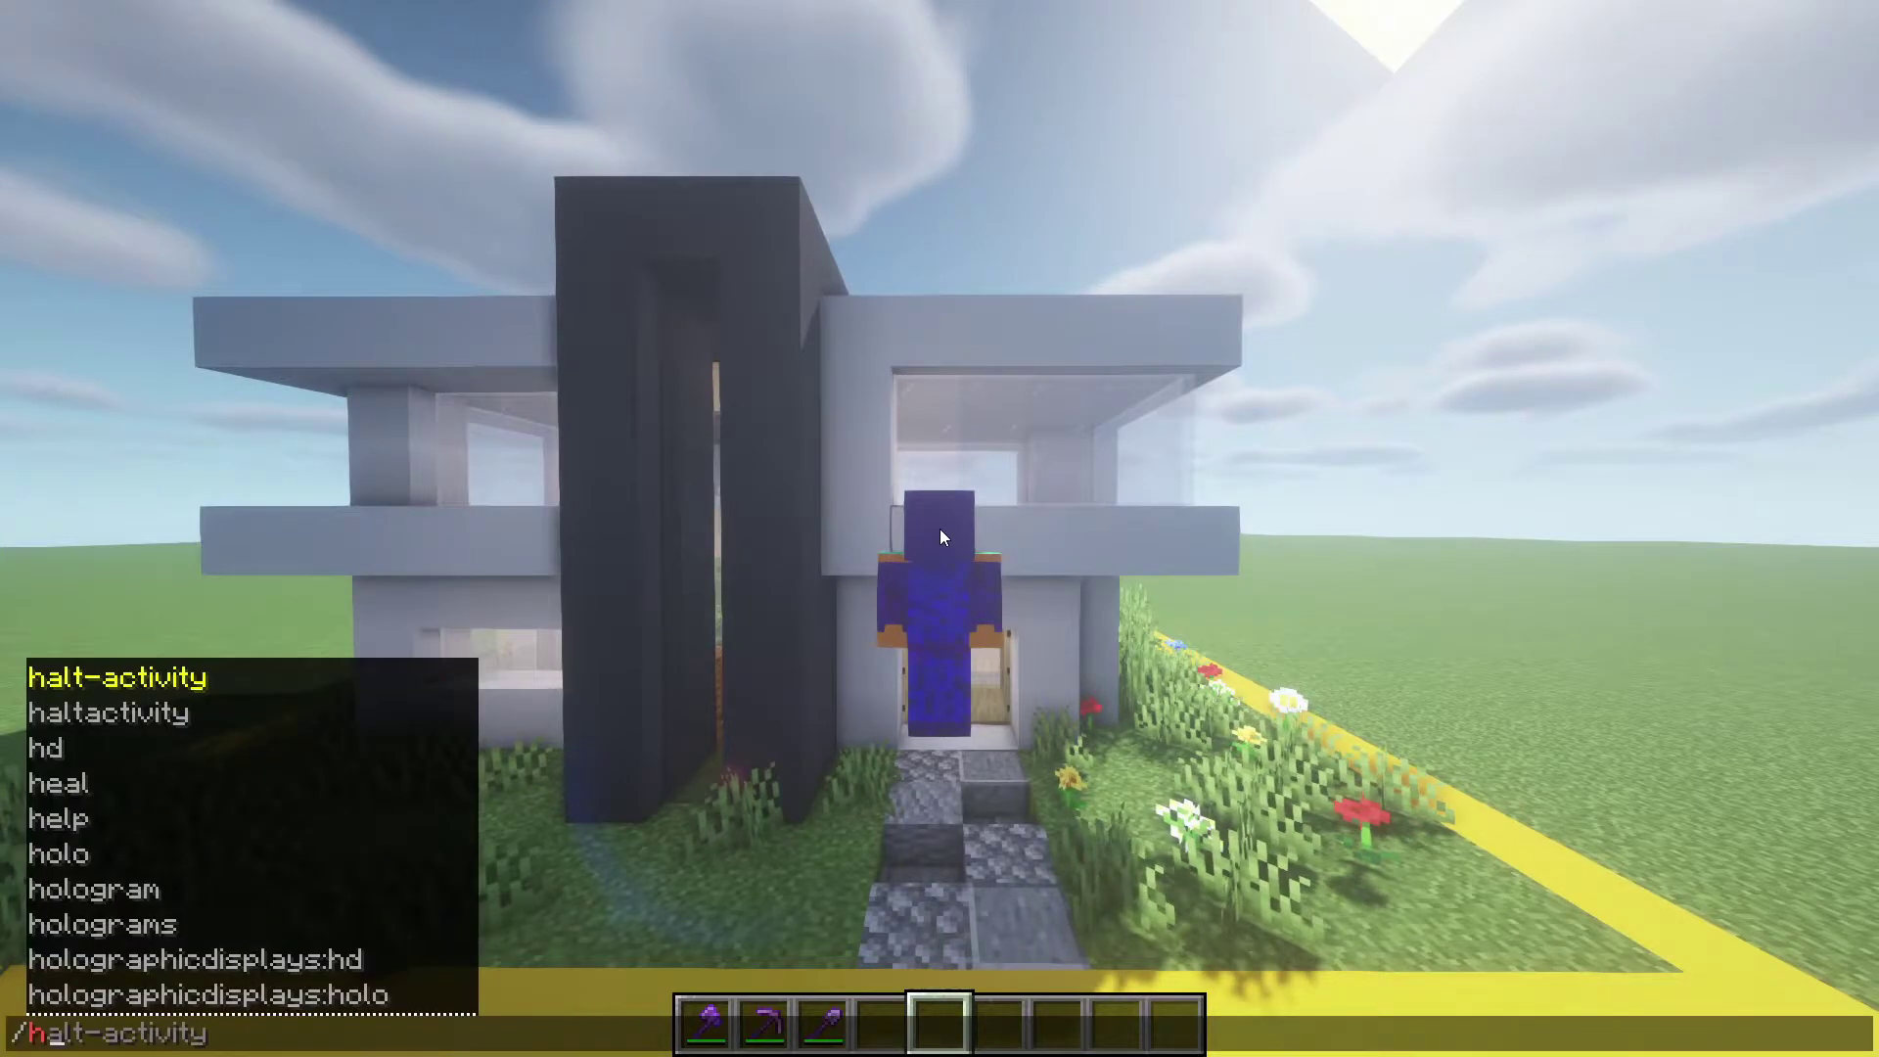
text(d create )
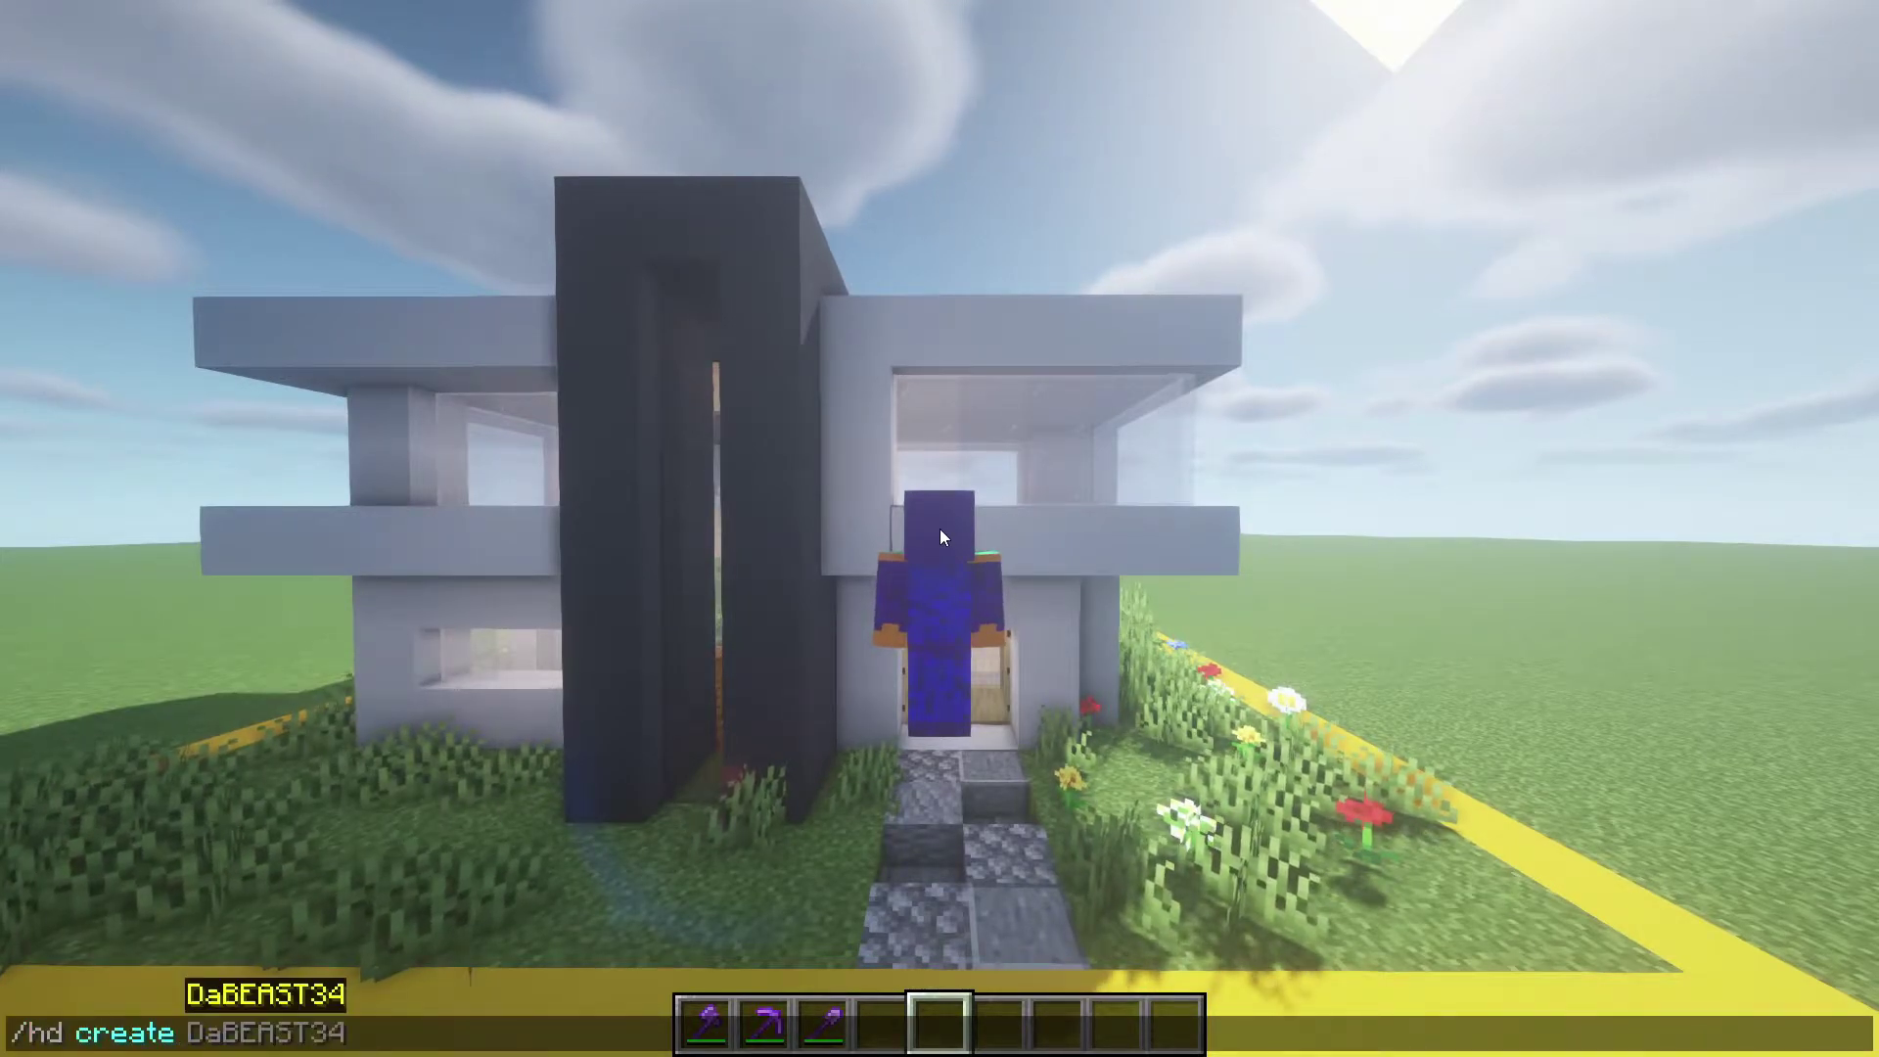
text(welcome Welcome to DaBe)
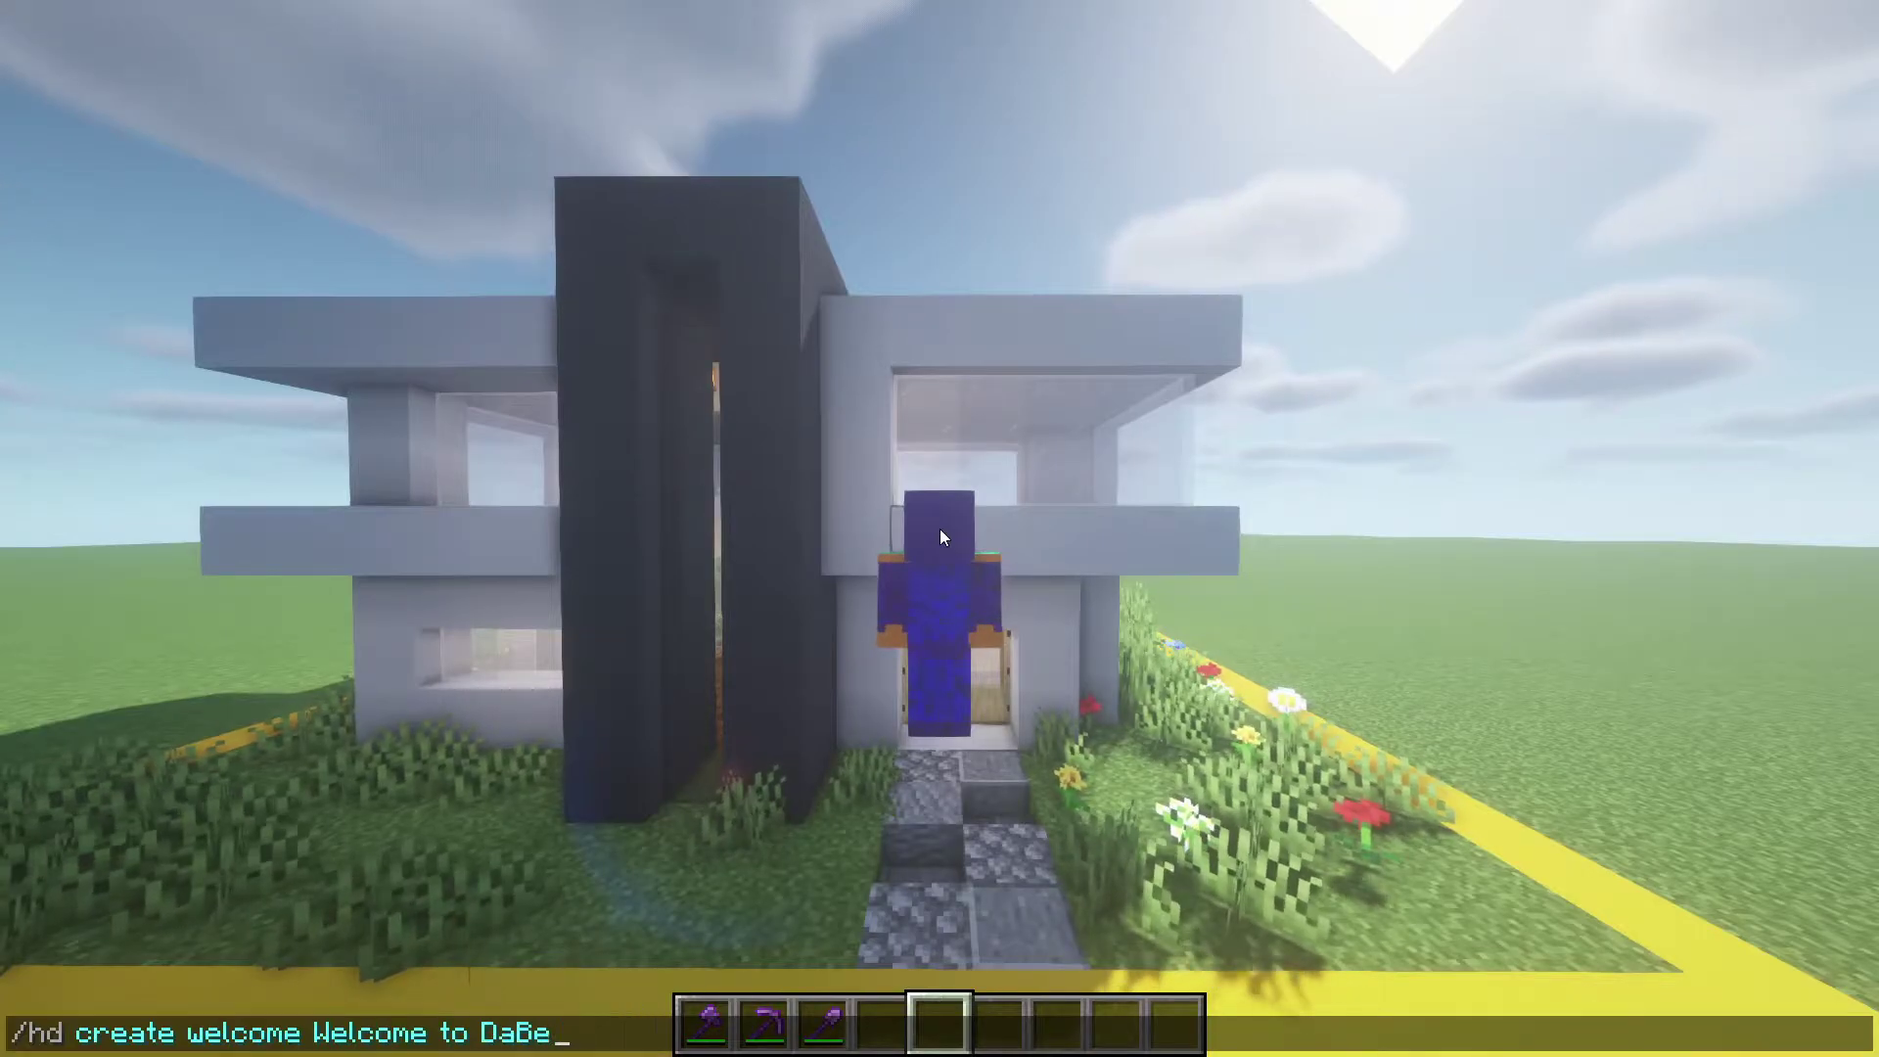
text(ast34's region)
key(Return)
key(F5)
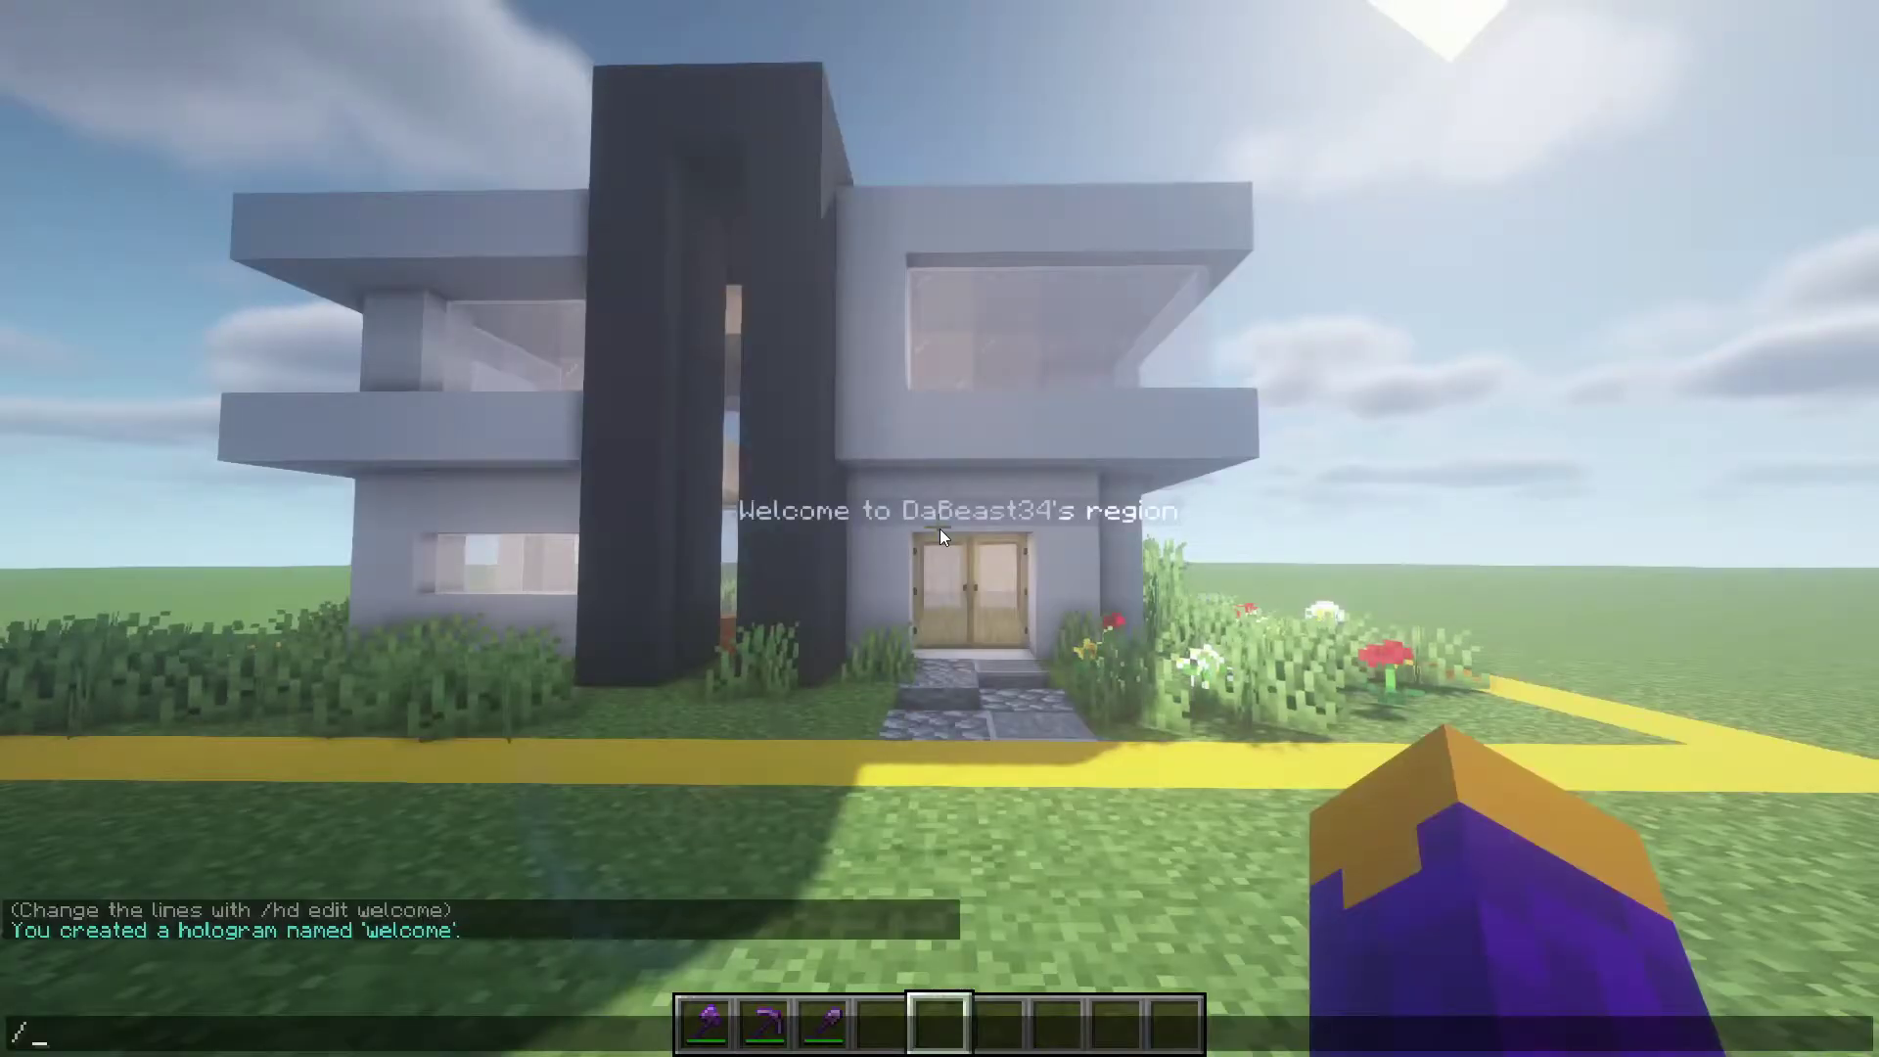
Step: Add line '&c&lblock-break &ris turned &coff' to the welcome hologram
key(slash)
text(hd addline )
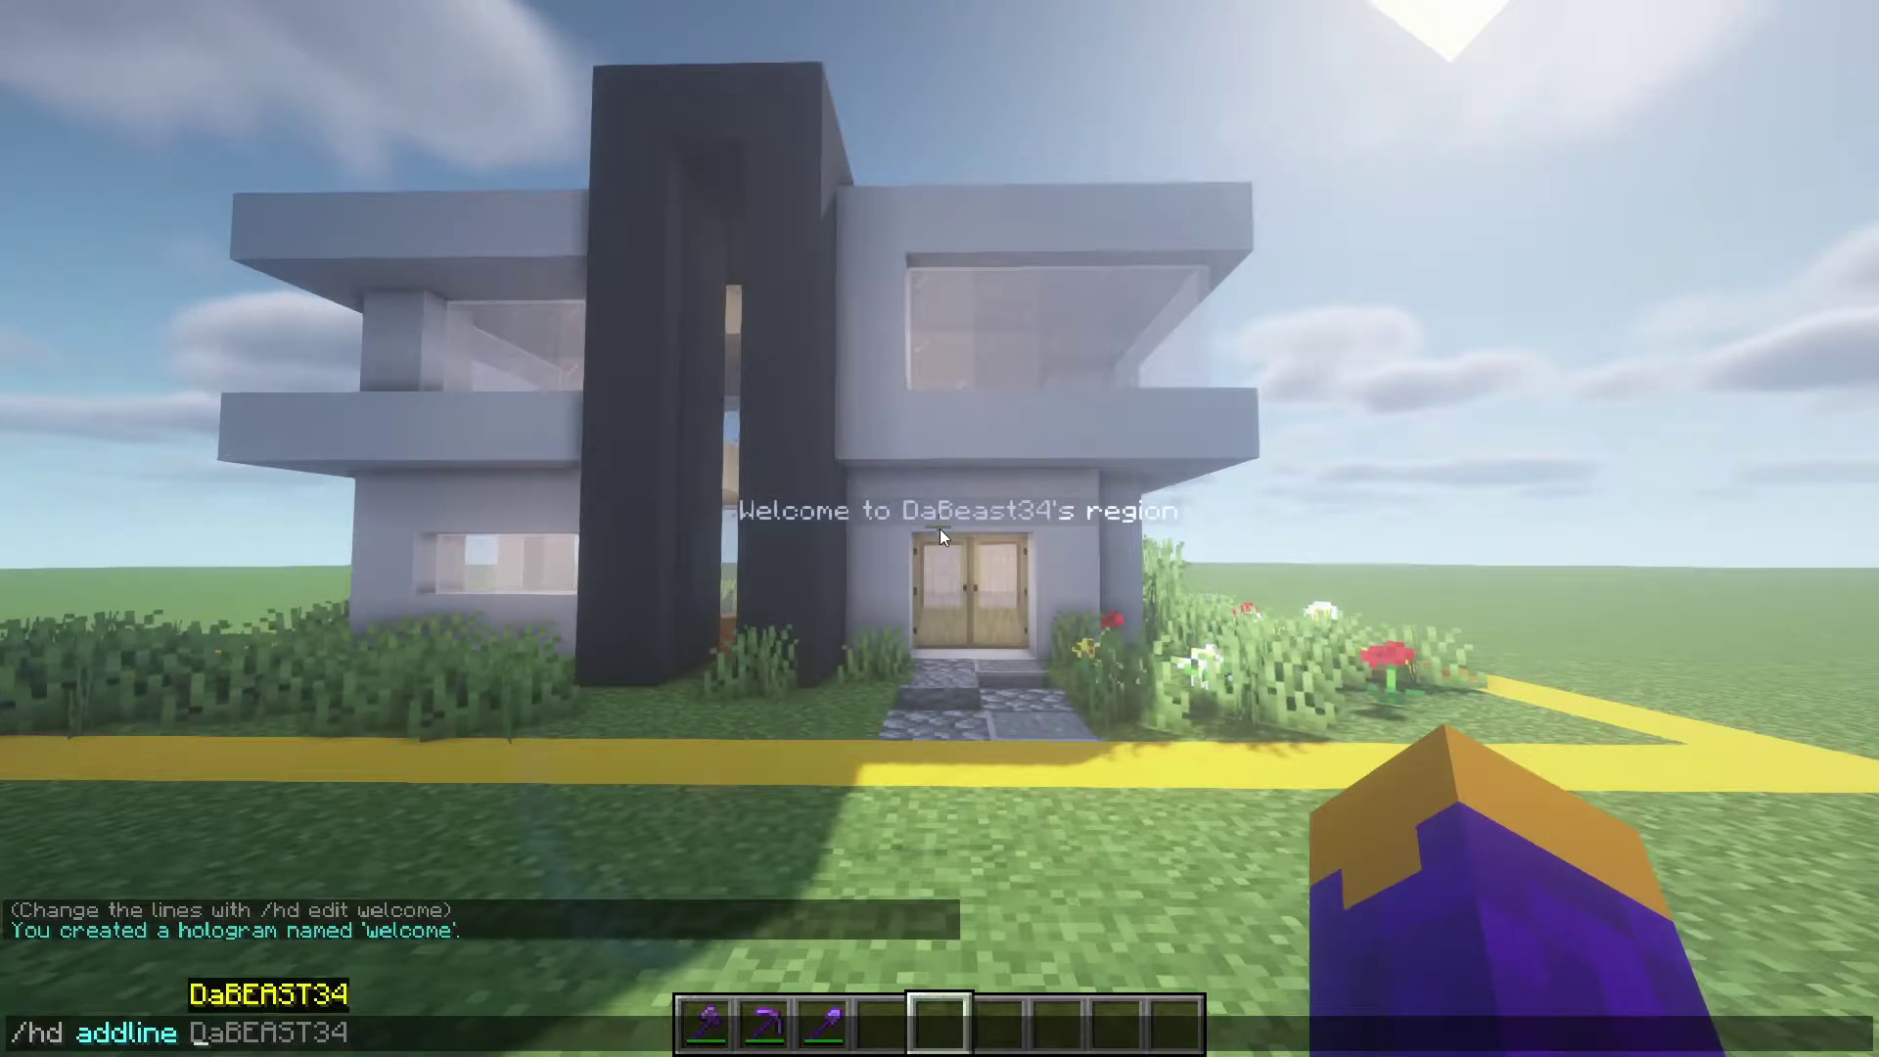
text(welcome)
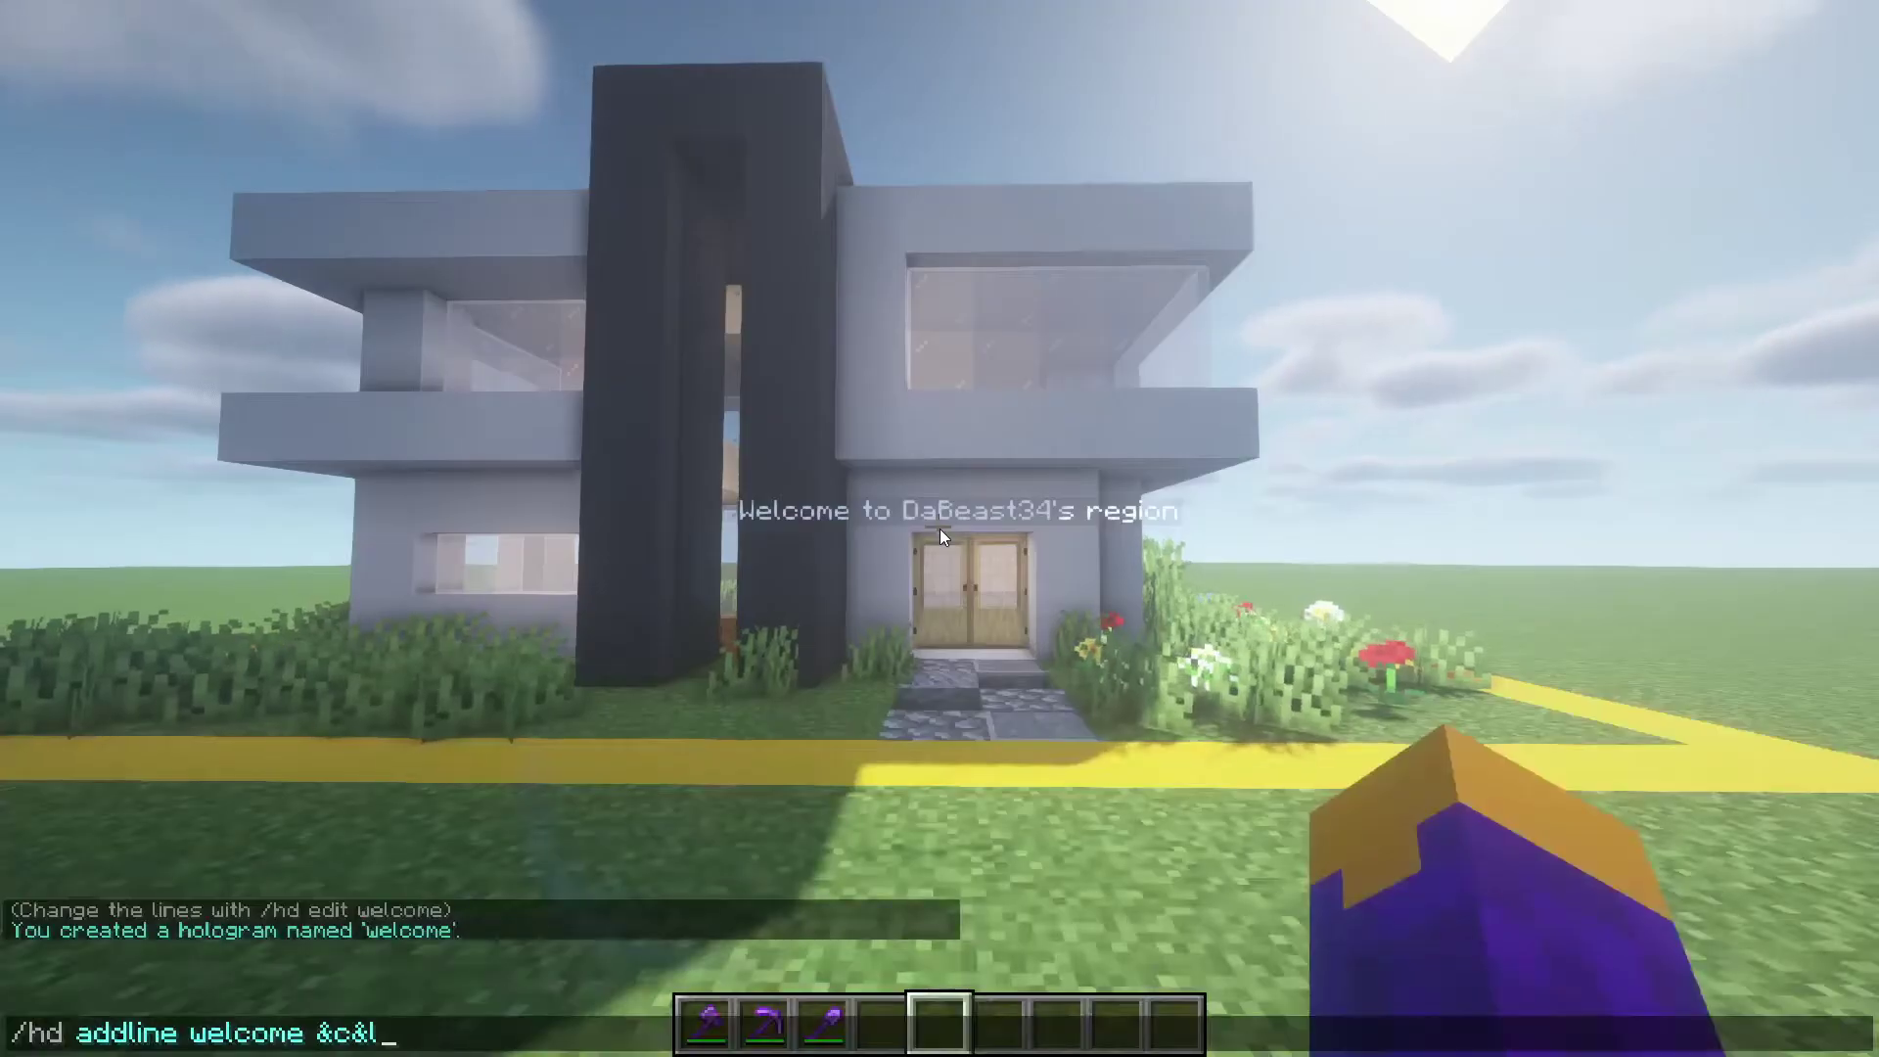
text(block-break &ris turned &co)
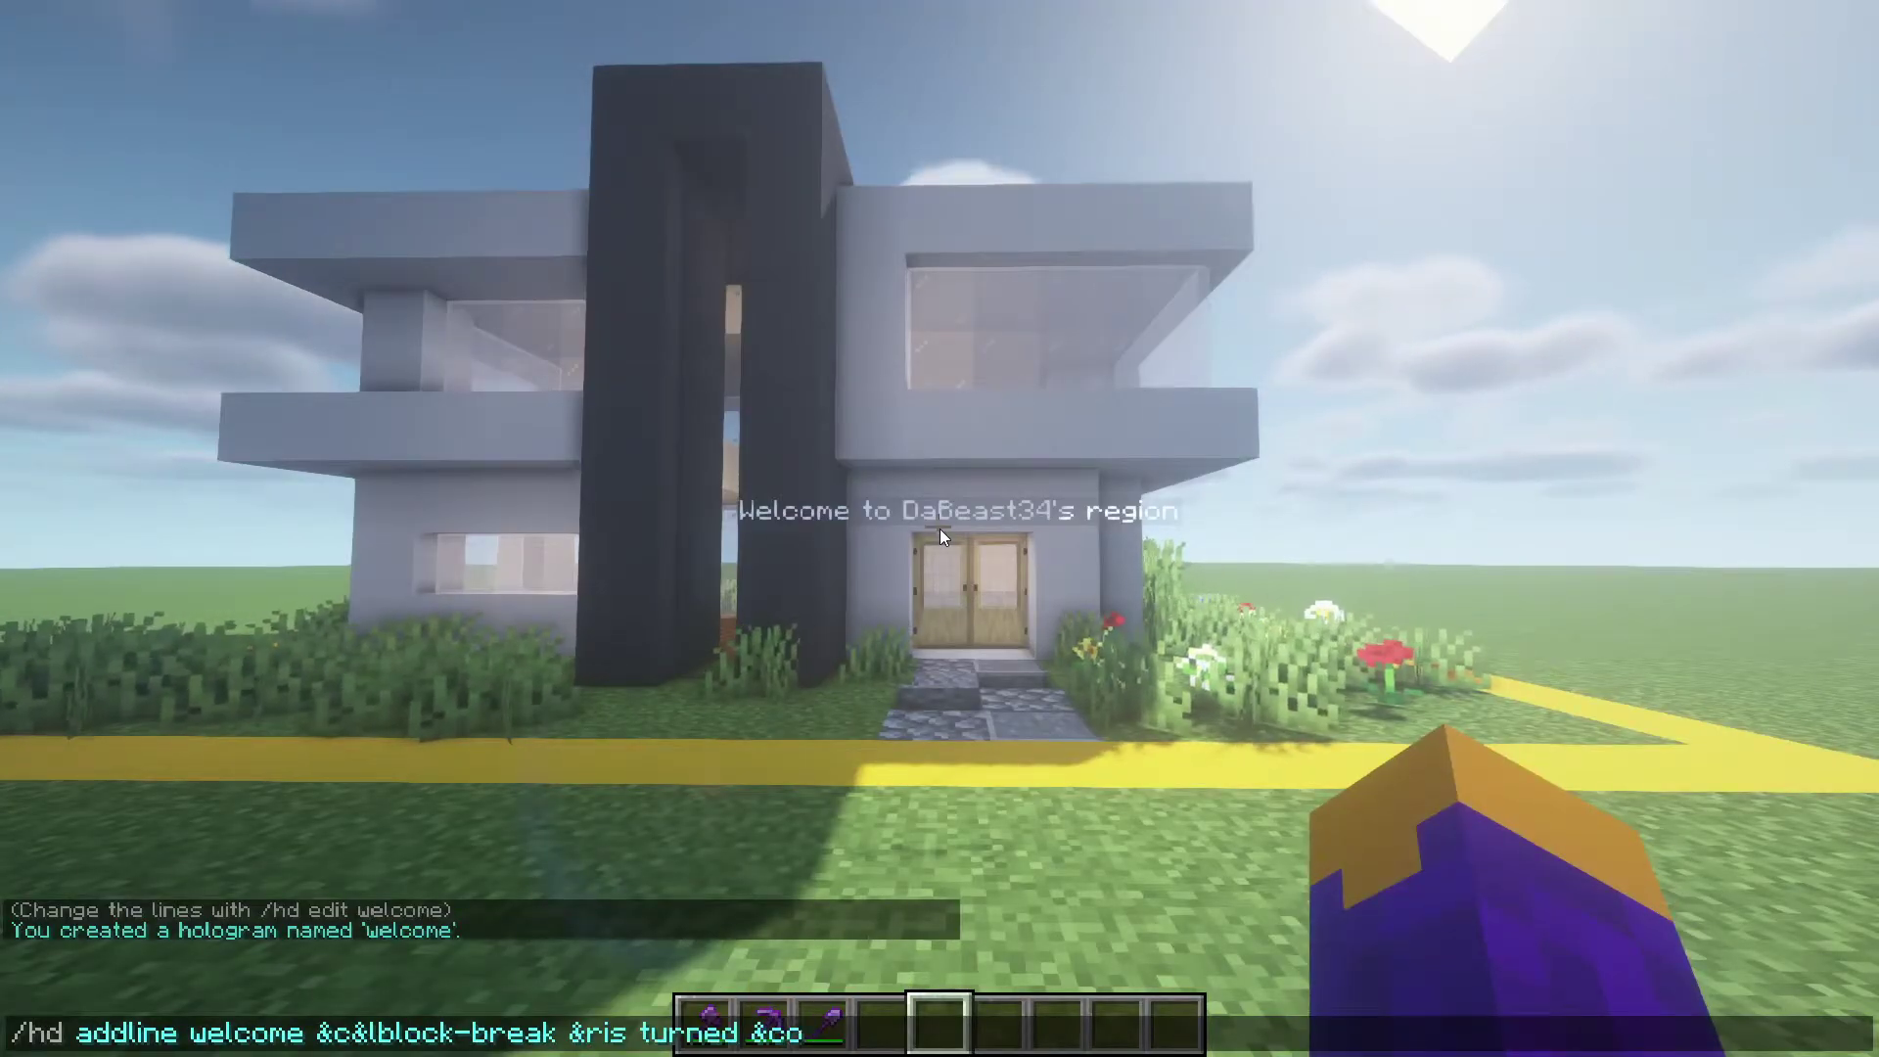
text(ff)
key(Return)
Step: Walk closer to the house and enter /hd removeline welcome 1 in chat
key(w)
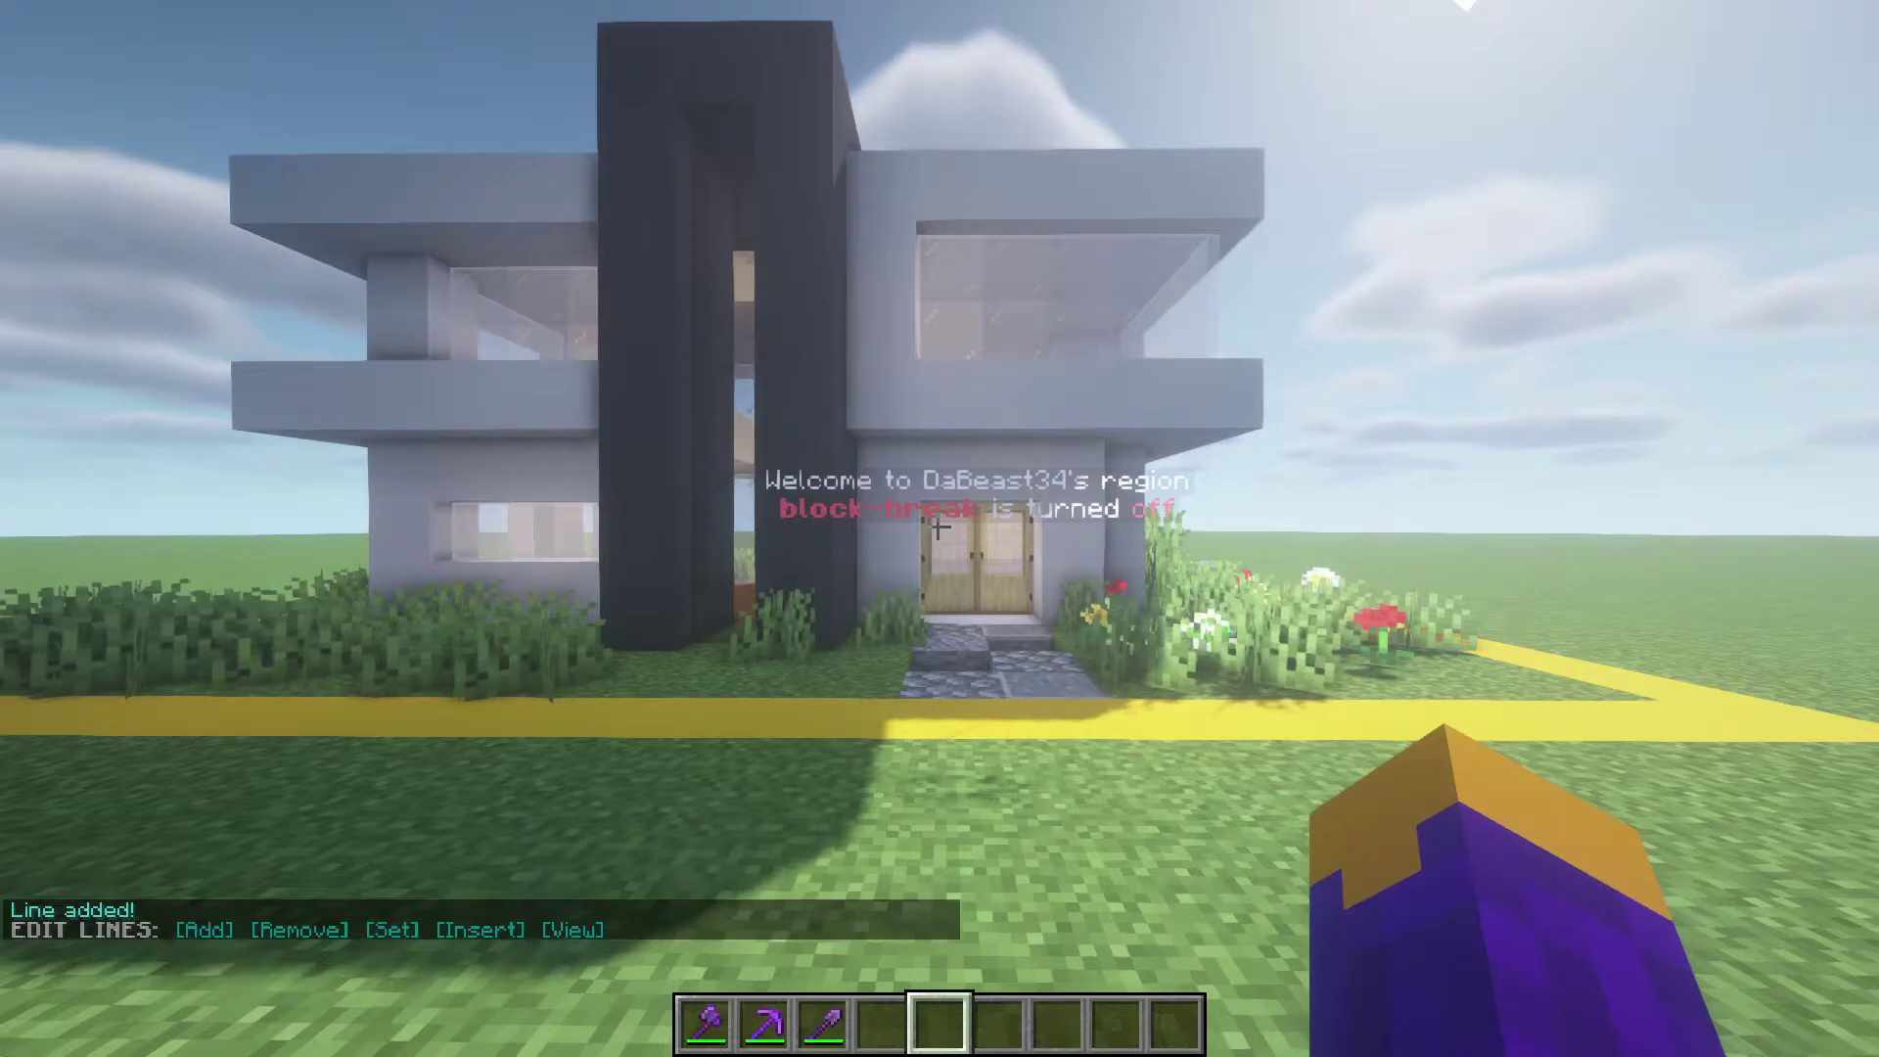
key(slash)
text(hd remove)
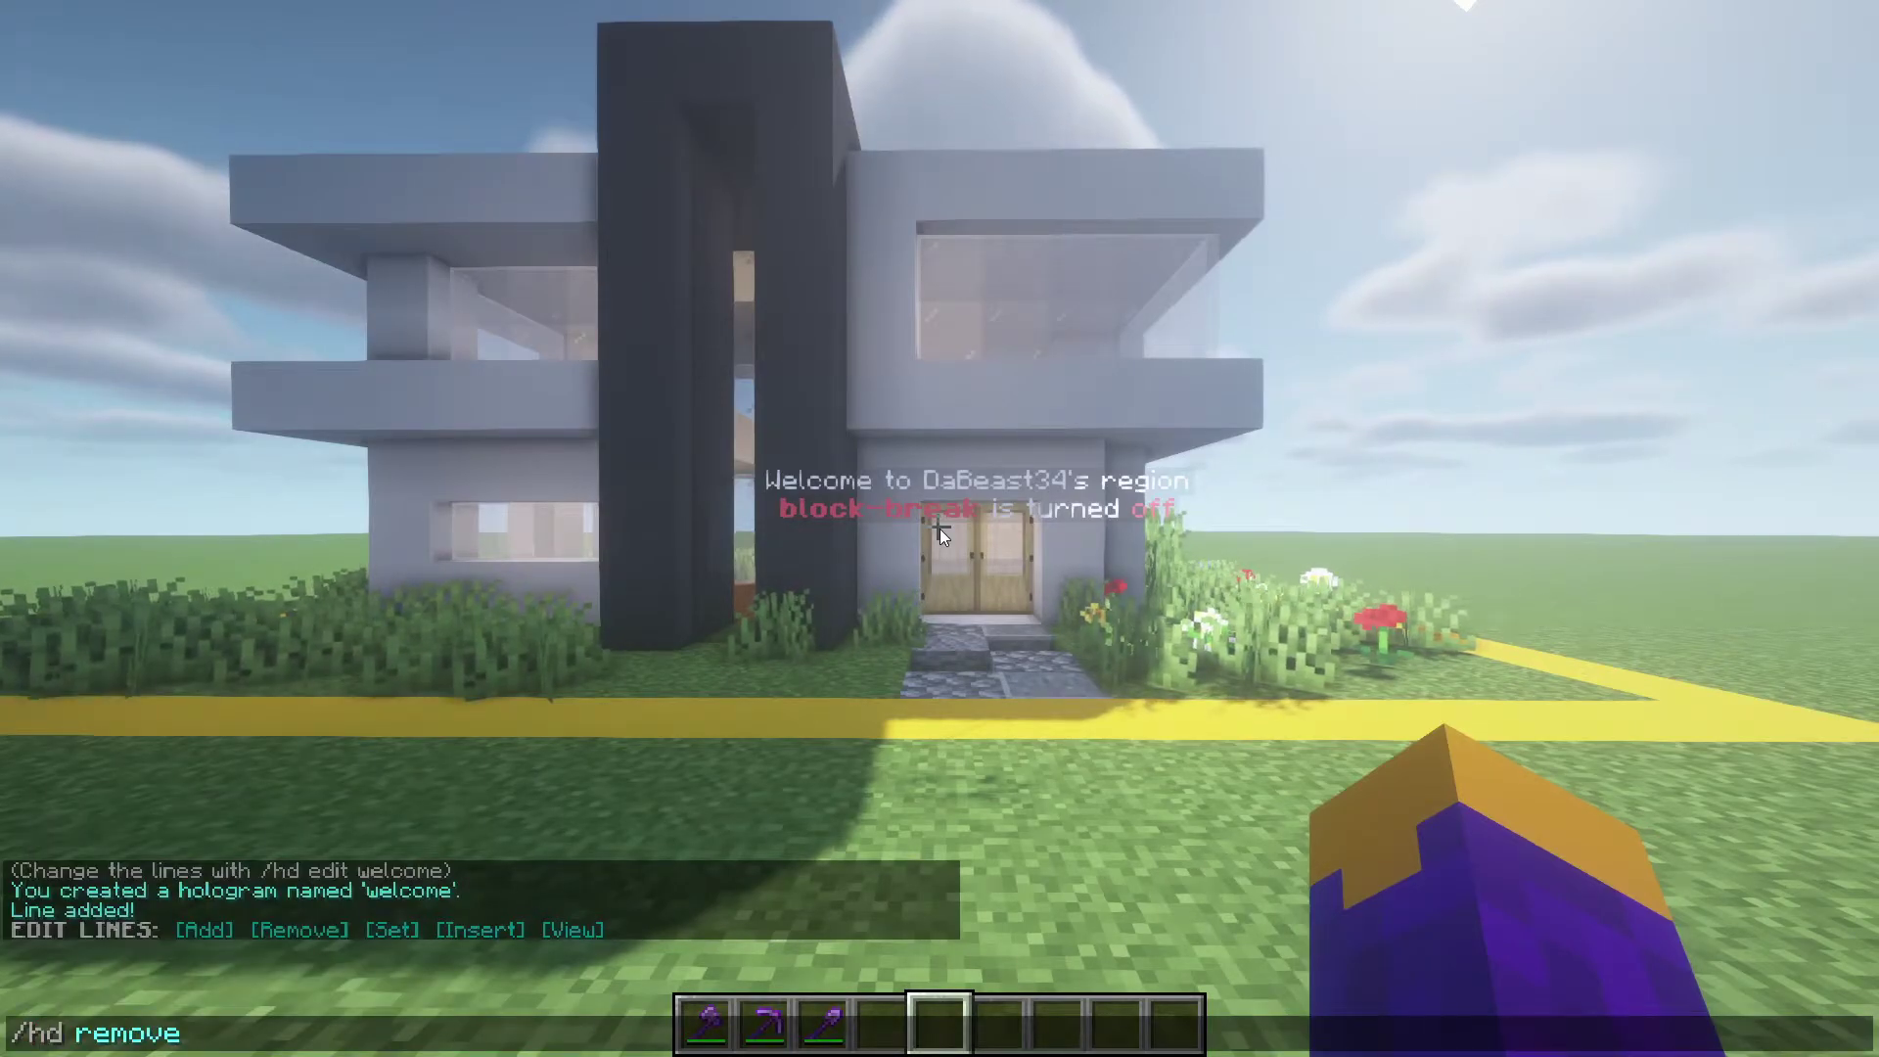
text(lin)
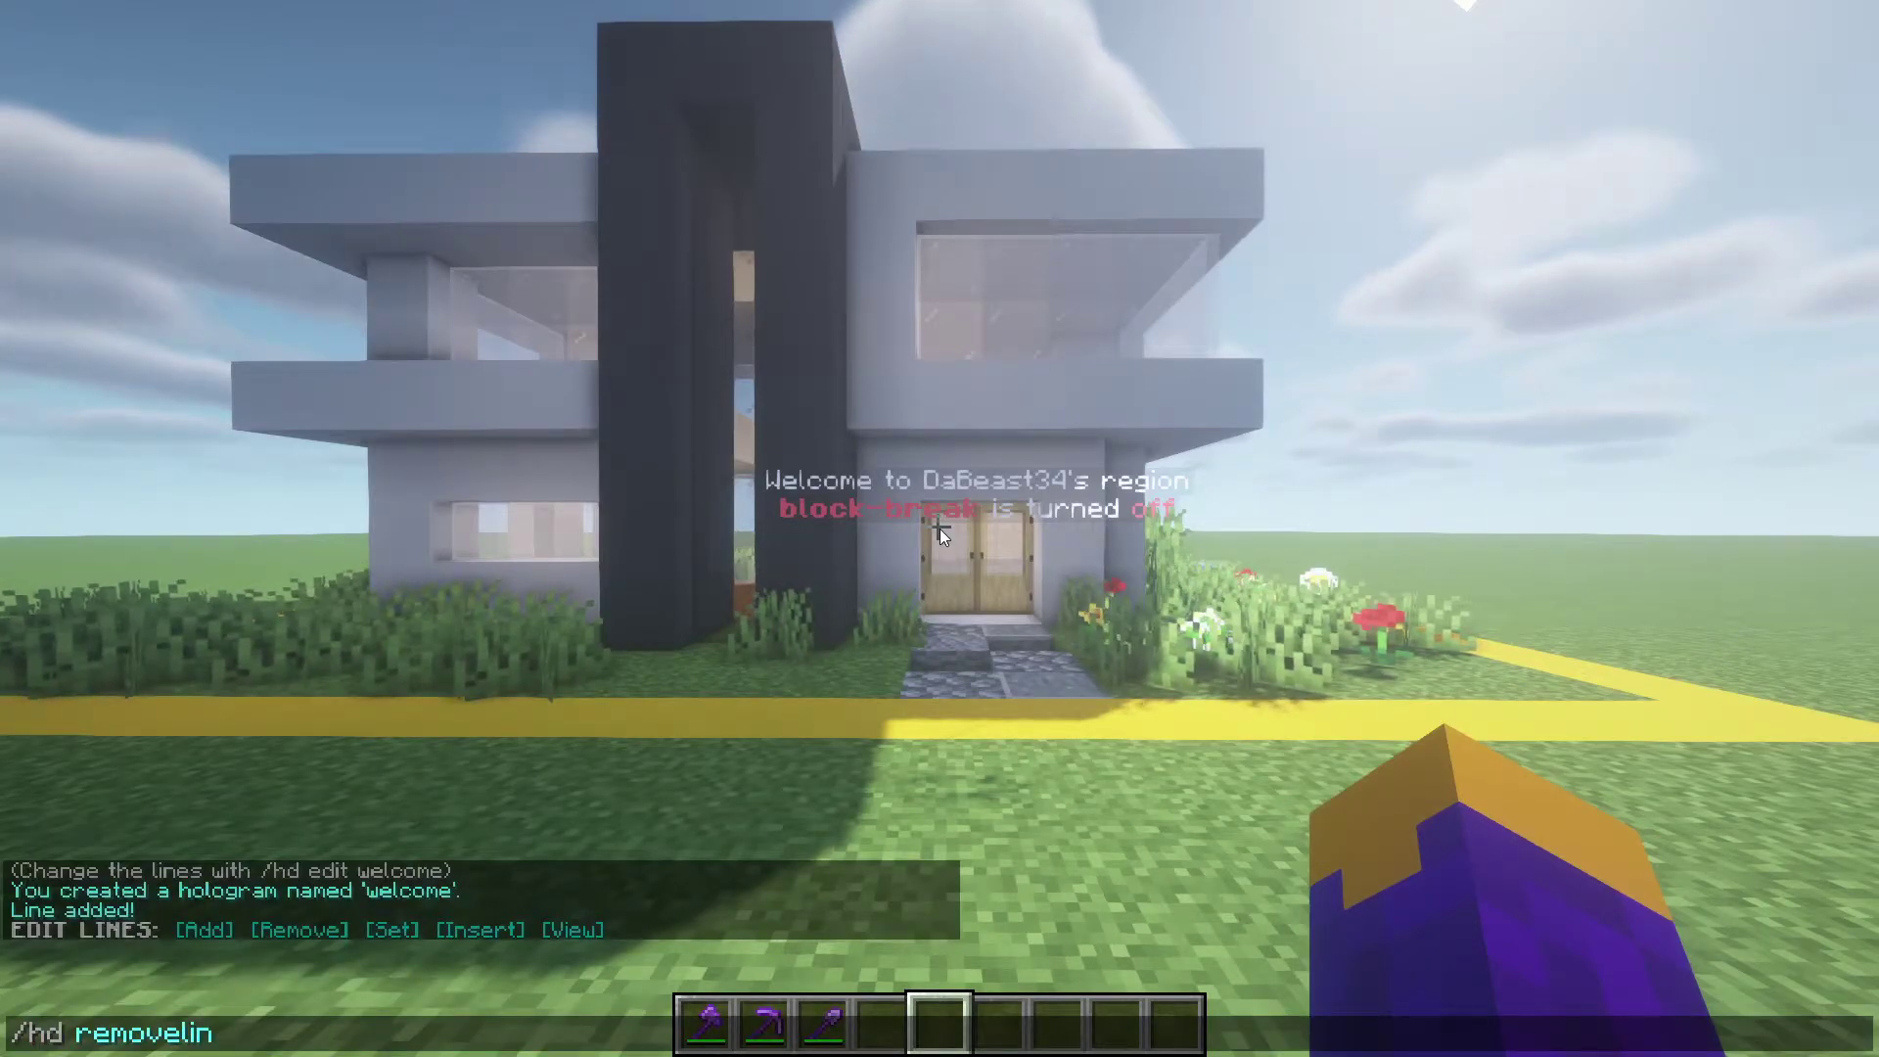
text(e we)
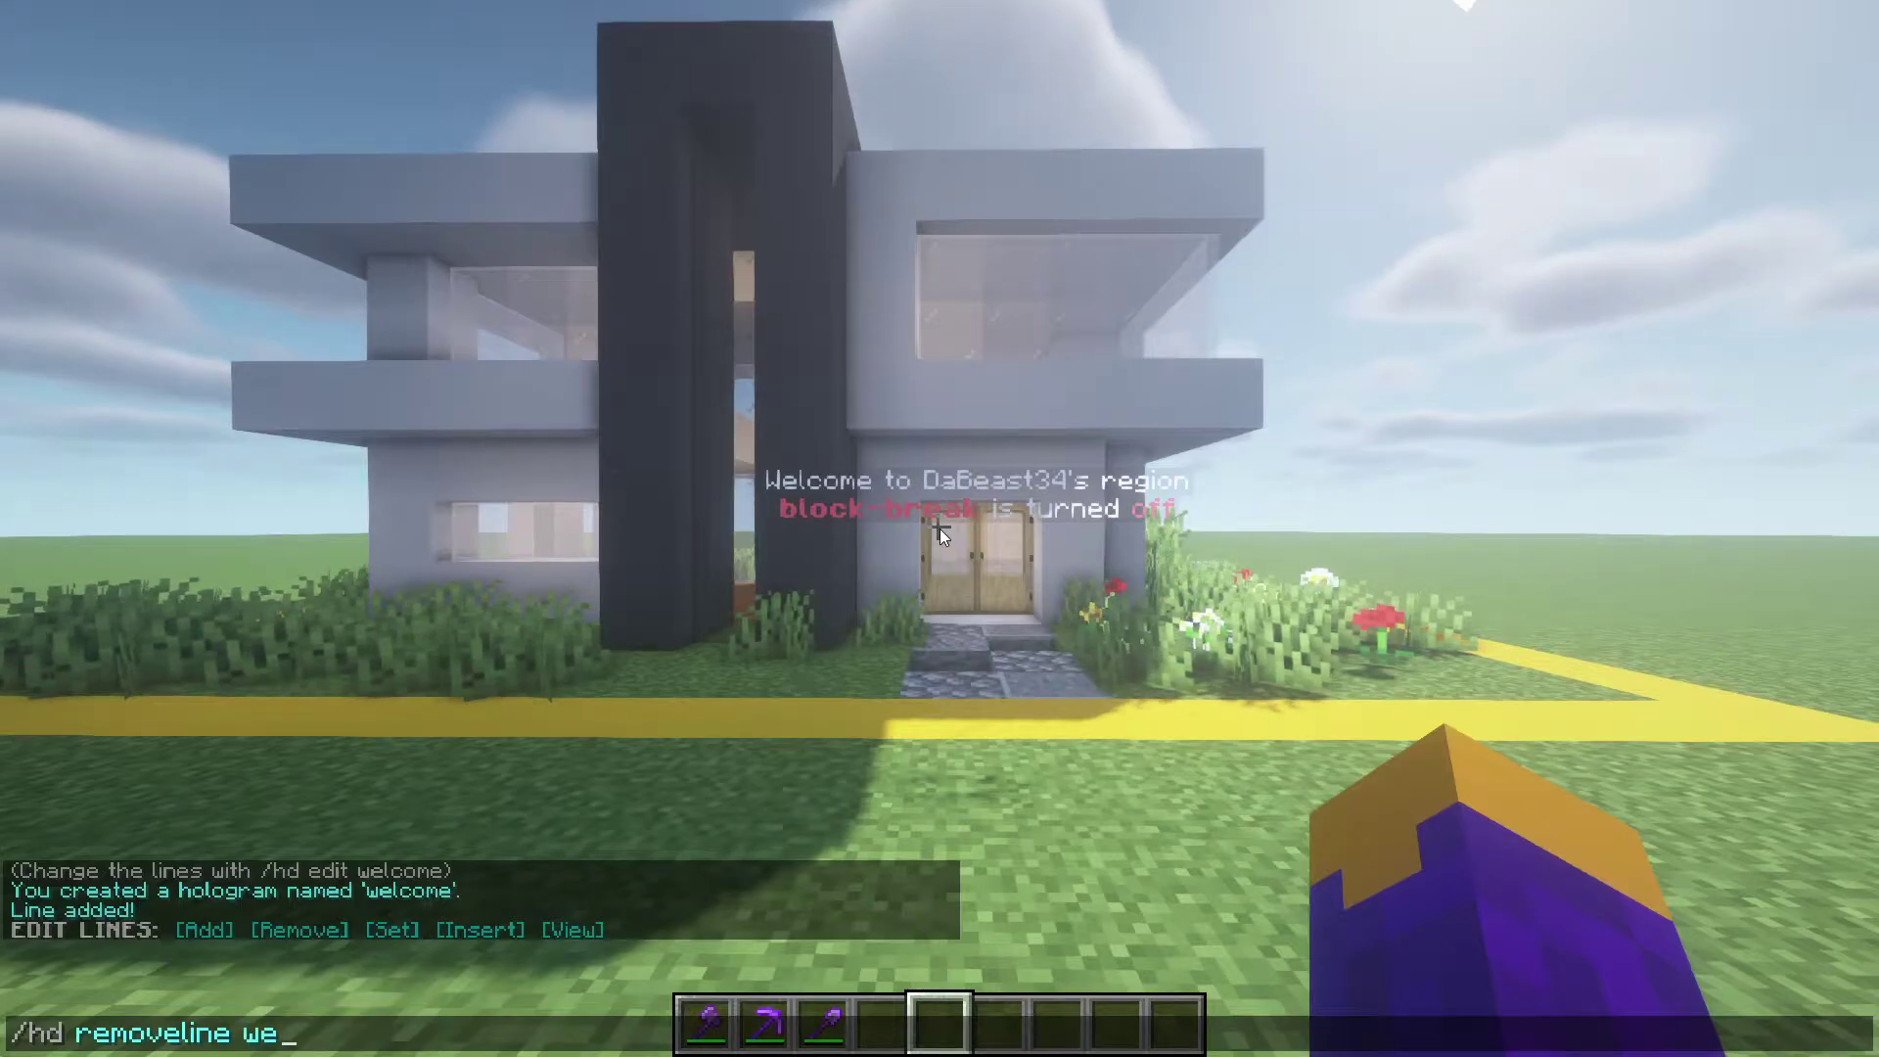
text(lcome 1)
Step: Submit /hd removeline welcome 1 to delete the hologram's welcome line
key(Return)
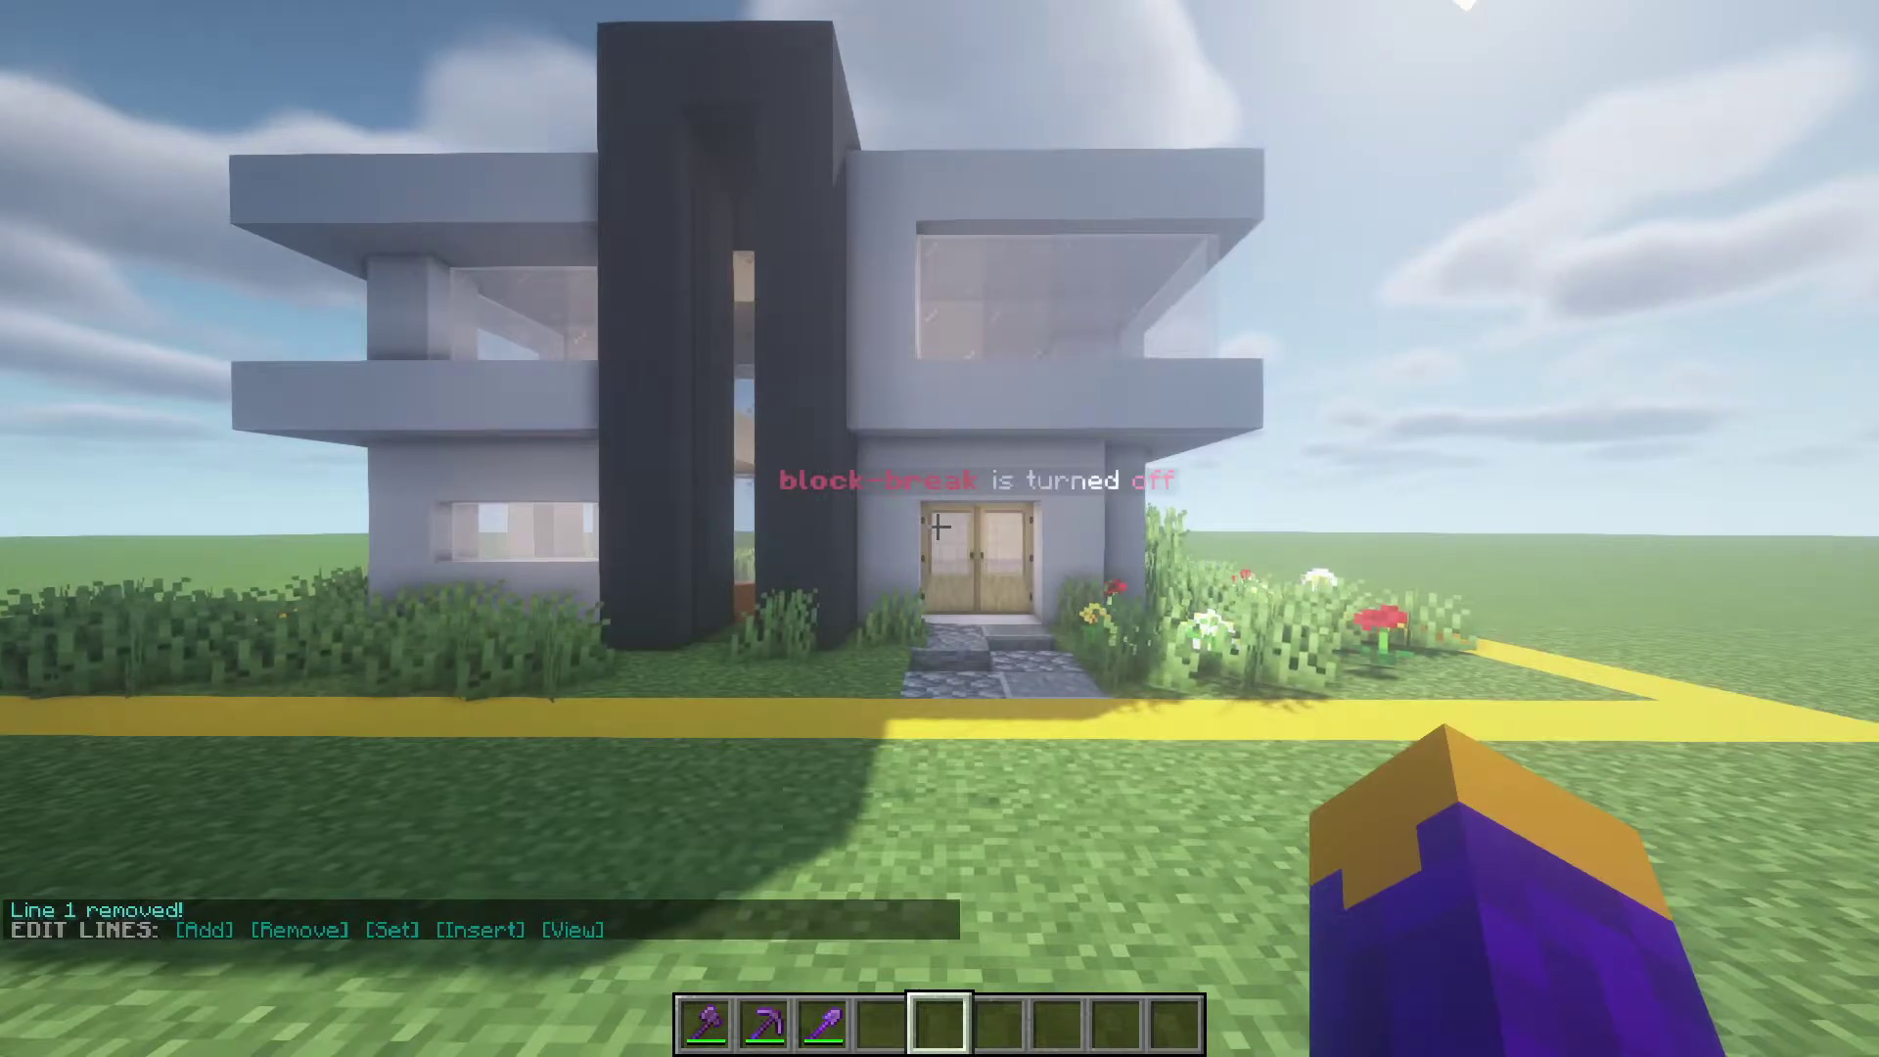
Step: Insert 'Welcome to <player's name>'s region' at line 0 using chat's [Insert] option
key(t)
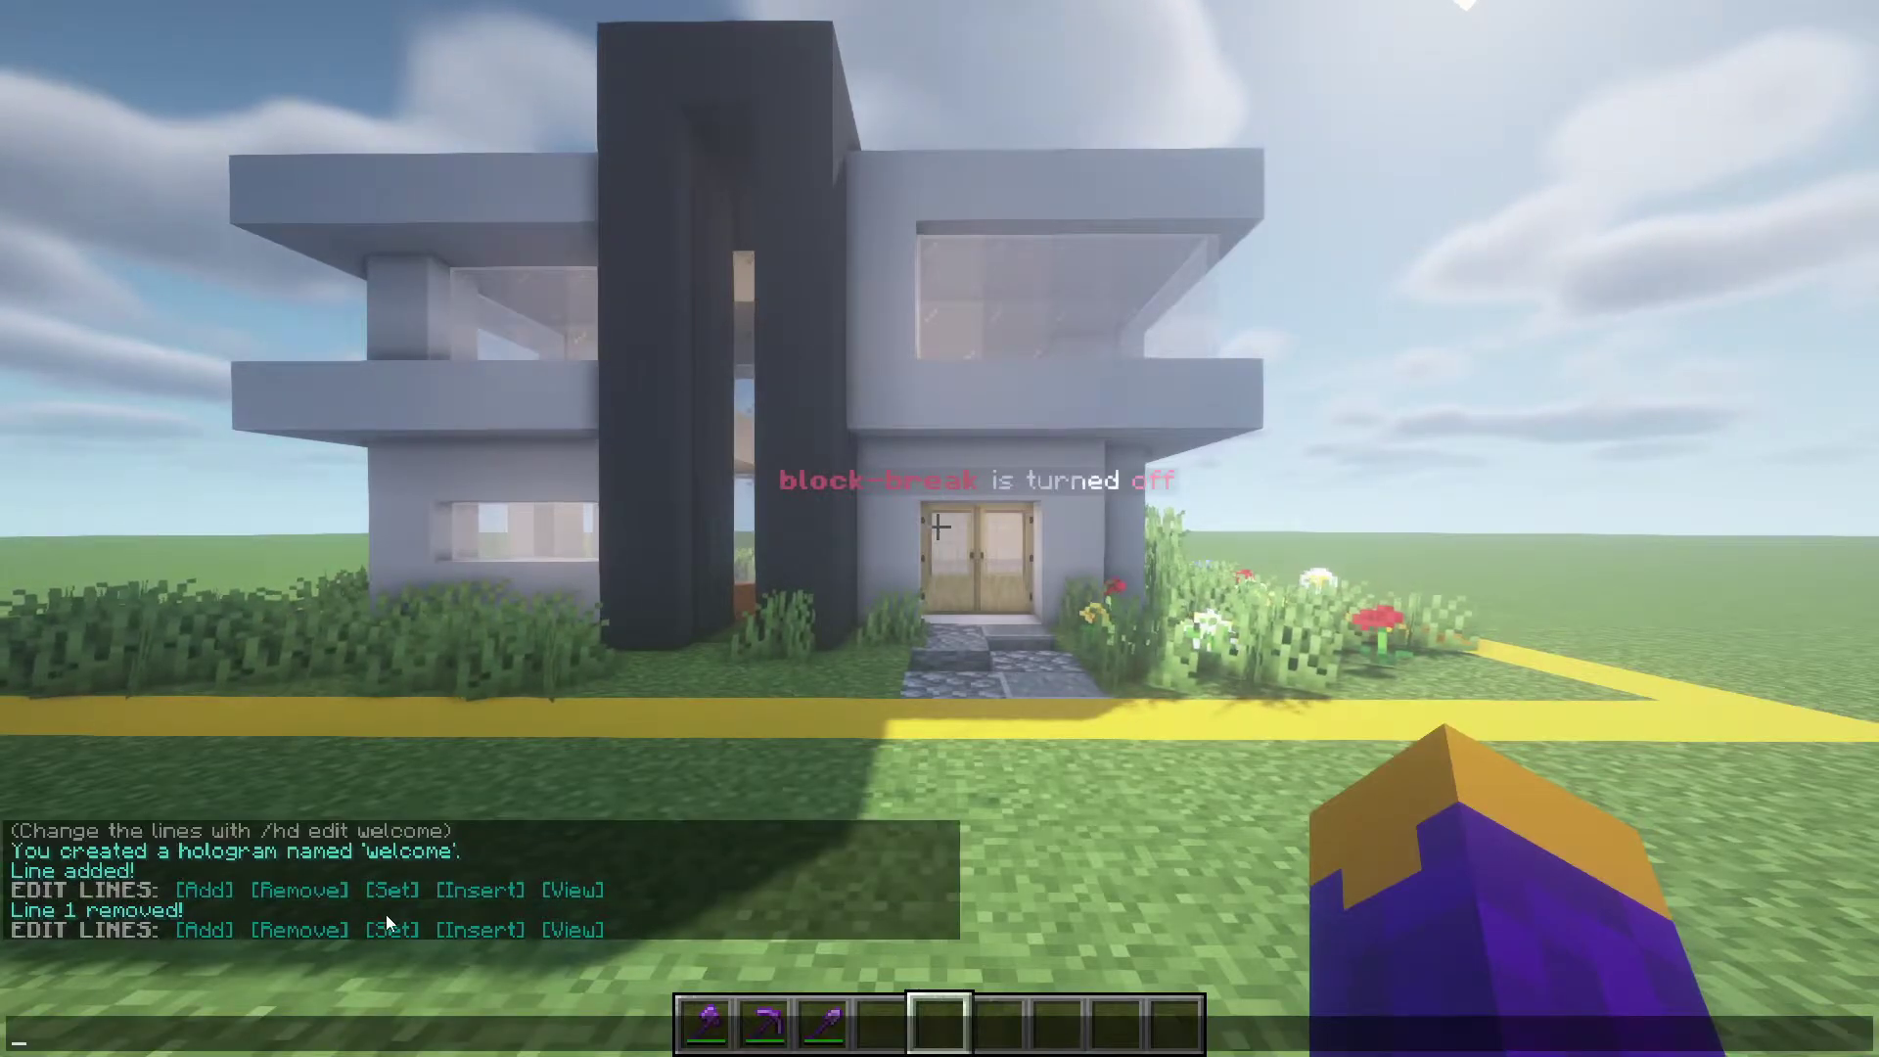
click(462, 930)
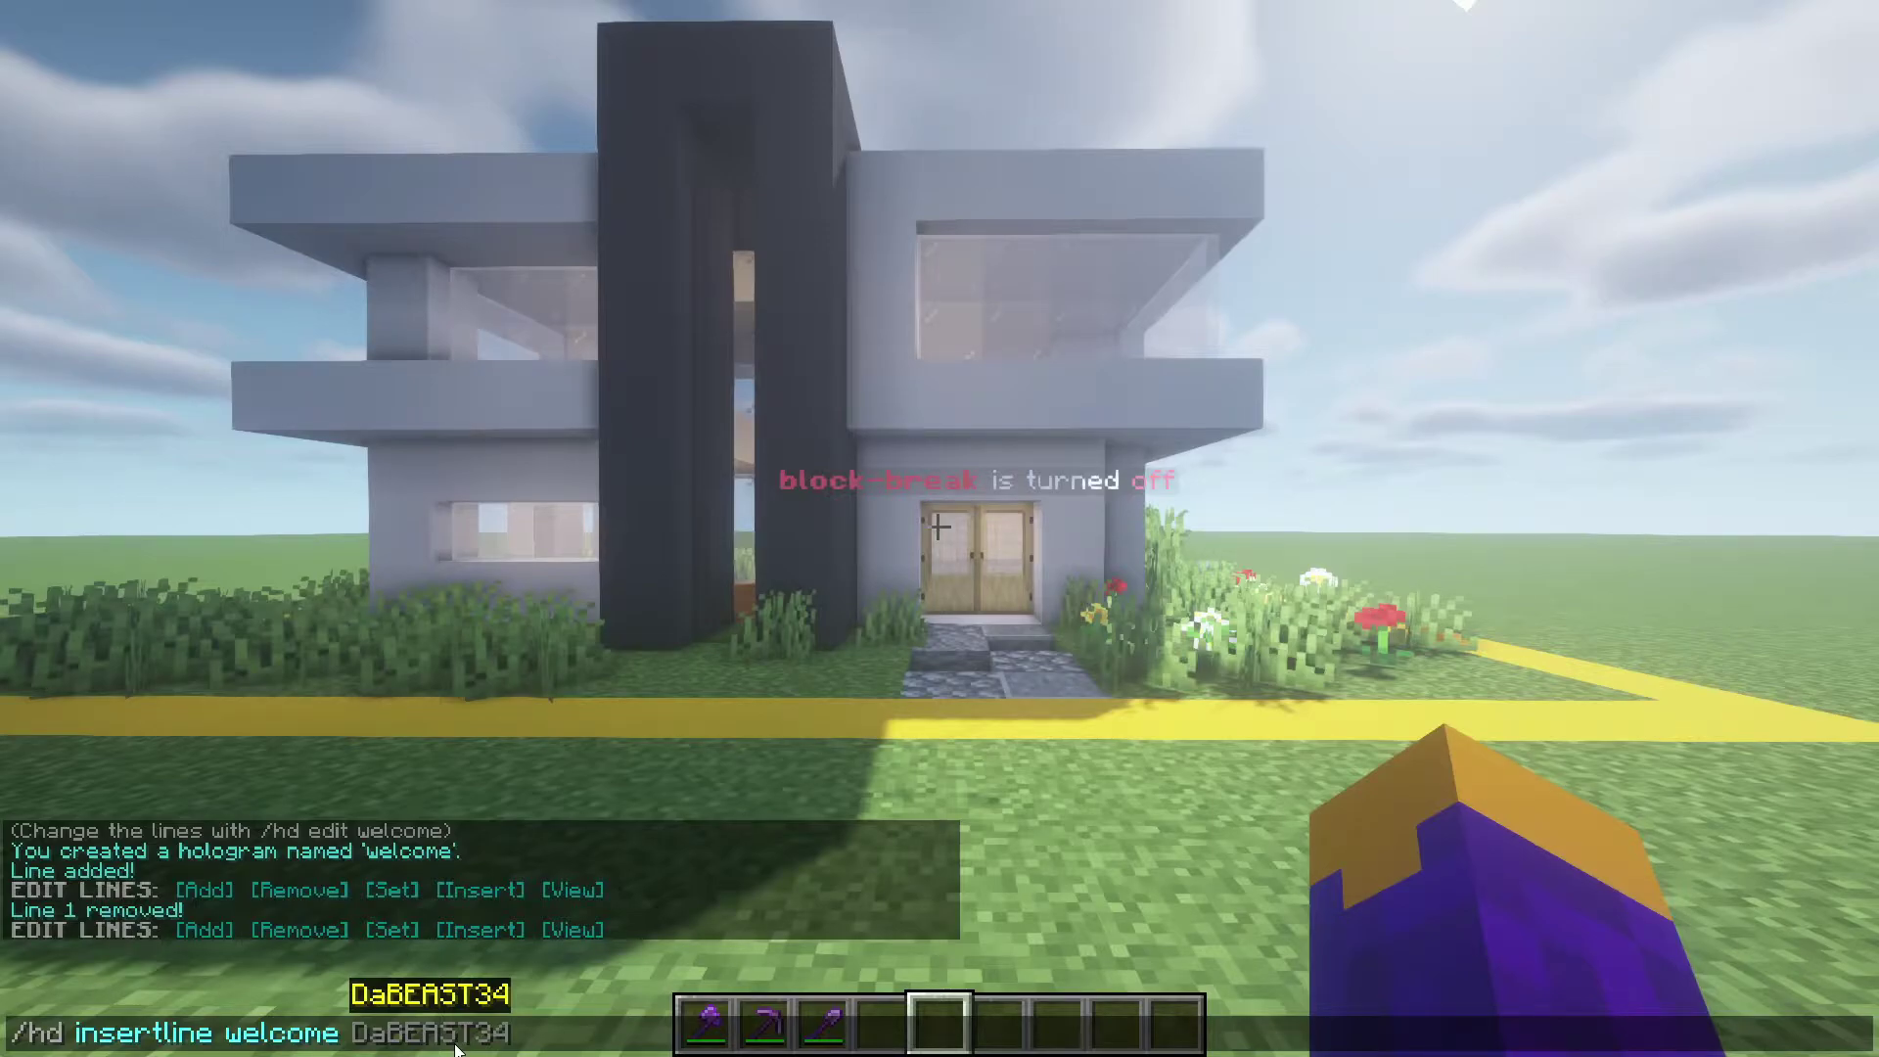
text(0 Welcome to )
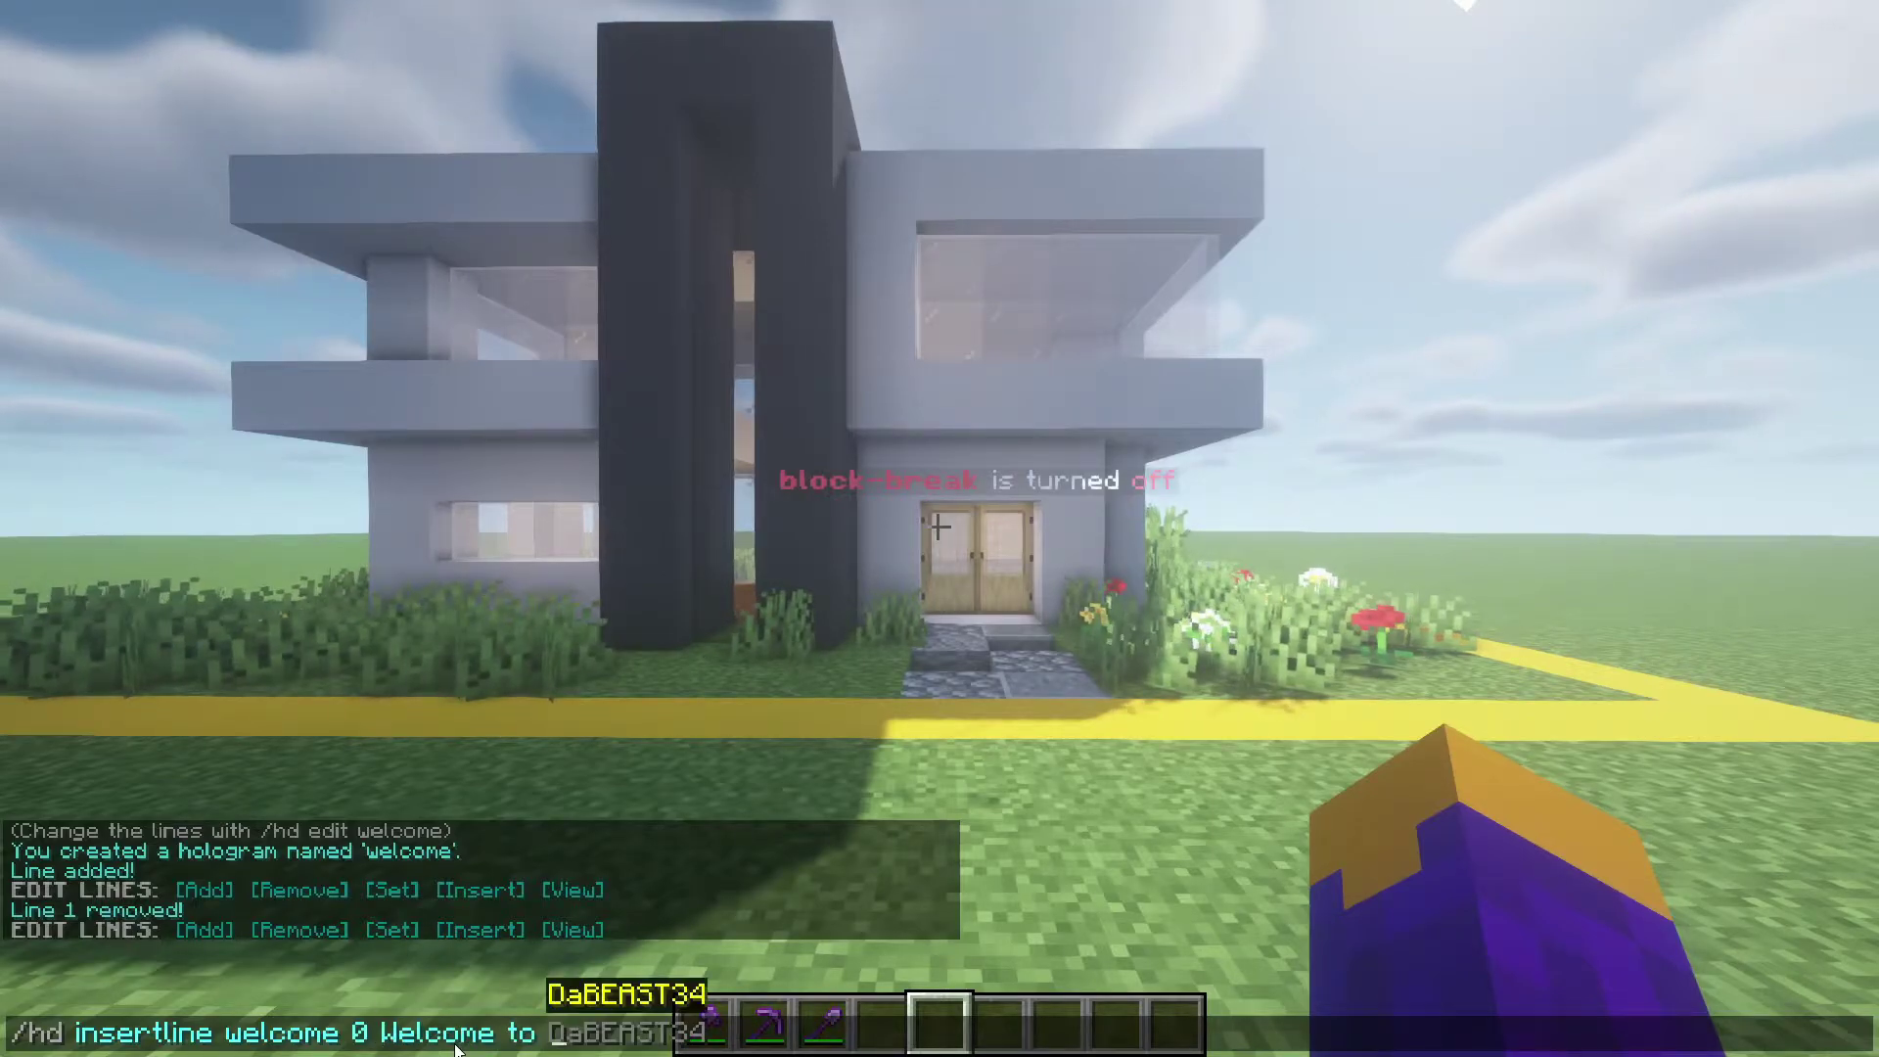
text(DaBeast34's region)
key(Return)
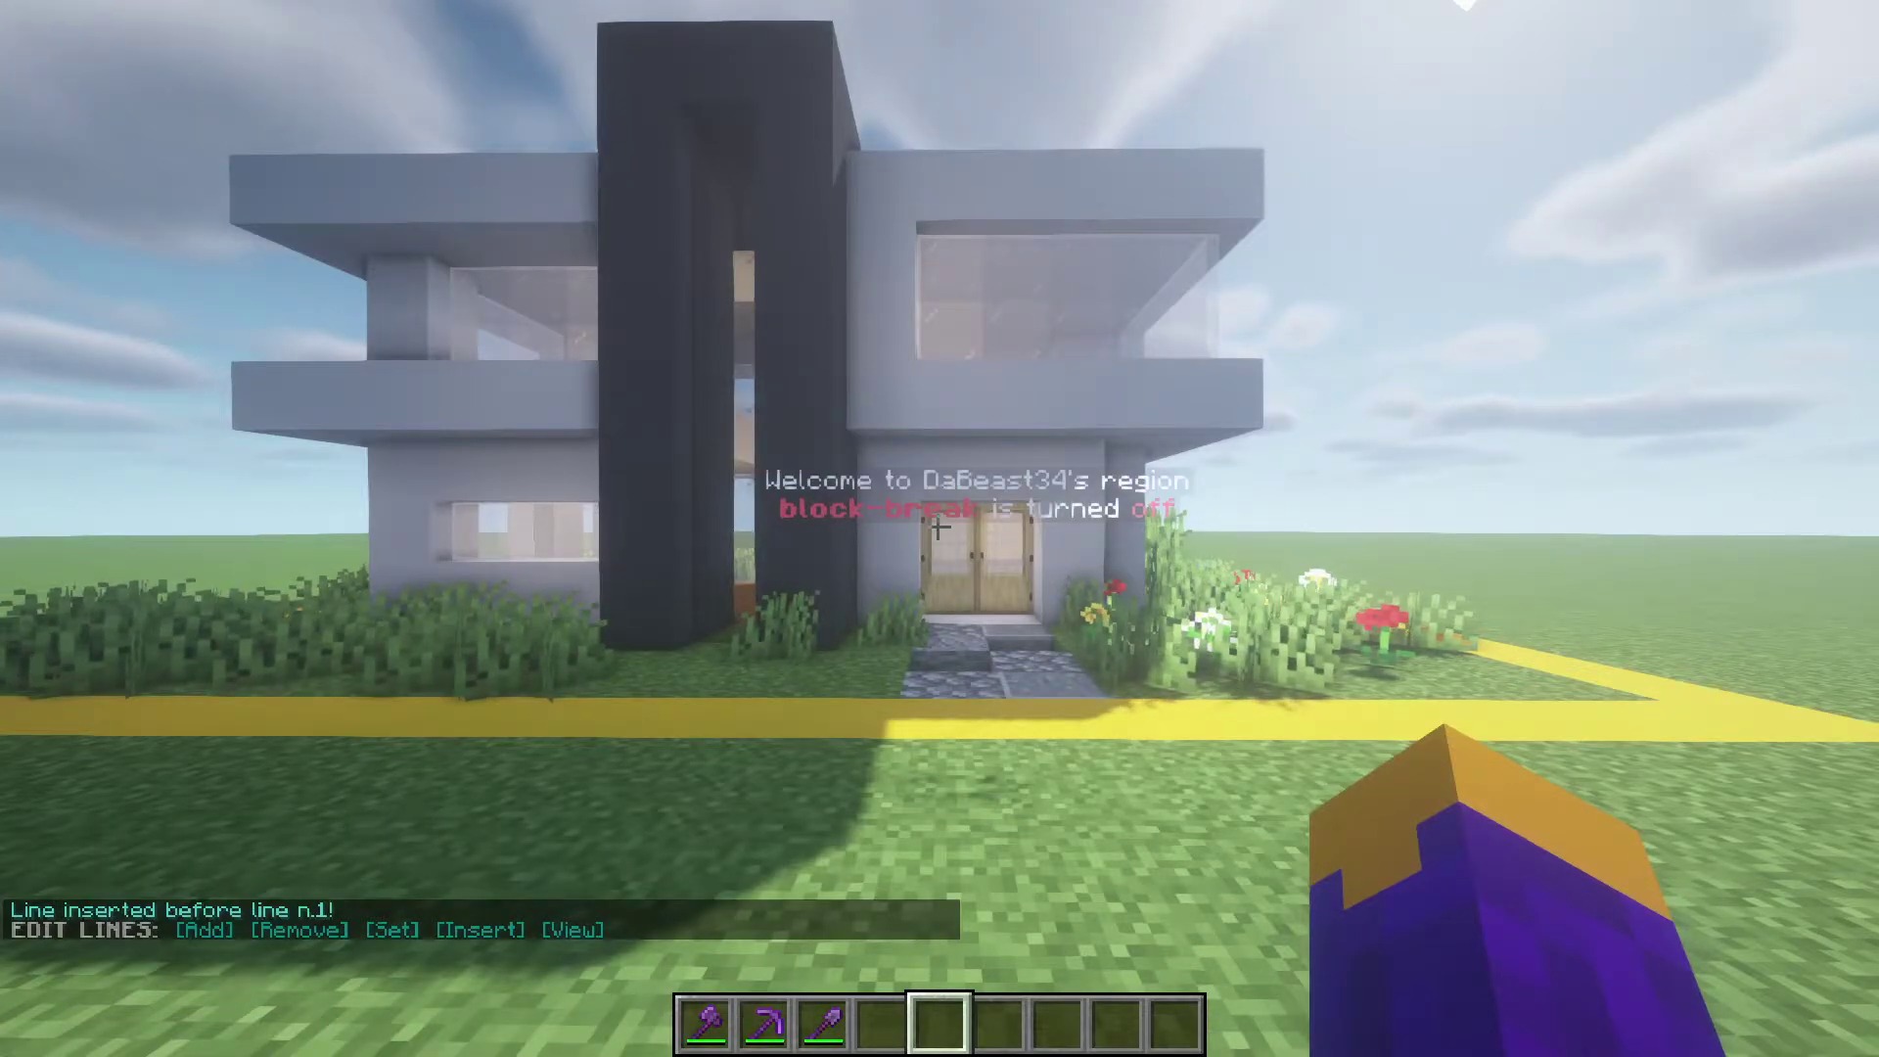
key(slash)
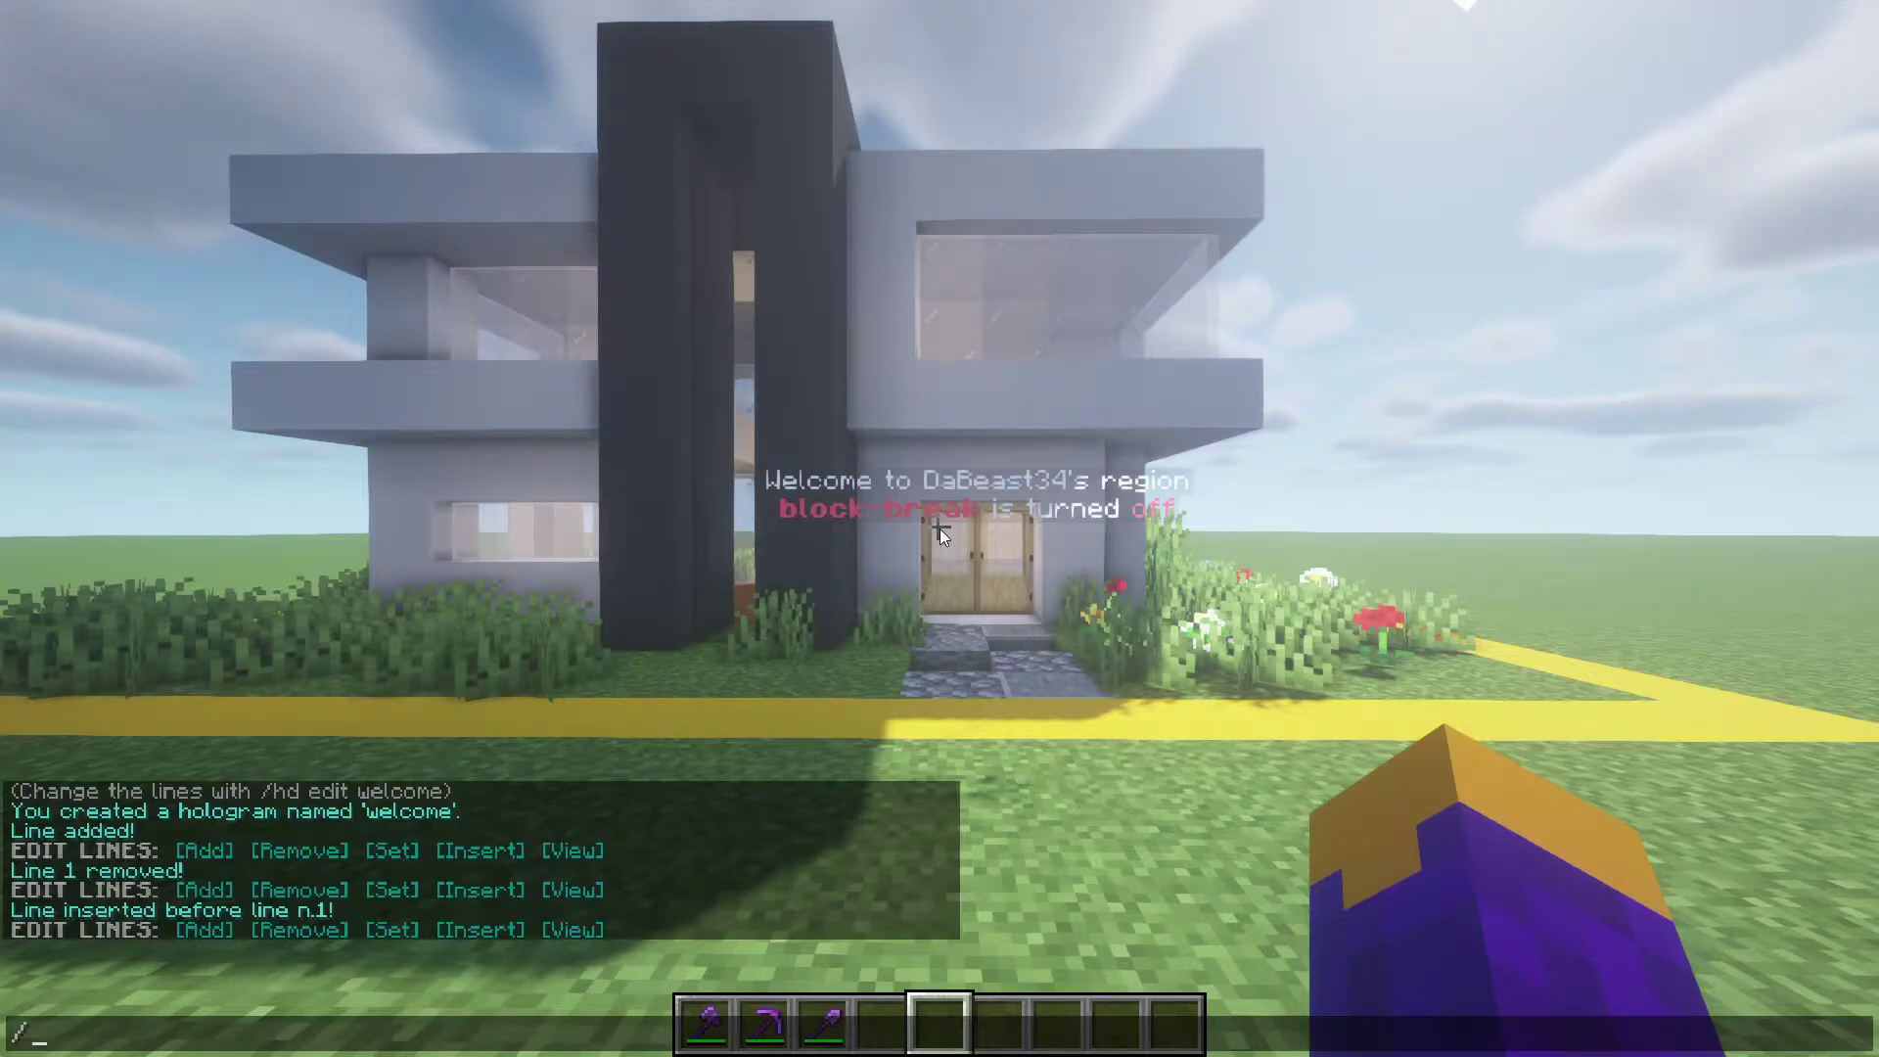
Step: Set welcome line 1 to 'Welcome to &a<player's name>'s &rregion' for a green name
text(hd set)
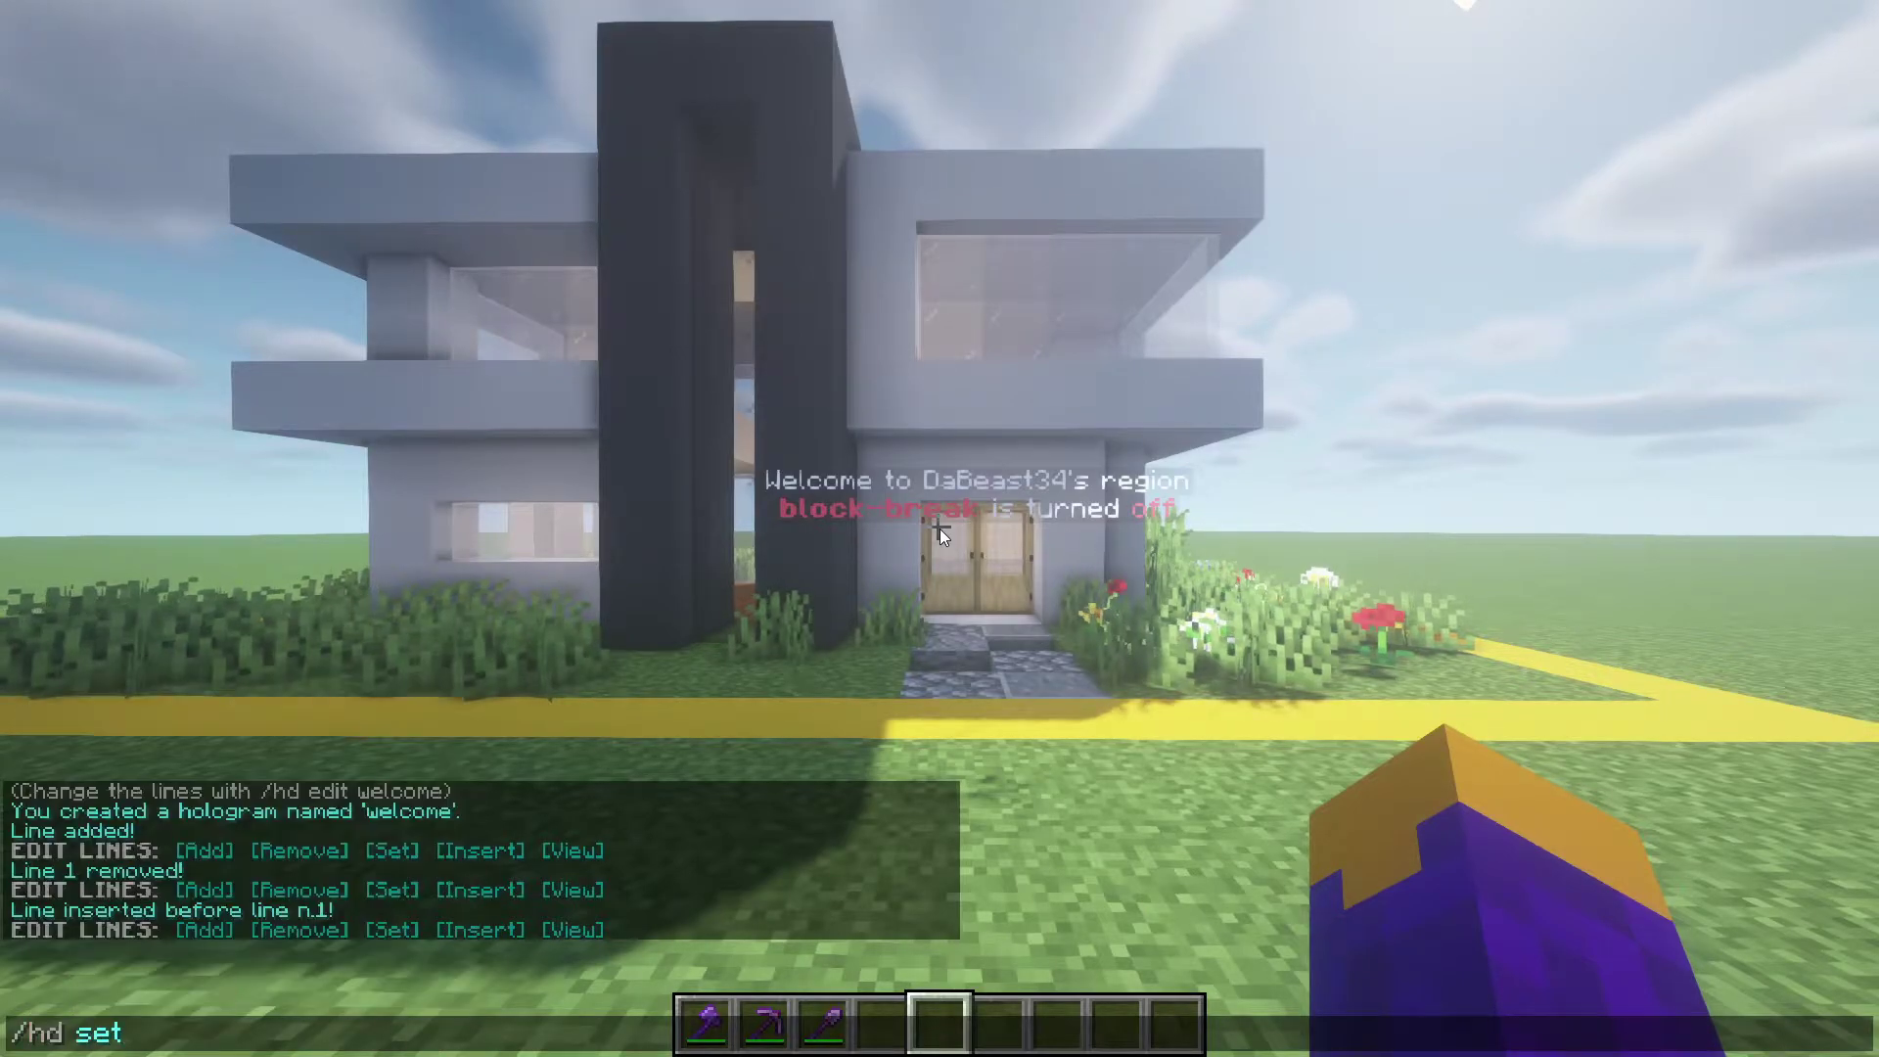
text(line welcome 1 Welcome to &)
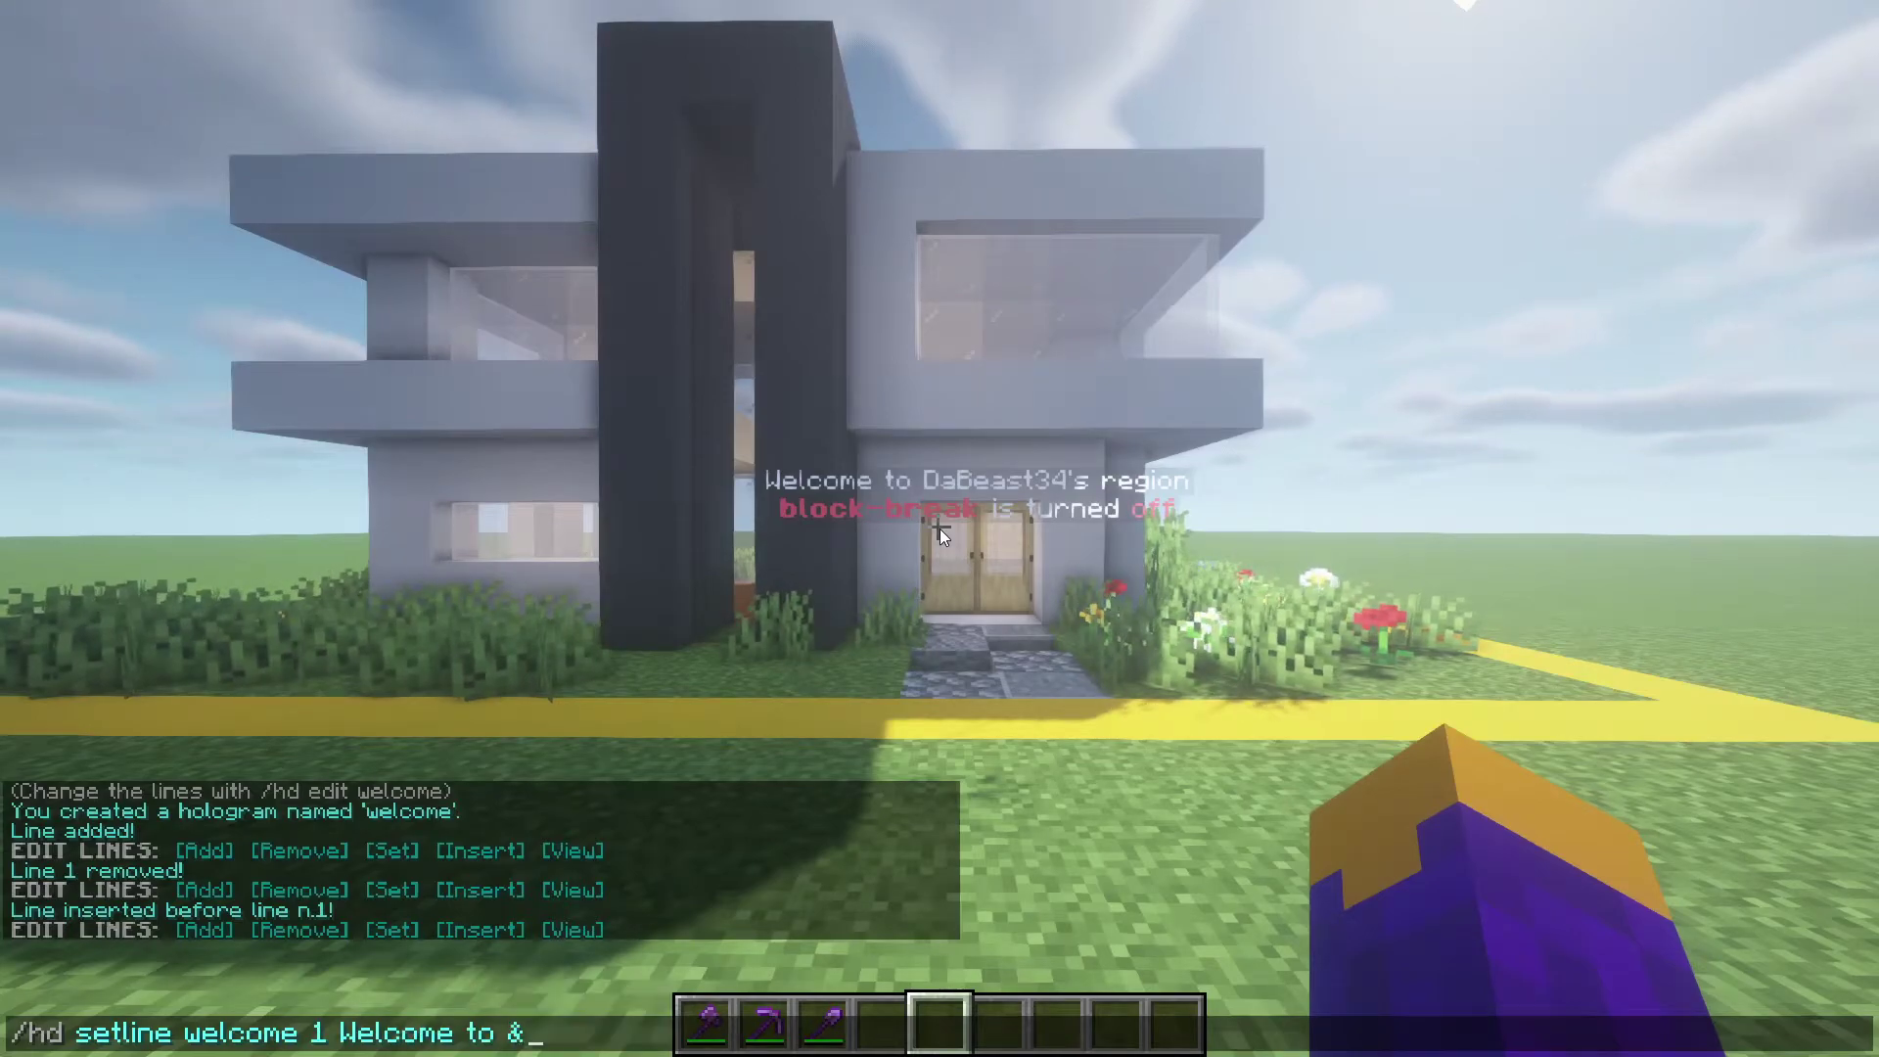
text(aDaBeast34's &rregion)
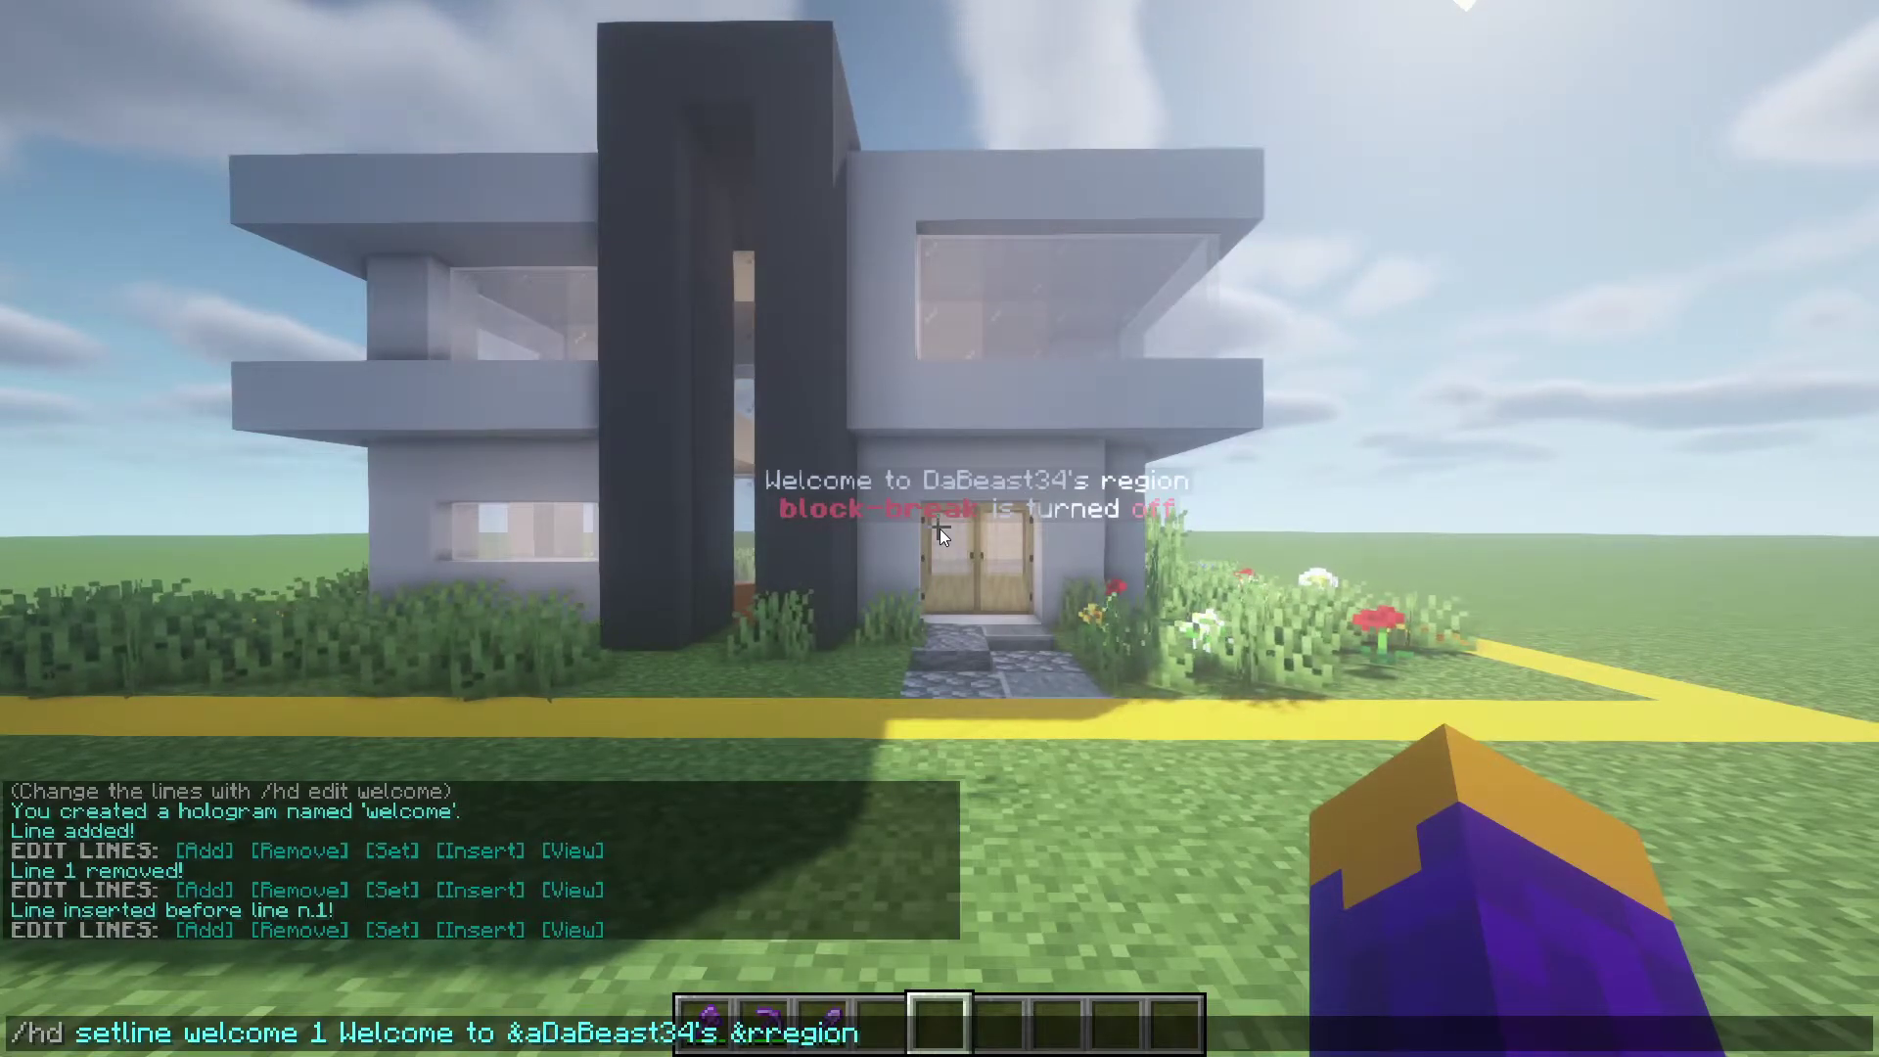
key(Return)
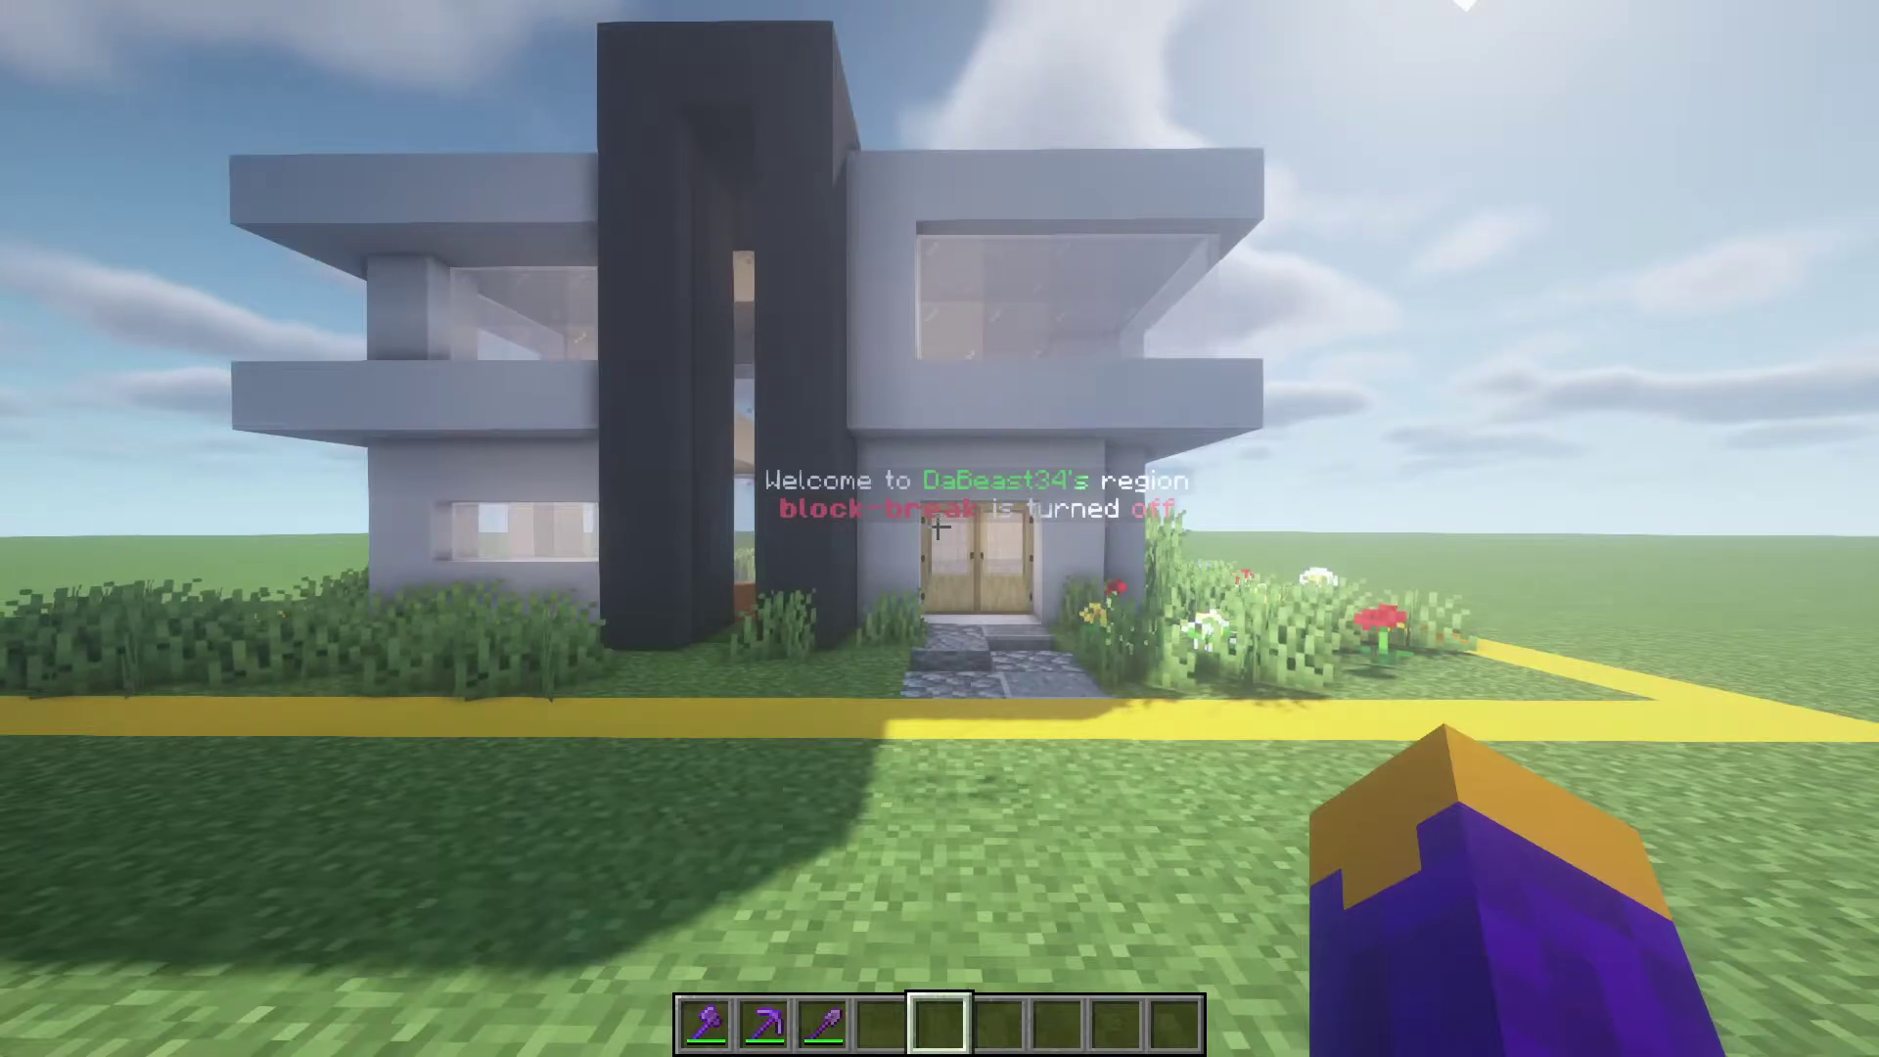
key(t)
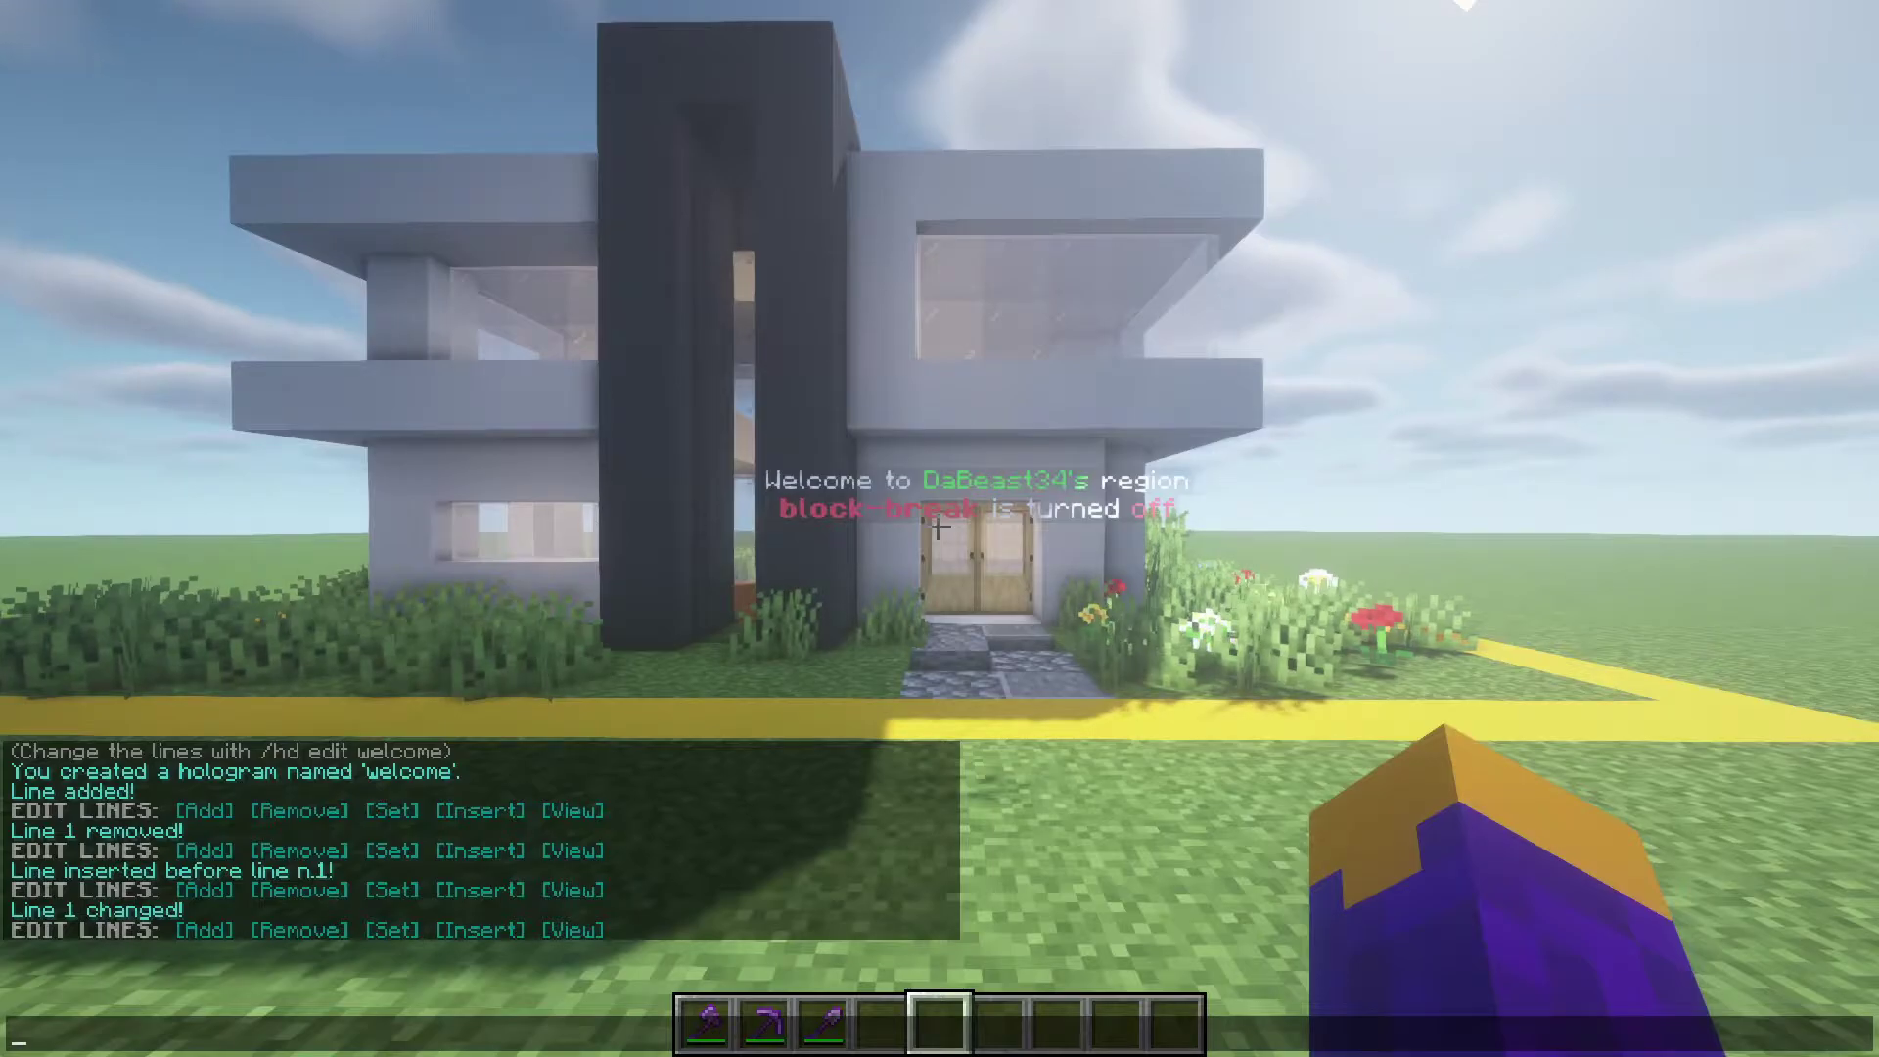
Step: Insert a strikethrough '&m' dash divider as line 0 of the welcome hologram
text(/hd)
text( insert)
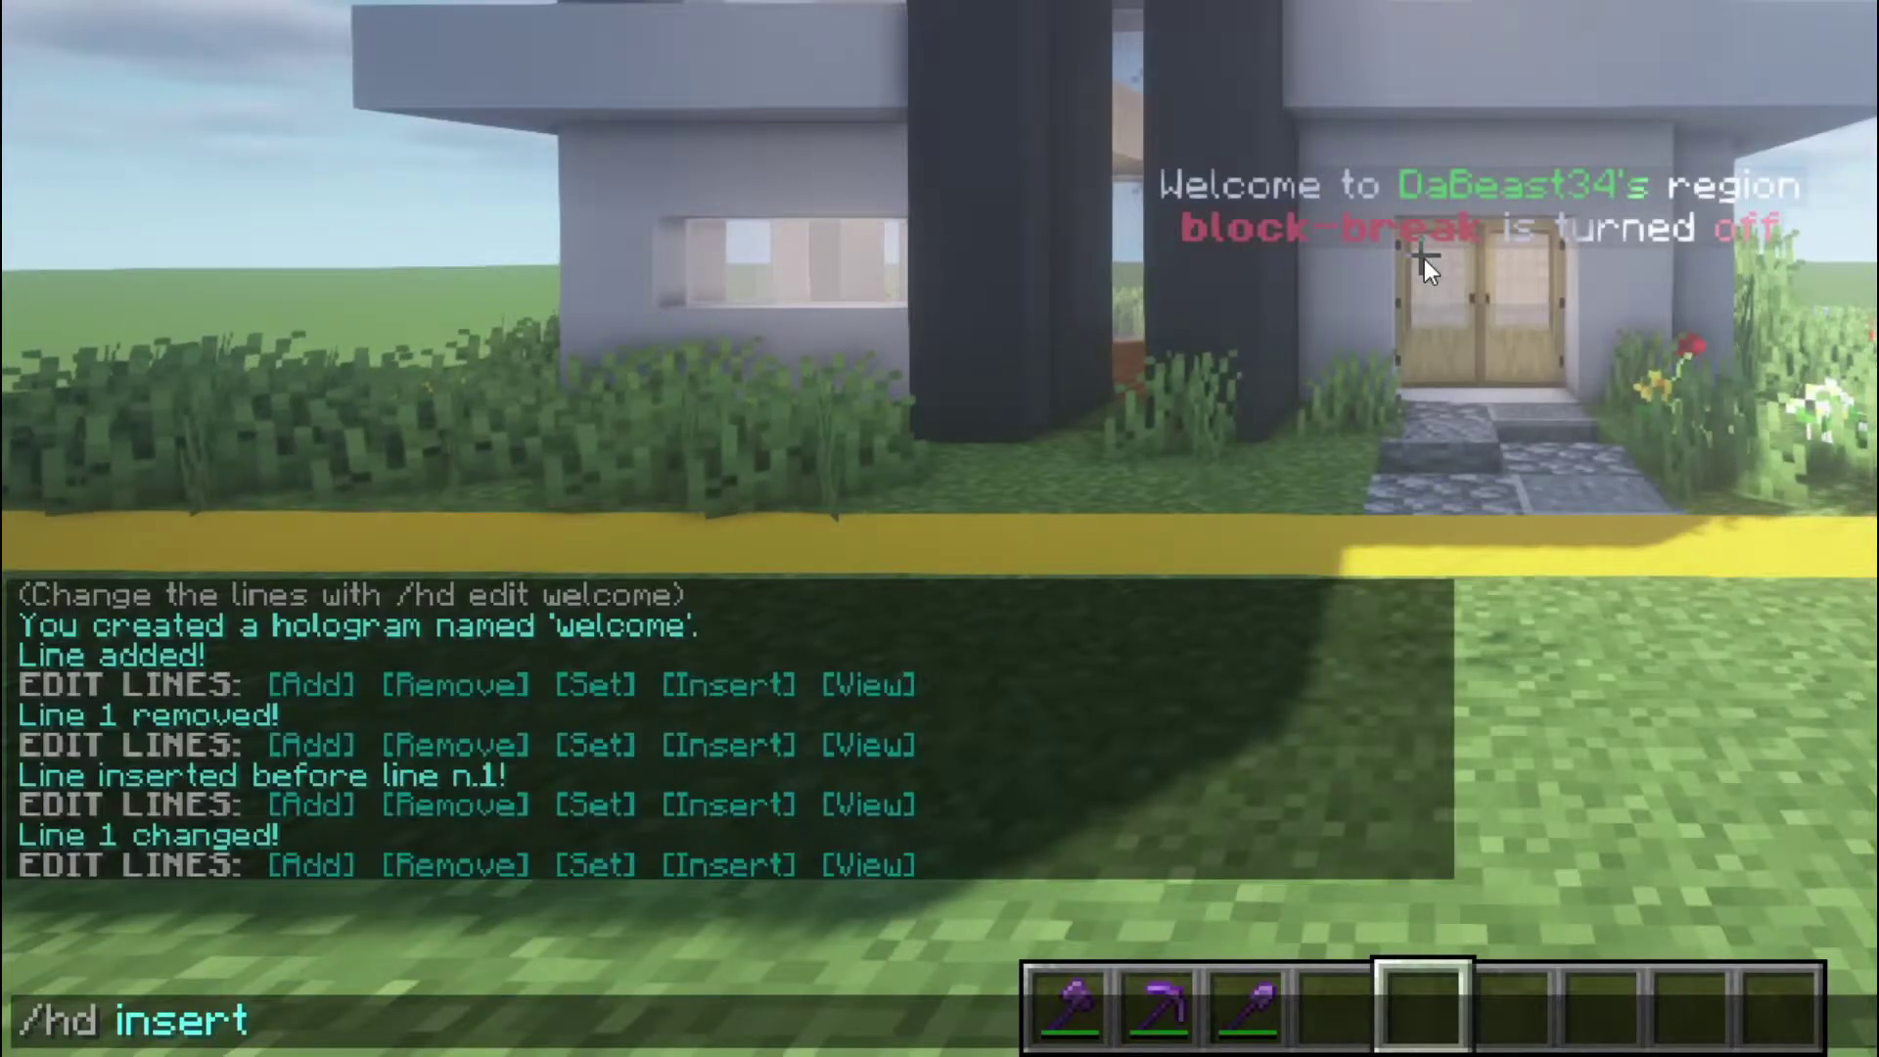
text(line welcome 0 )
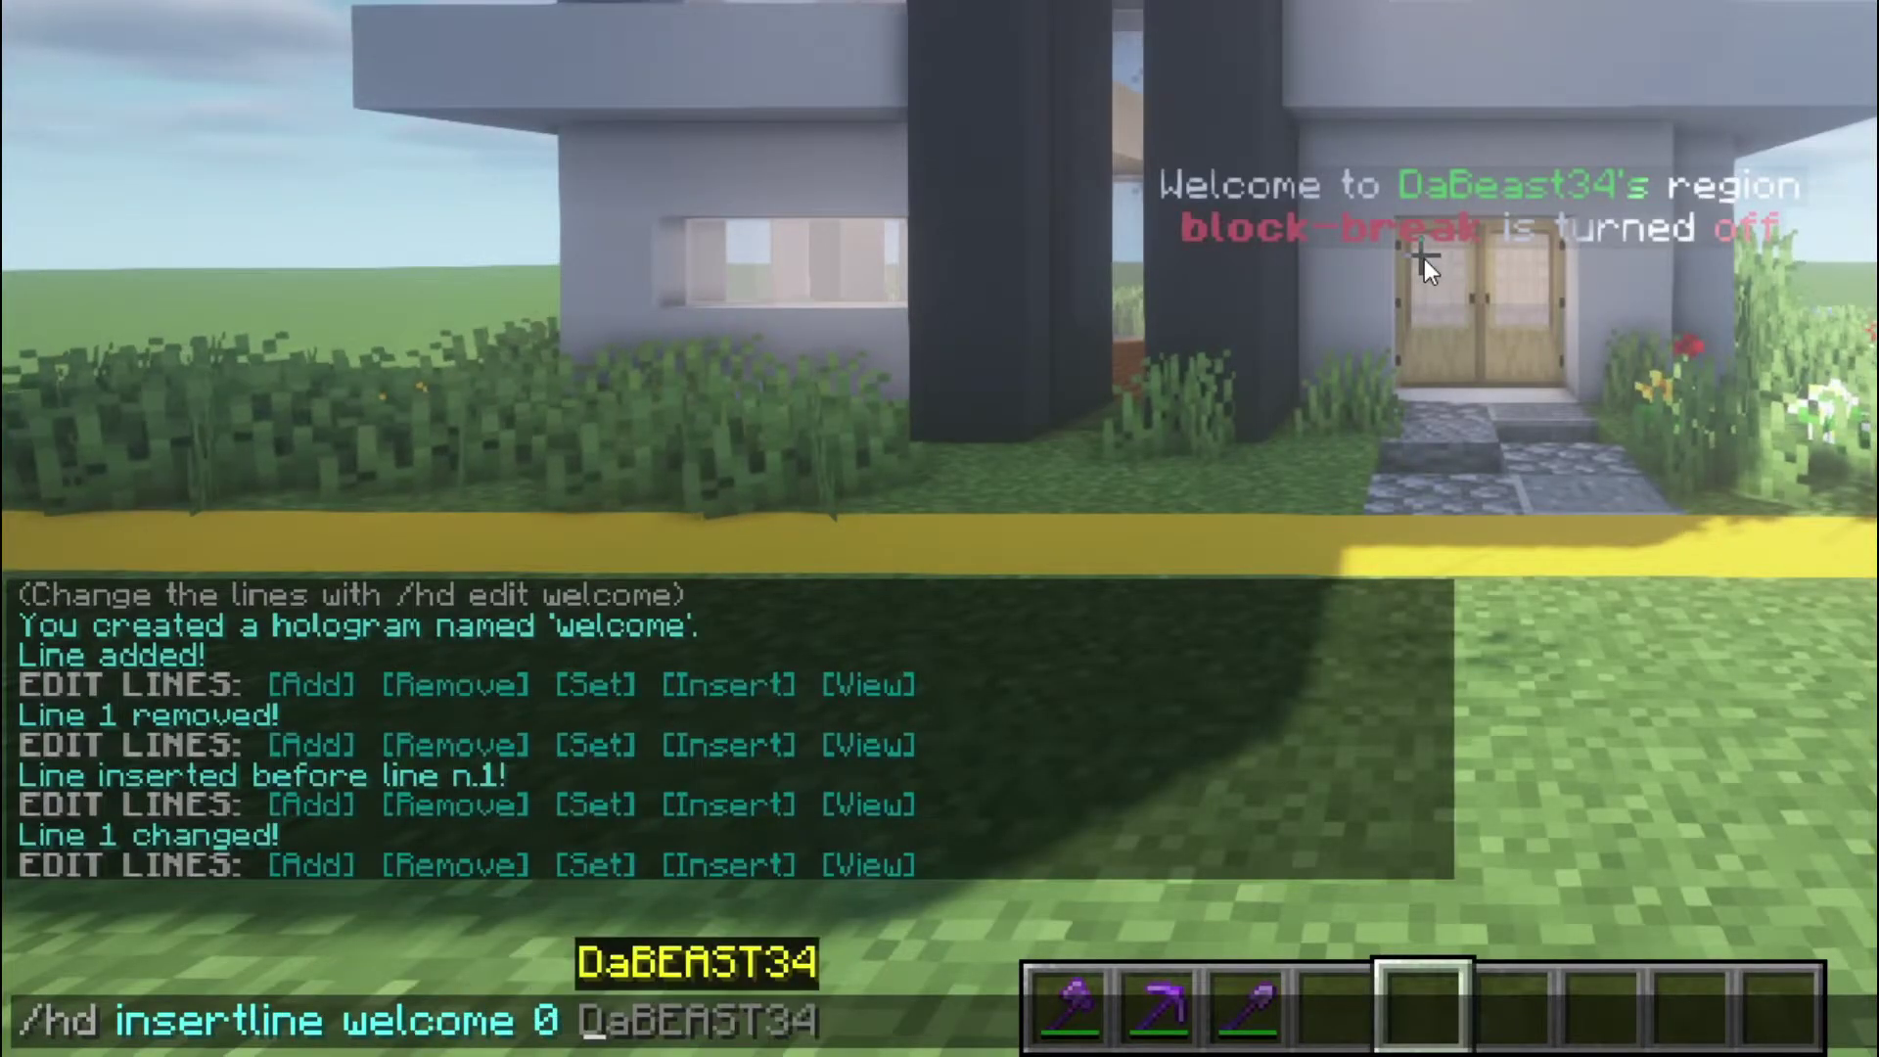
text(&m)
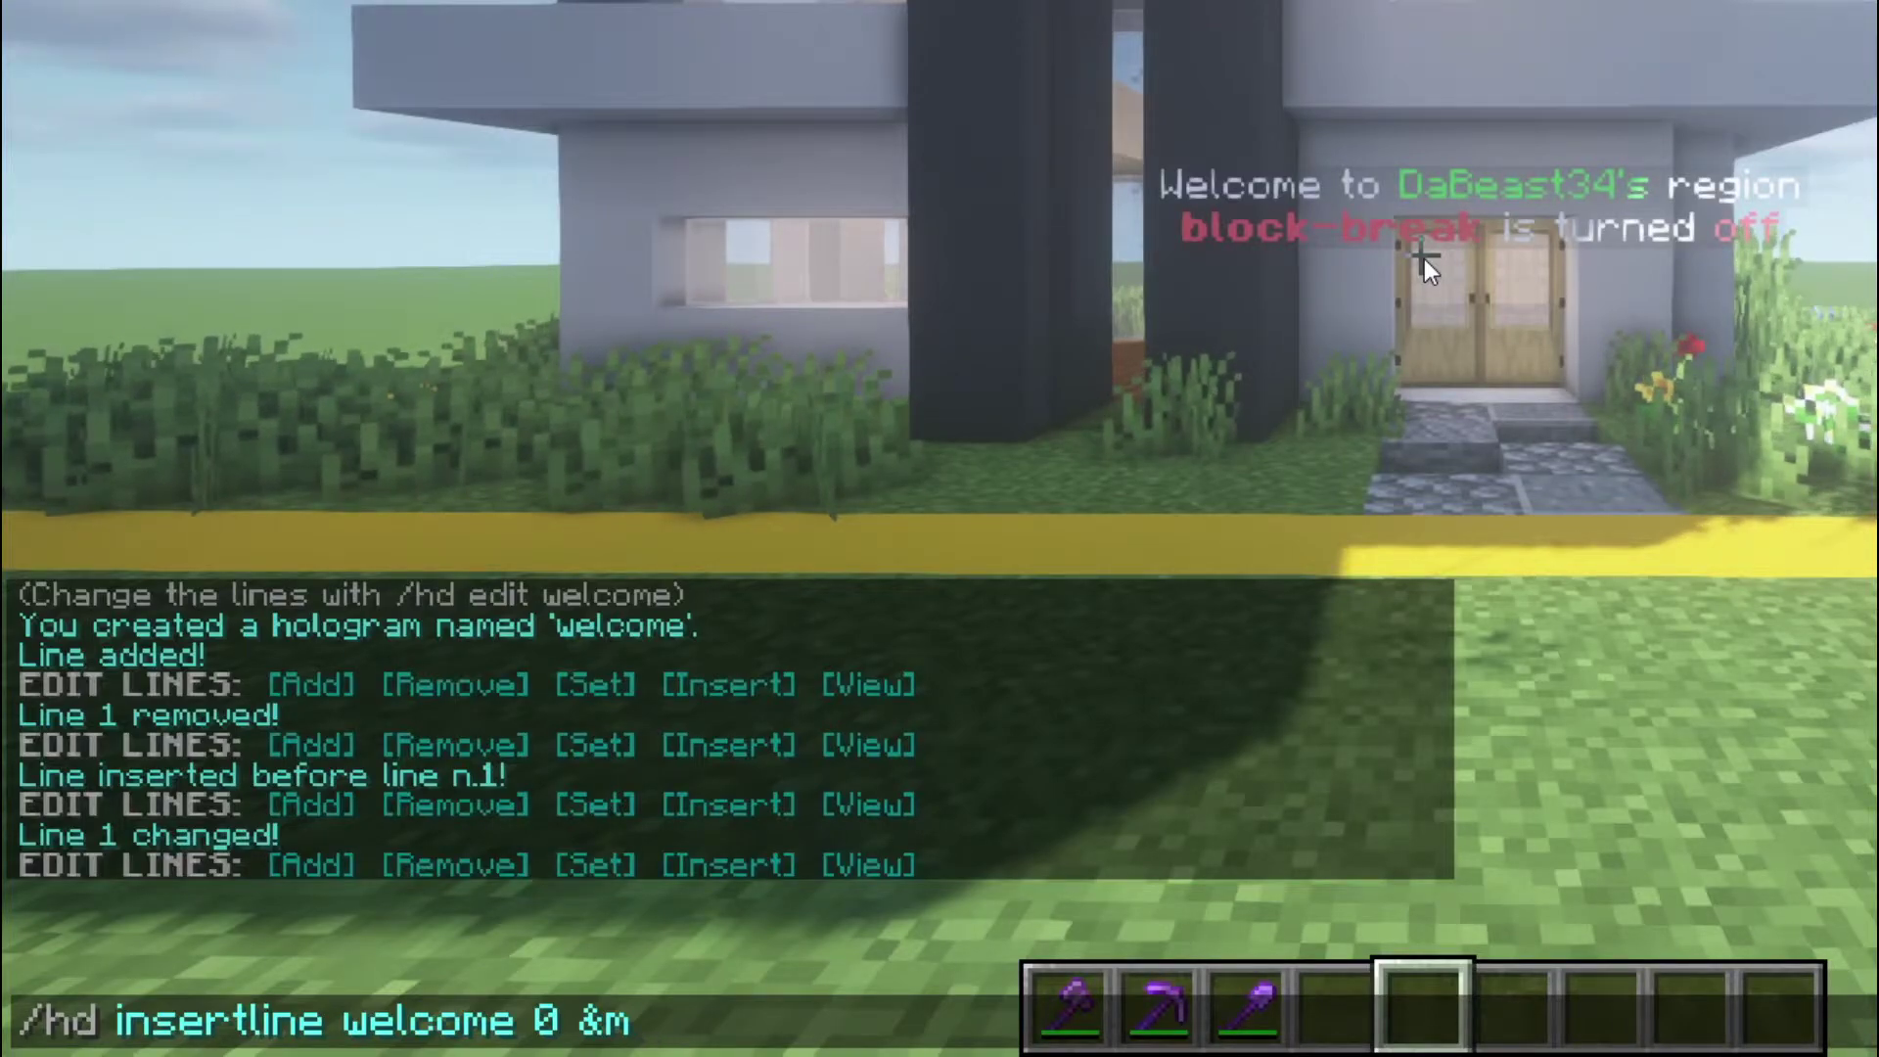
text(---------)
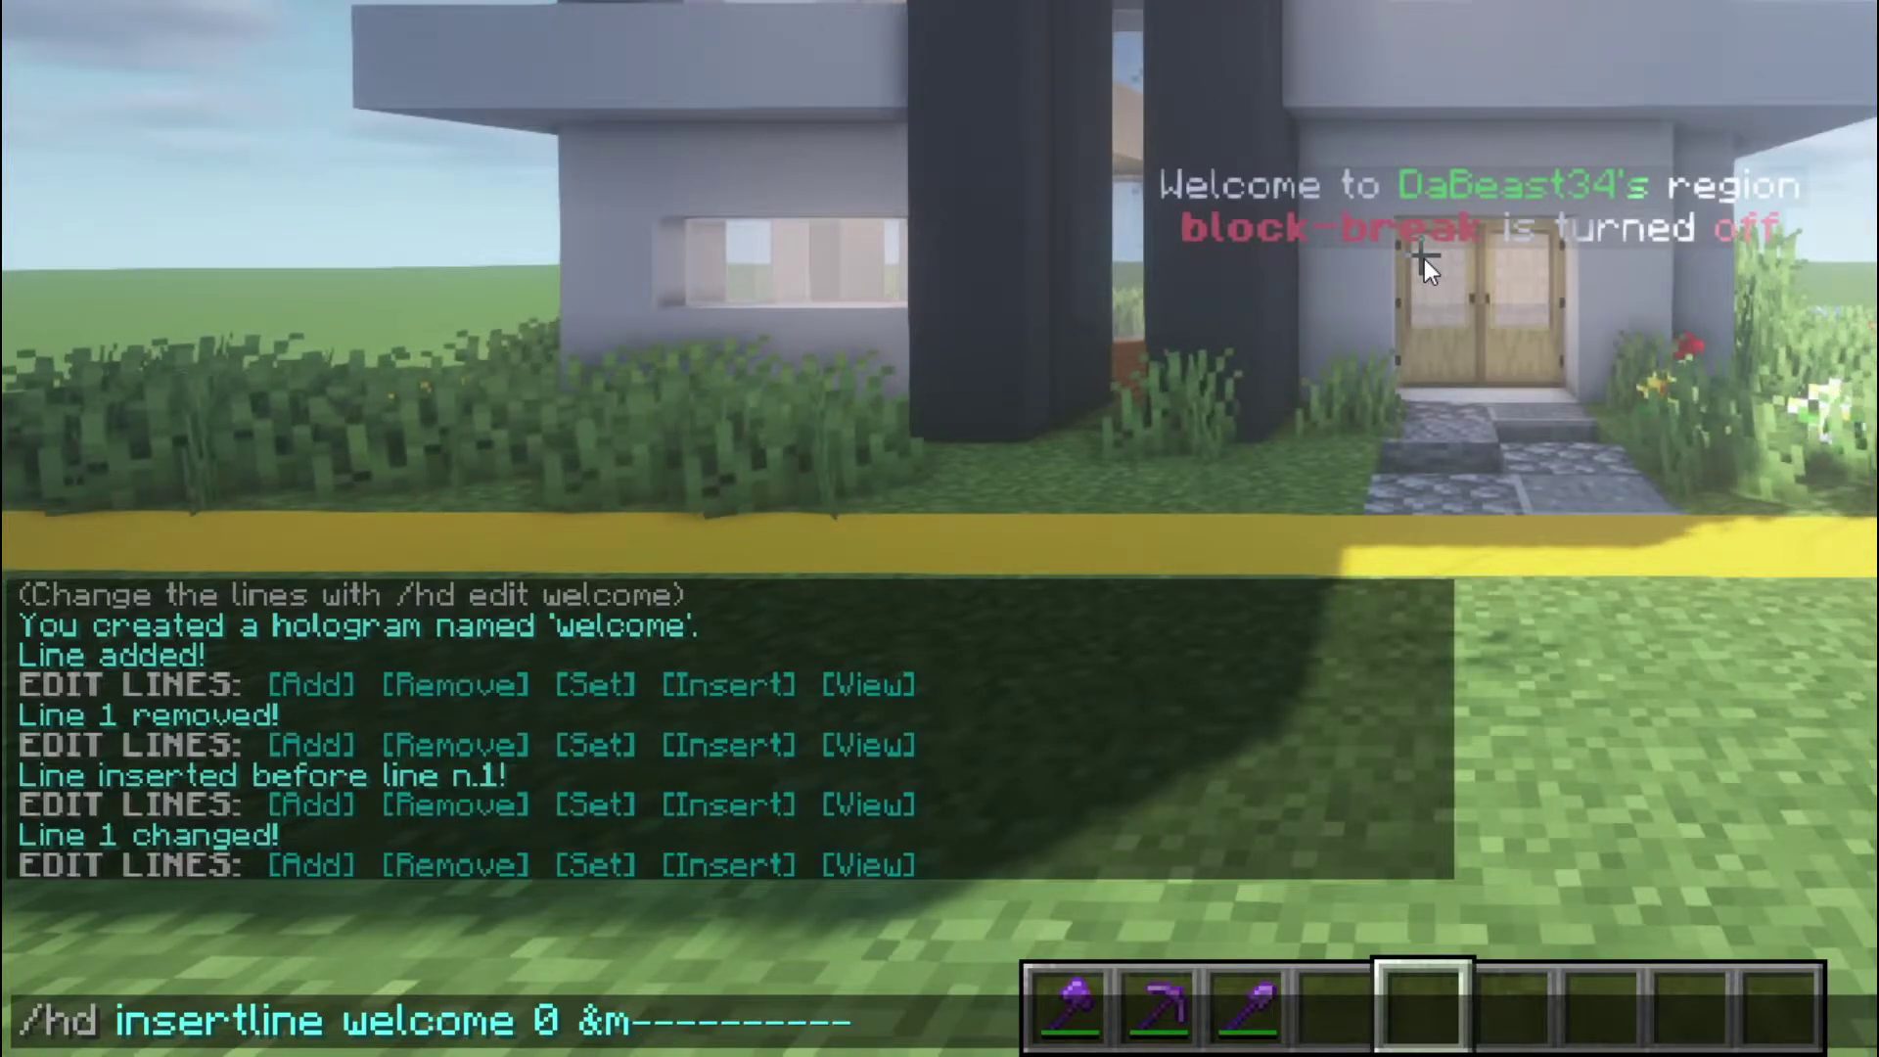
text(-------------------)
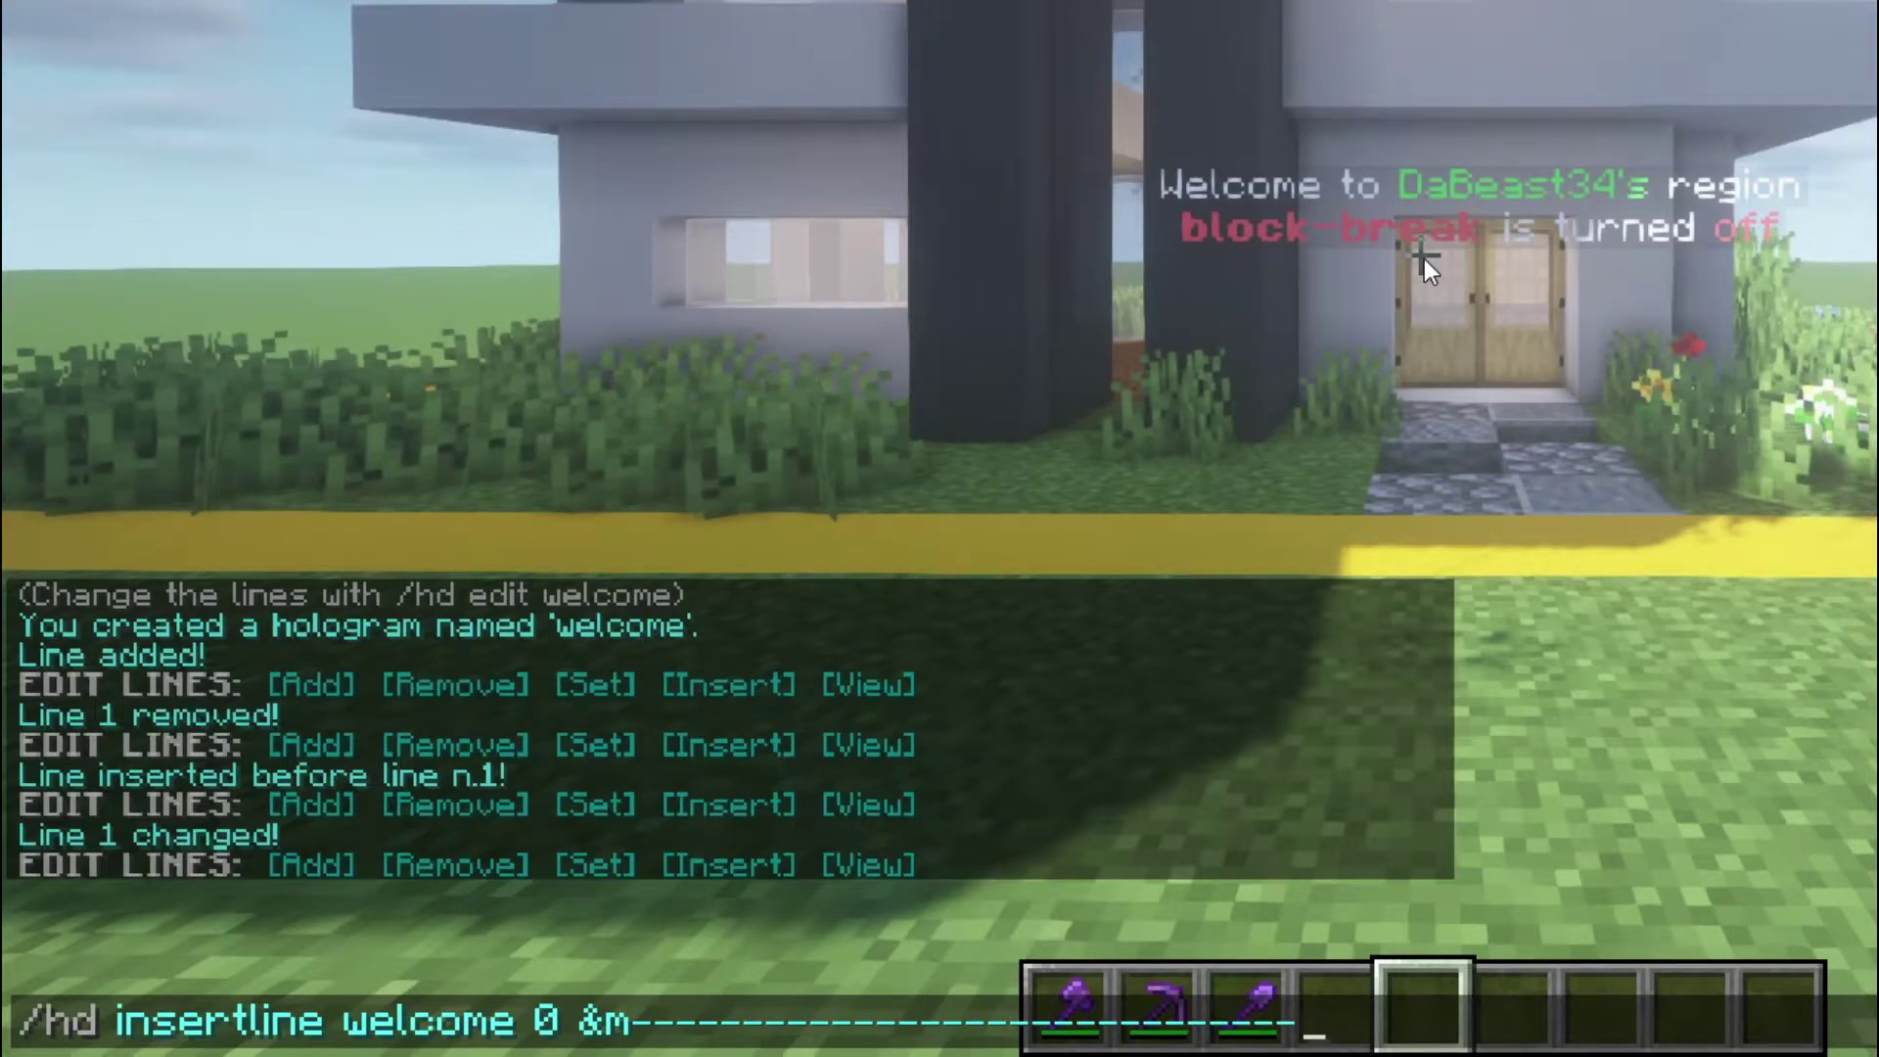
key(Return)
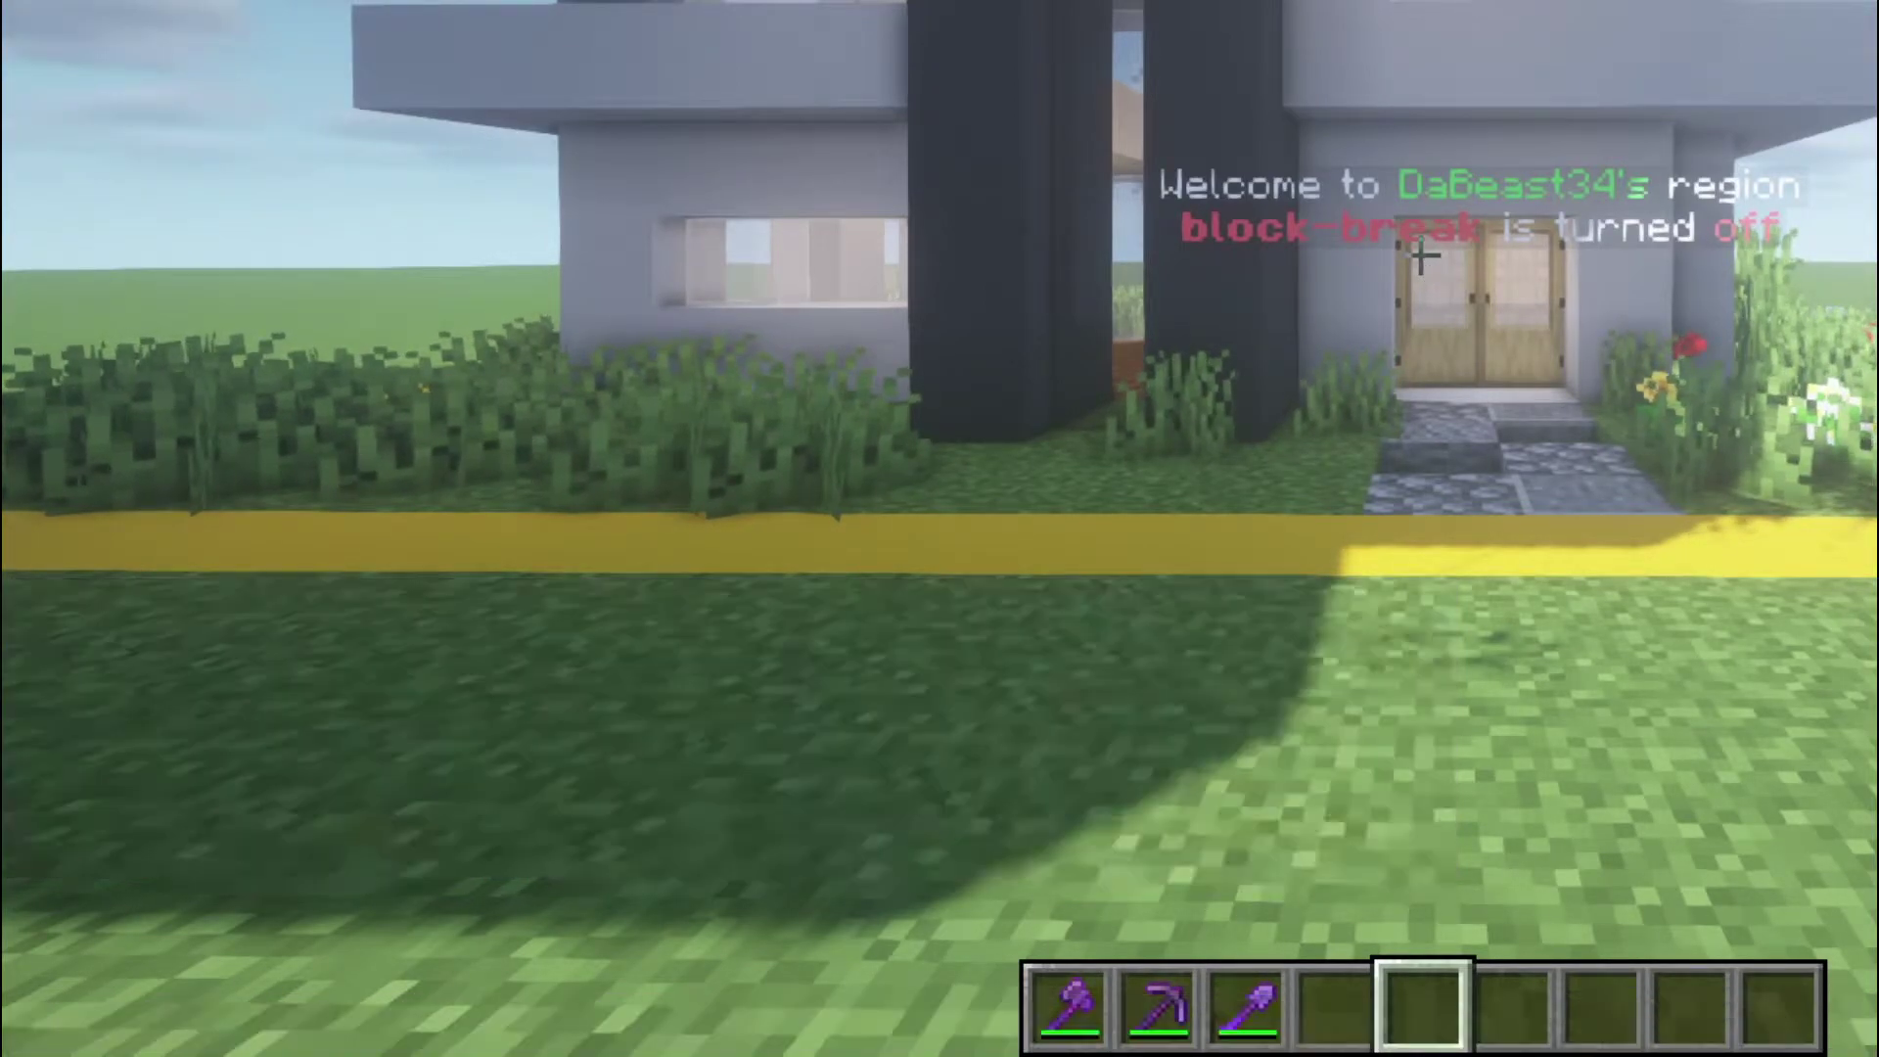
Step: Recall the divider command and delete its insertline command word for editing
key(t)
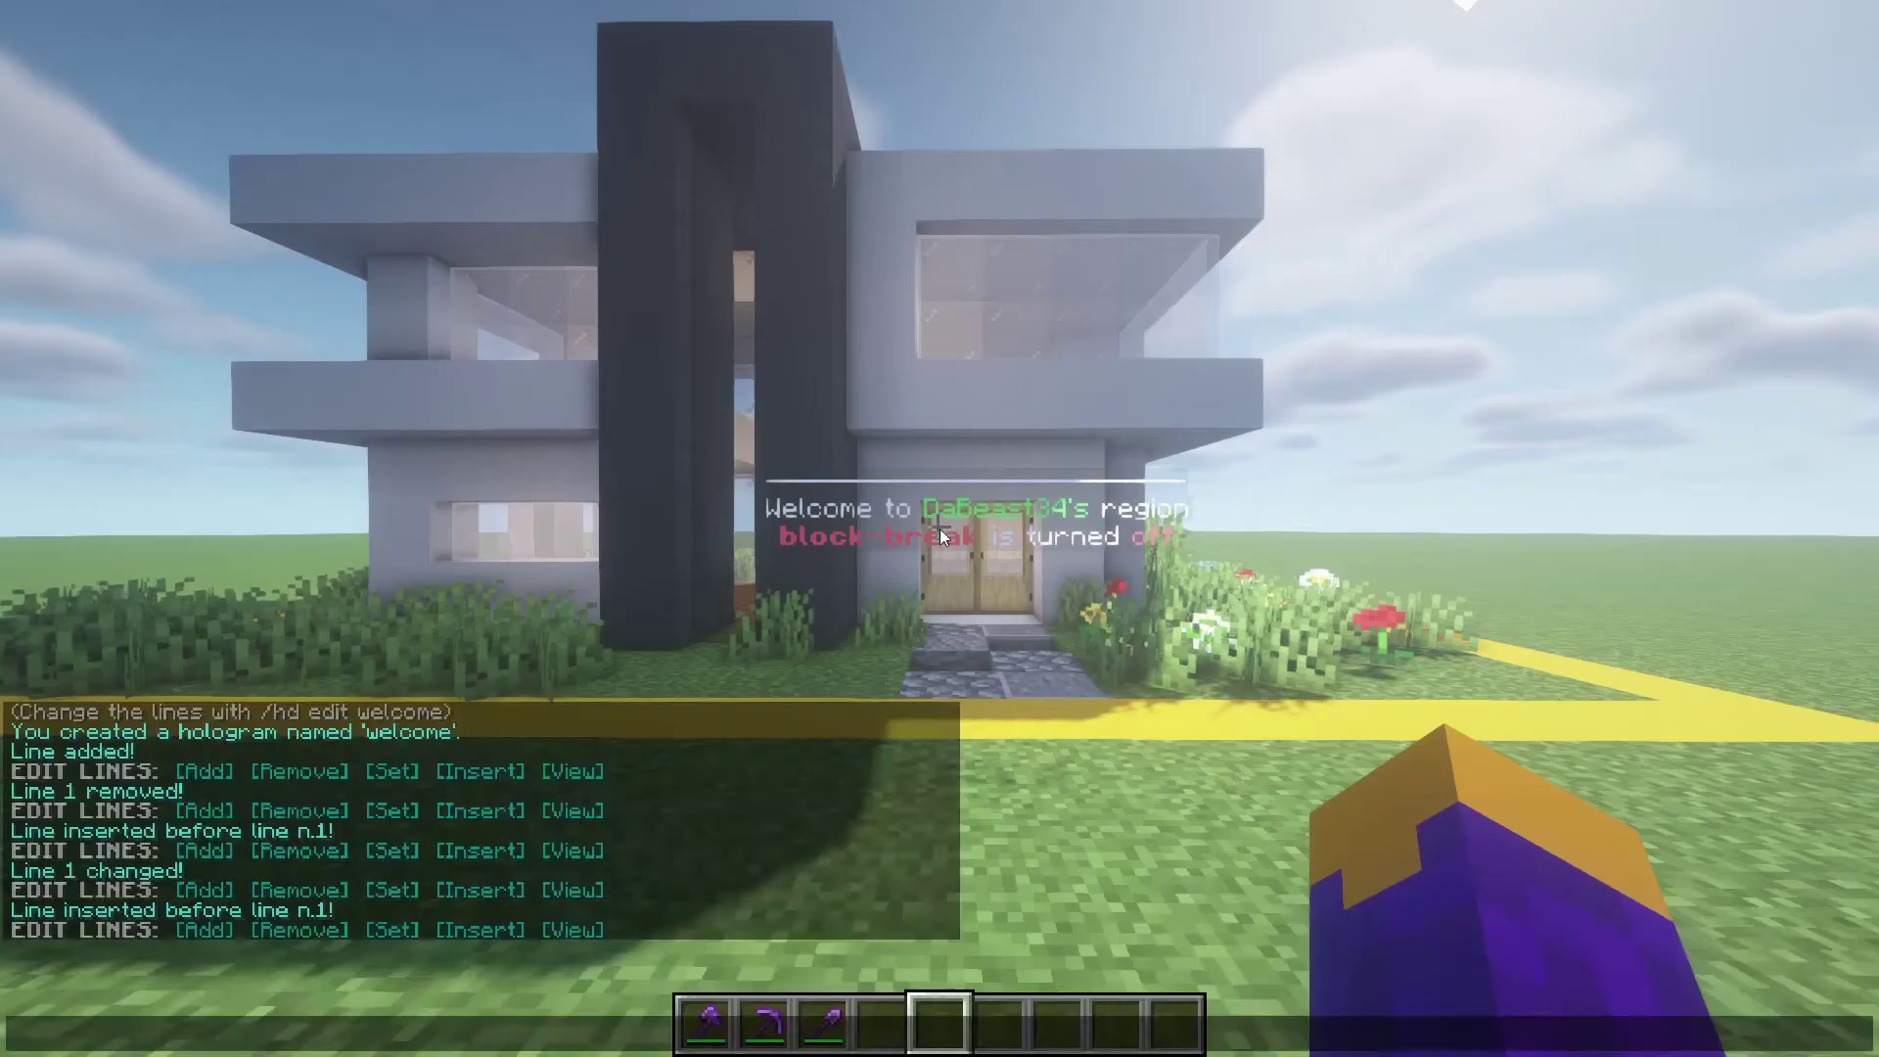
key(Up)
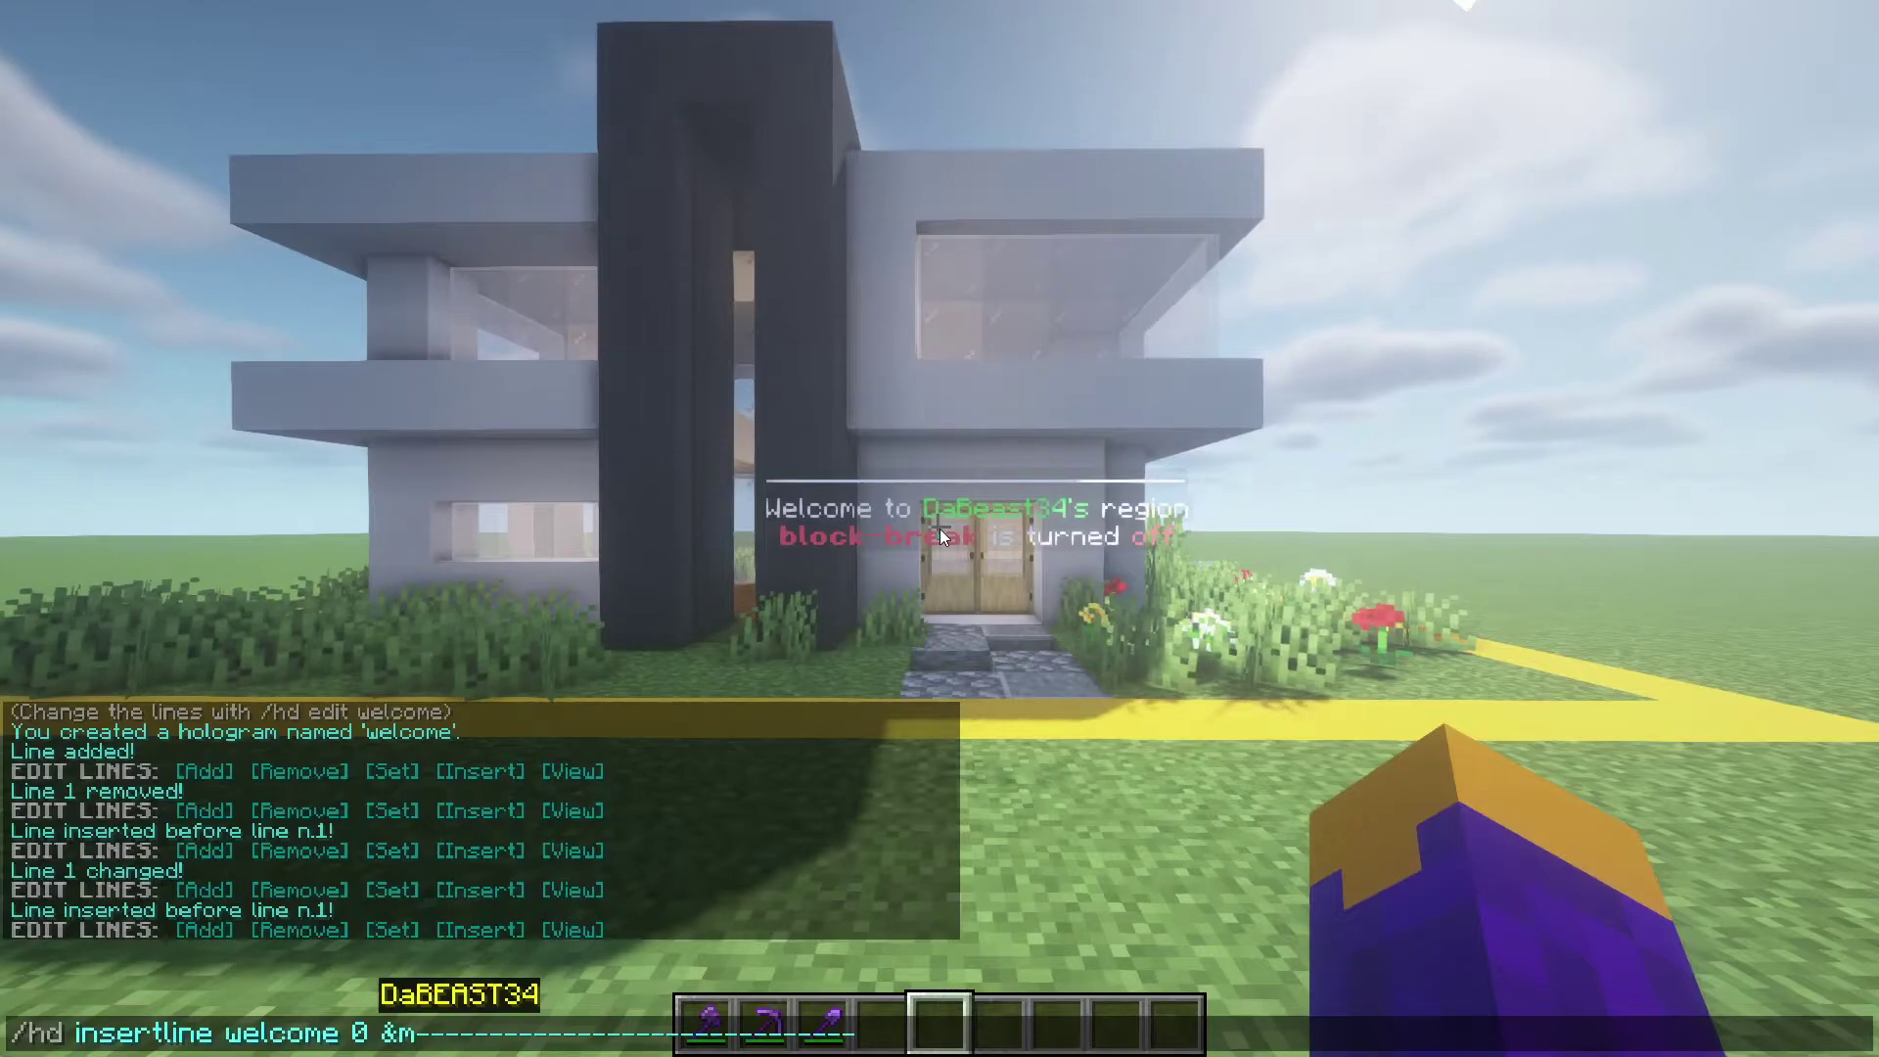
key(ctrl+Left)
key(ctrl+Left)
key(ctrl+Left)
key(BackSpace)
key(BackSpace)
key(BackSpace)
key(BackSpace)
key(BackSpace)
key(BackSpace)
key(BackSpace)
key(BackSpace)
key(BackSpace)
key(BackSpace)
key(BackSpace)
Step: Turn the recalled command into /hd setline welcome 1 with a shorter dash divider
text(setline)
key(ctrl+Right)
key(shift+Right)
text(1)
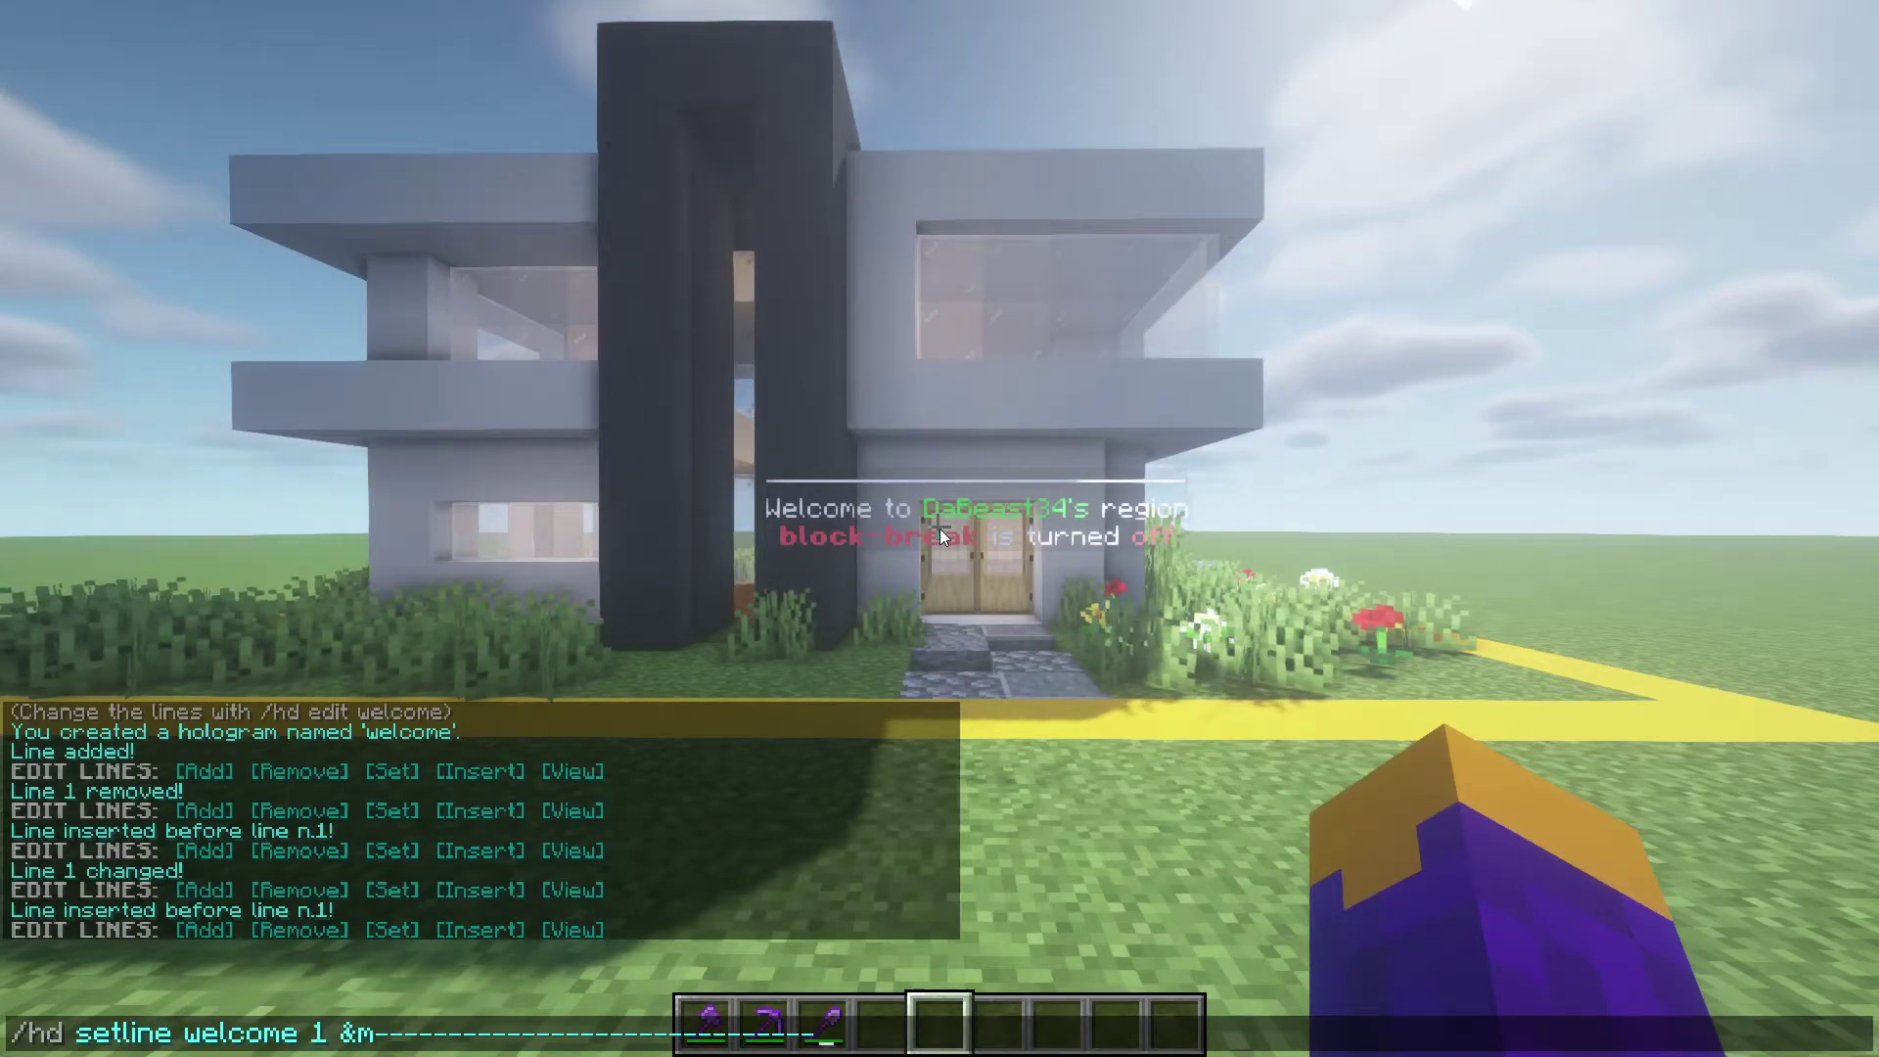
key(End)
key(shift+Left)
key(shift+Left)
key(shift+Left)
key(shift+Left)
key(shift+Left)
key(shift+Left)
key(BackSpace)
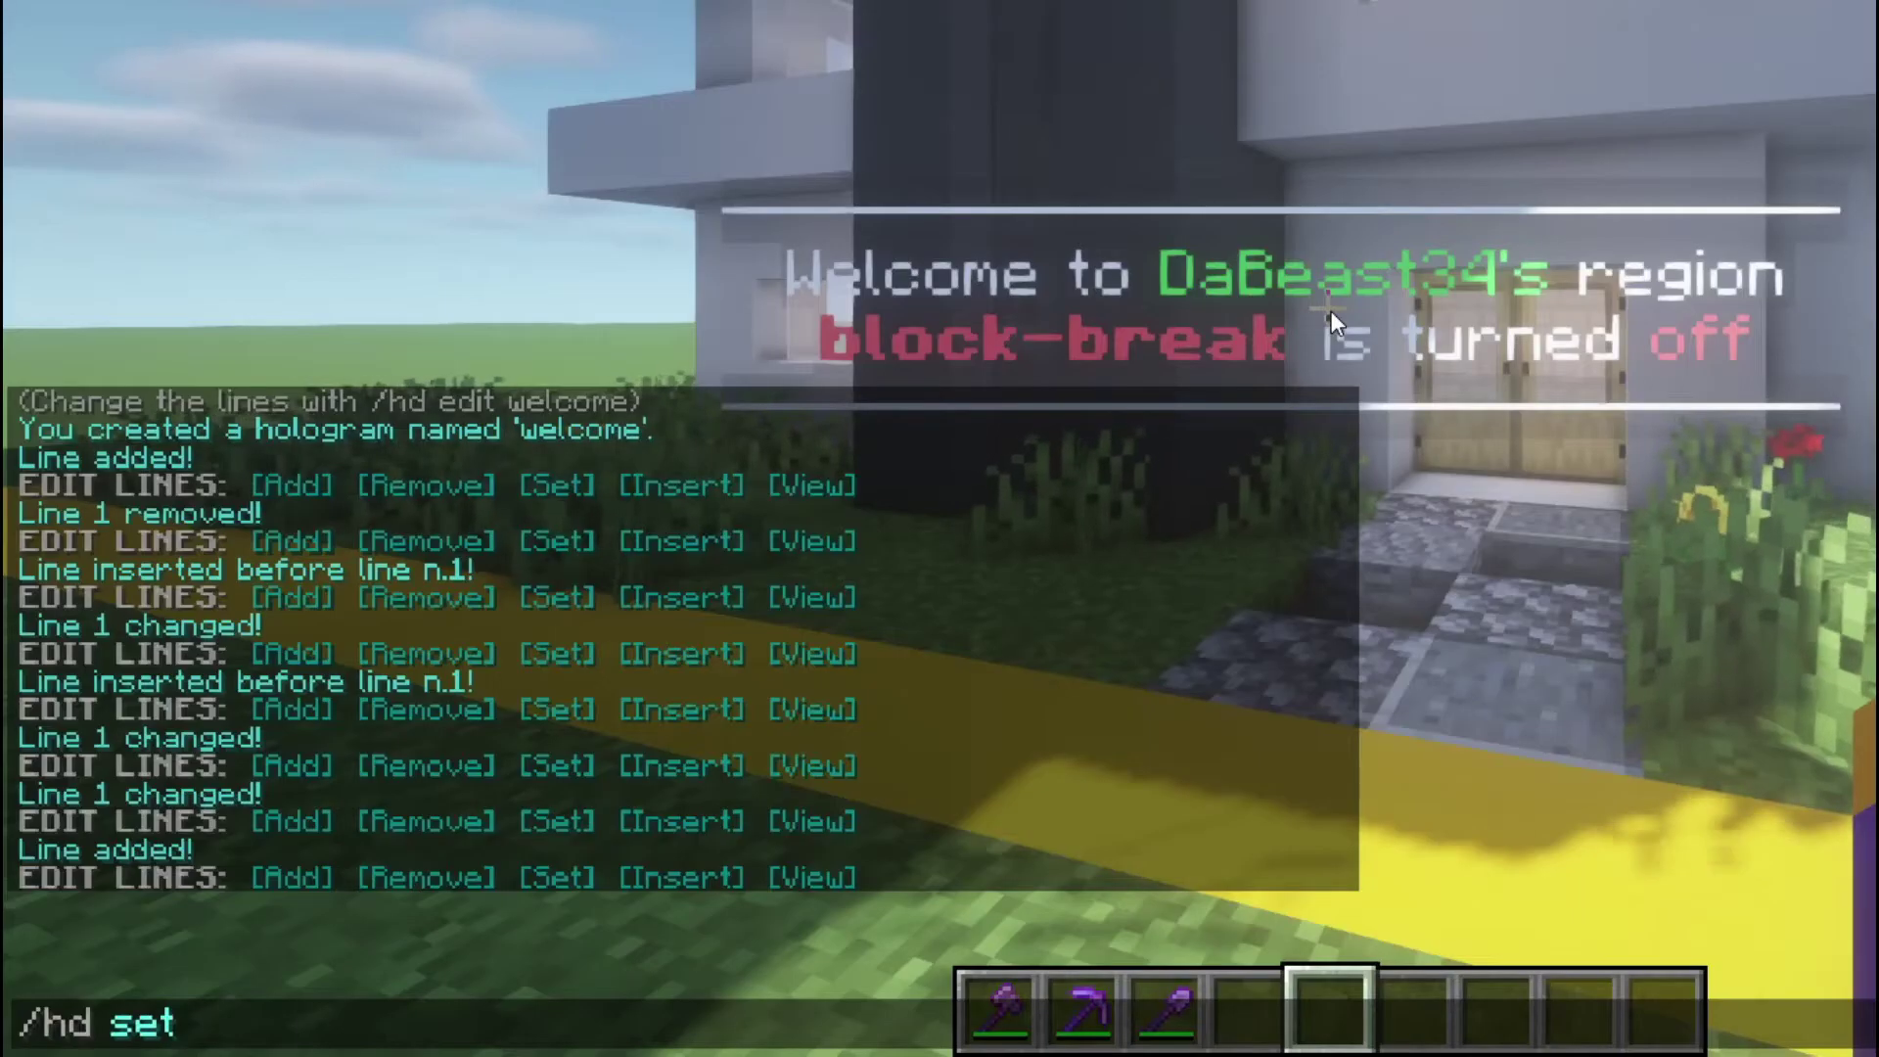
Step: Set welcome line 2 to 'Welcome to &u<player's name>'s &rregion'
text(line welcome 2 Welcome to &uDaBeast3)
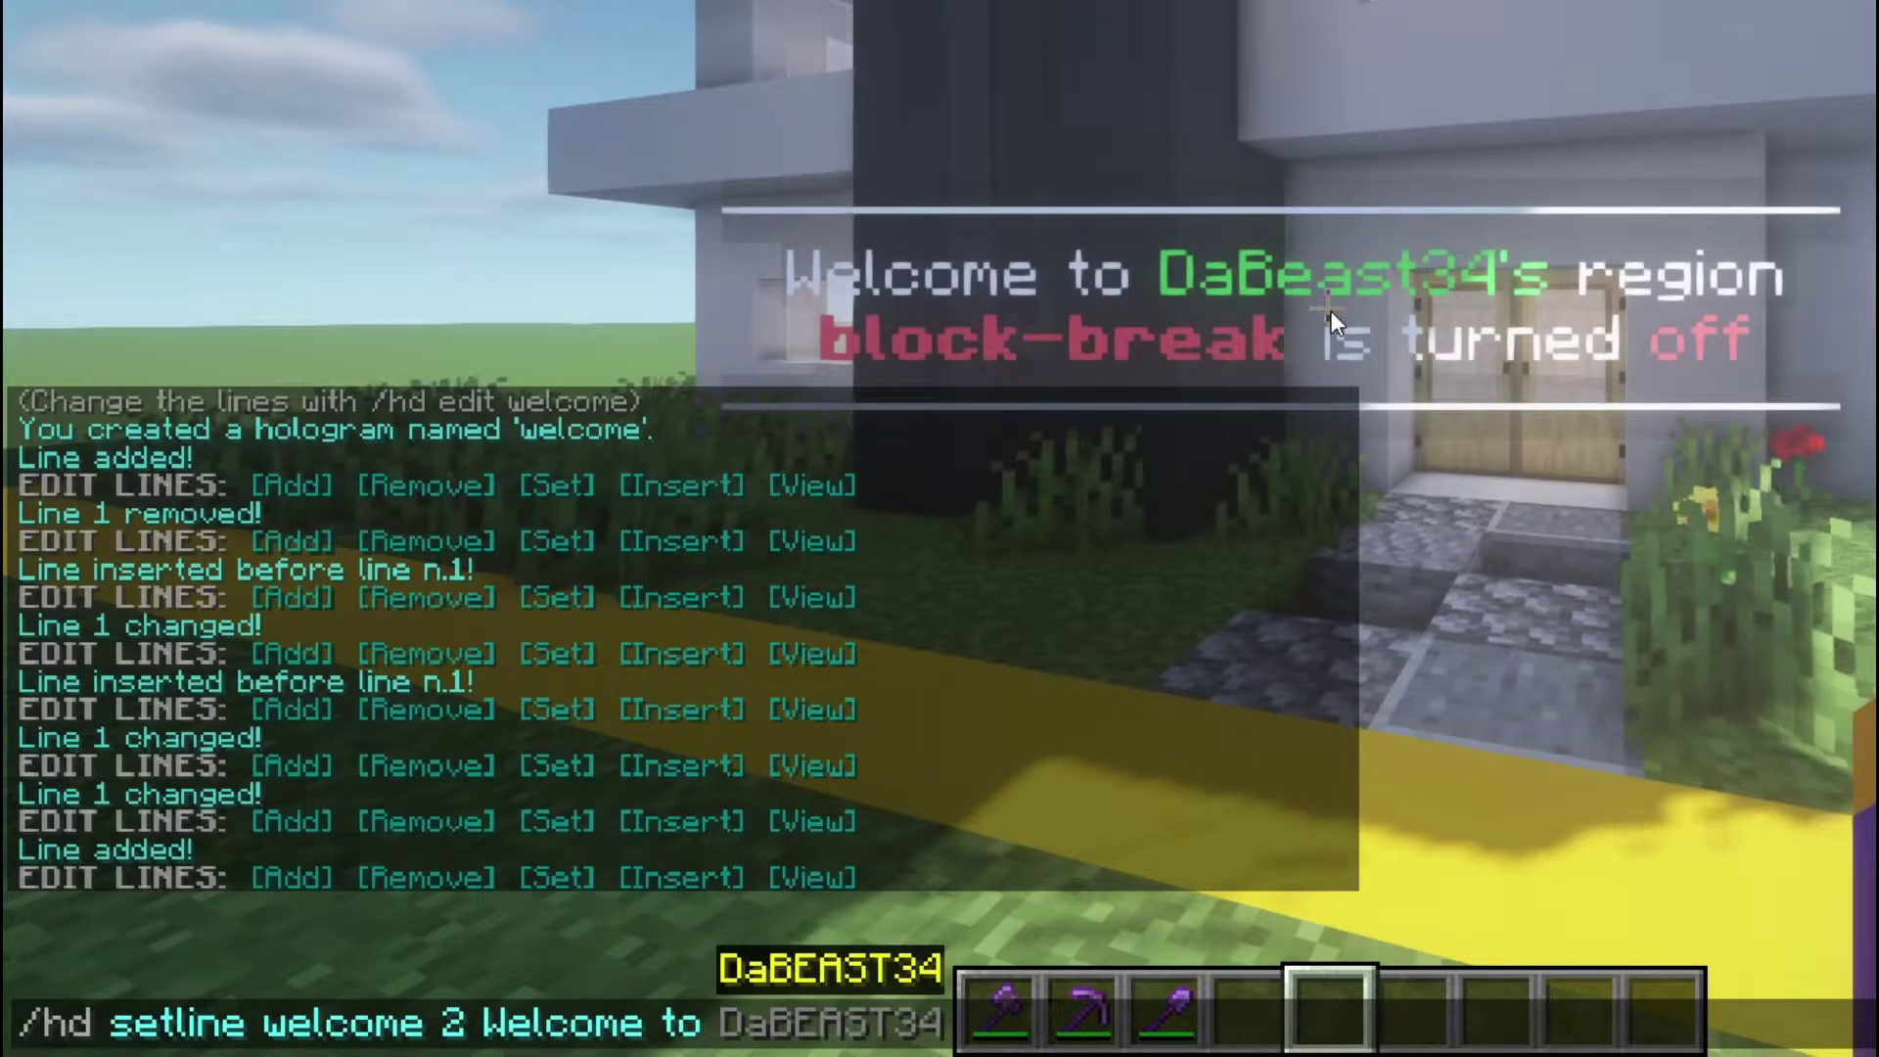
text(4's region)
key(Left)
key(Left)
key(Left)
key(Left)
key(Left)
key(Left)
text(&r)
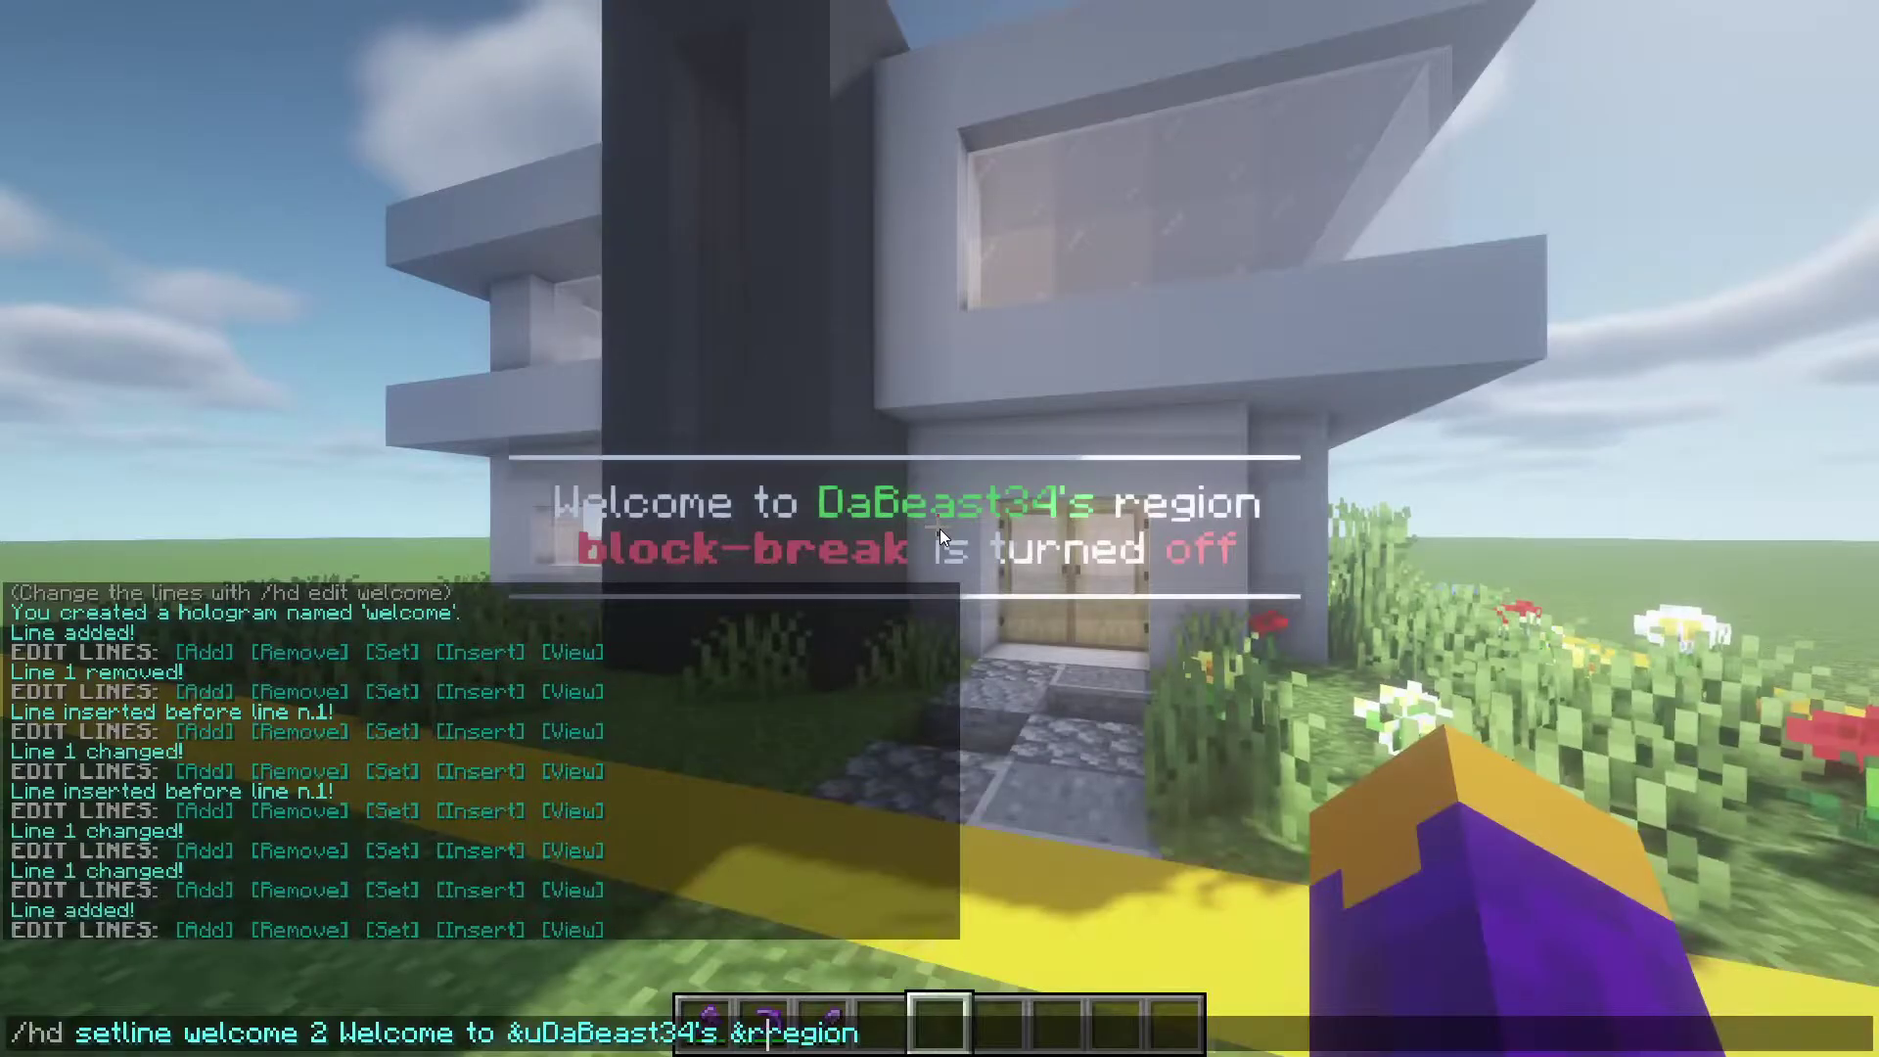
key(Return)
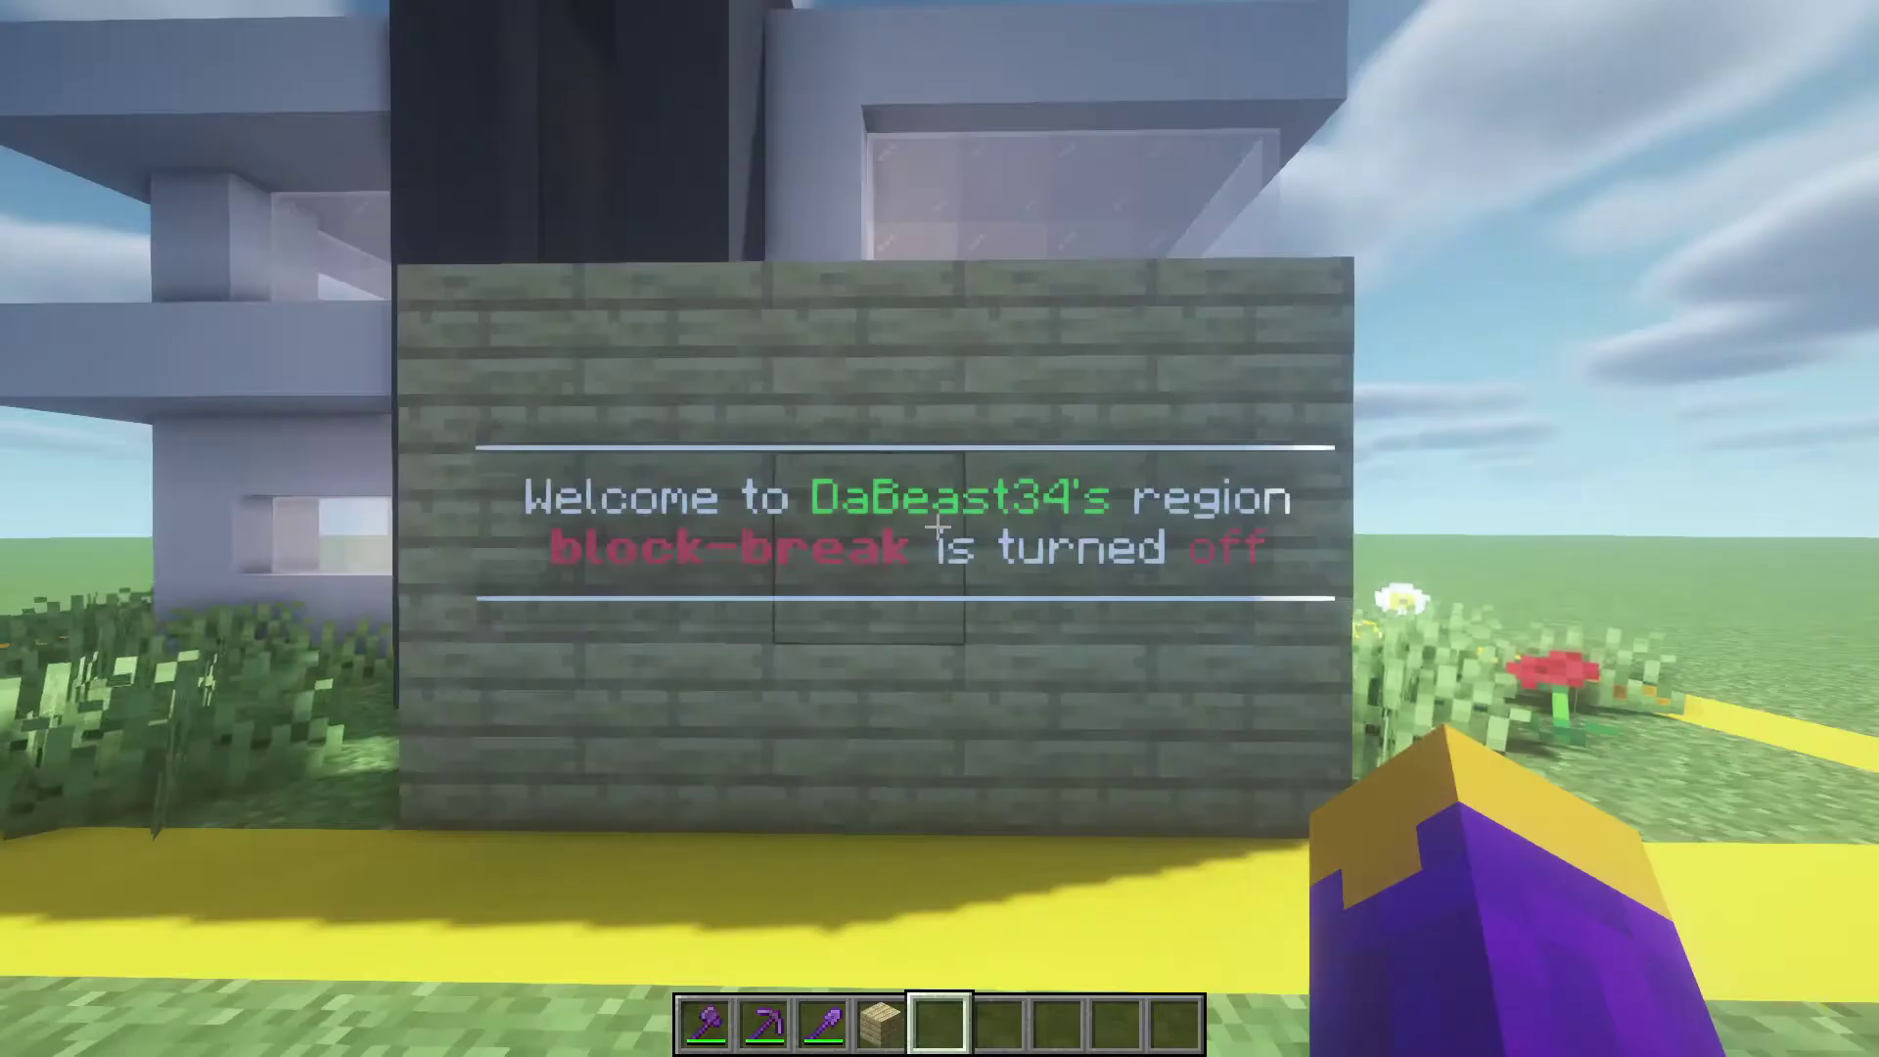
key(slash)
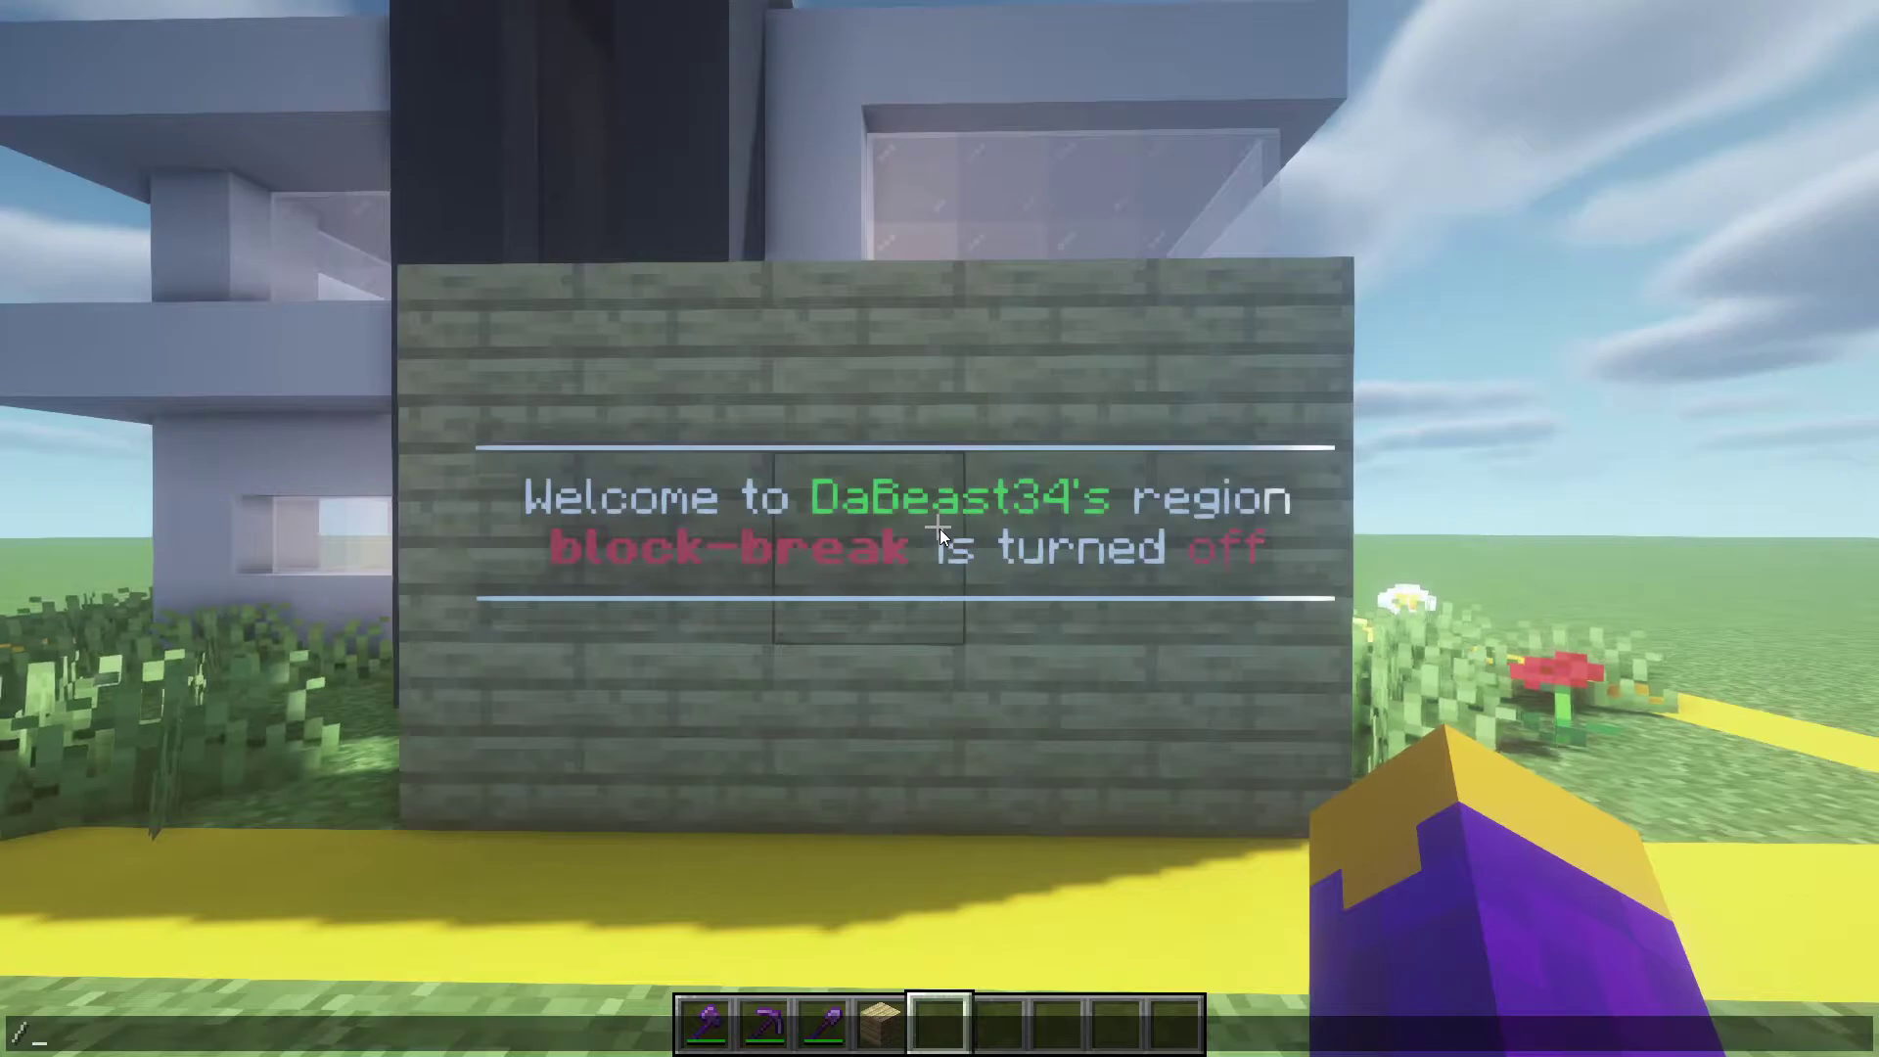
text(hd help)
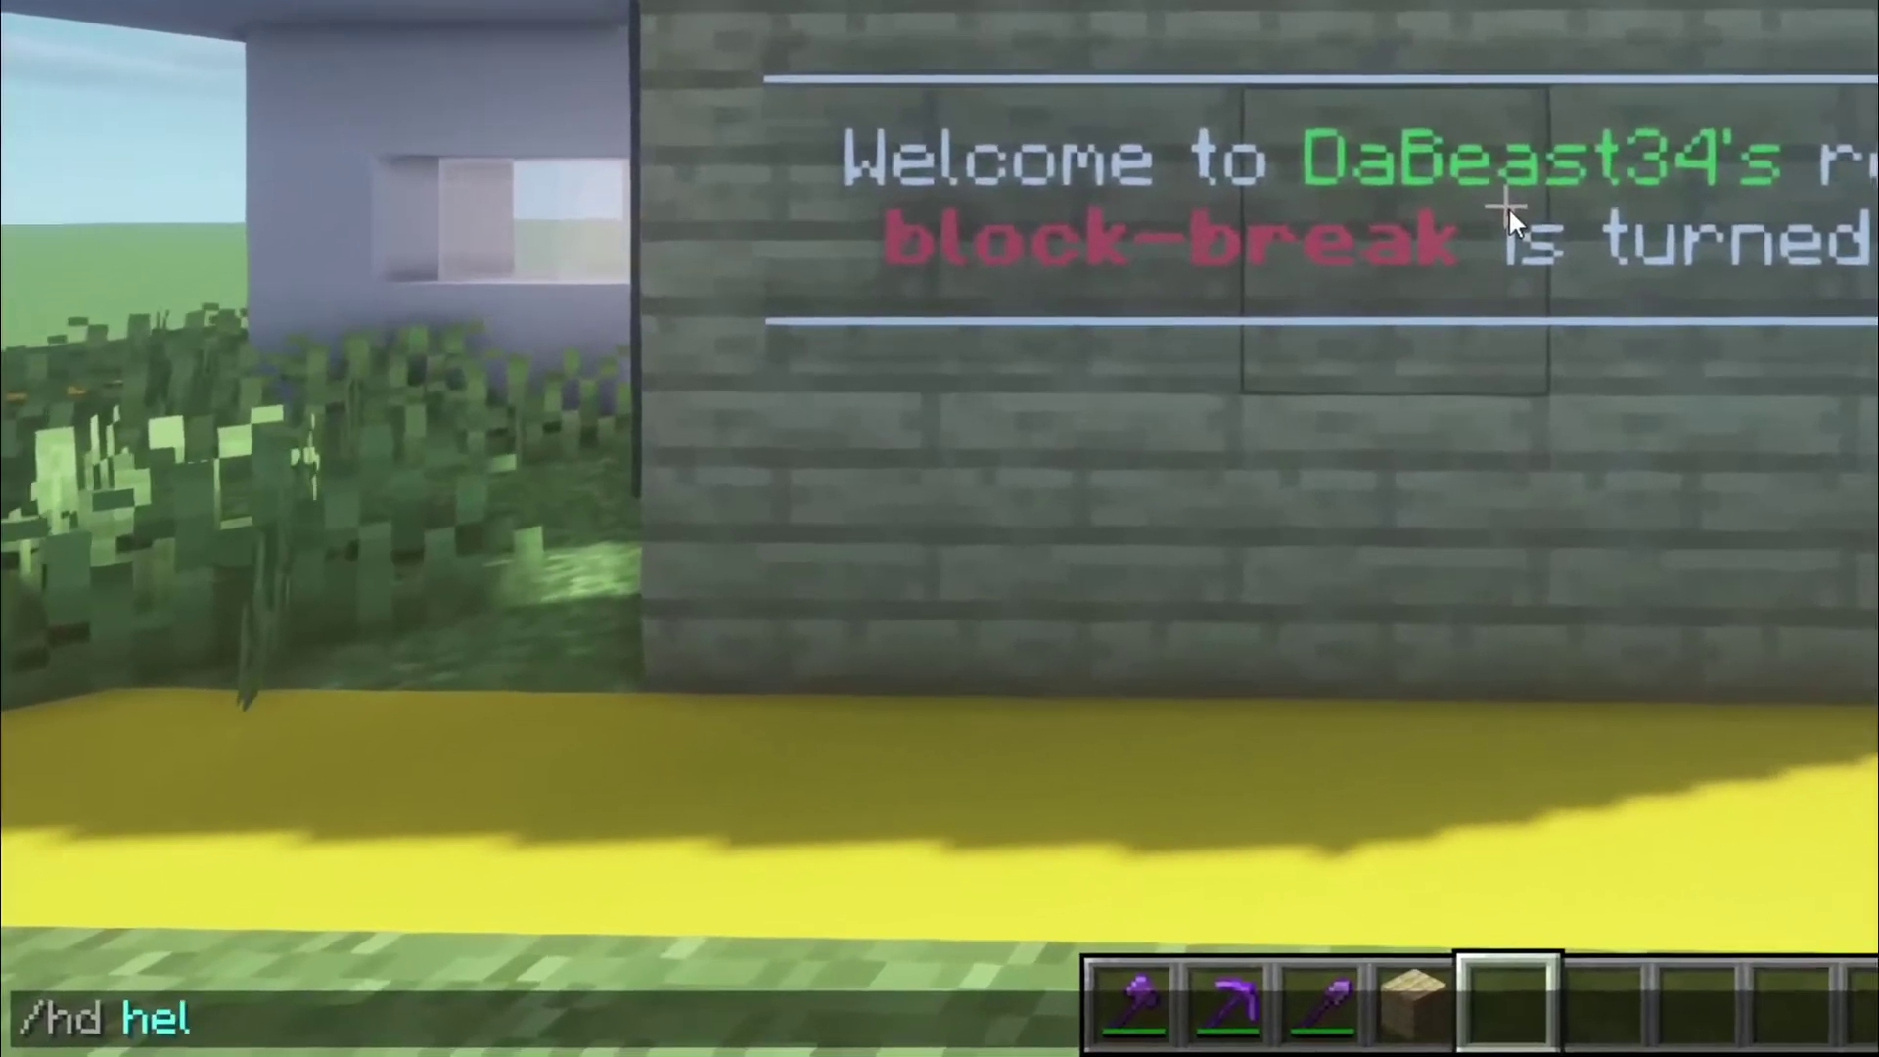
key(Return)
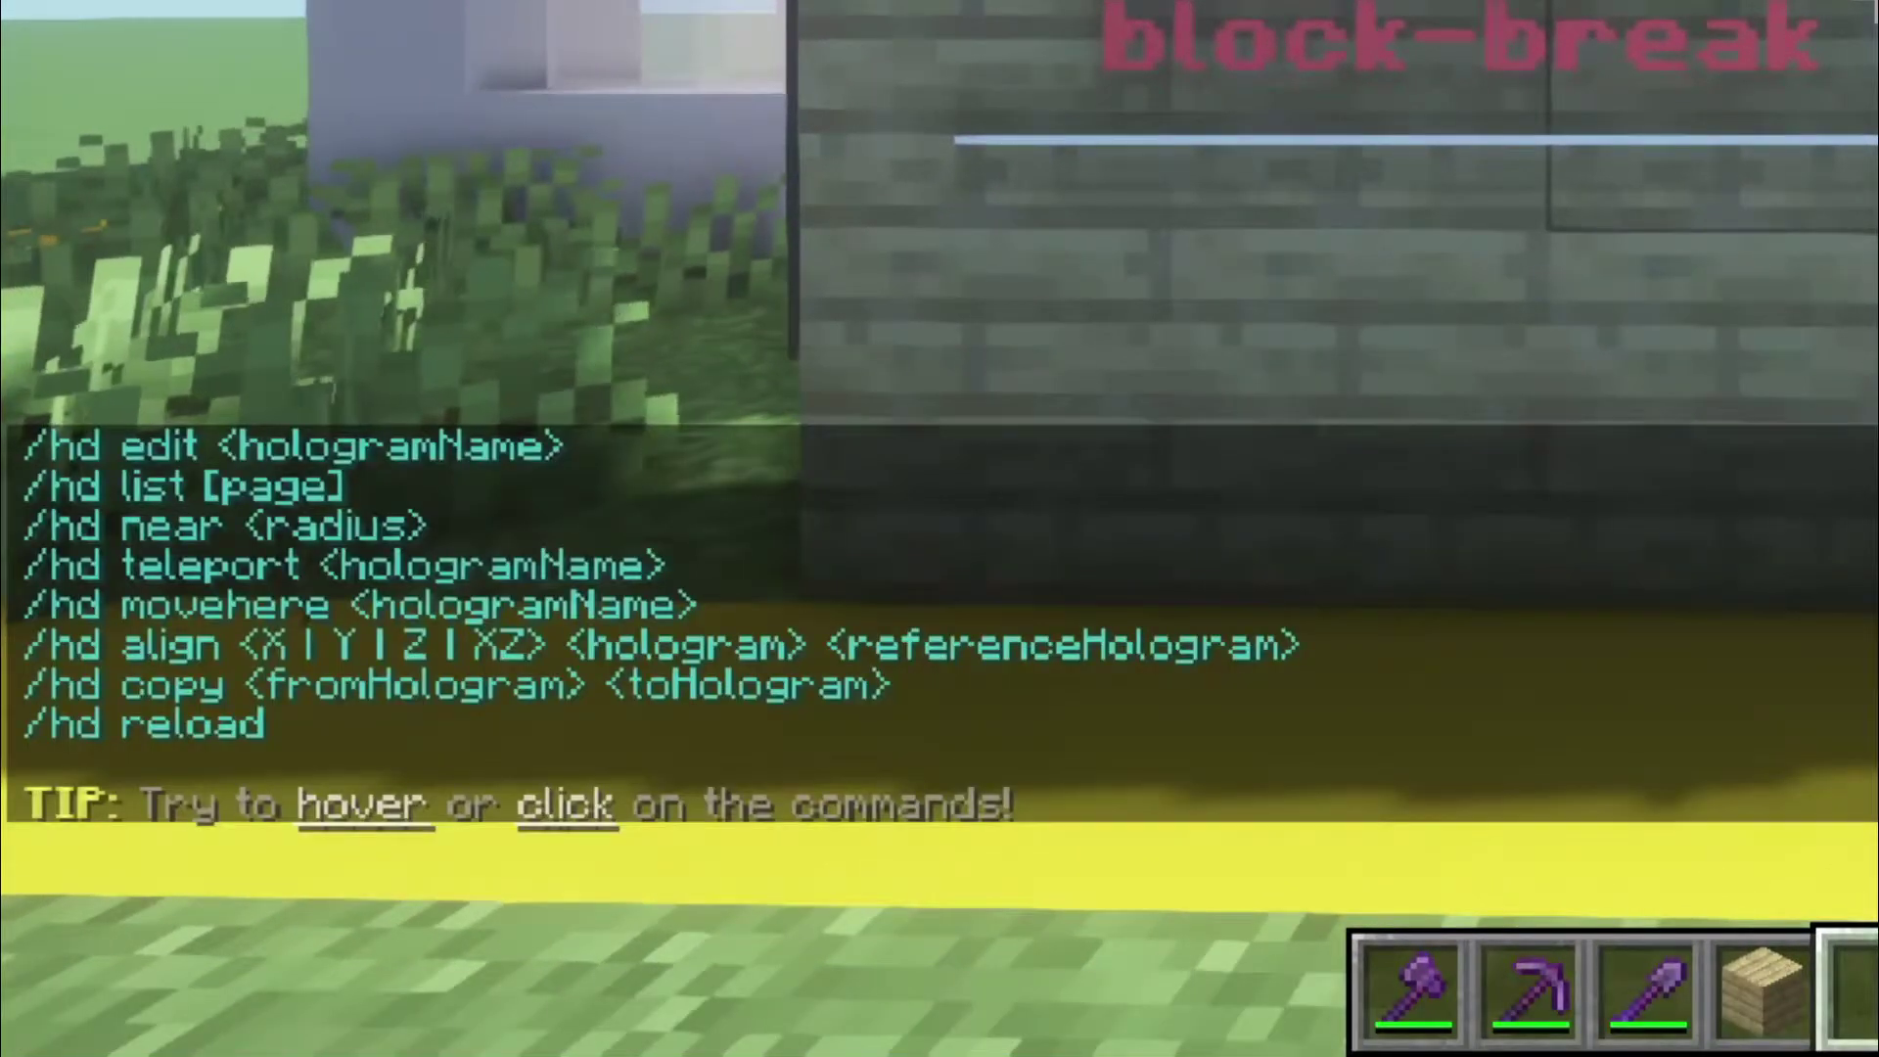
key(slash)
text(hd edit welcome)
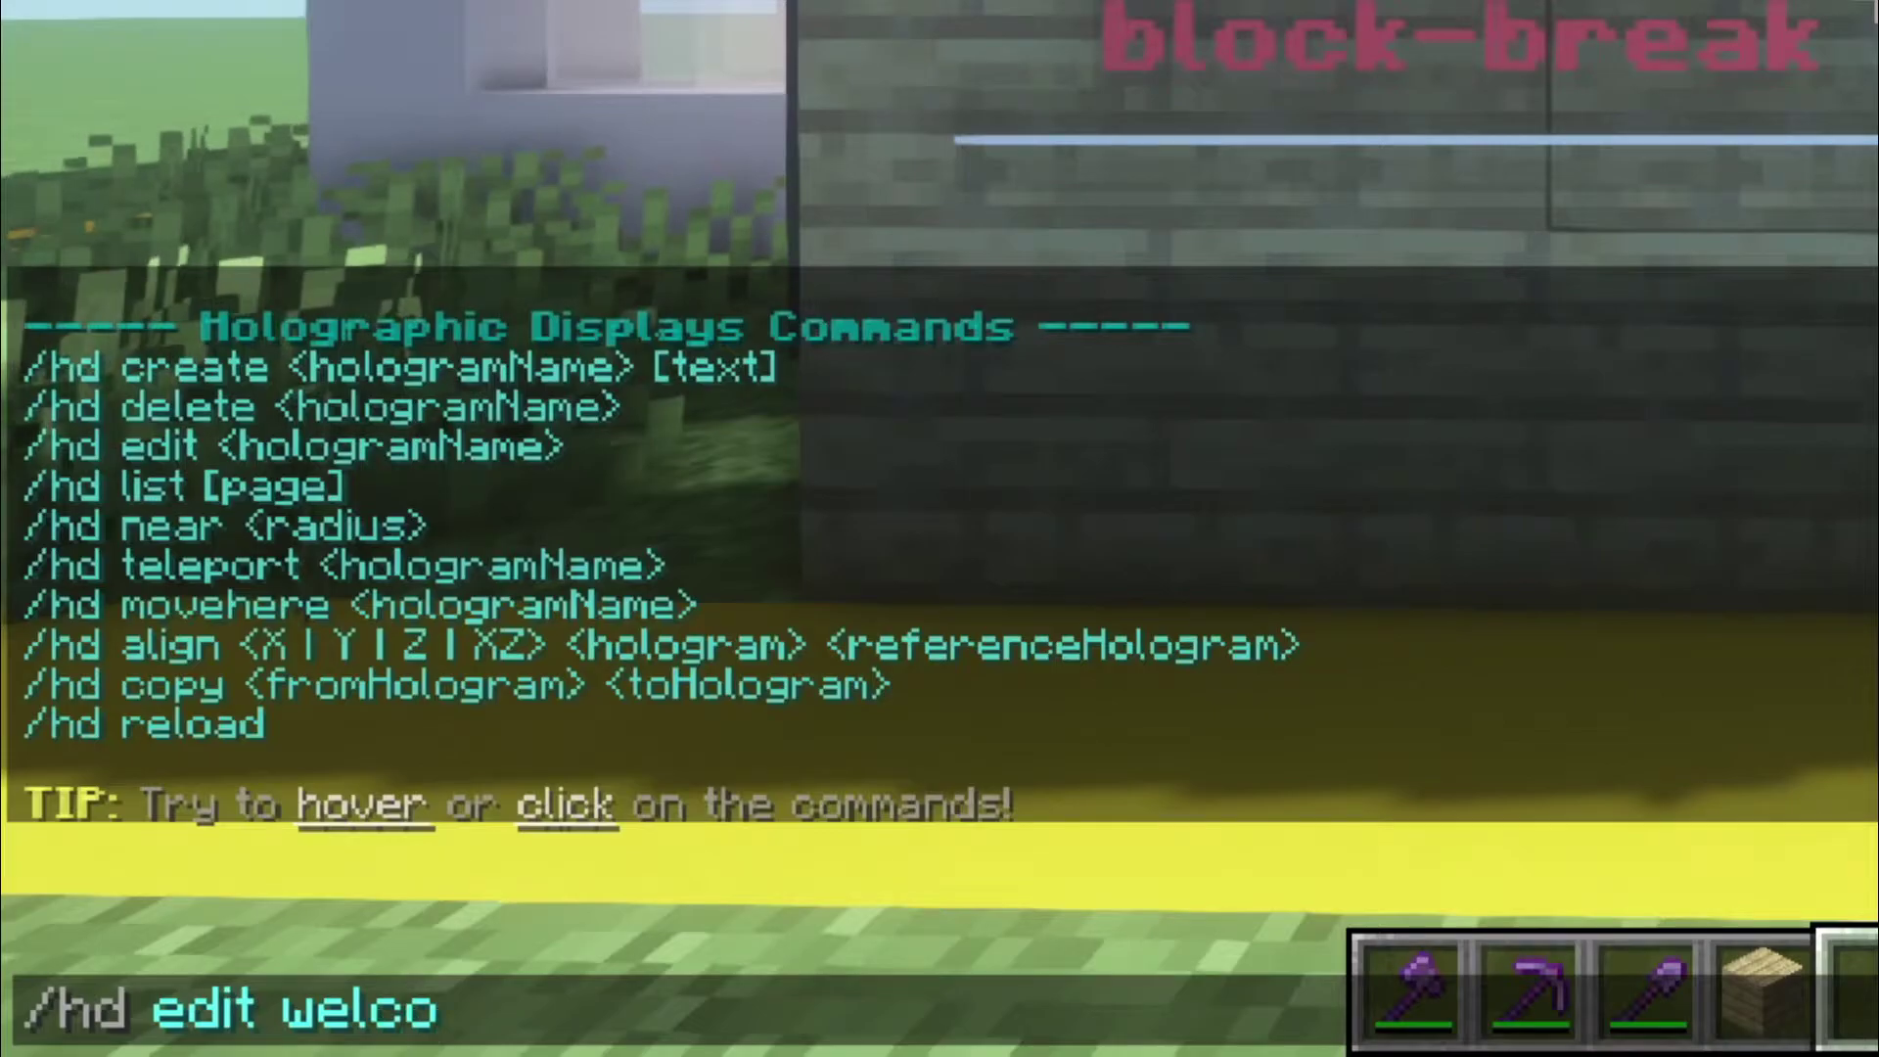
key(Return)
key(t)
scroll(1170, 411, up, 1)
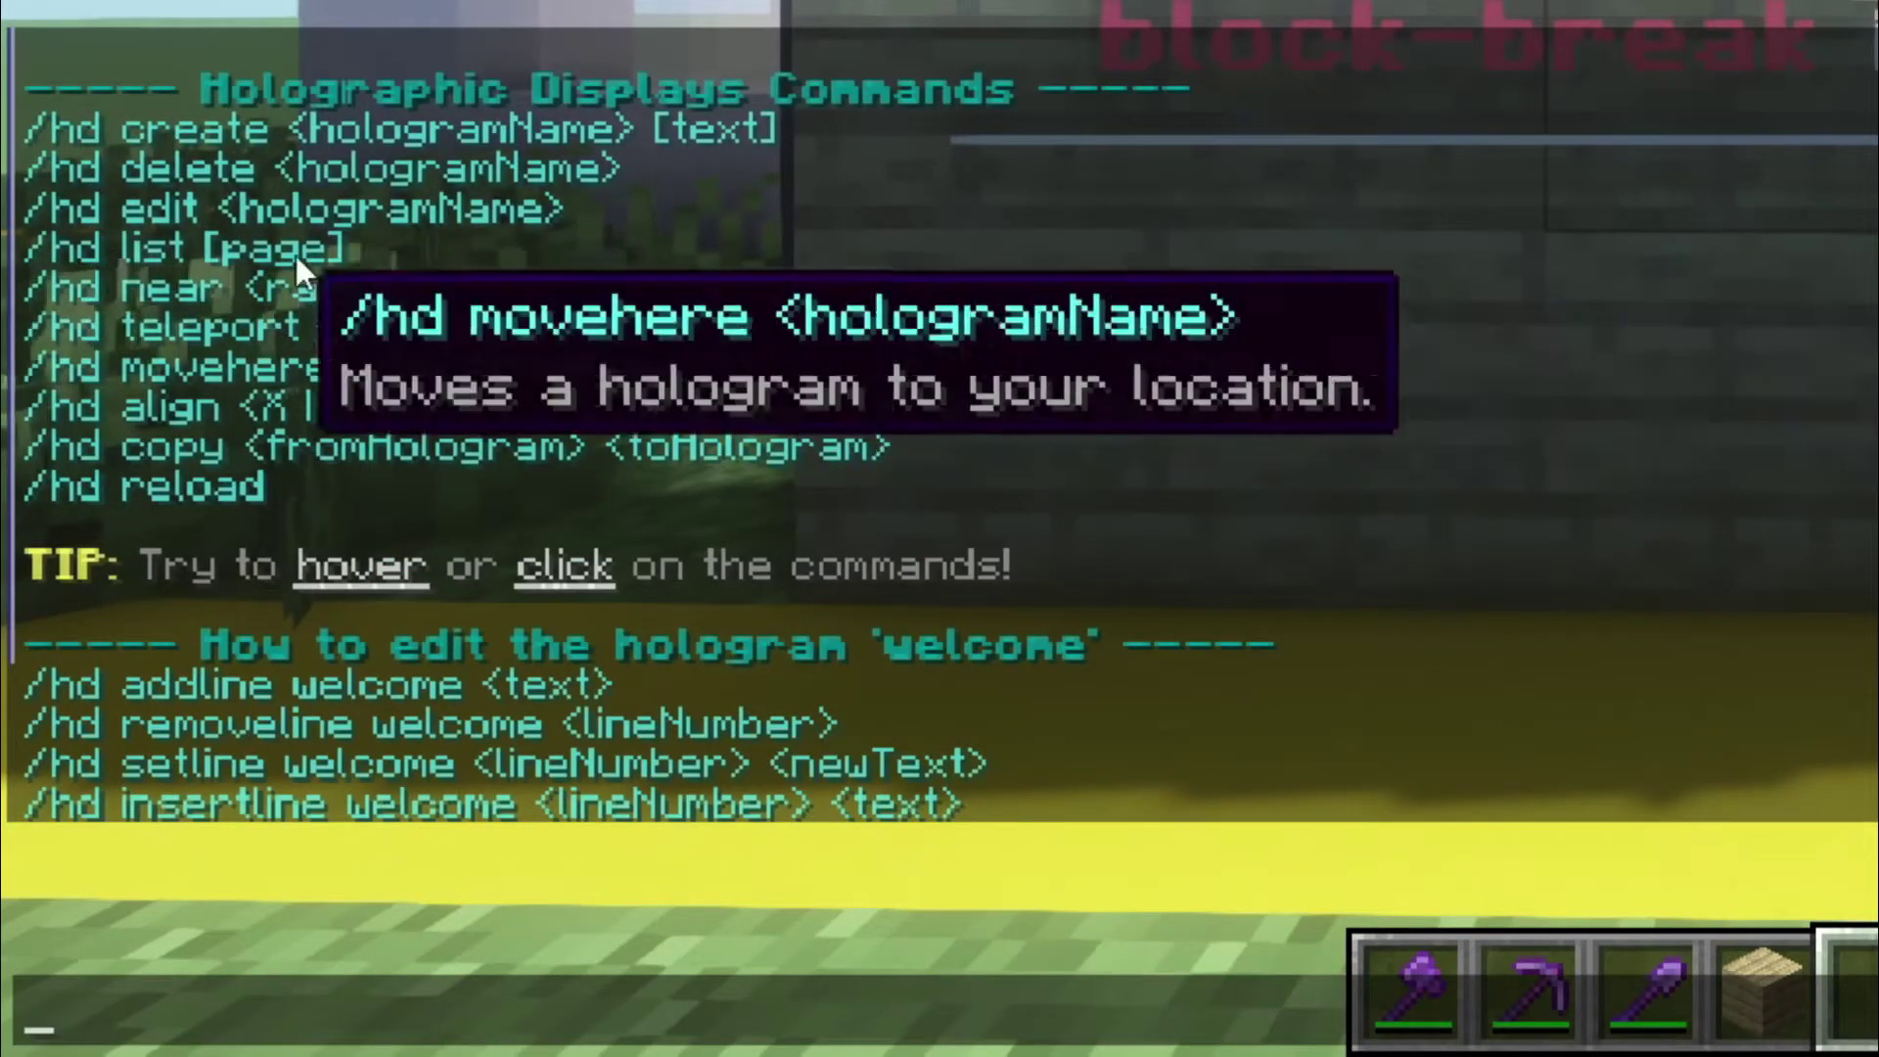
scroll(313, 313, down, 1)
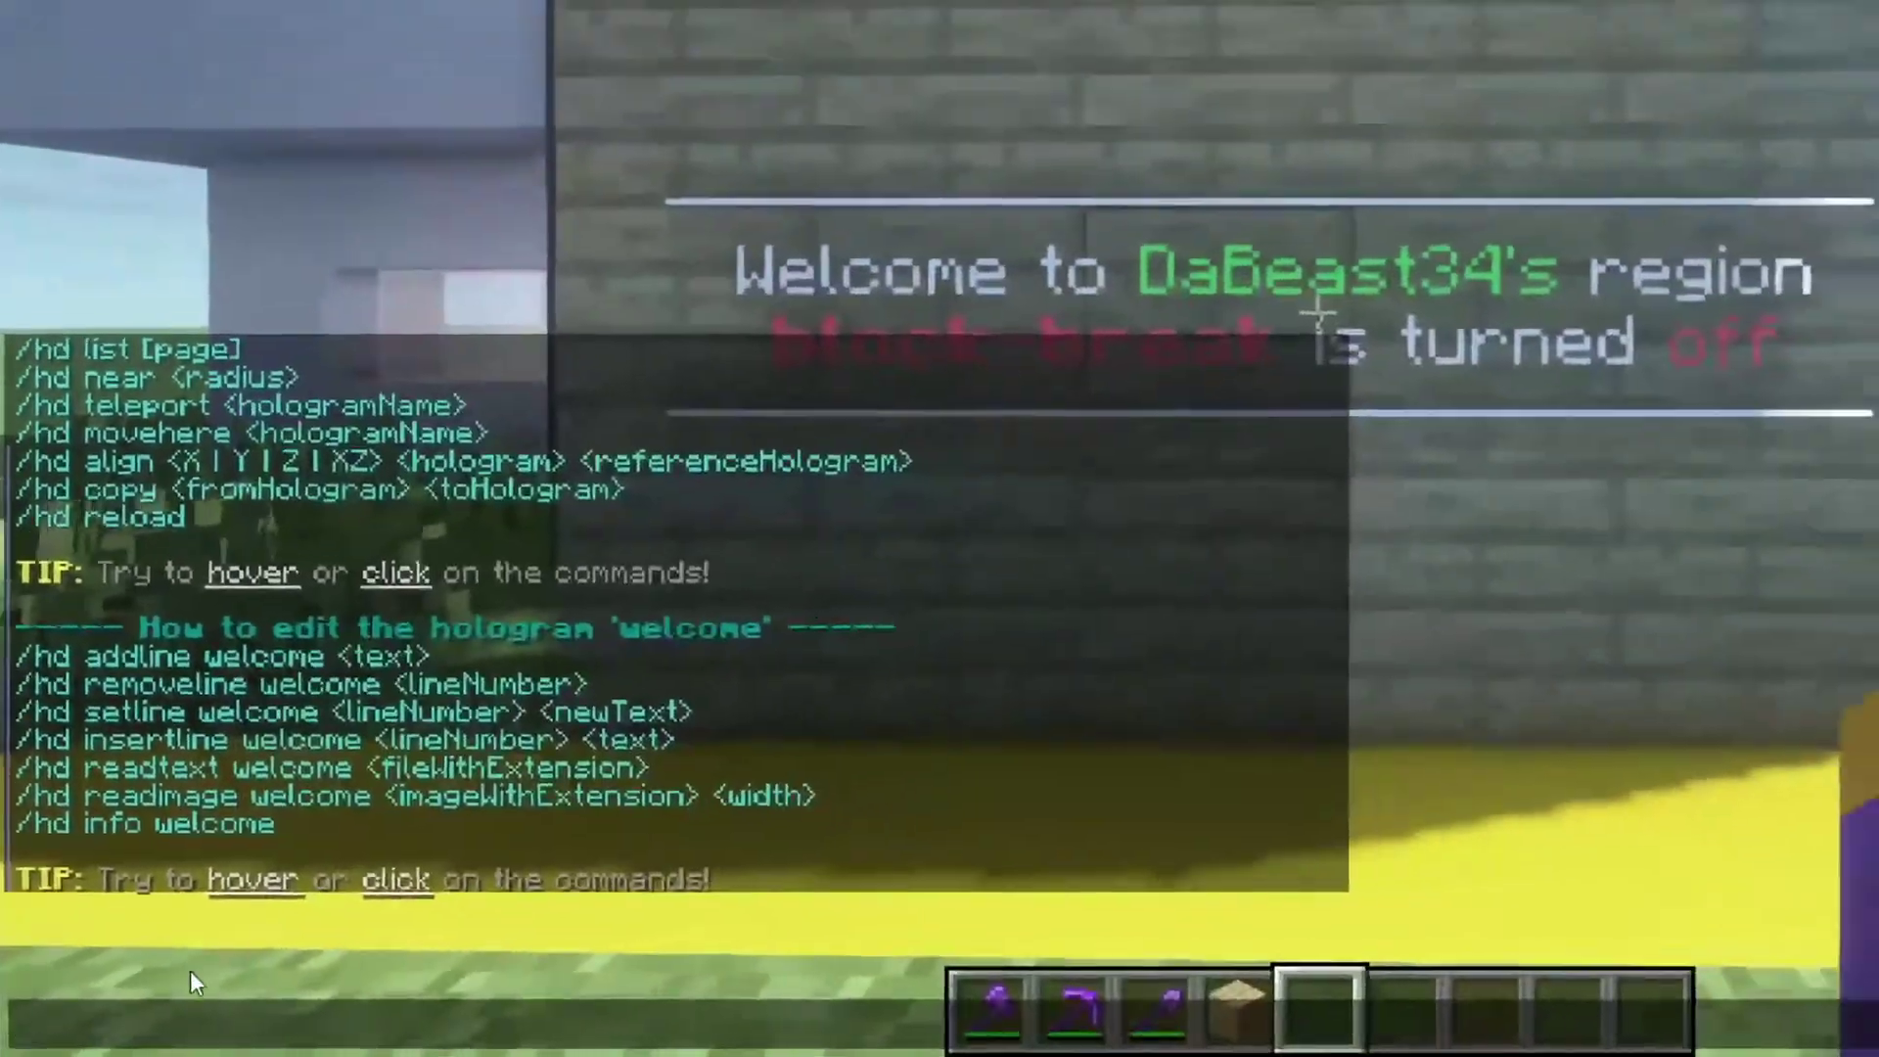
key(Escape)
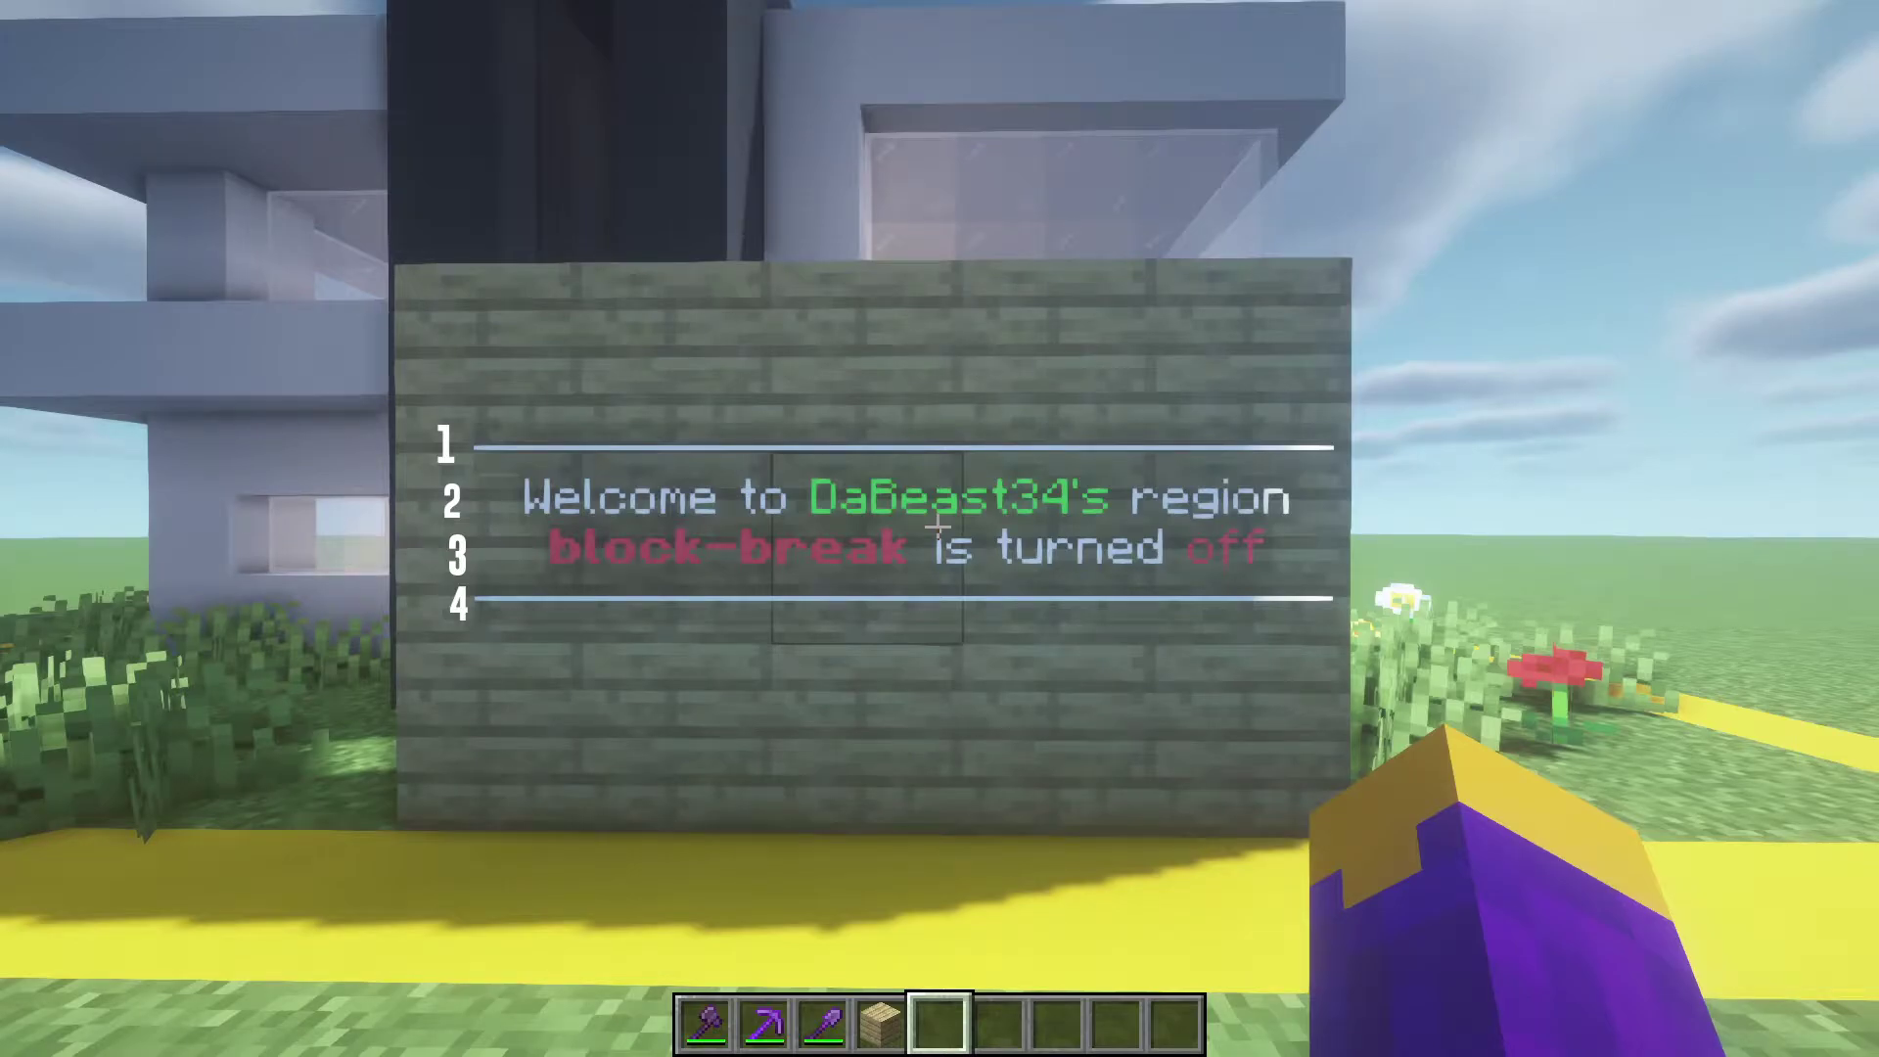
Step: Insert '&c&lblock-place &ris turned &coff' as line 3 of the welcome hologram
key(slash)
text(hd i)
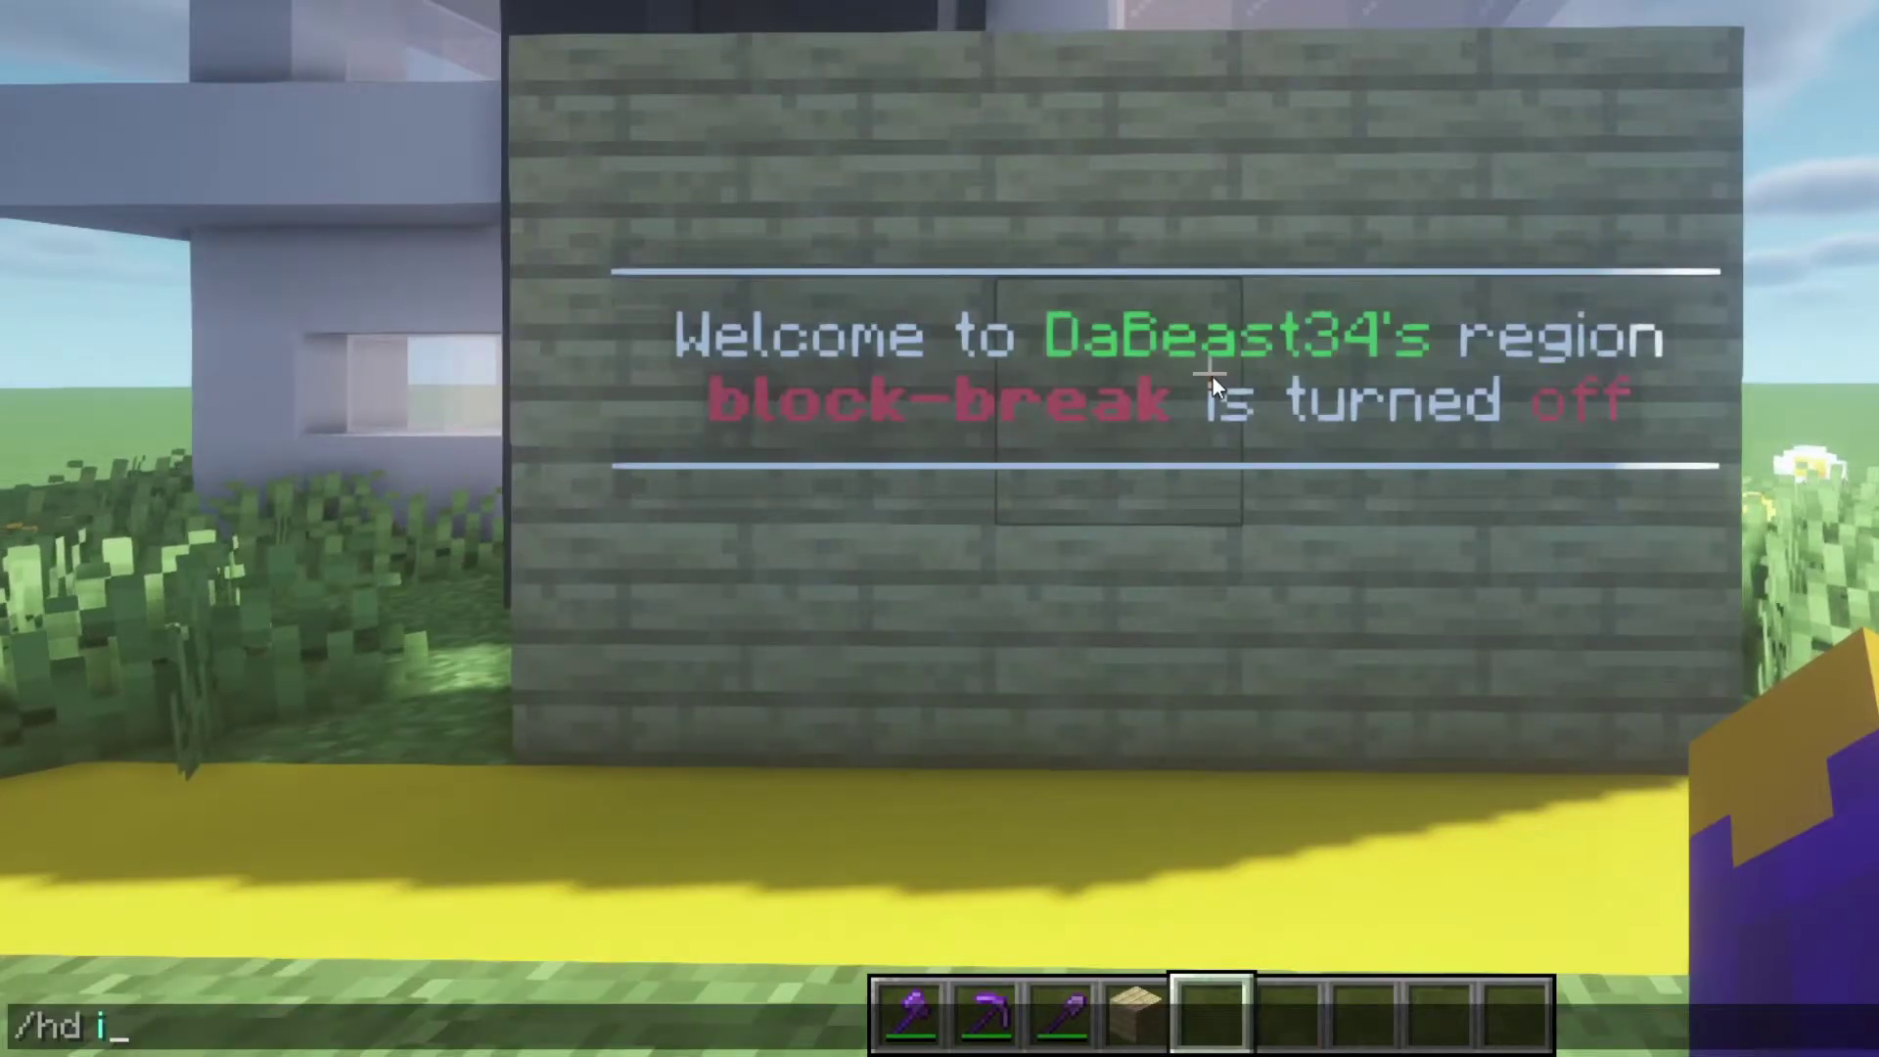
text(nsertline wel)
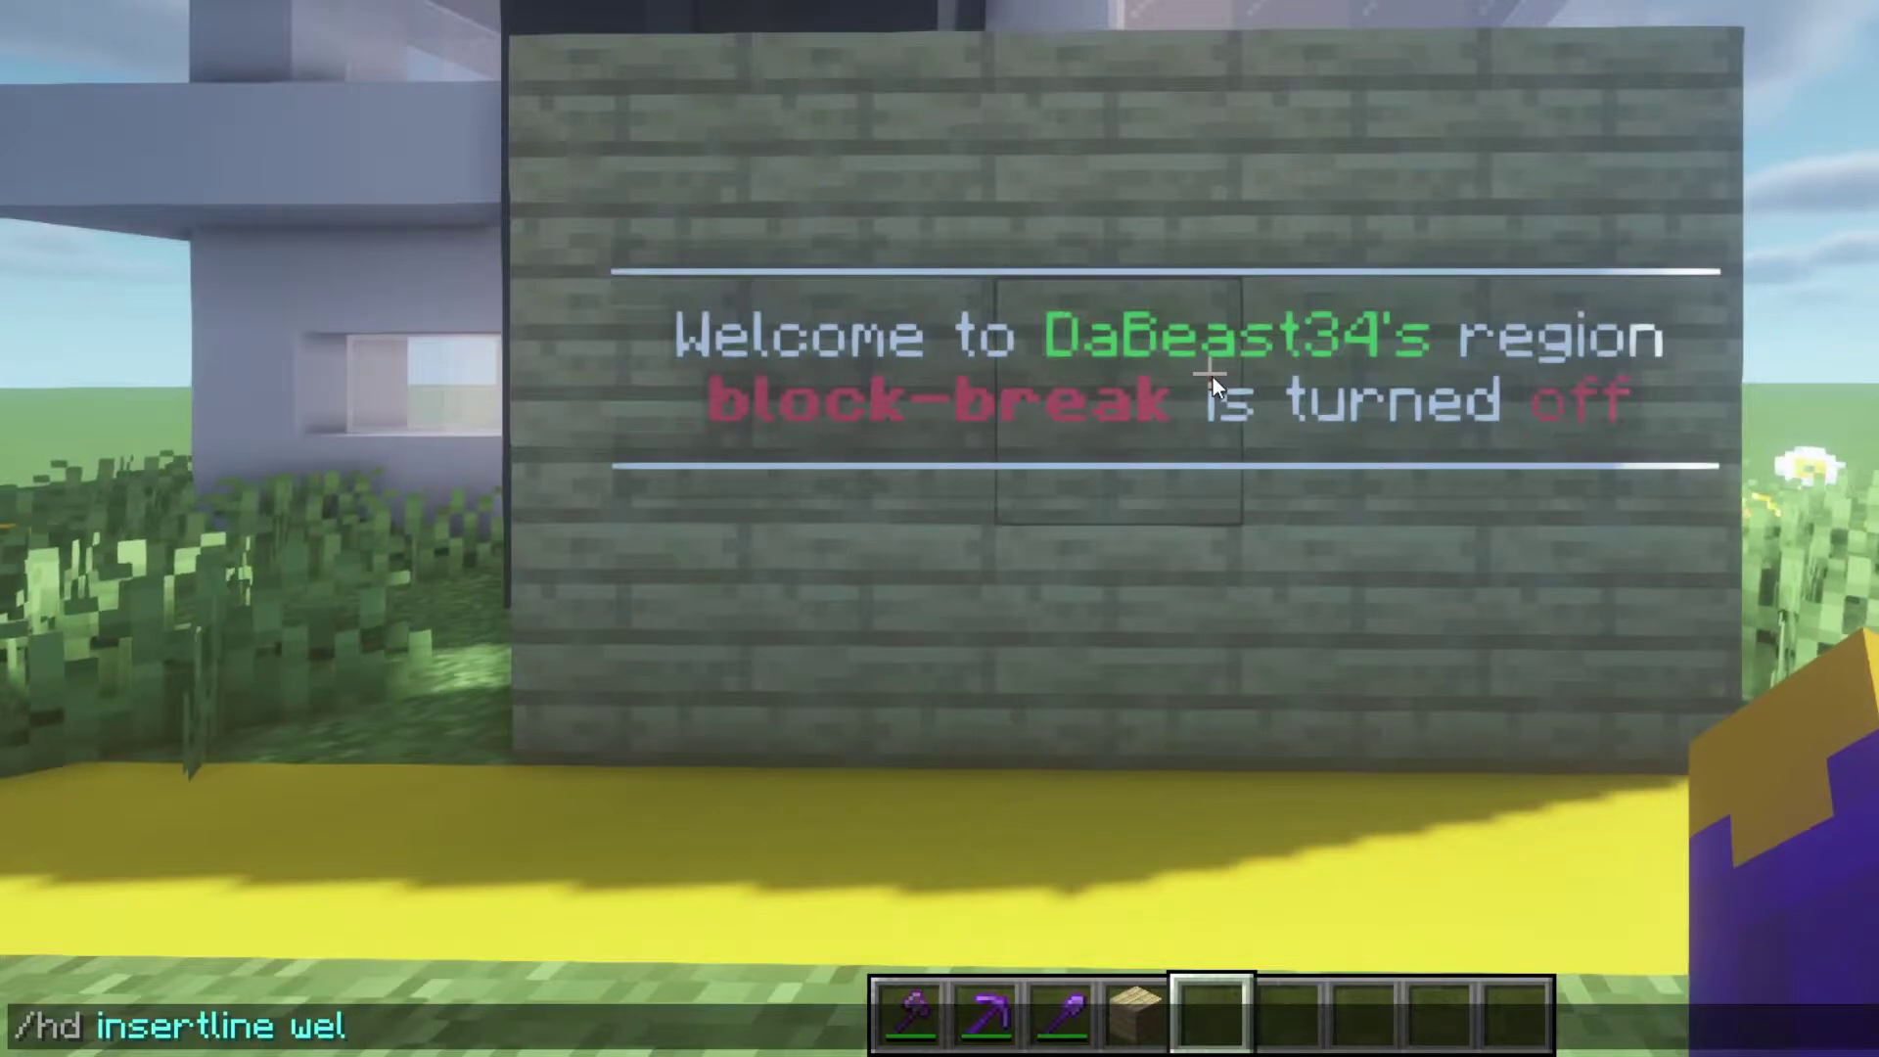
text(come 3 )
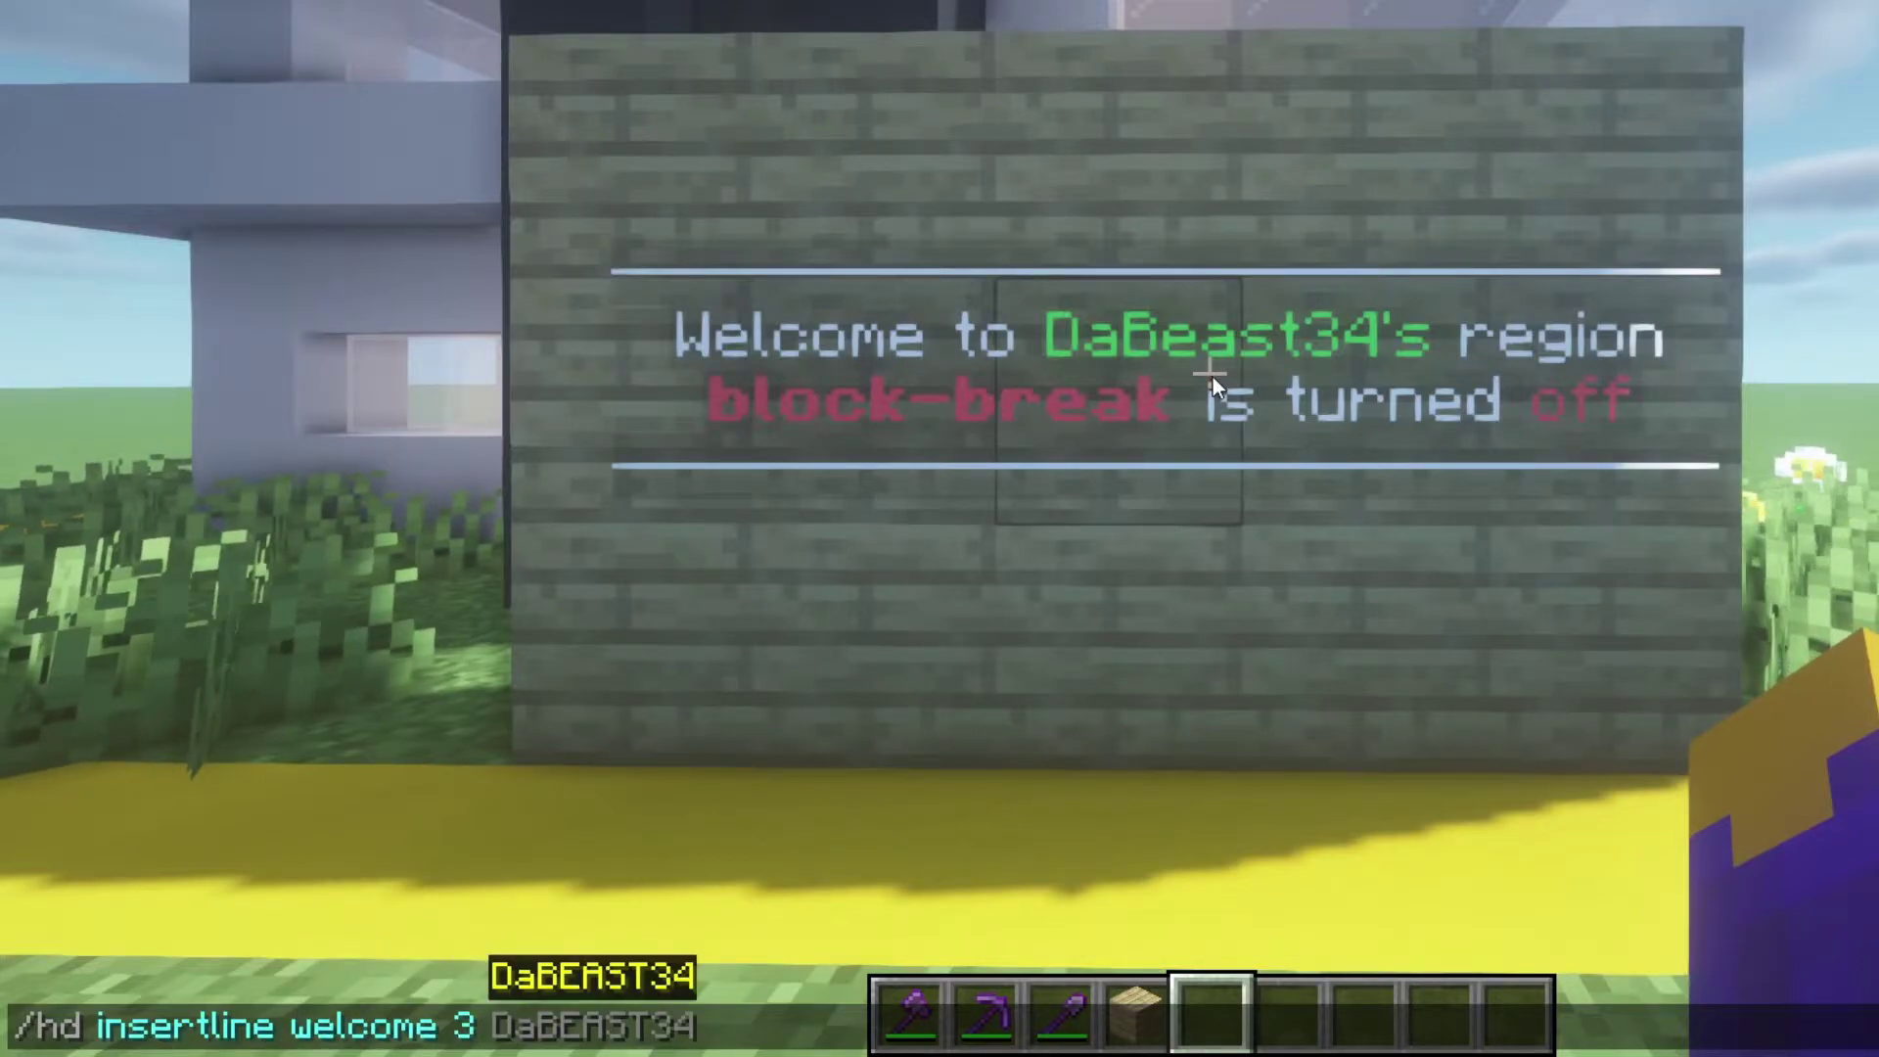
text(&c&lblock-place &ris turned &coff)
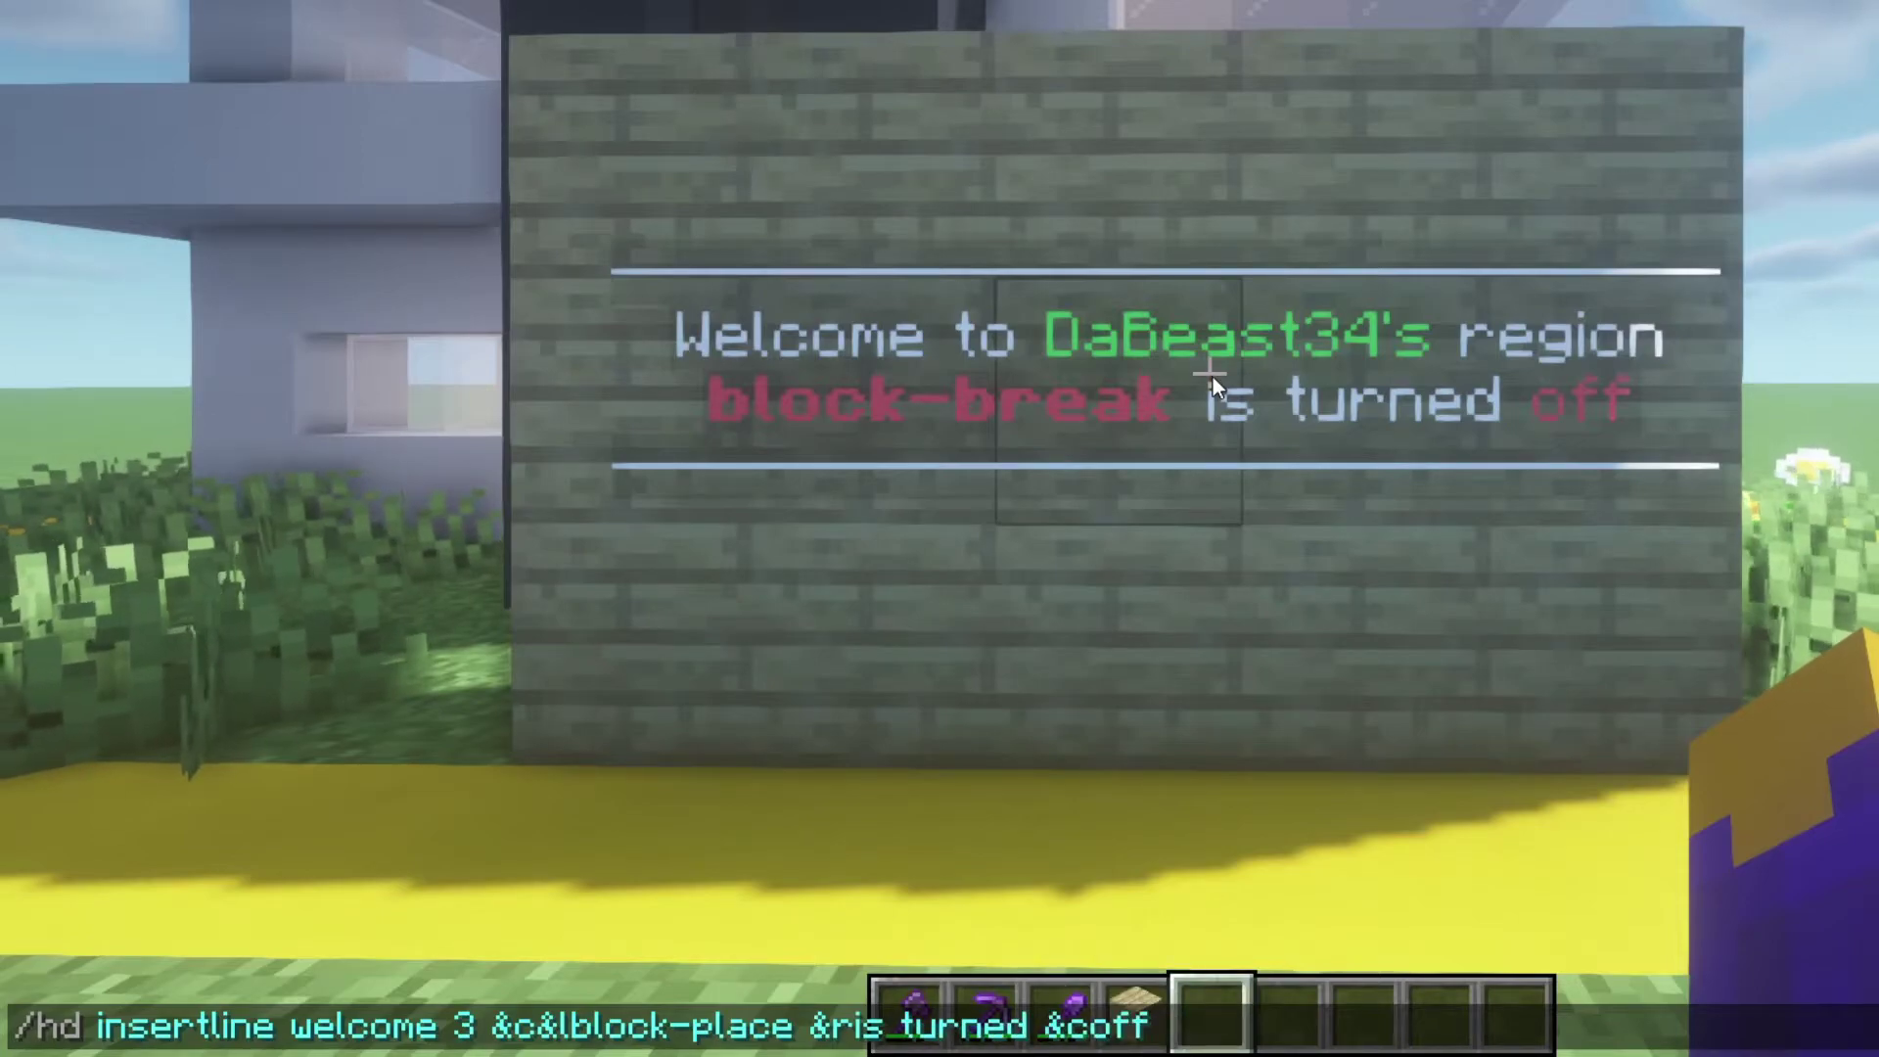
key(Return)
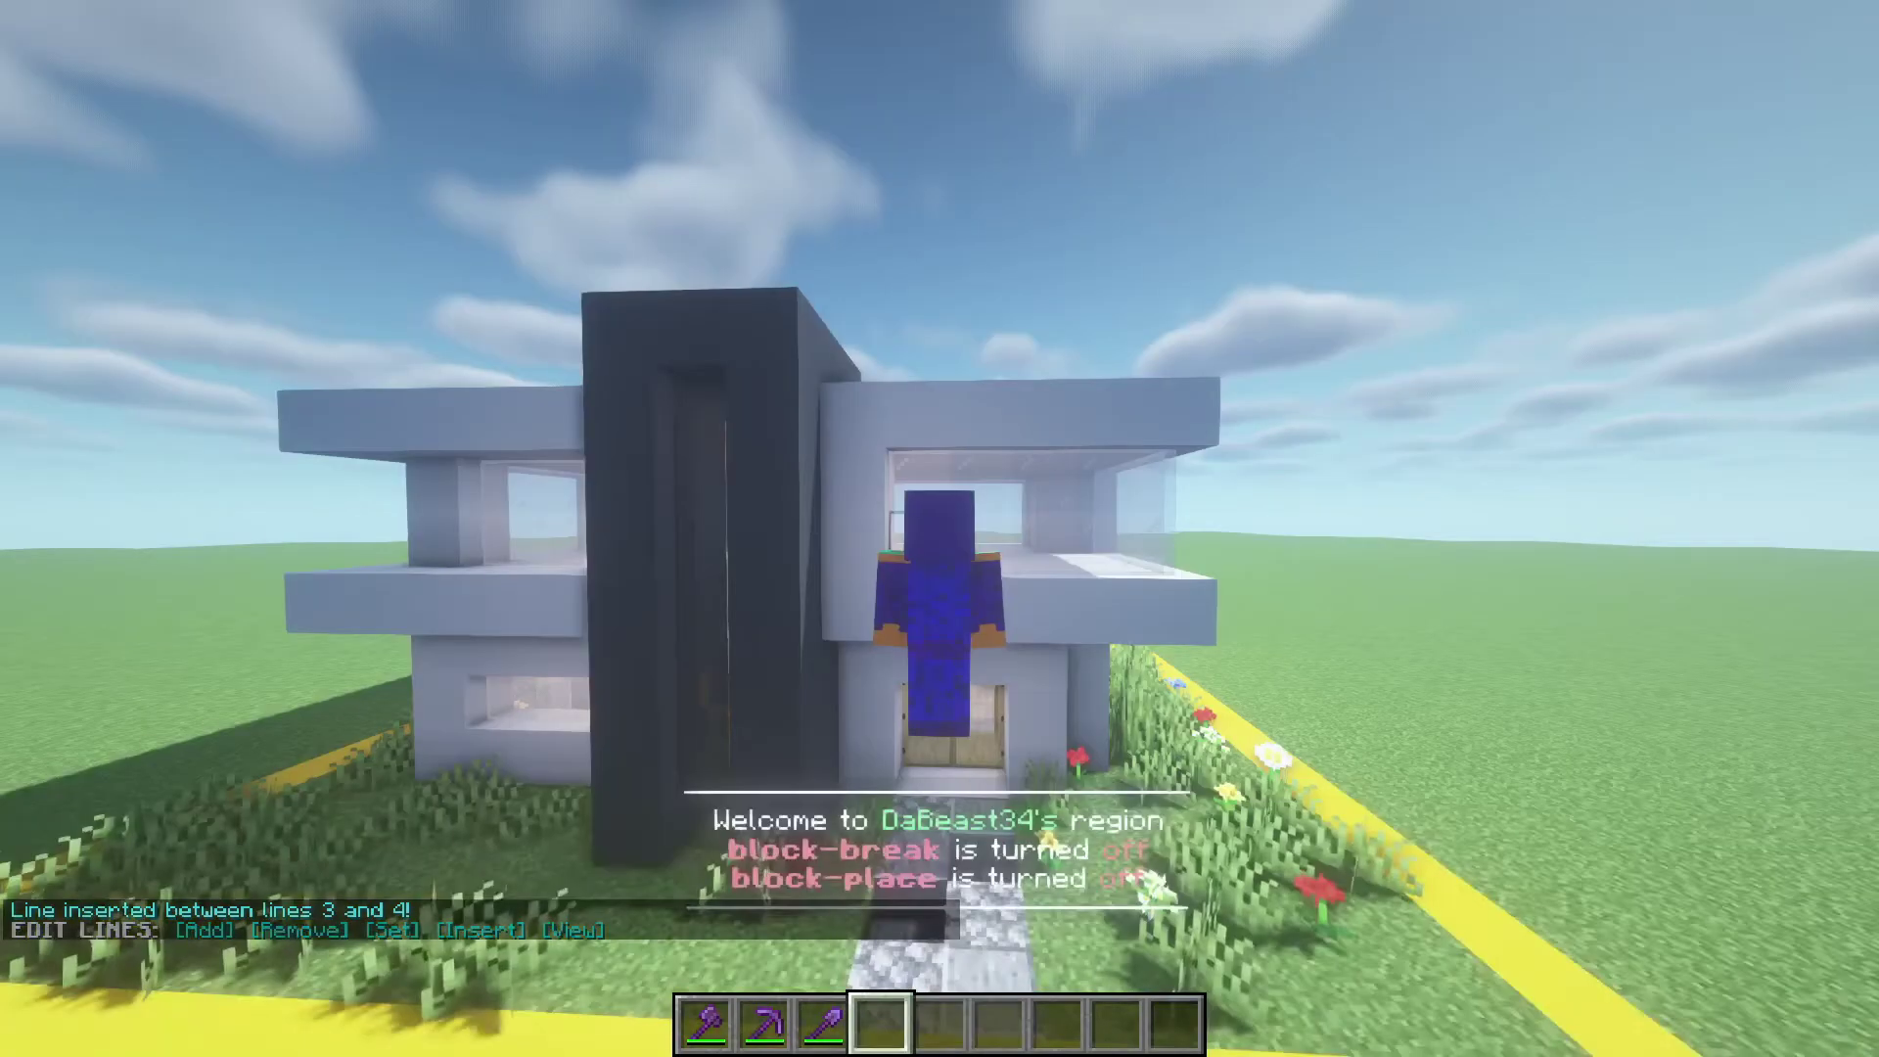
Step: Move the welcome hologram to the player's spot by recalling the earlier command
key(t)
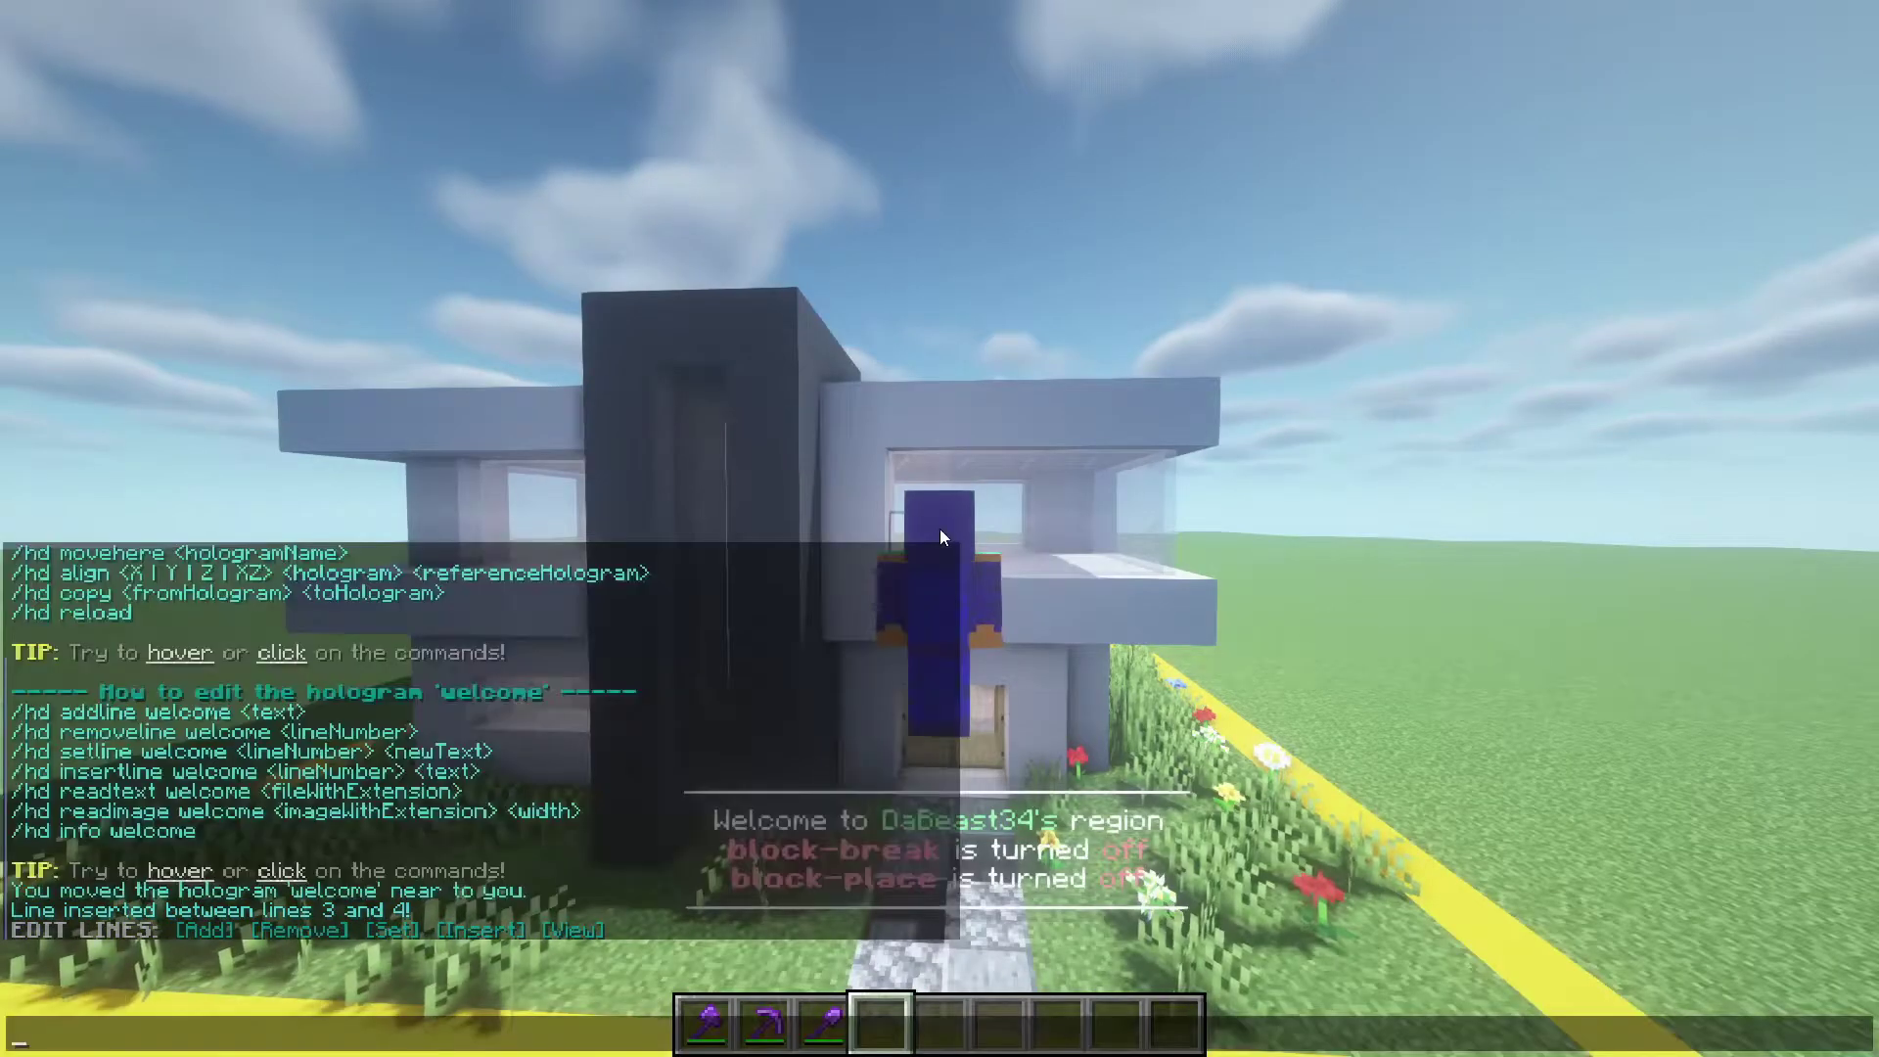
key(Up)
key(Up)
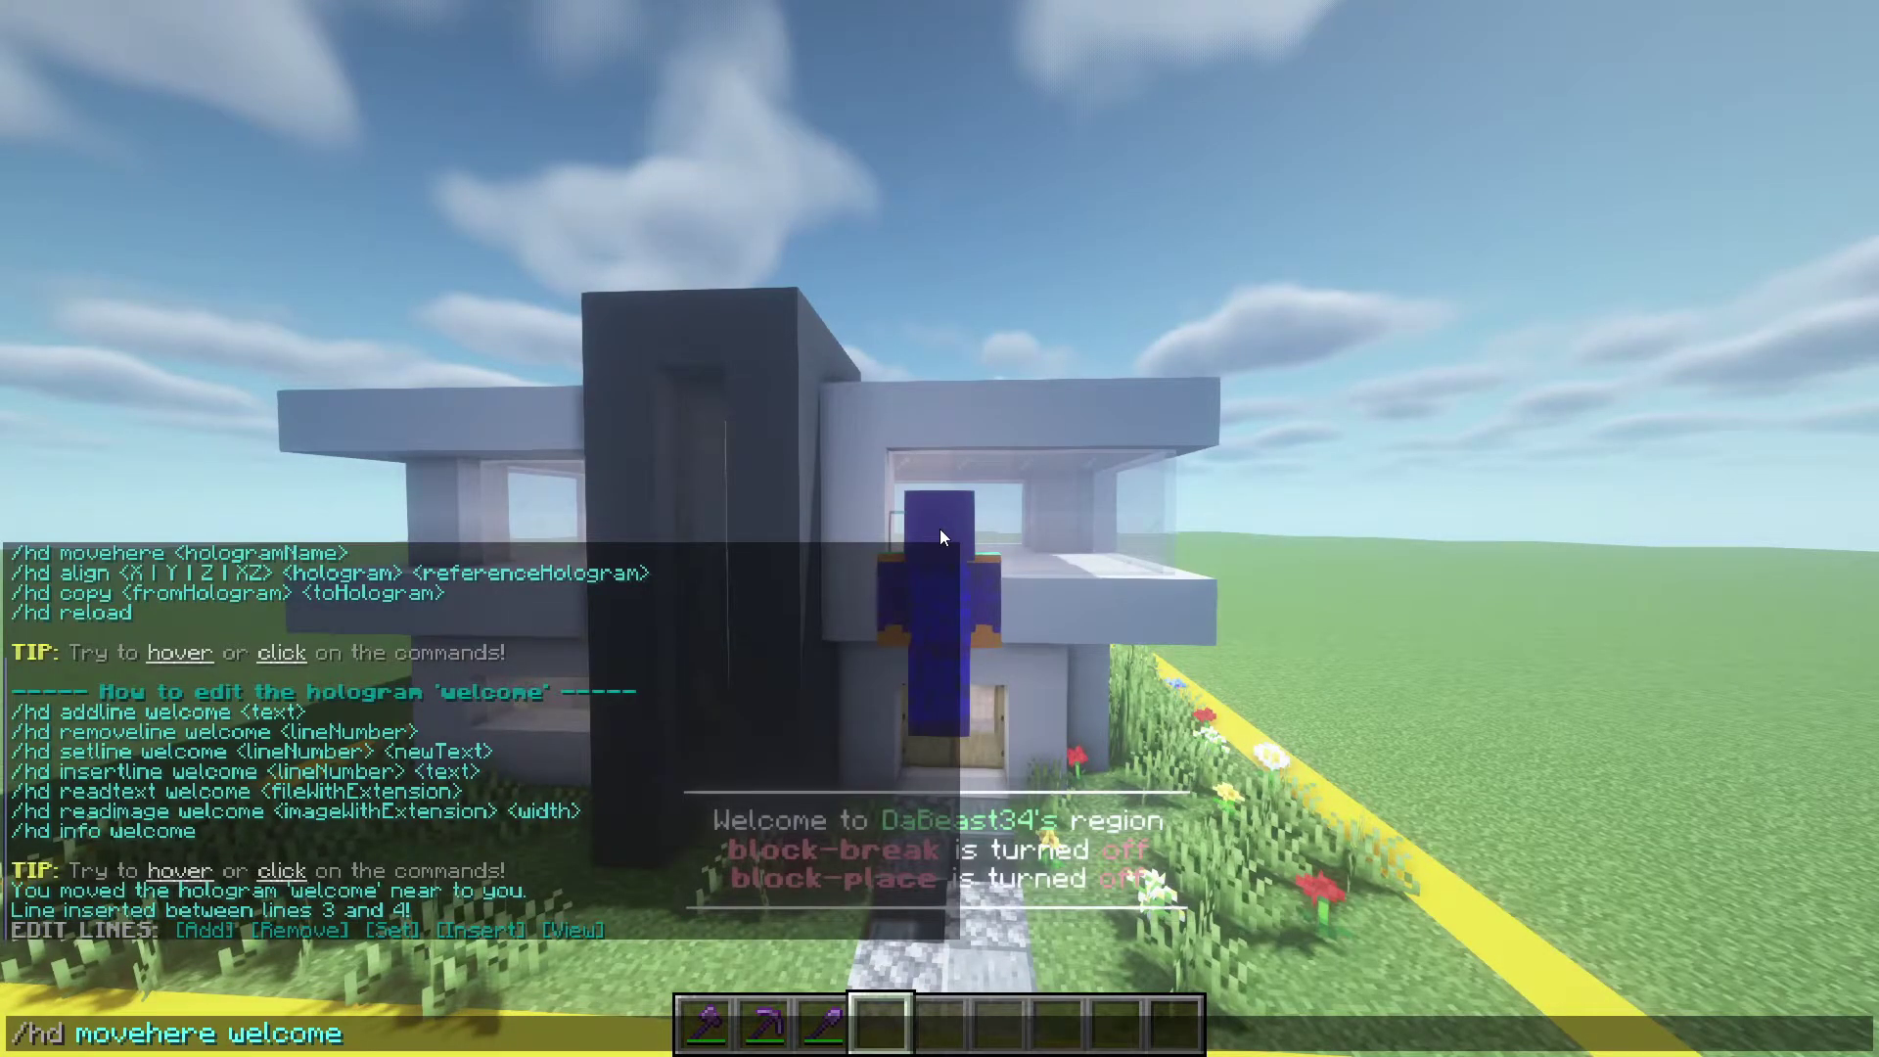
key(Return)
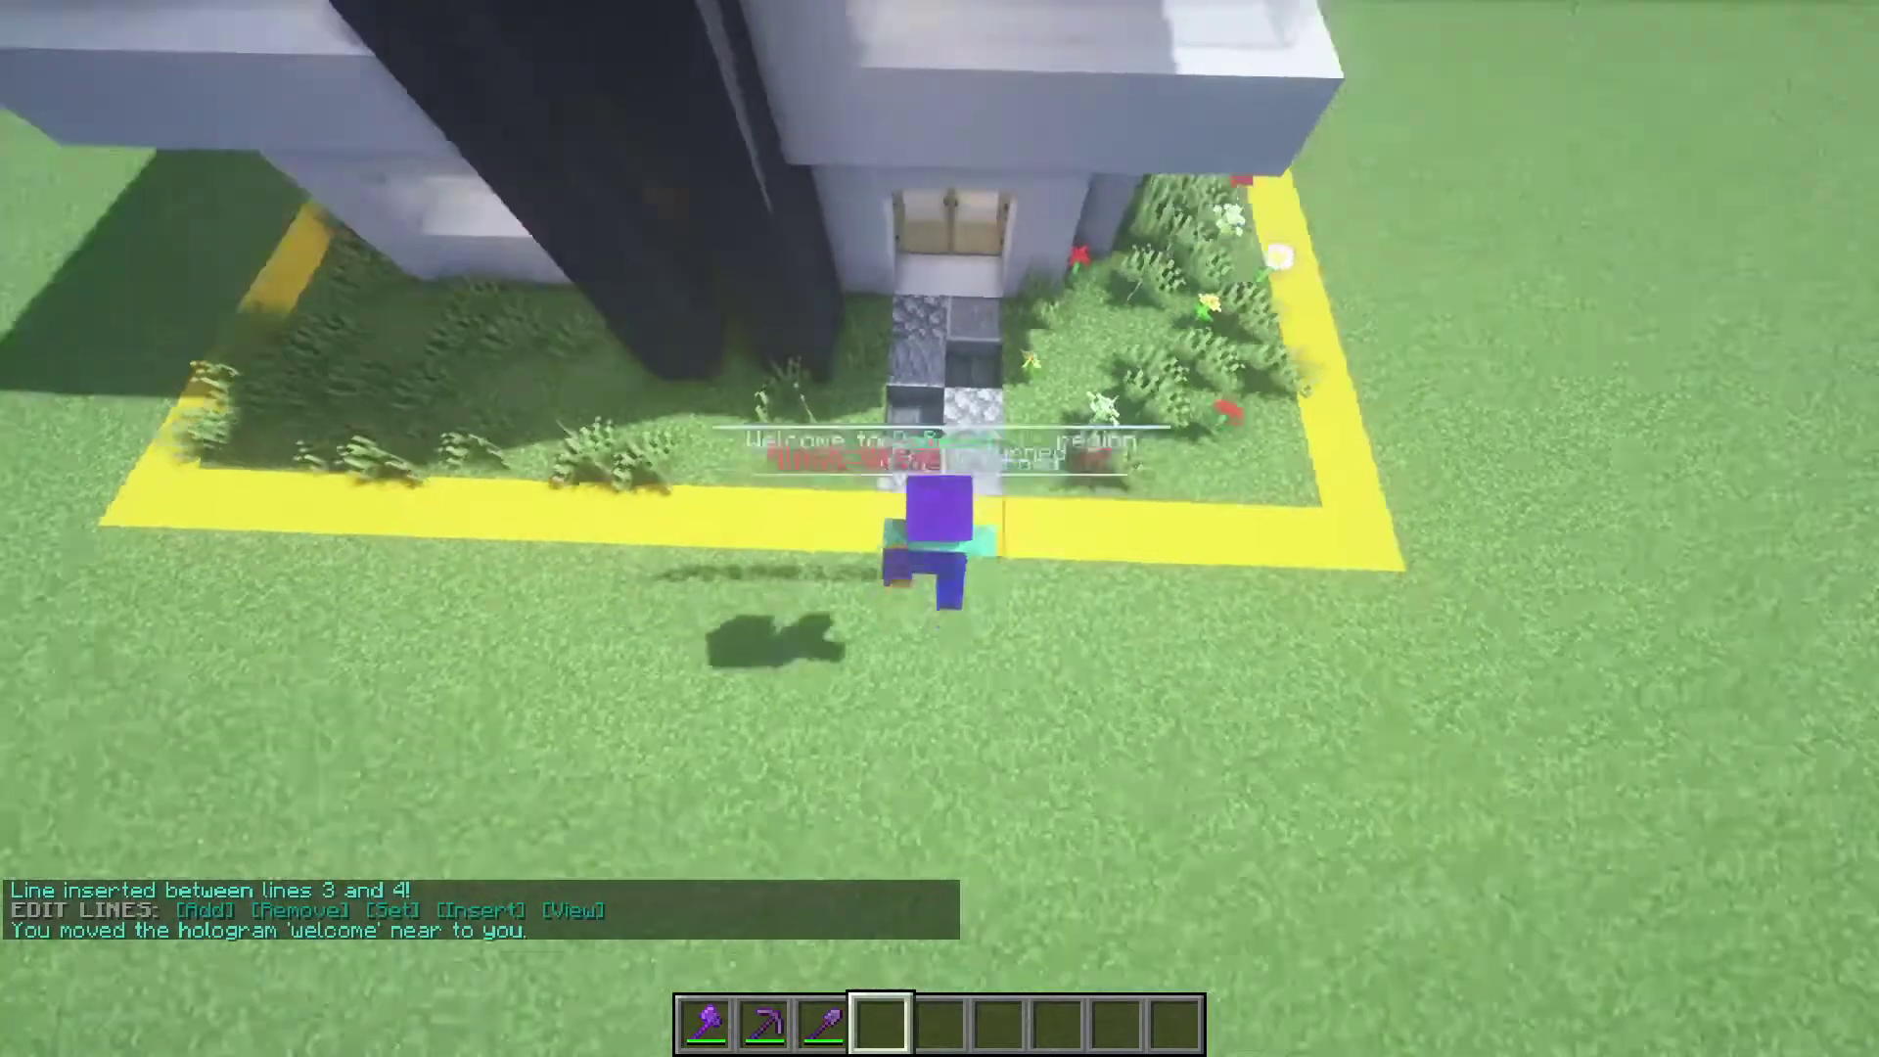
key(F5)
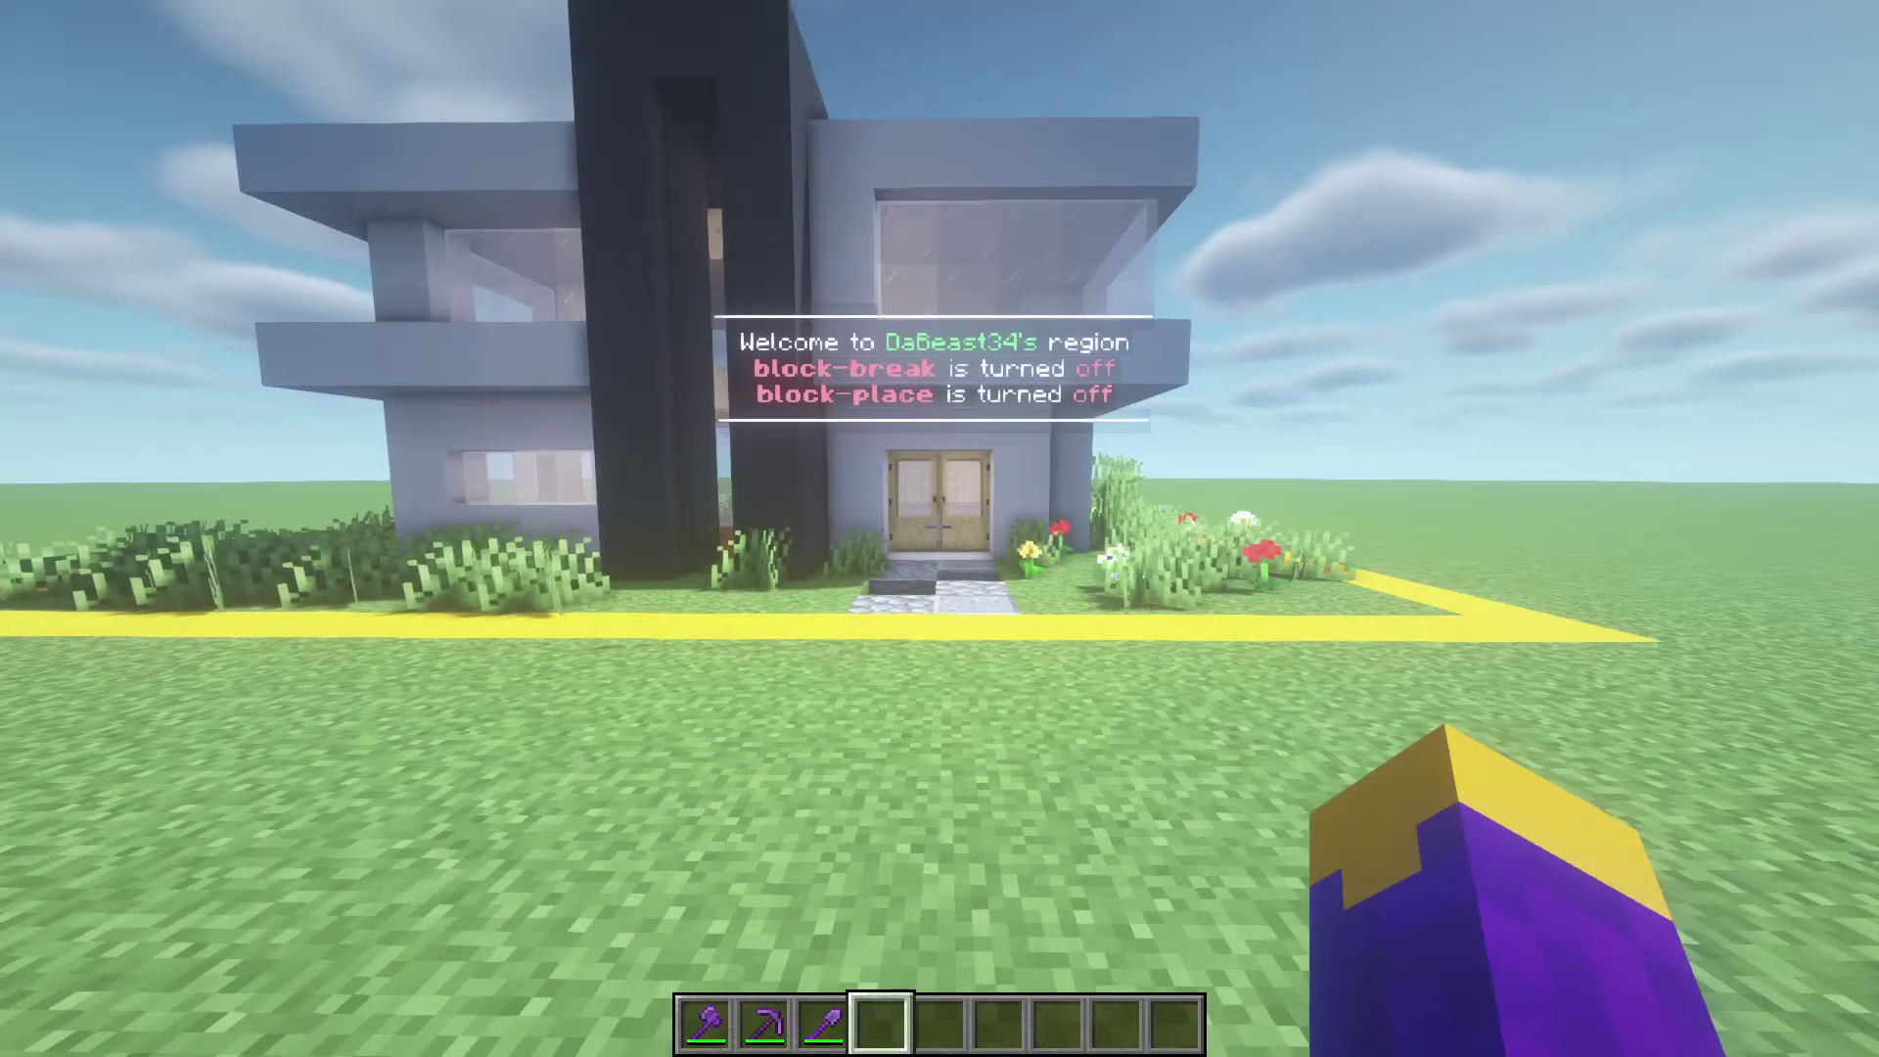
Step: List all holograms, then those within 10 blocks, then the ones nearby
text(/hd list)
key(Return)
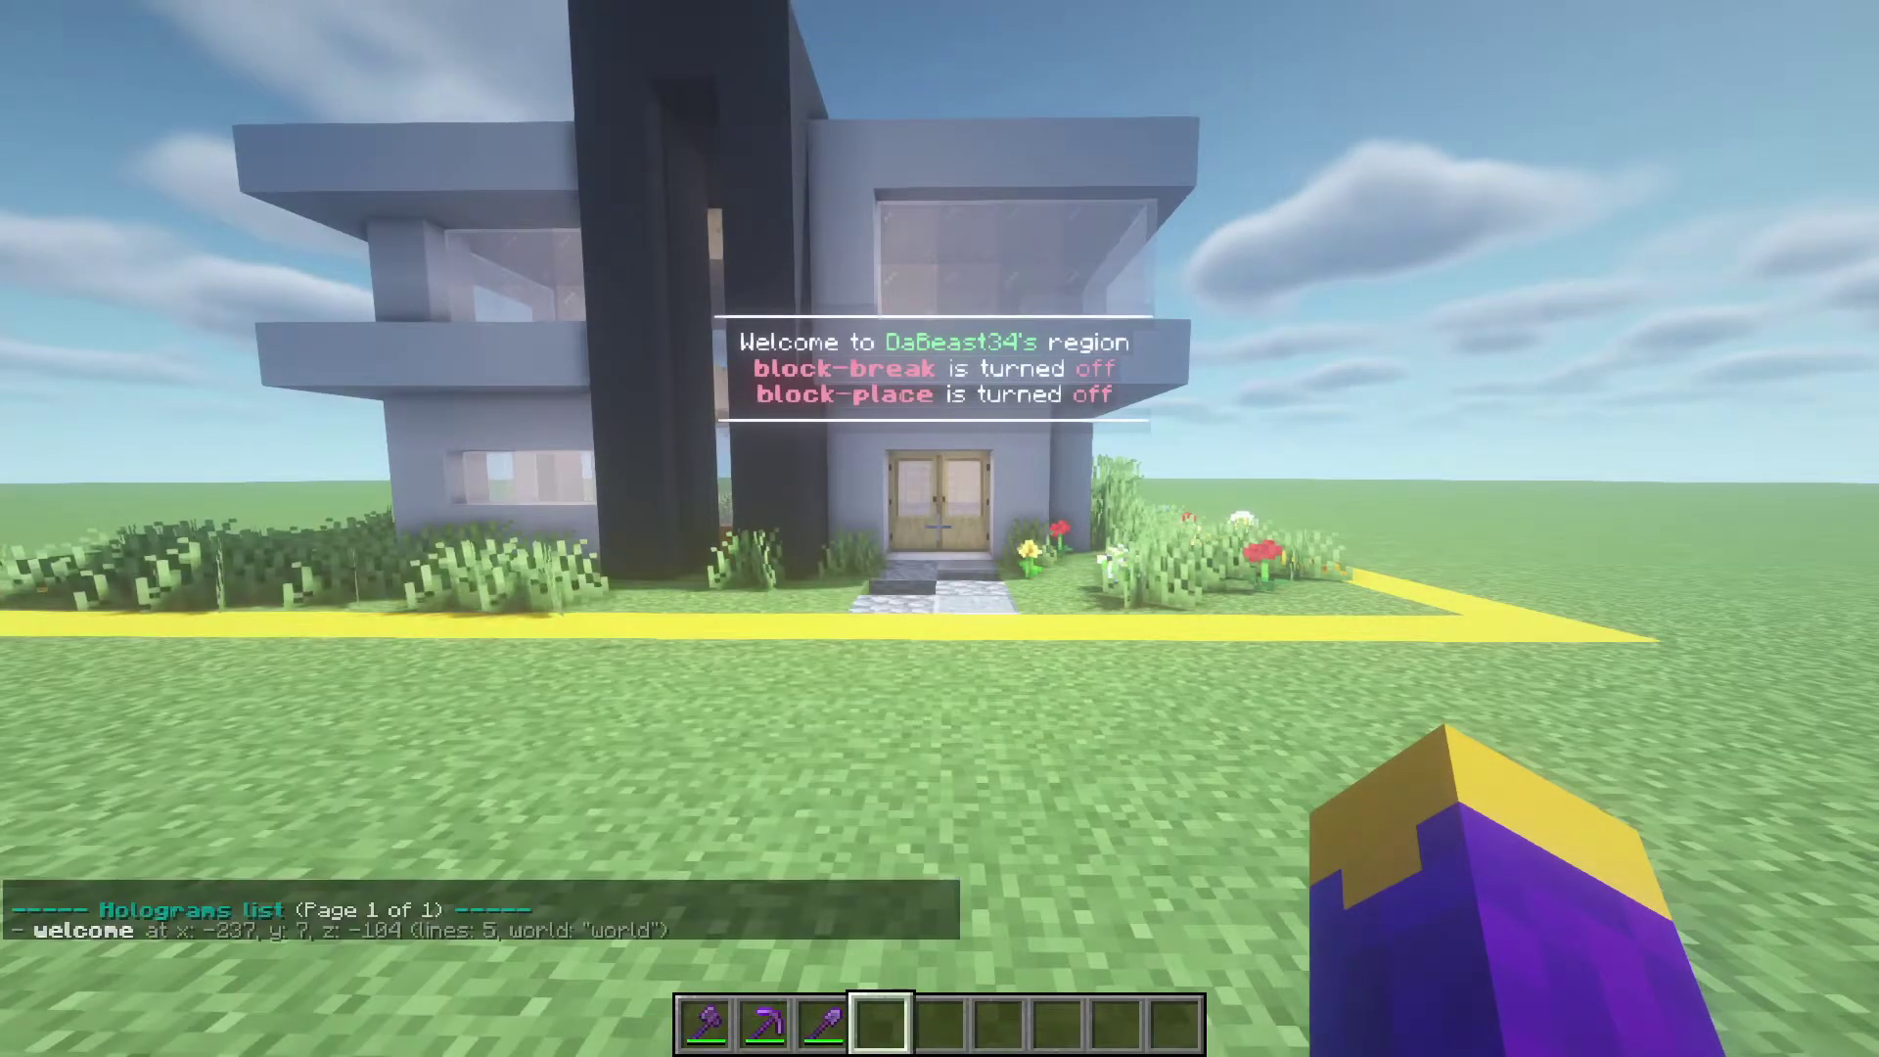
text(/hd near 10)
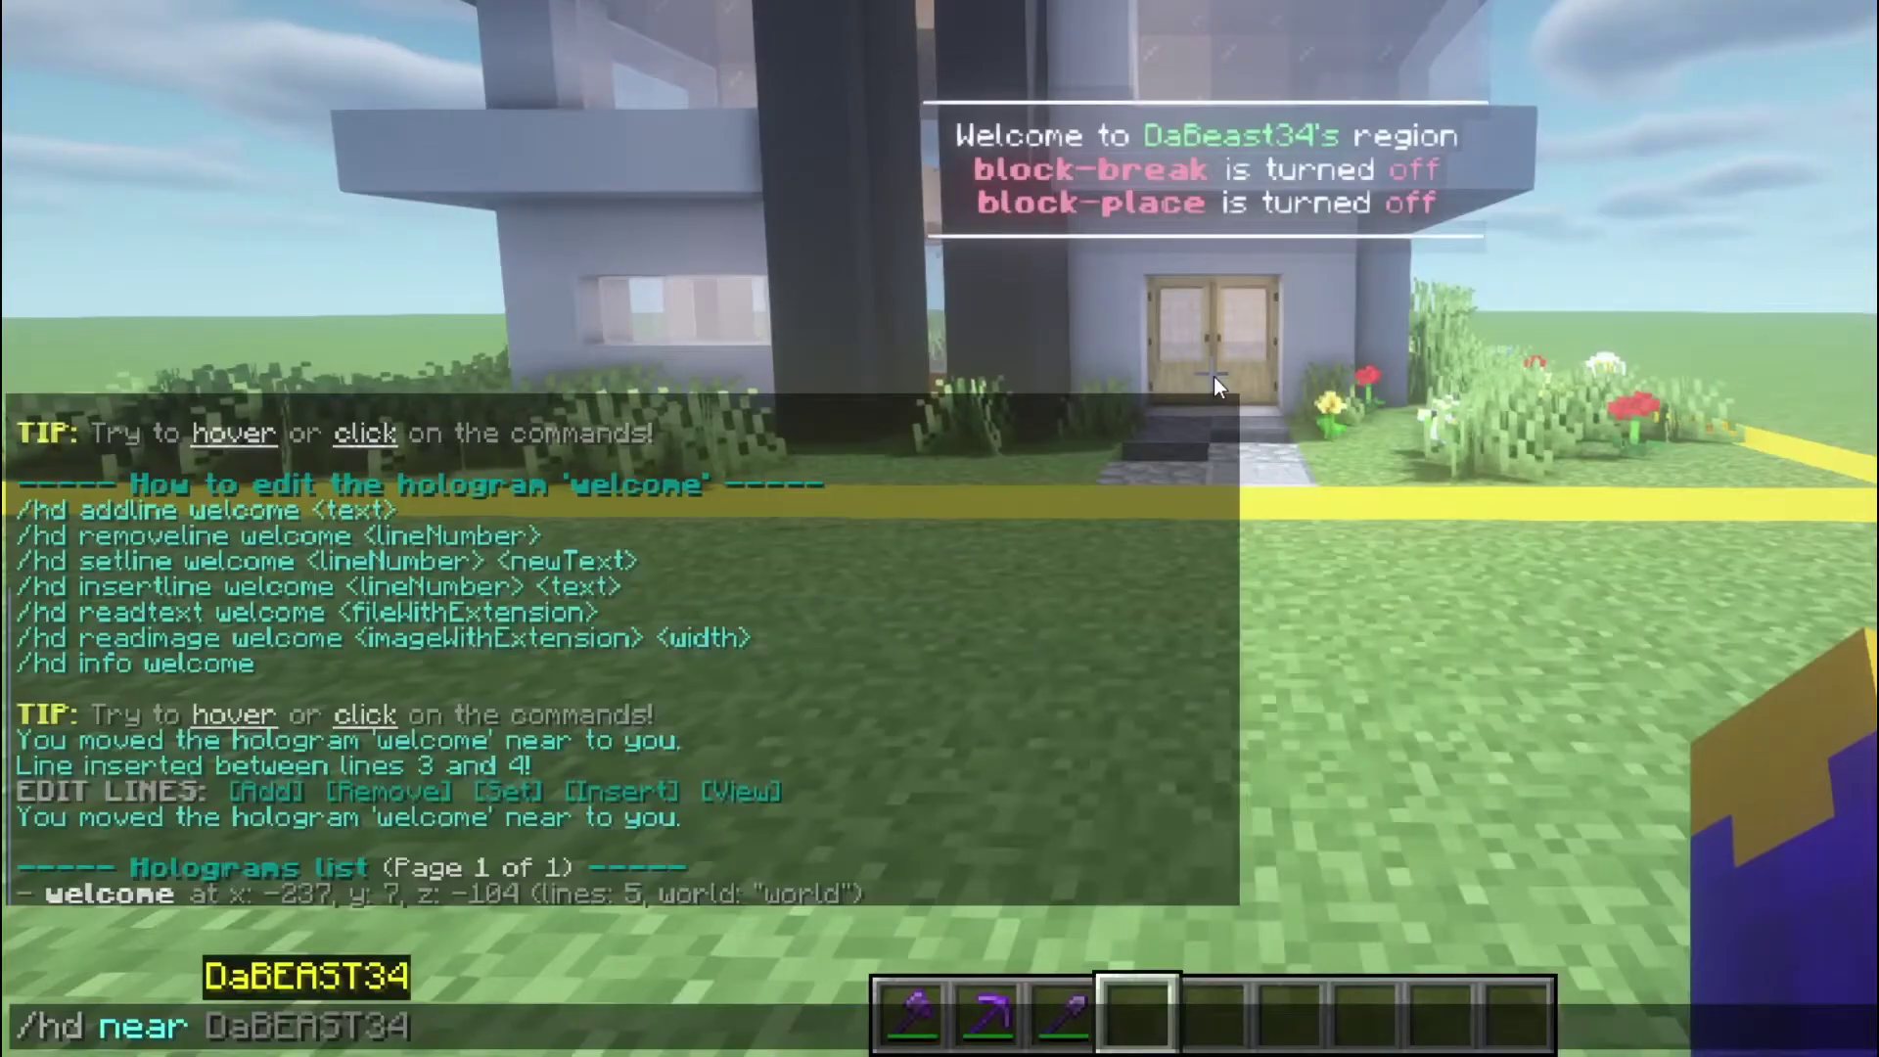
key(Return)
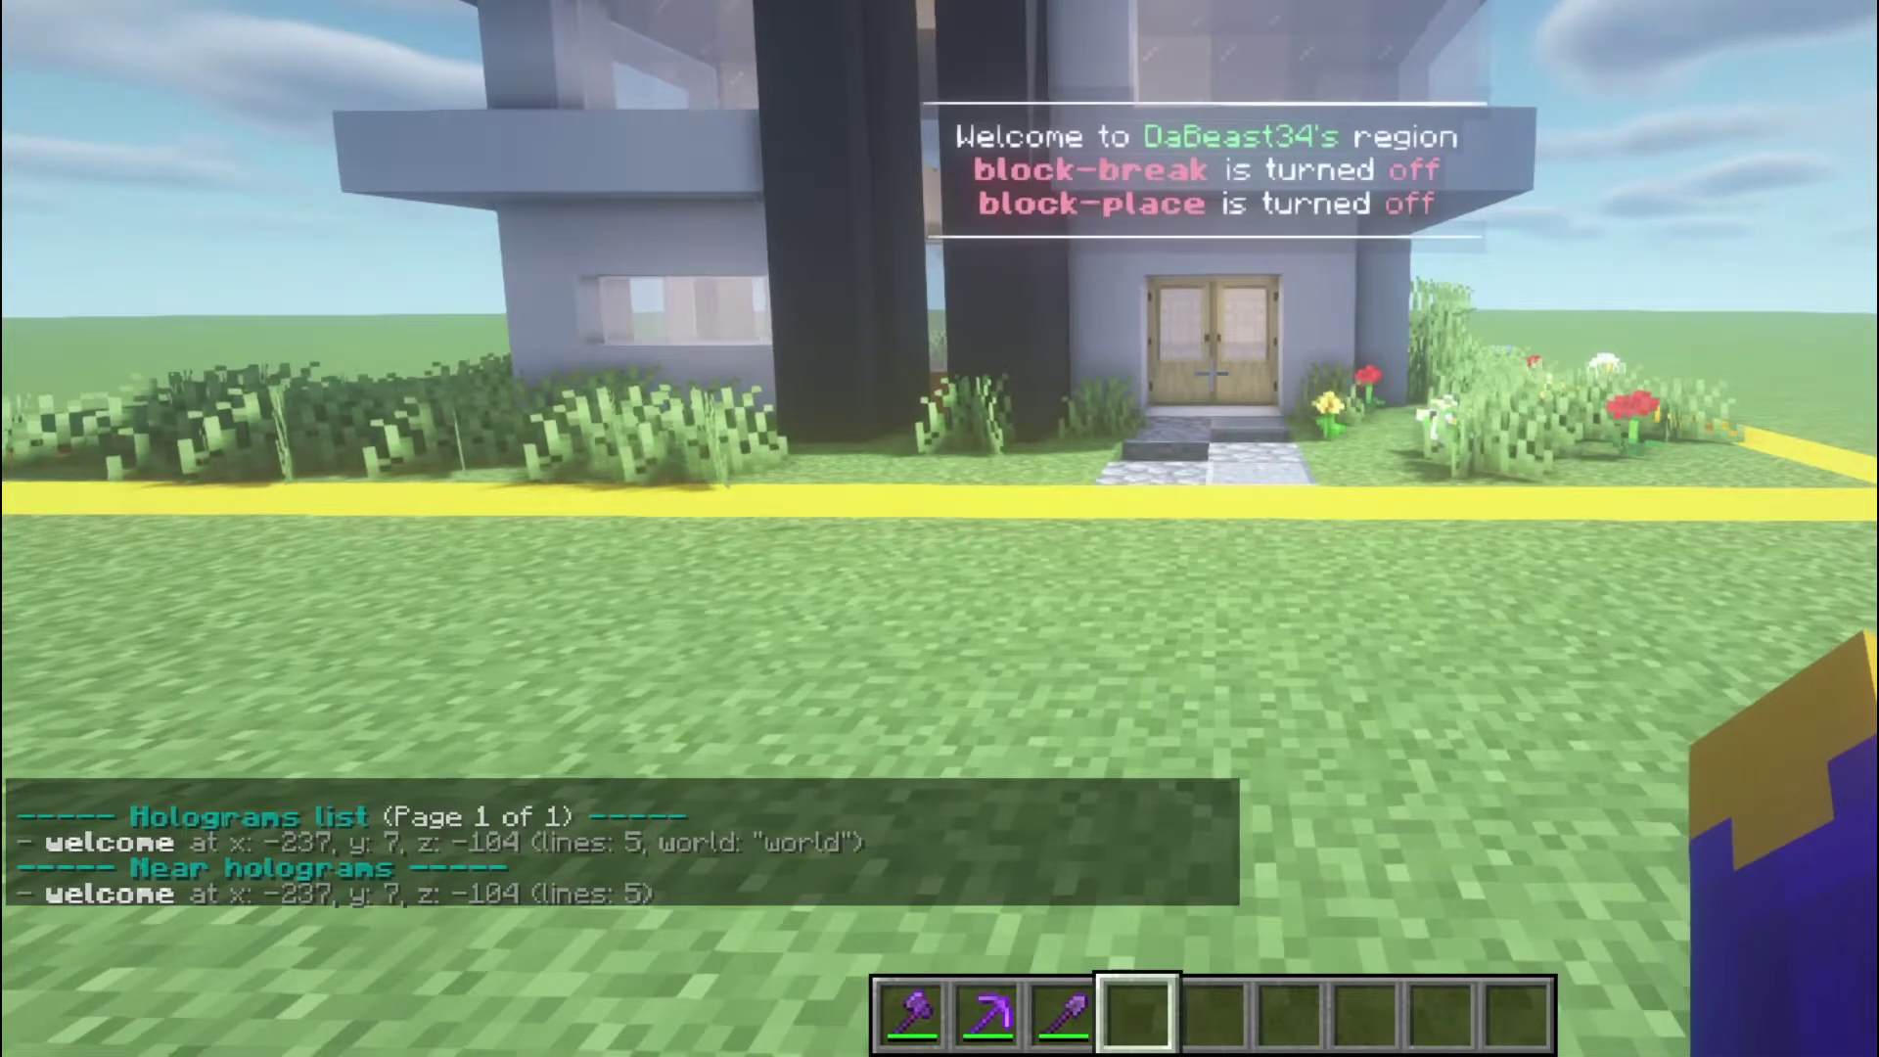
text(/hd near 1)
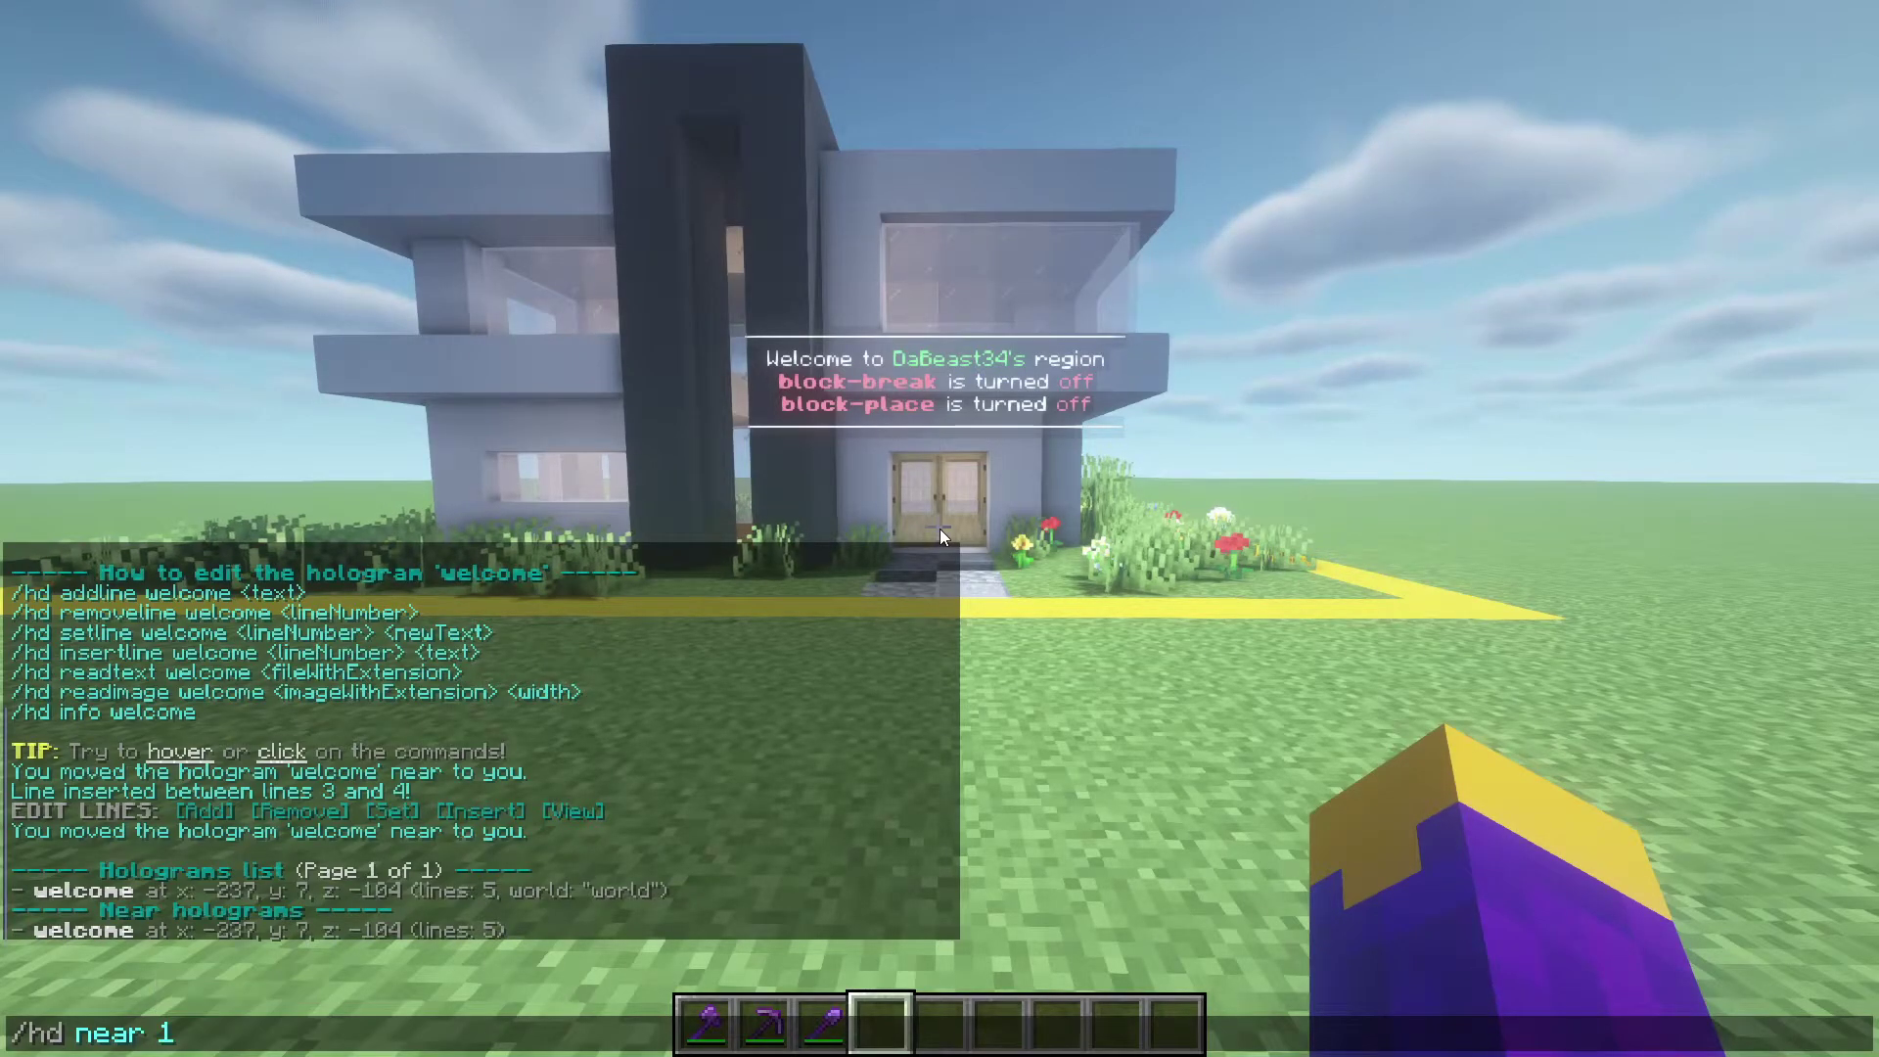
key(Return)
Step: Teleport to the 'welcome' hologram, back away, and view the player from third person
text(s)
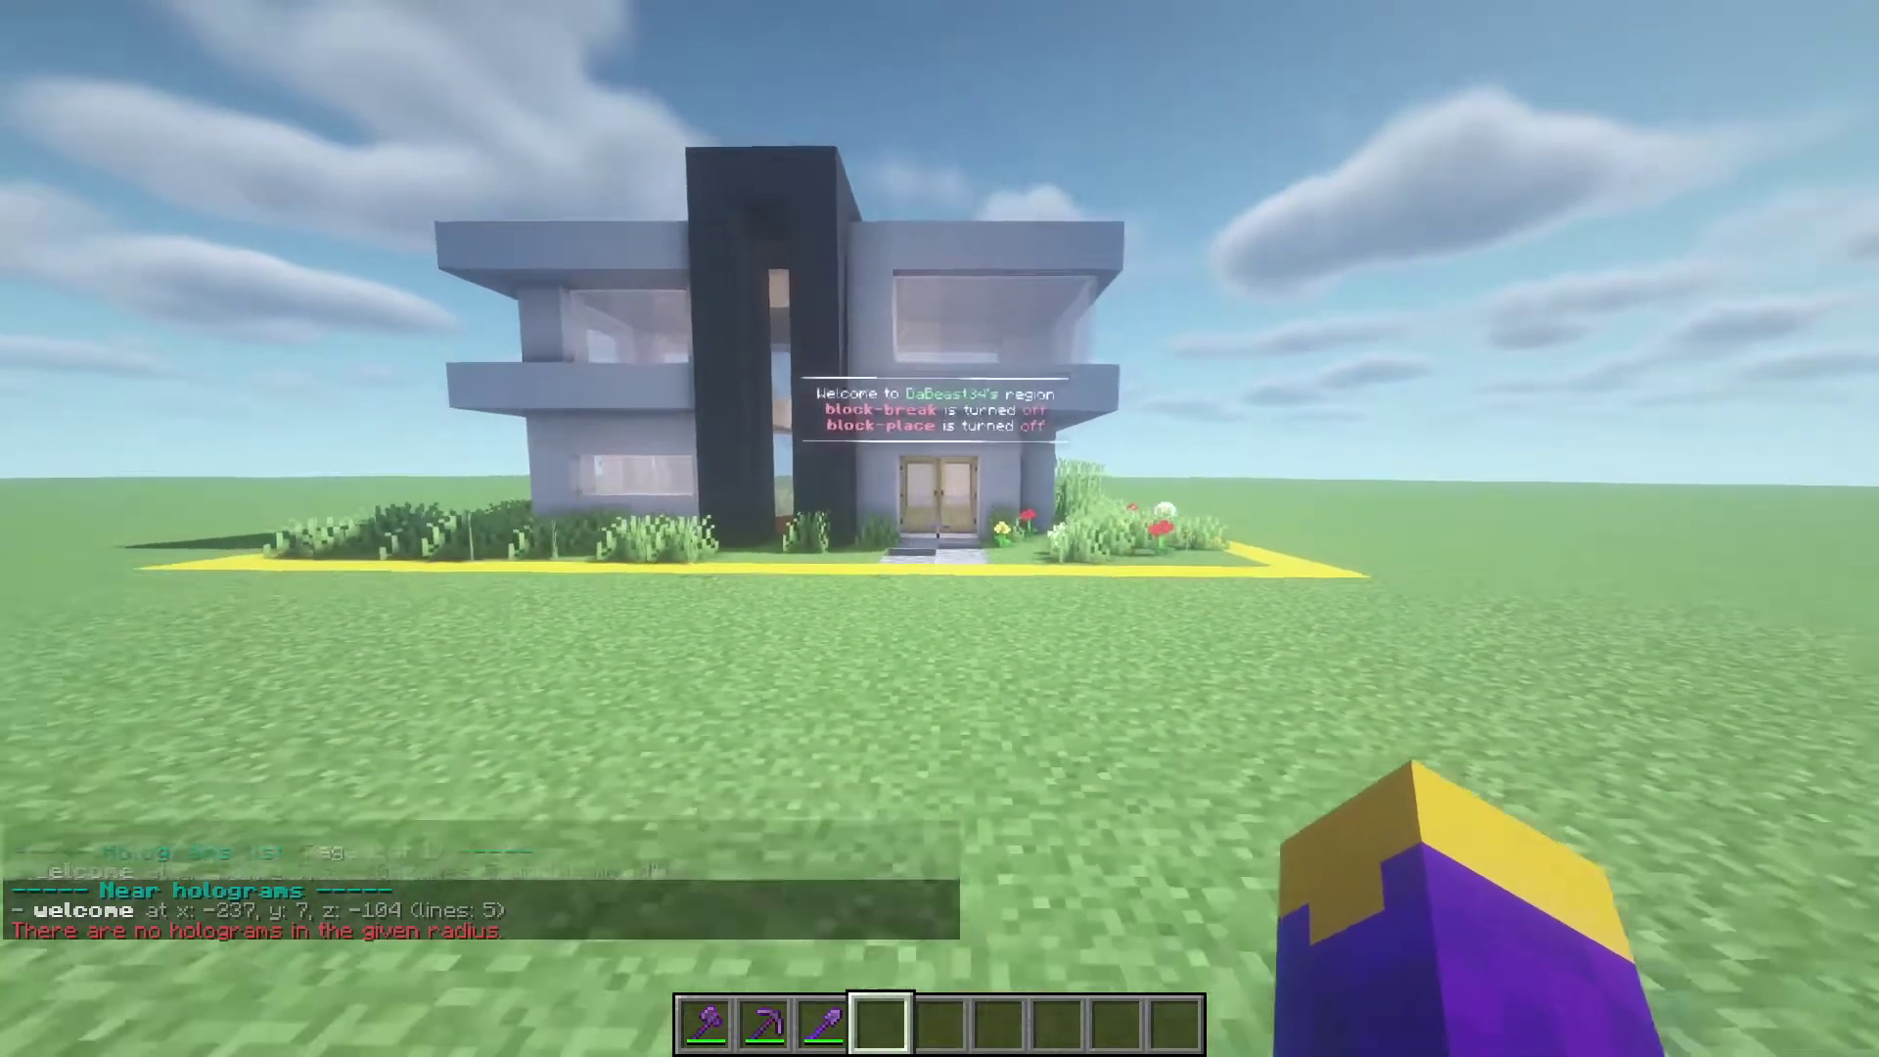
text(/hd t)
text(eleport welcom)
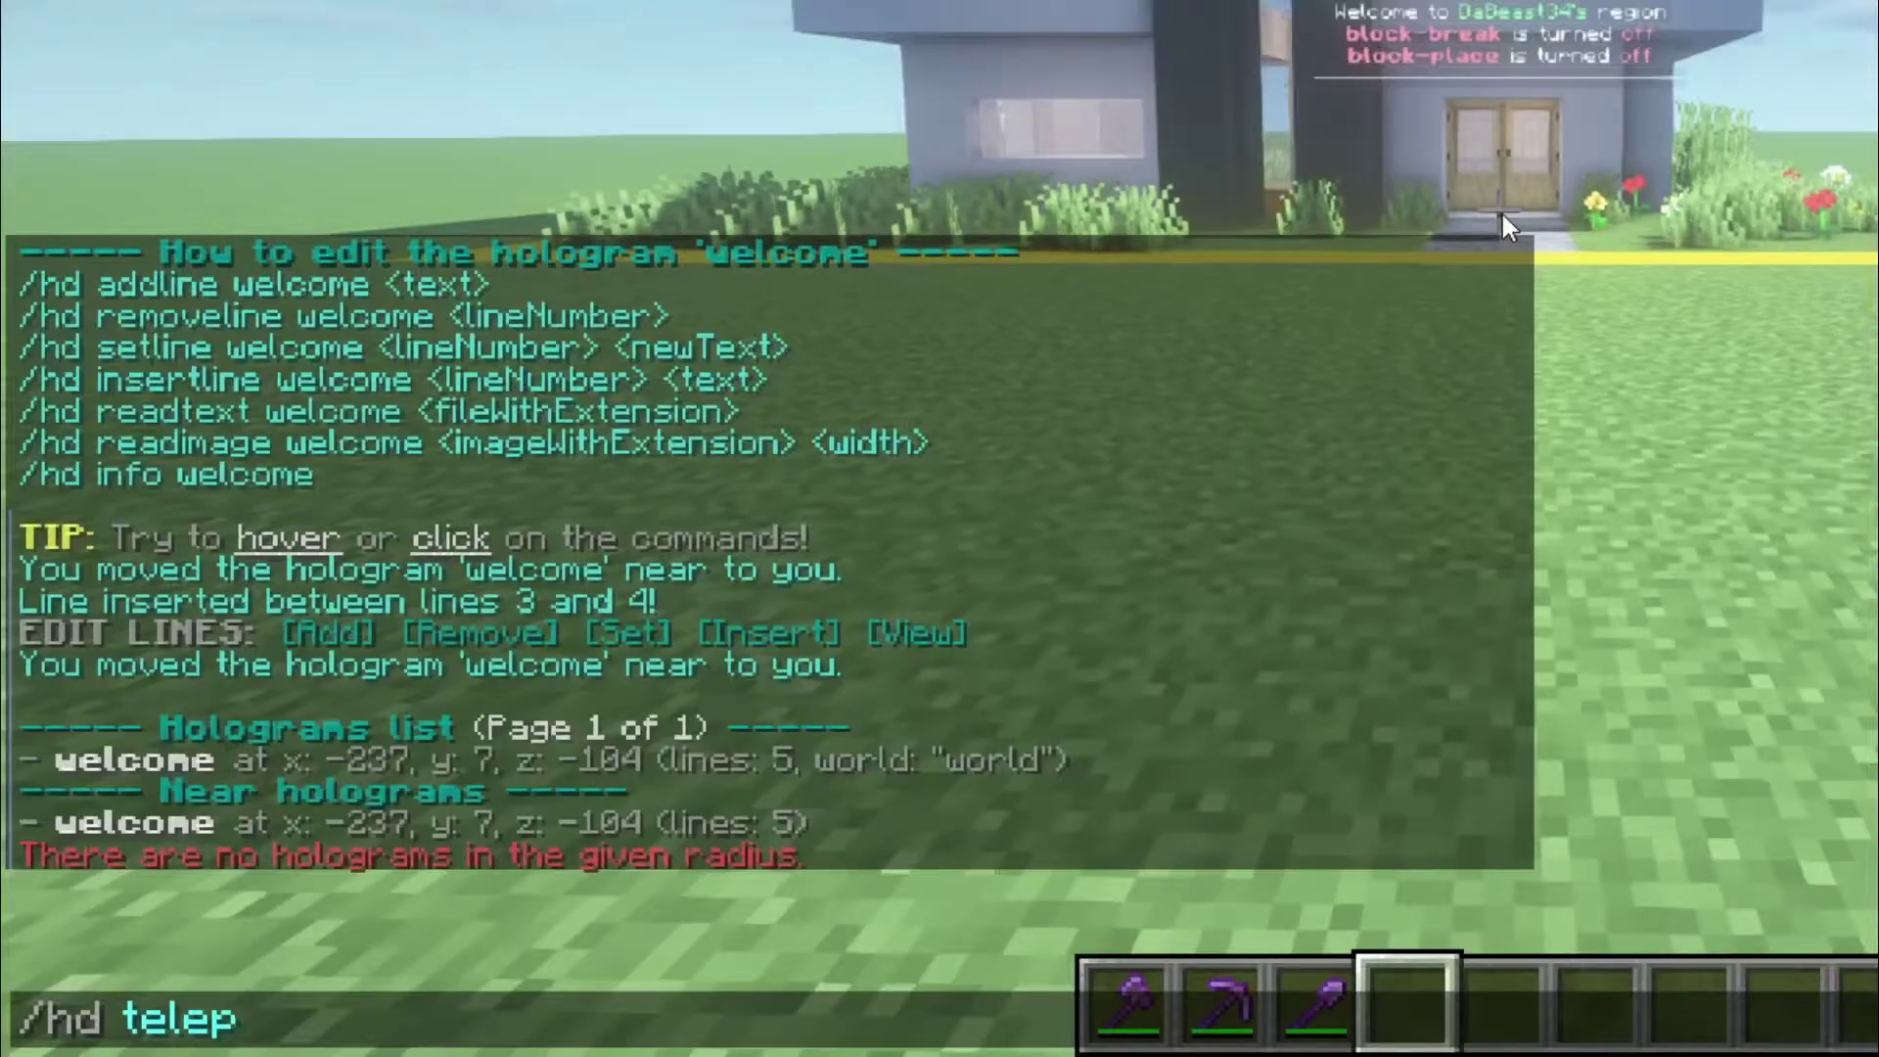
text(e)
key(Return)
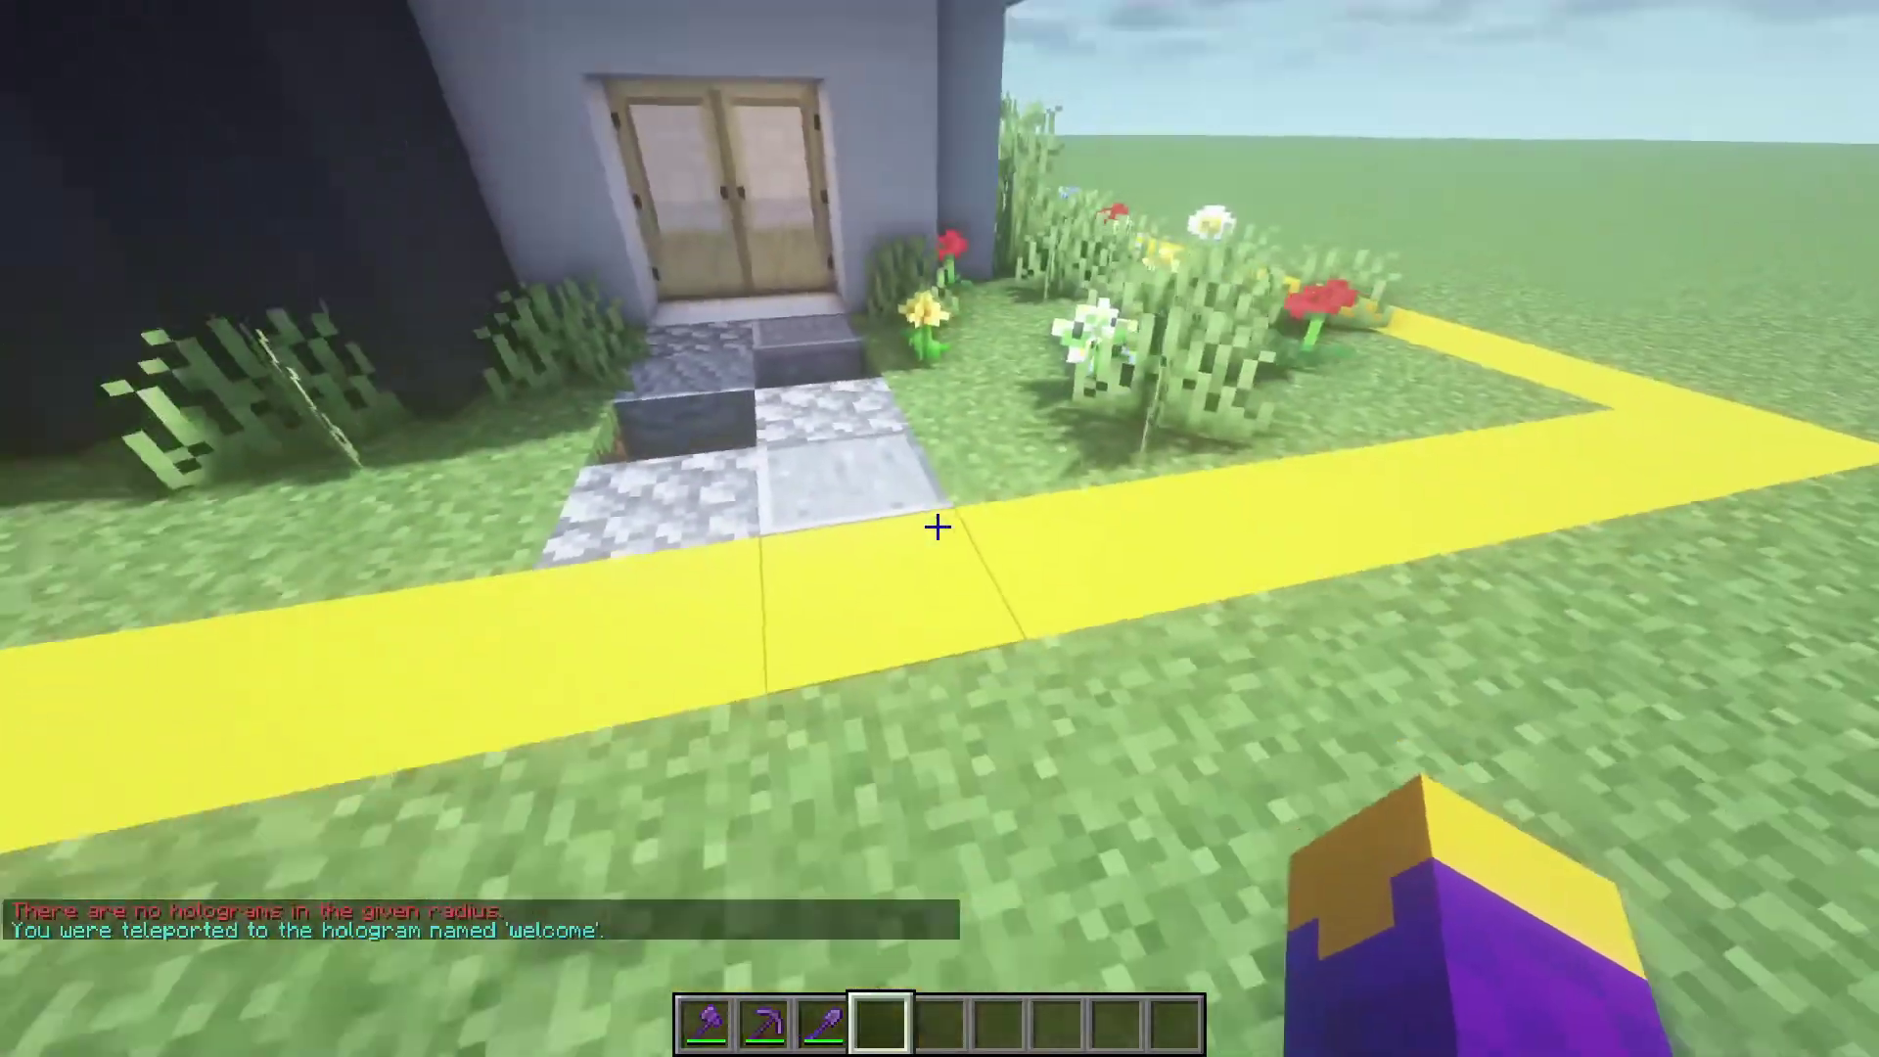
key(s)
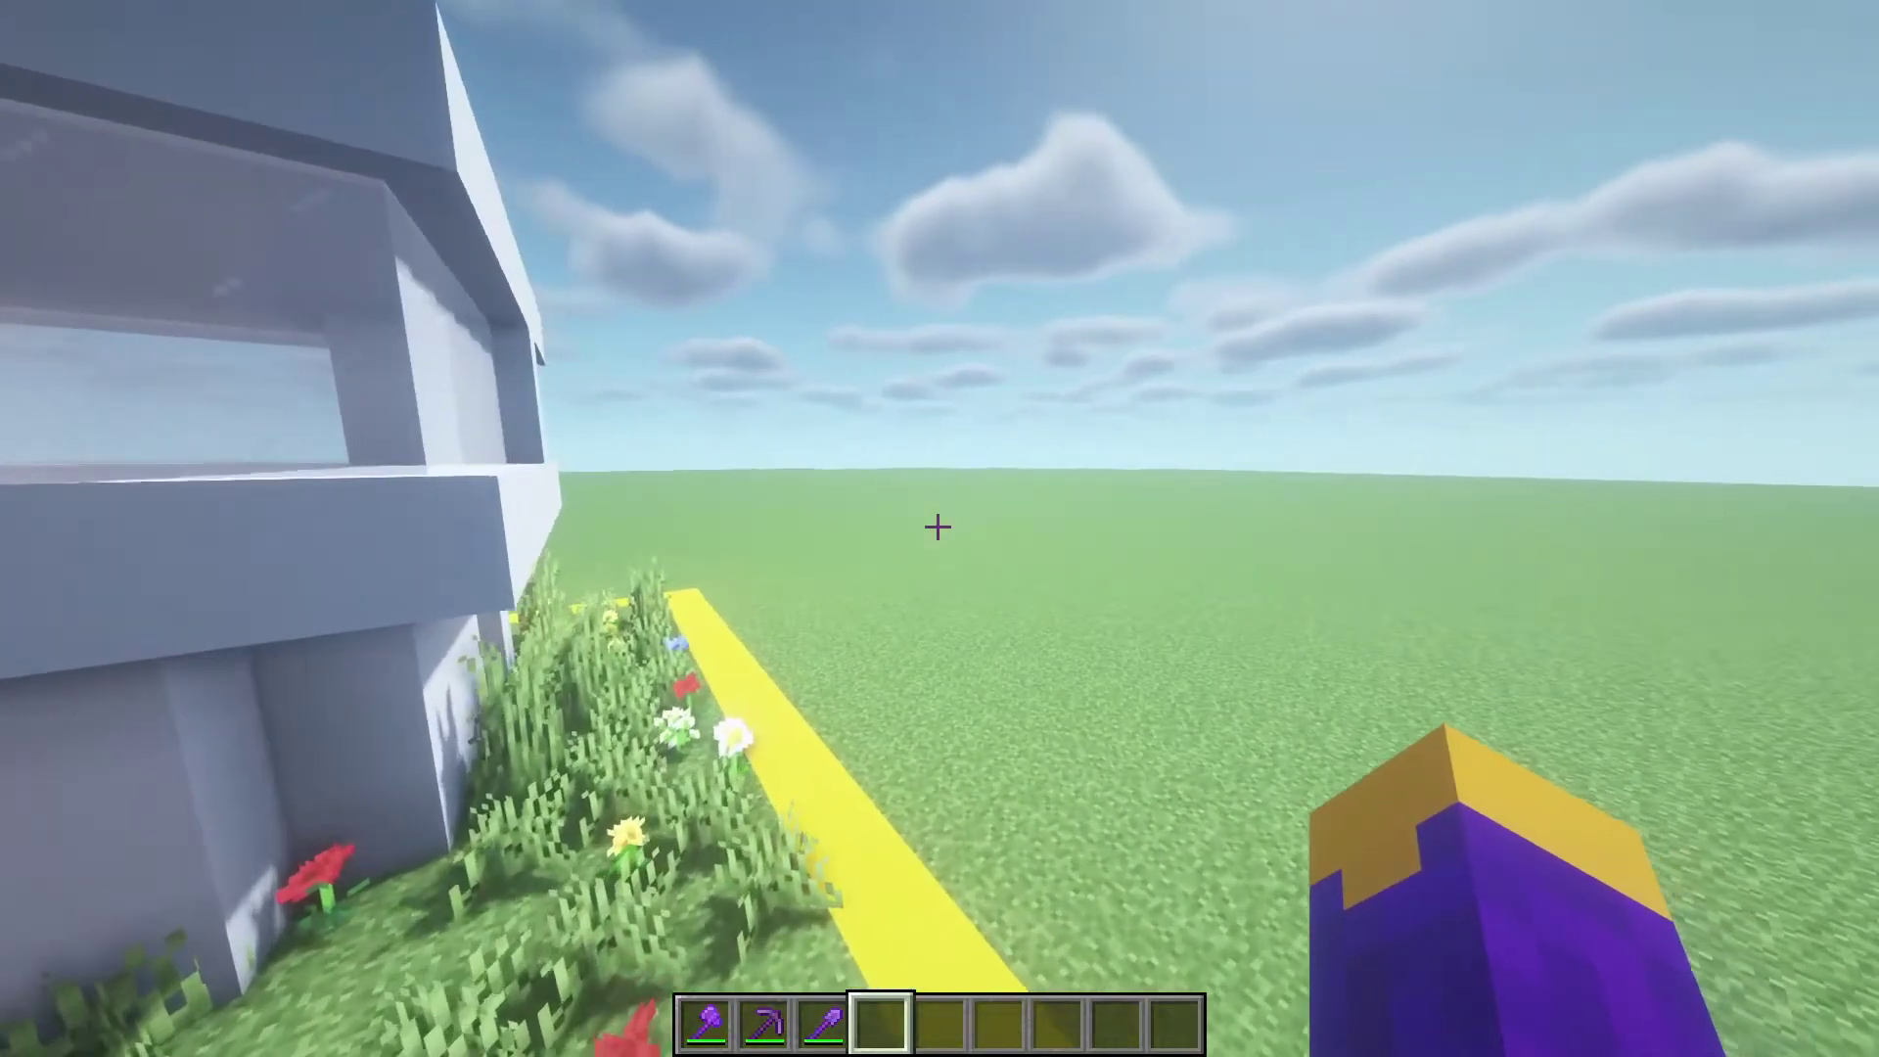
key(F5)
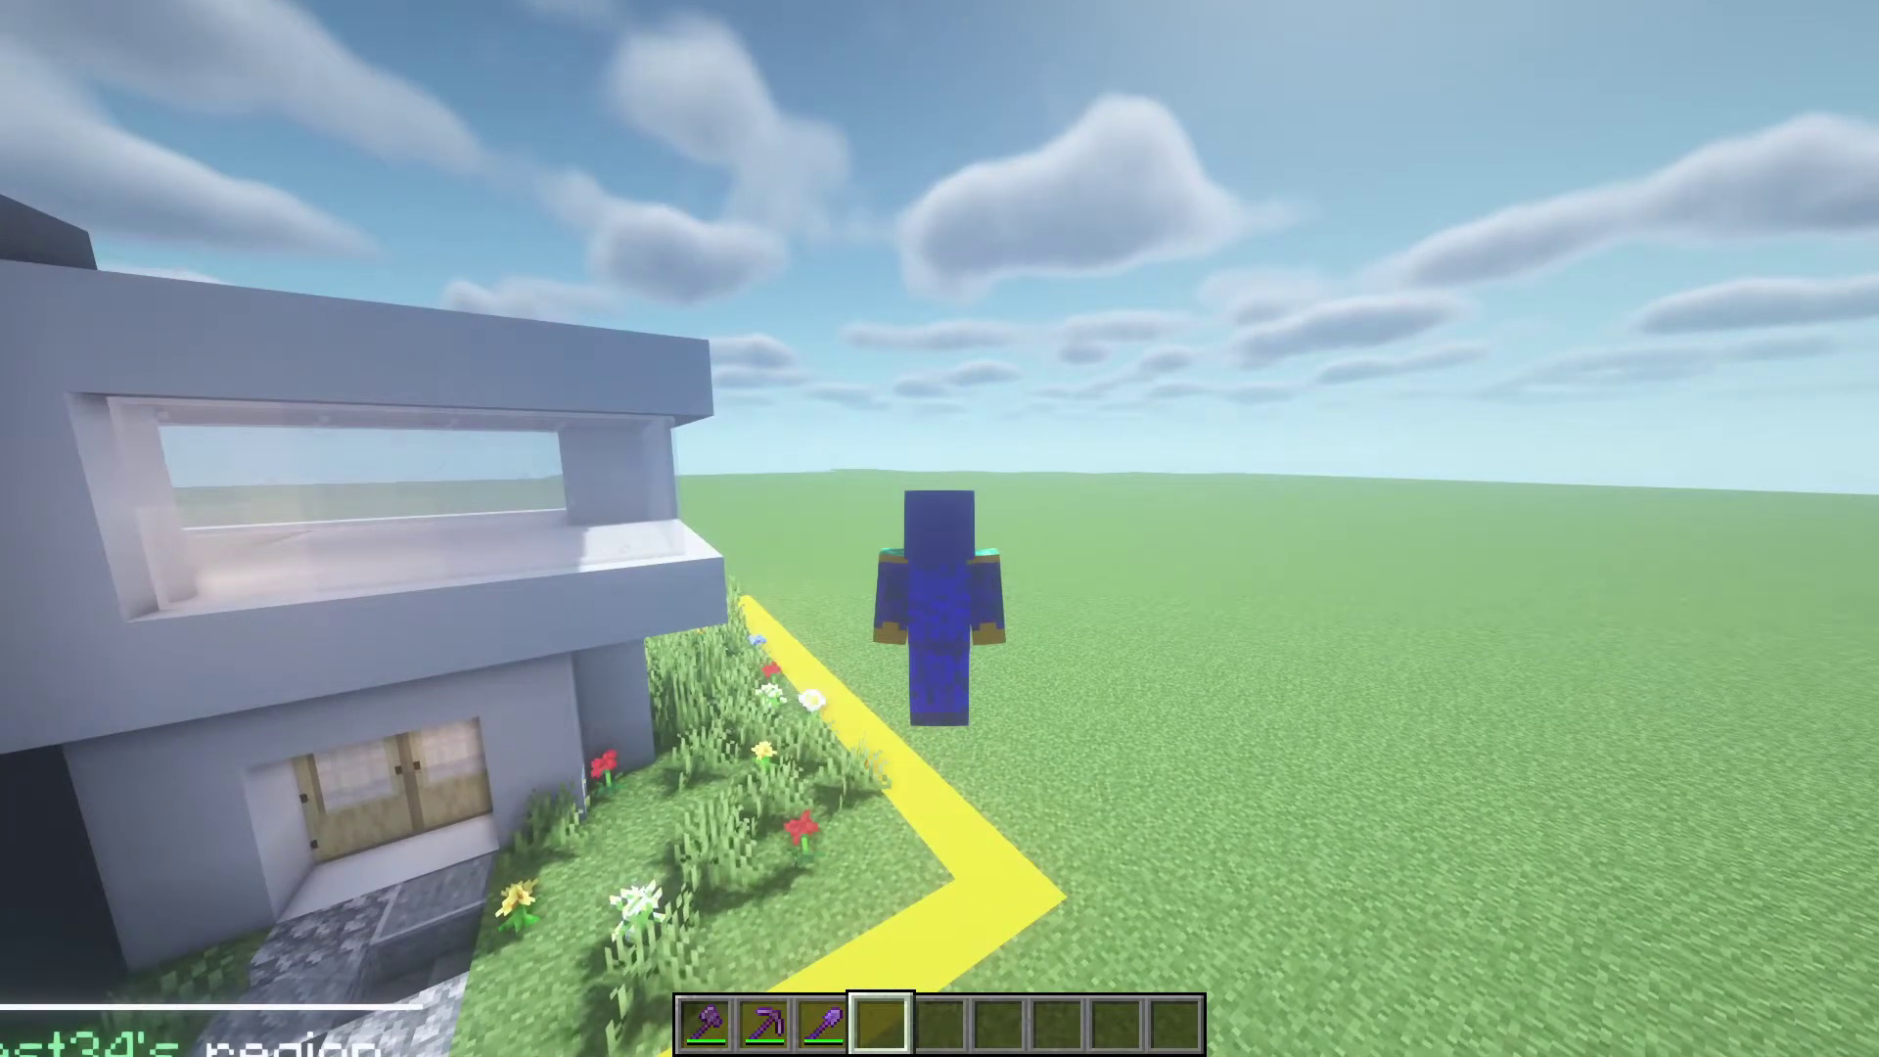
Step: Type '/hd create items ICON:' in chat without submitting it
text(/hd o)
text(reate )
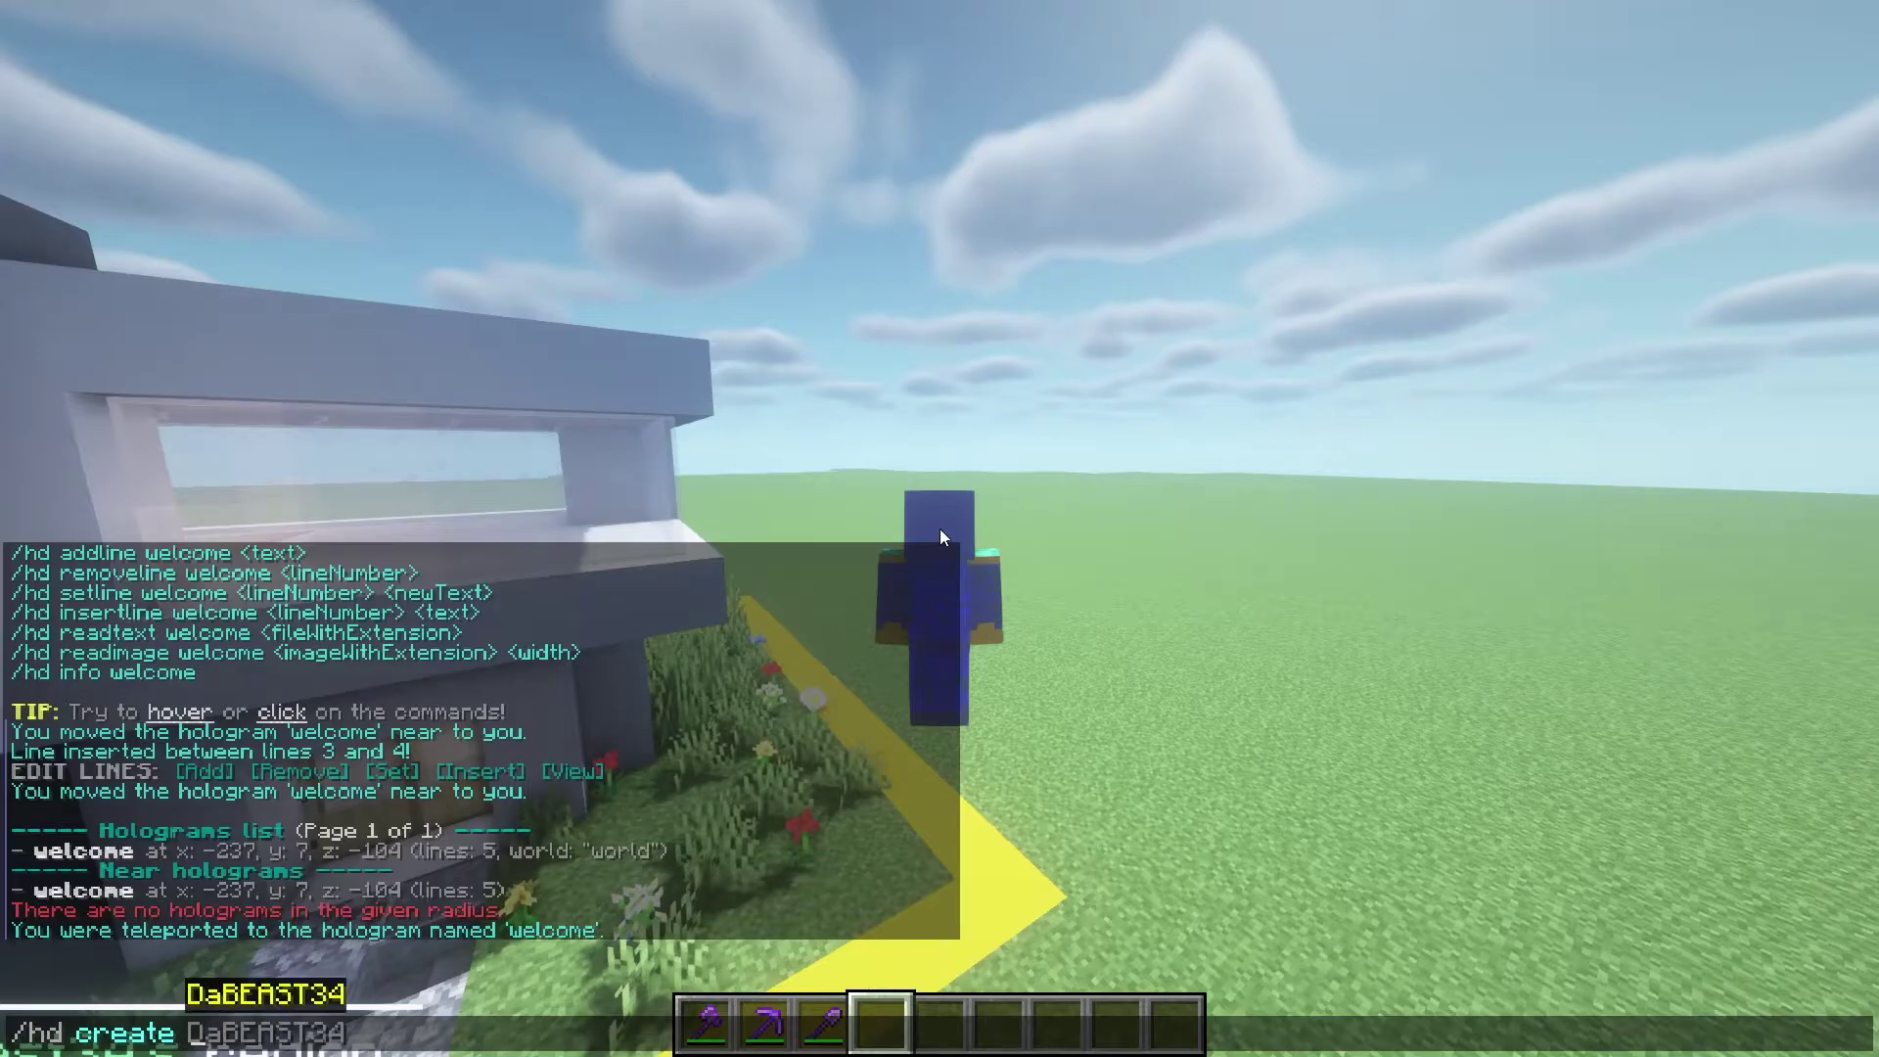
text(items)
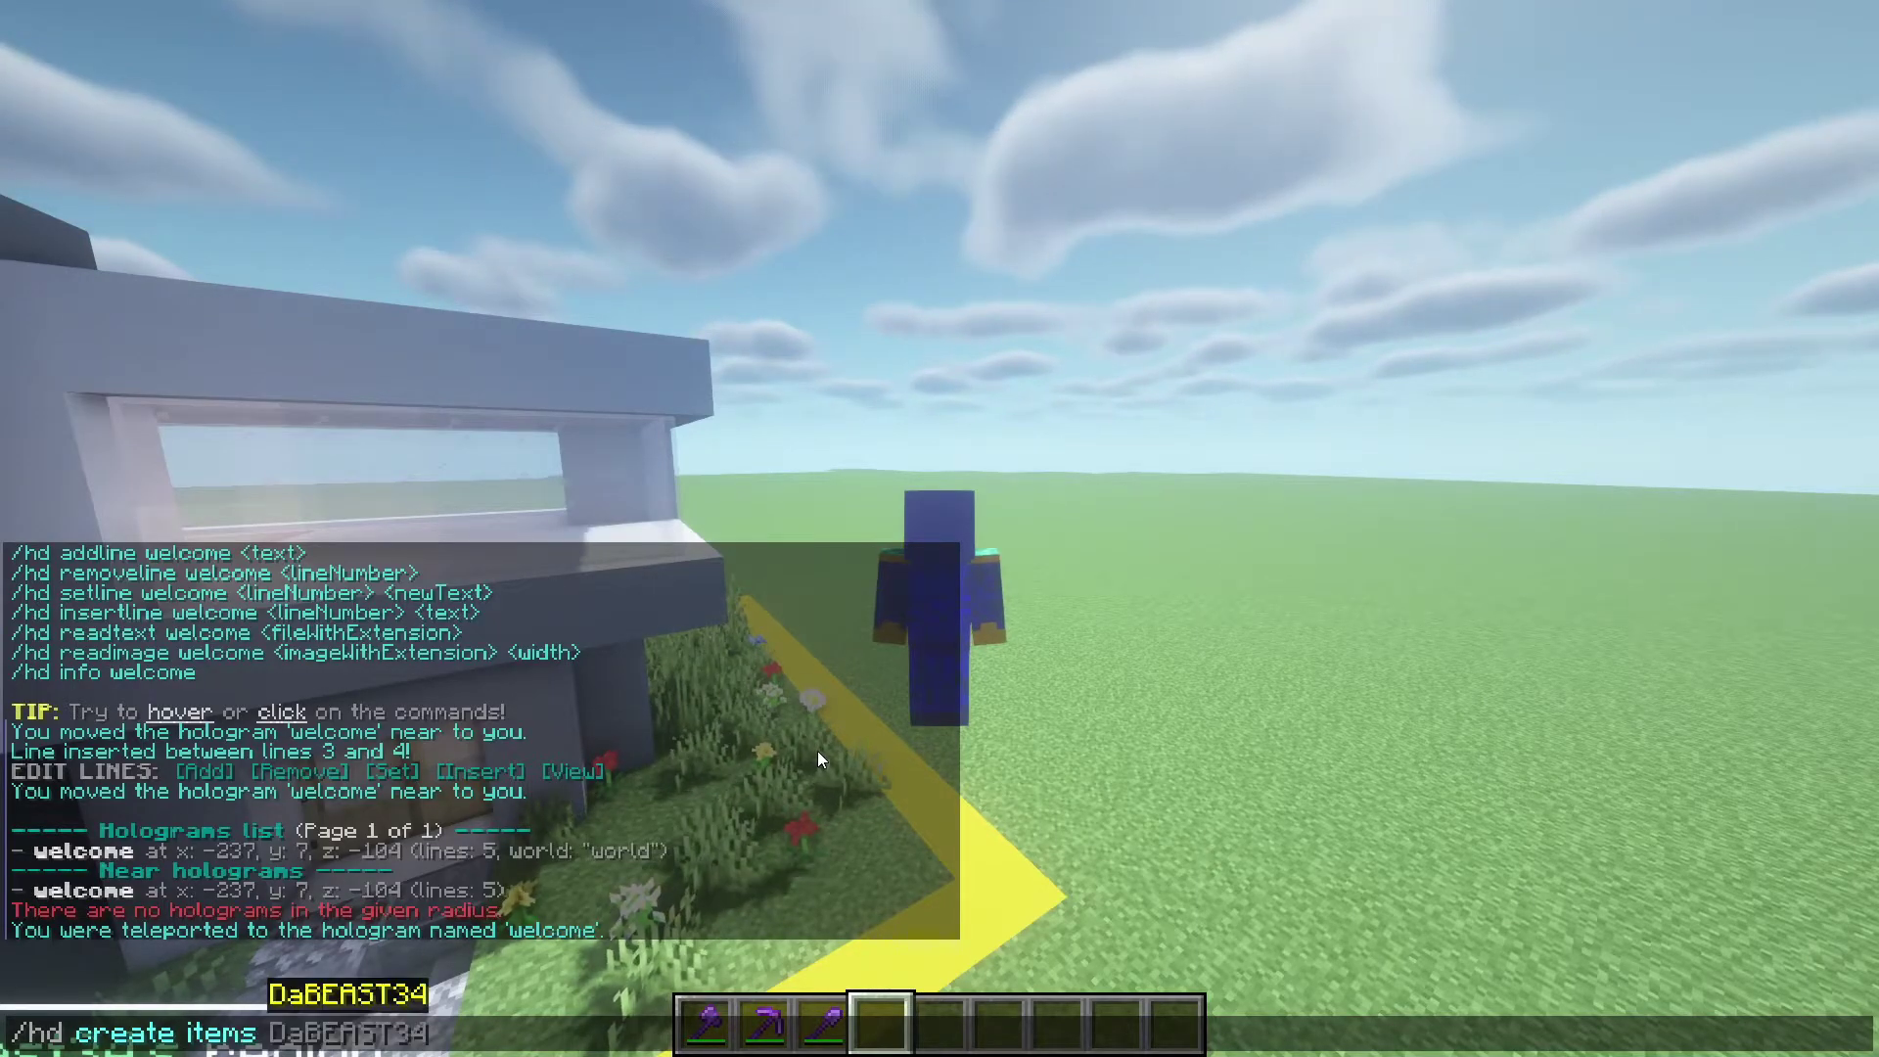
text(ICON:)
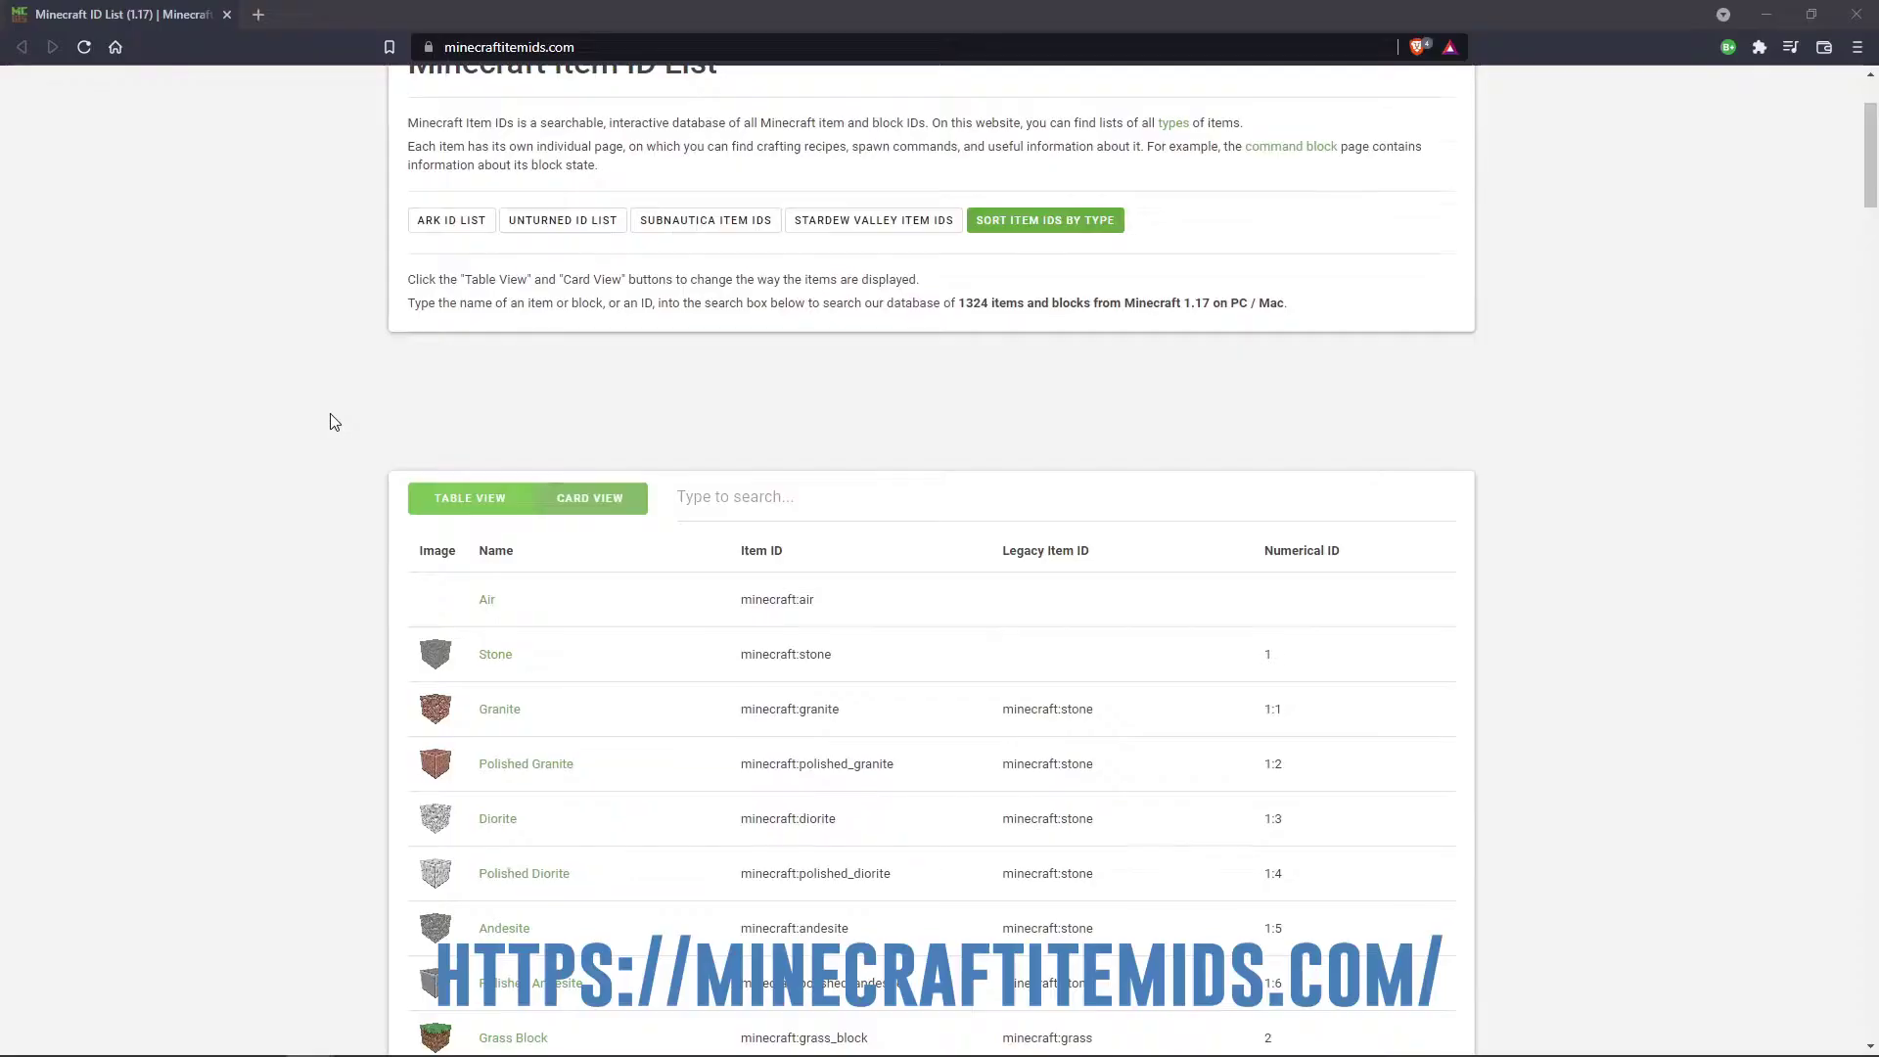
Step: Scroll the minecraftitemids.com table to the Diamond Sword, Shovel, Pickaxe, Axe and Hoe rows
scroll(329, 413, down, 3)
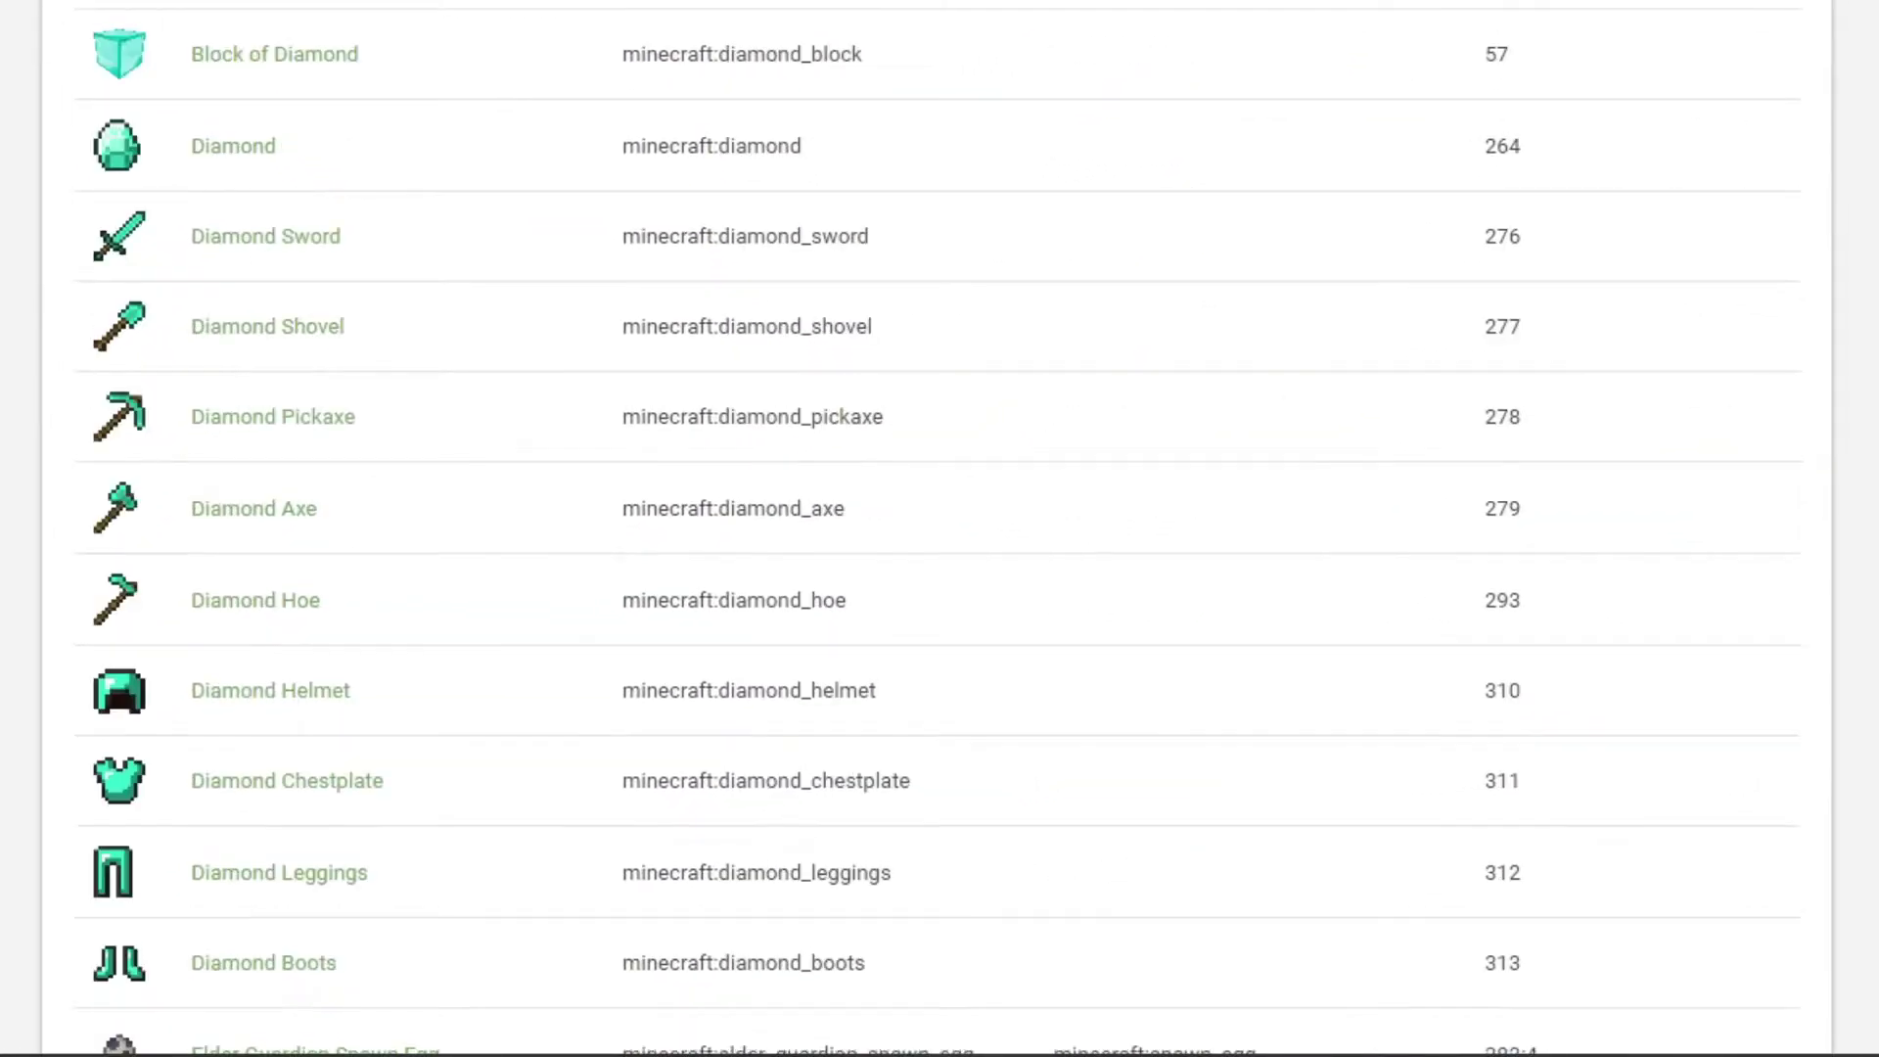
scroll(940, 529, down, 1)
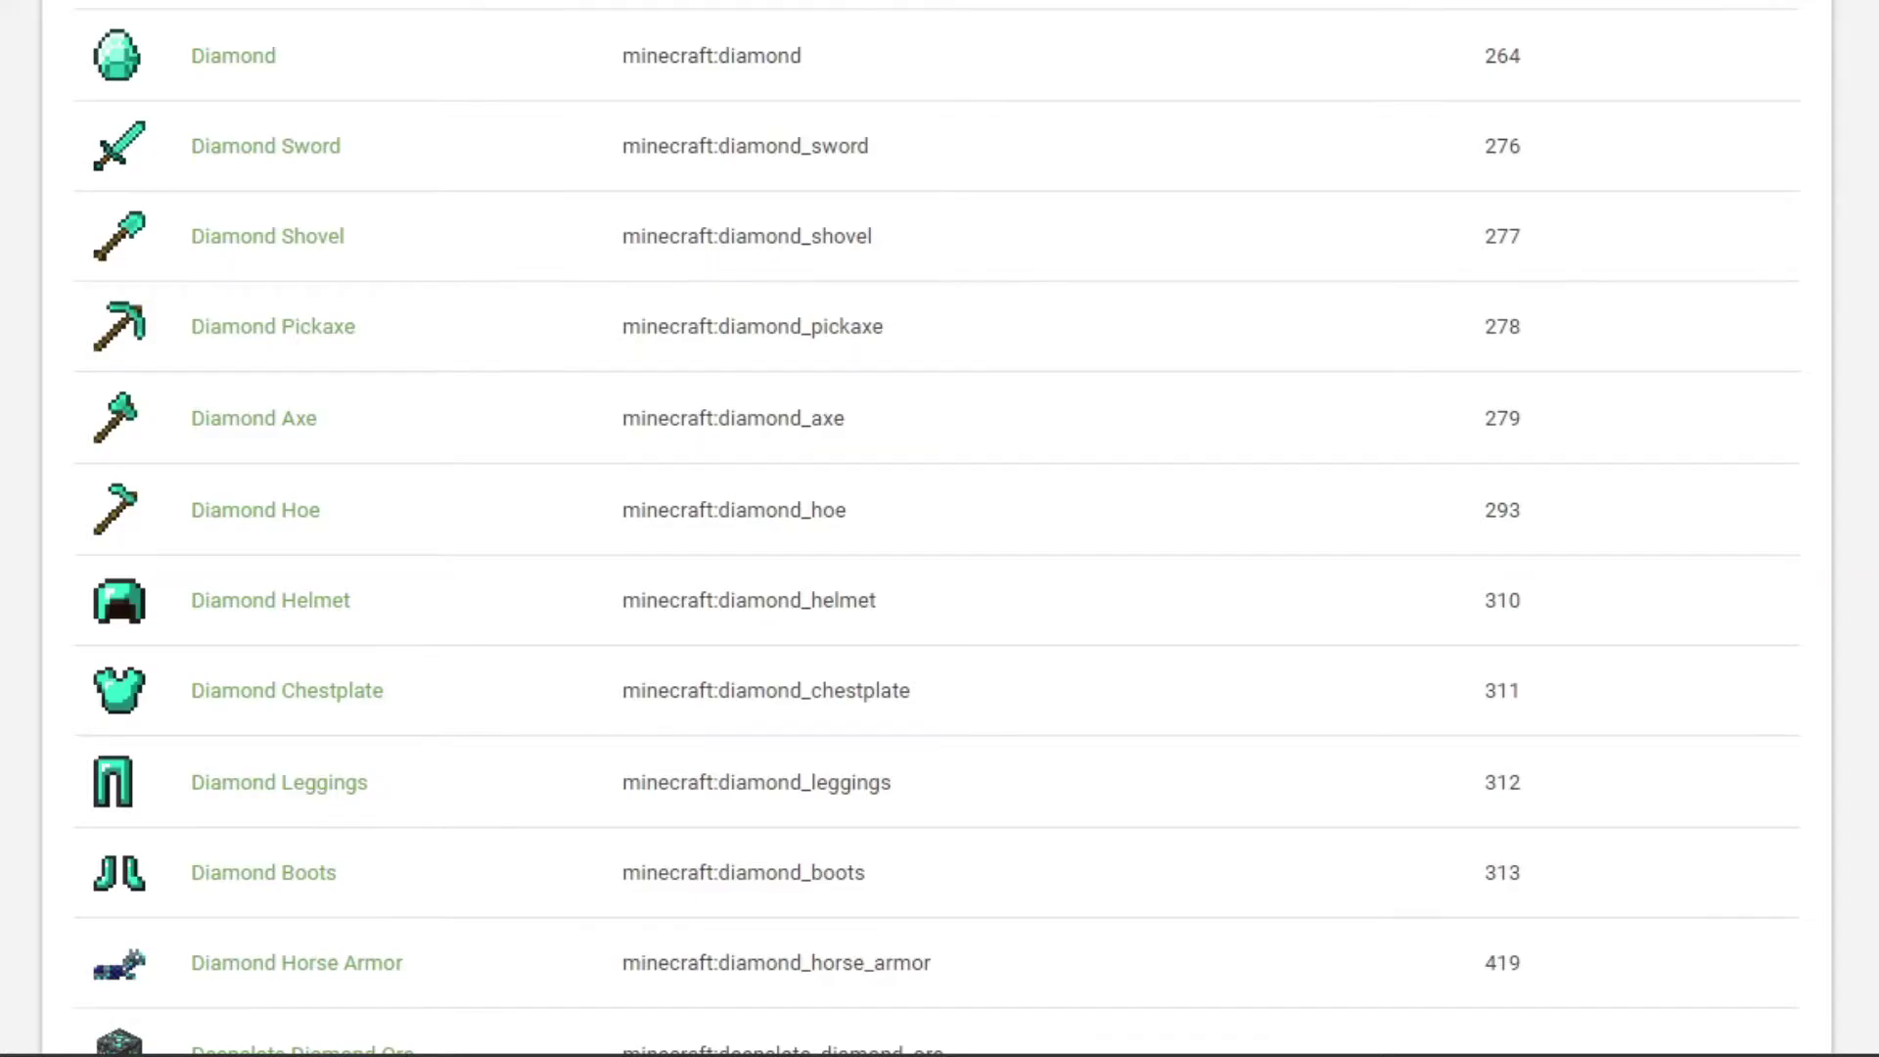
scroll(238, 33, down, 3)
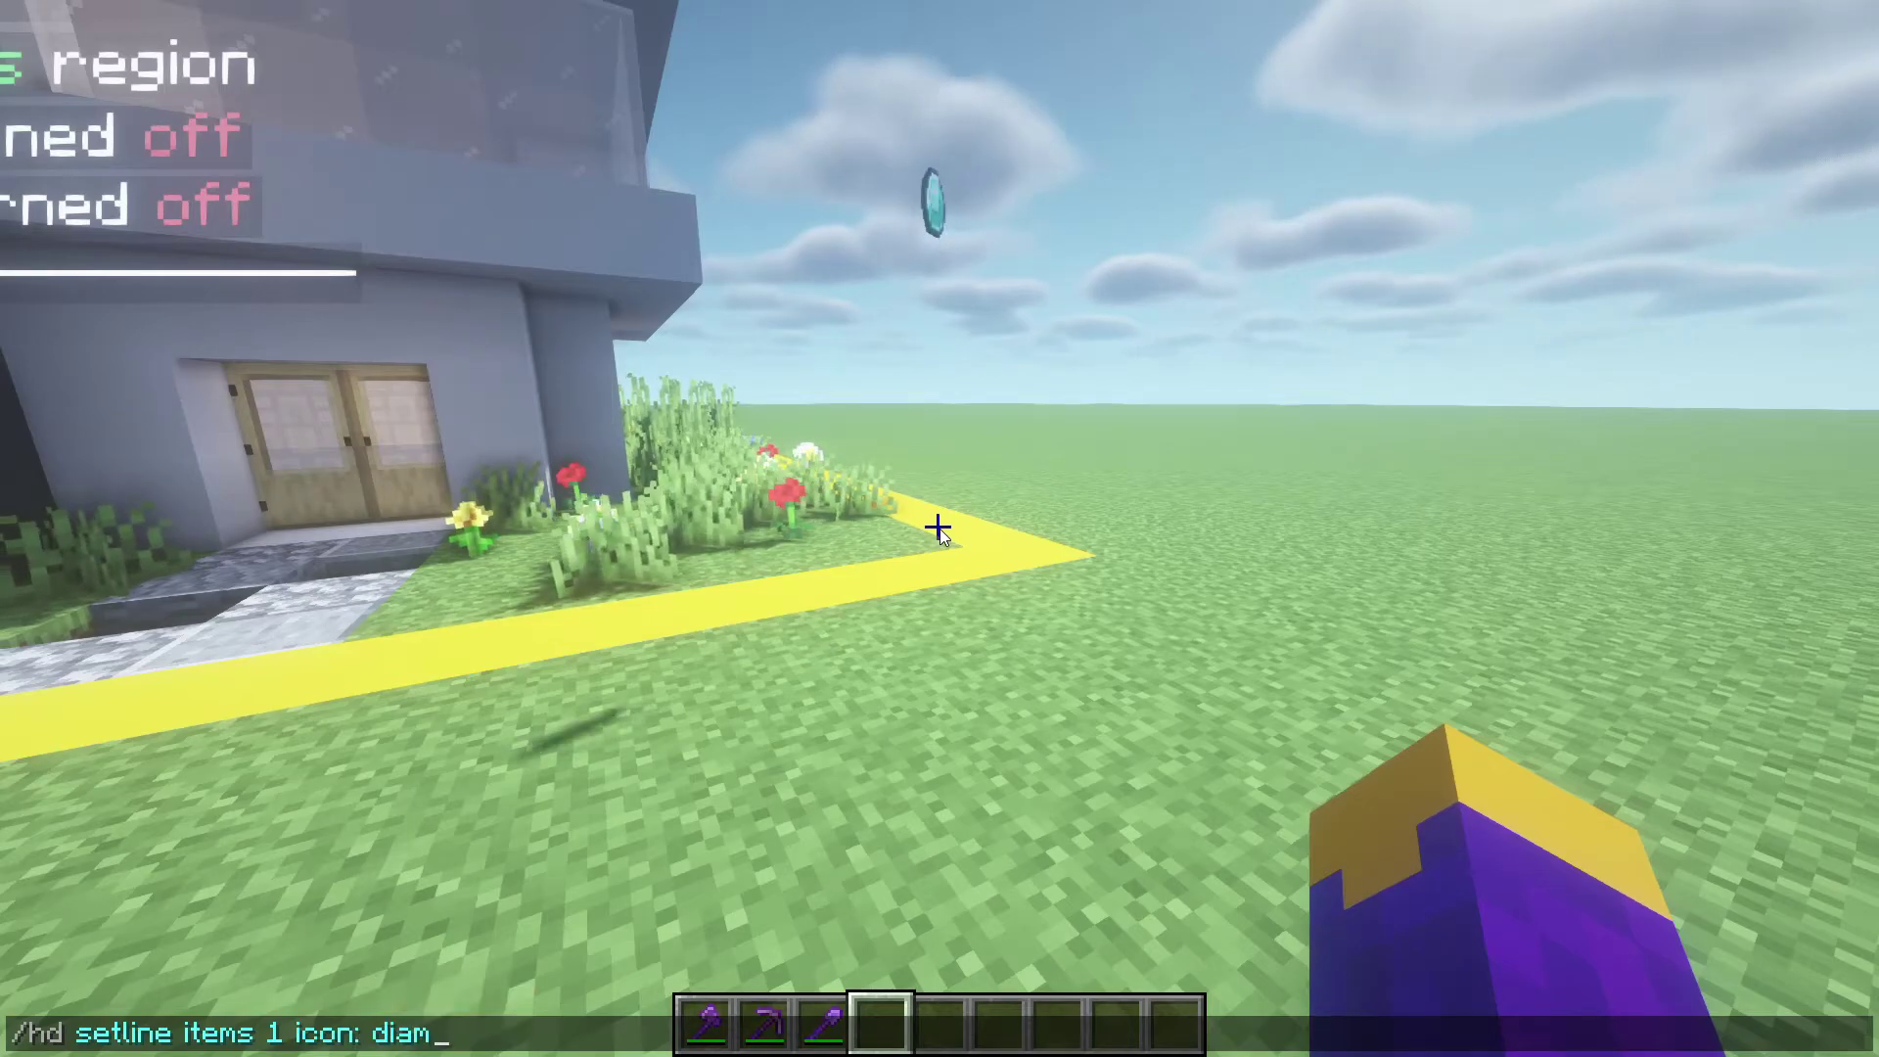
Step: Set the items hologram's first line to a diamond pickaxe and add a diamond axe line
key(Return)
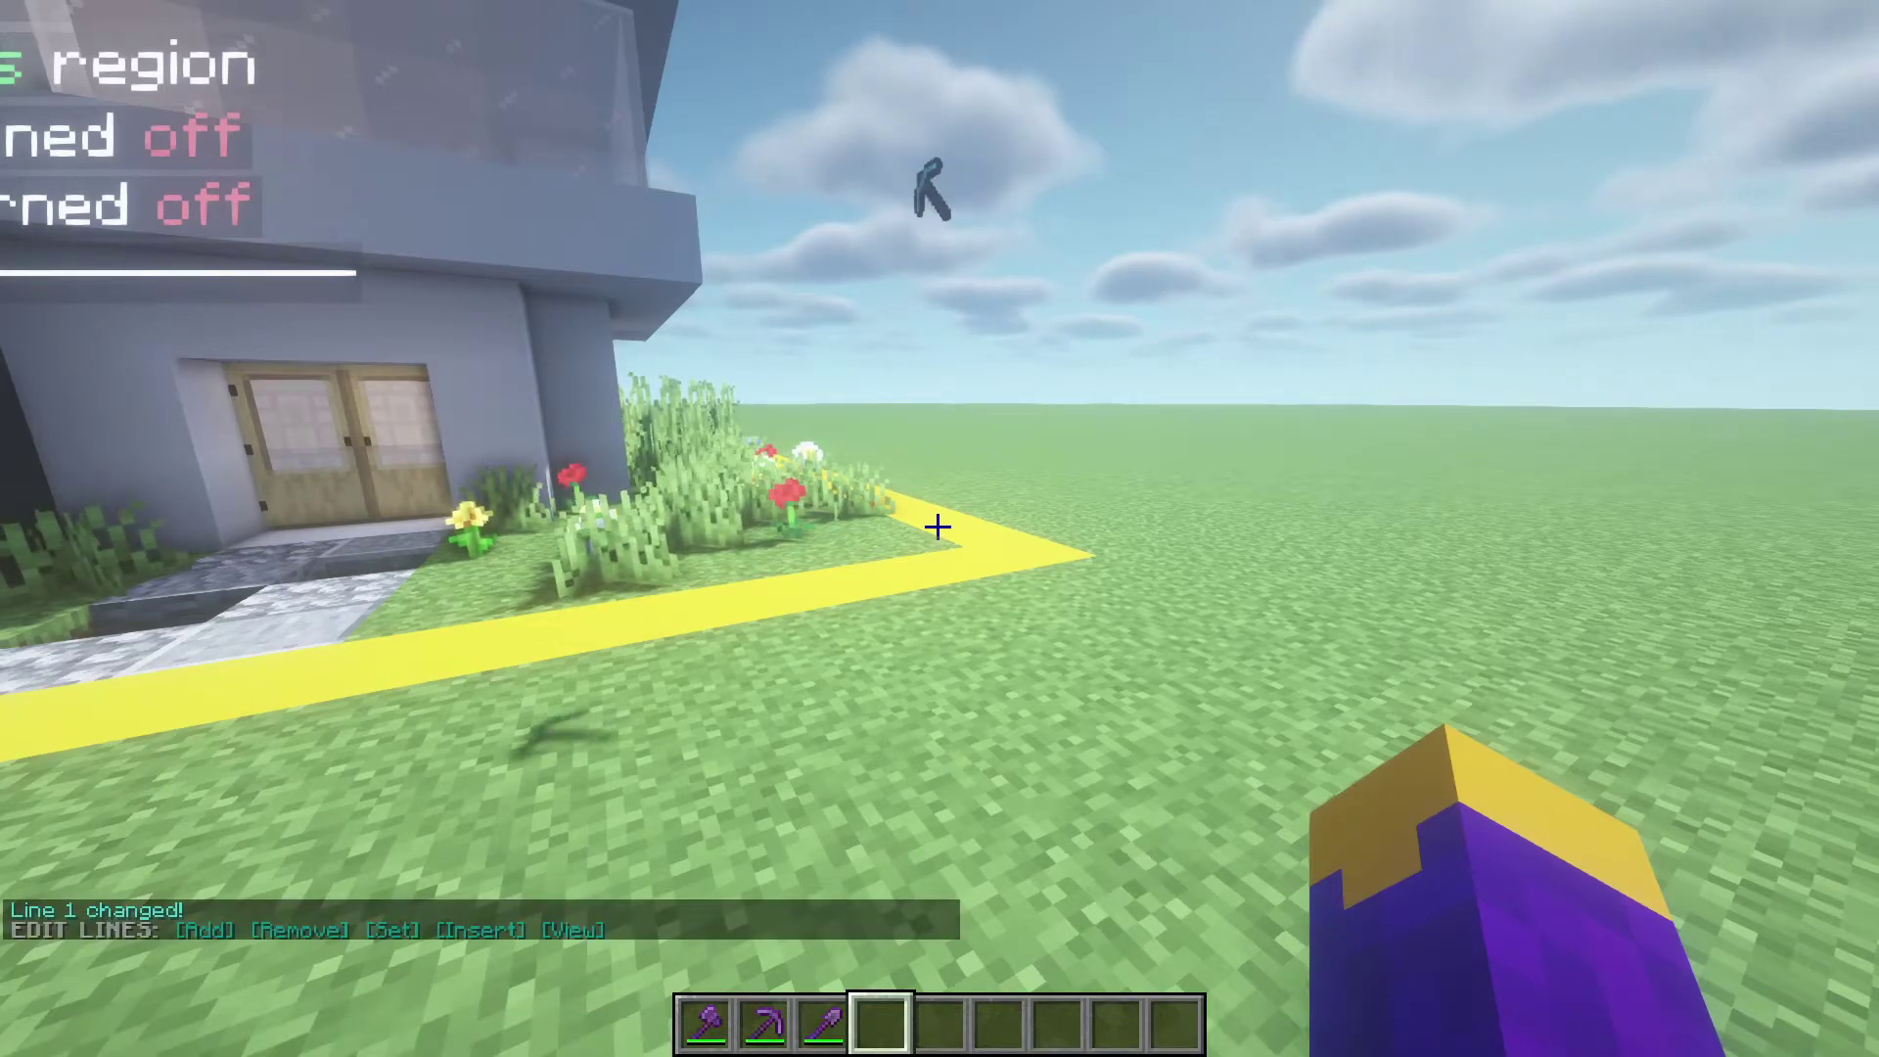
key(F2)
key(slash)
text(hd addline items icon: diamond axe)
key(Return)
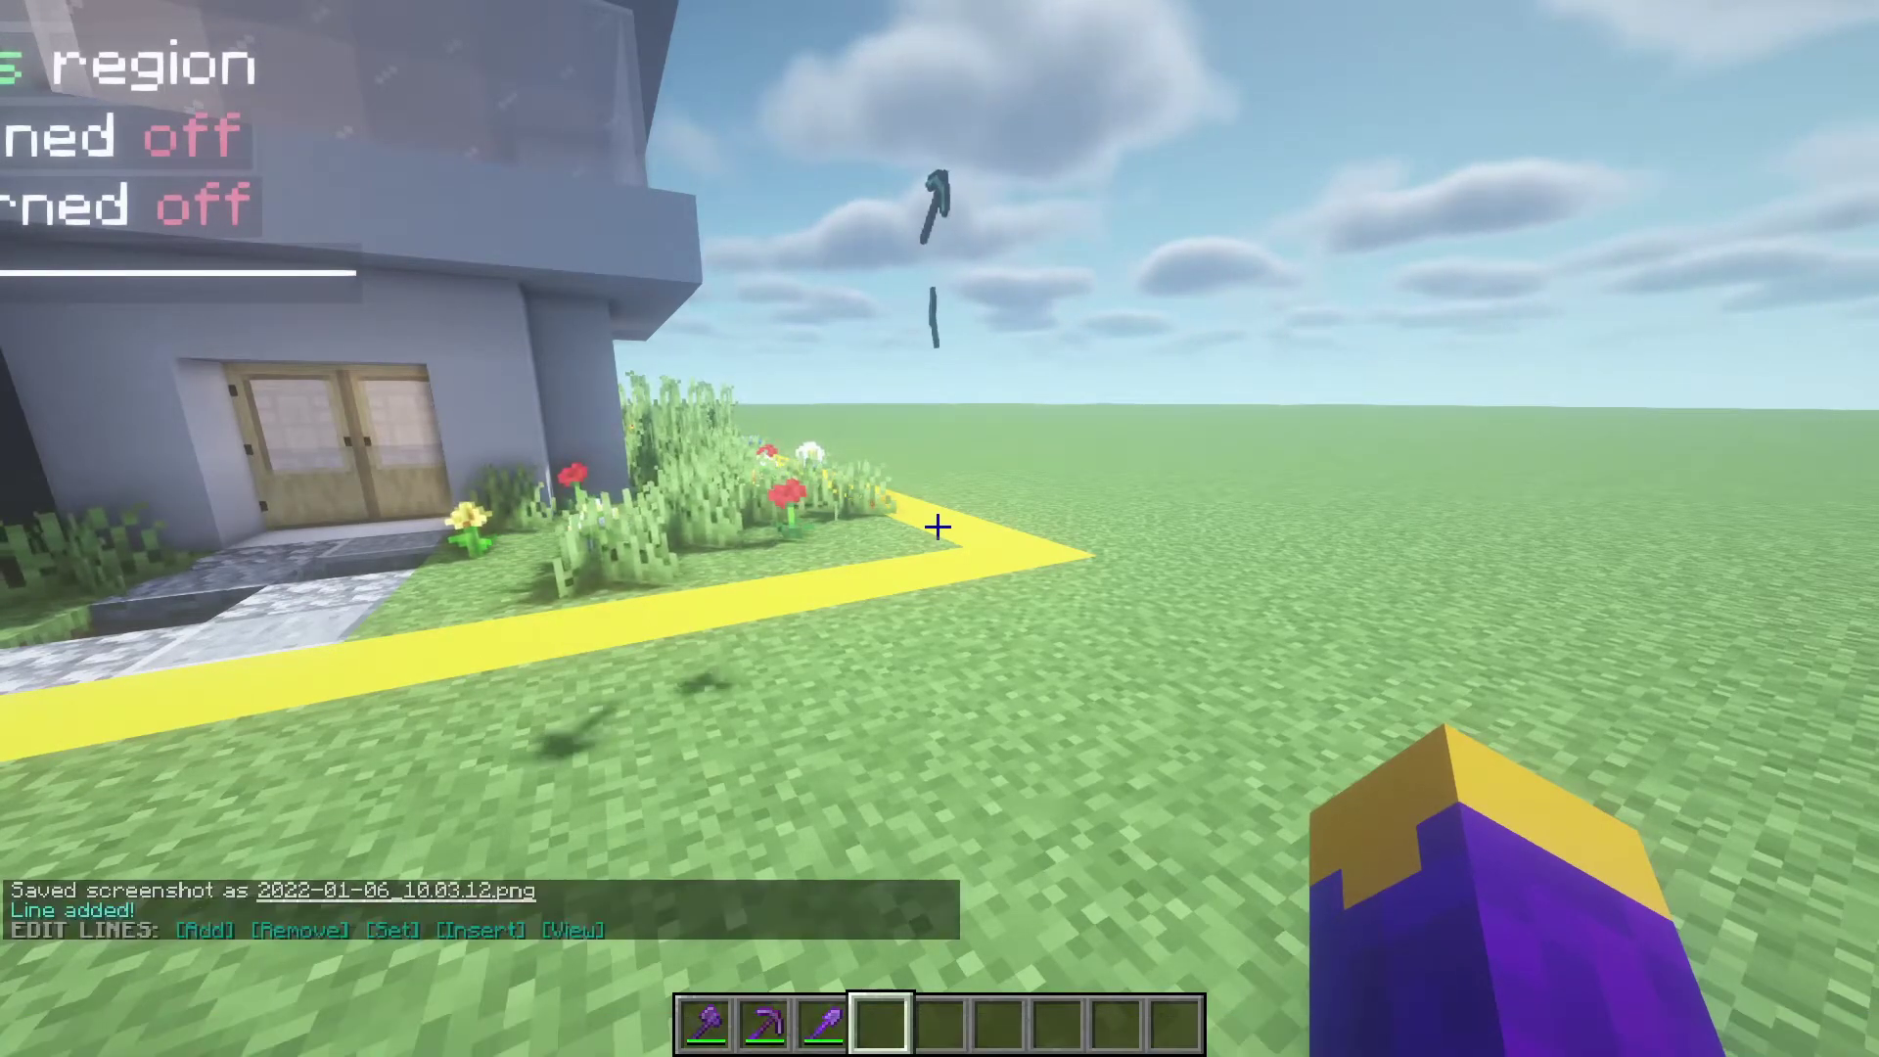
Step: Insert a diamond shovel line after the pickaxe and walk up to view the icons
key(slash)
text(hd insertline items 1 )
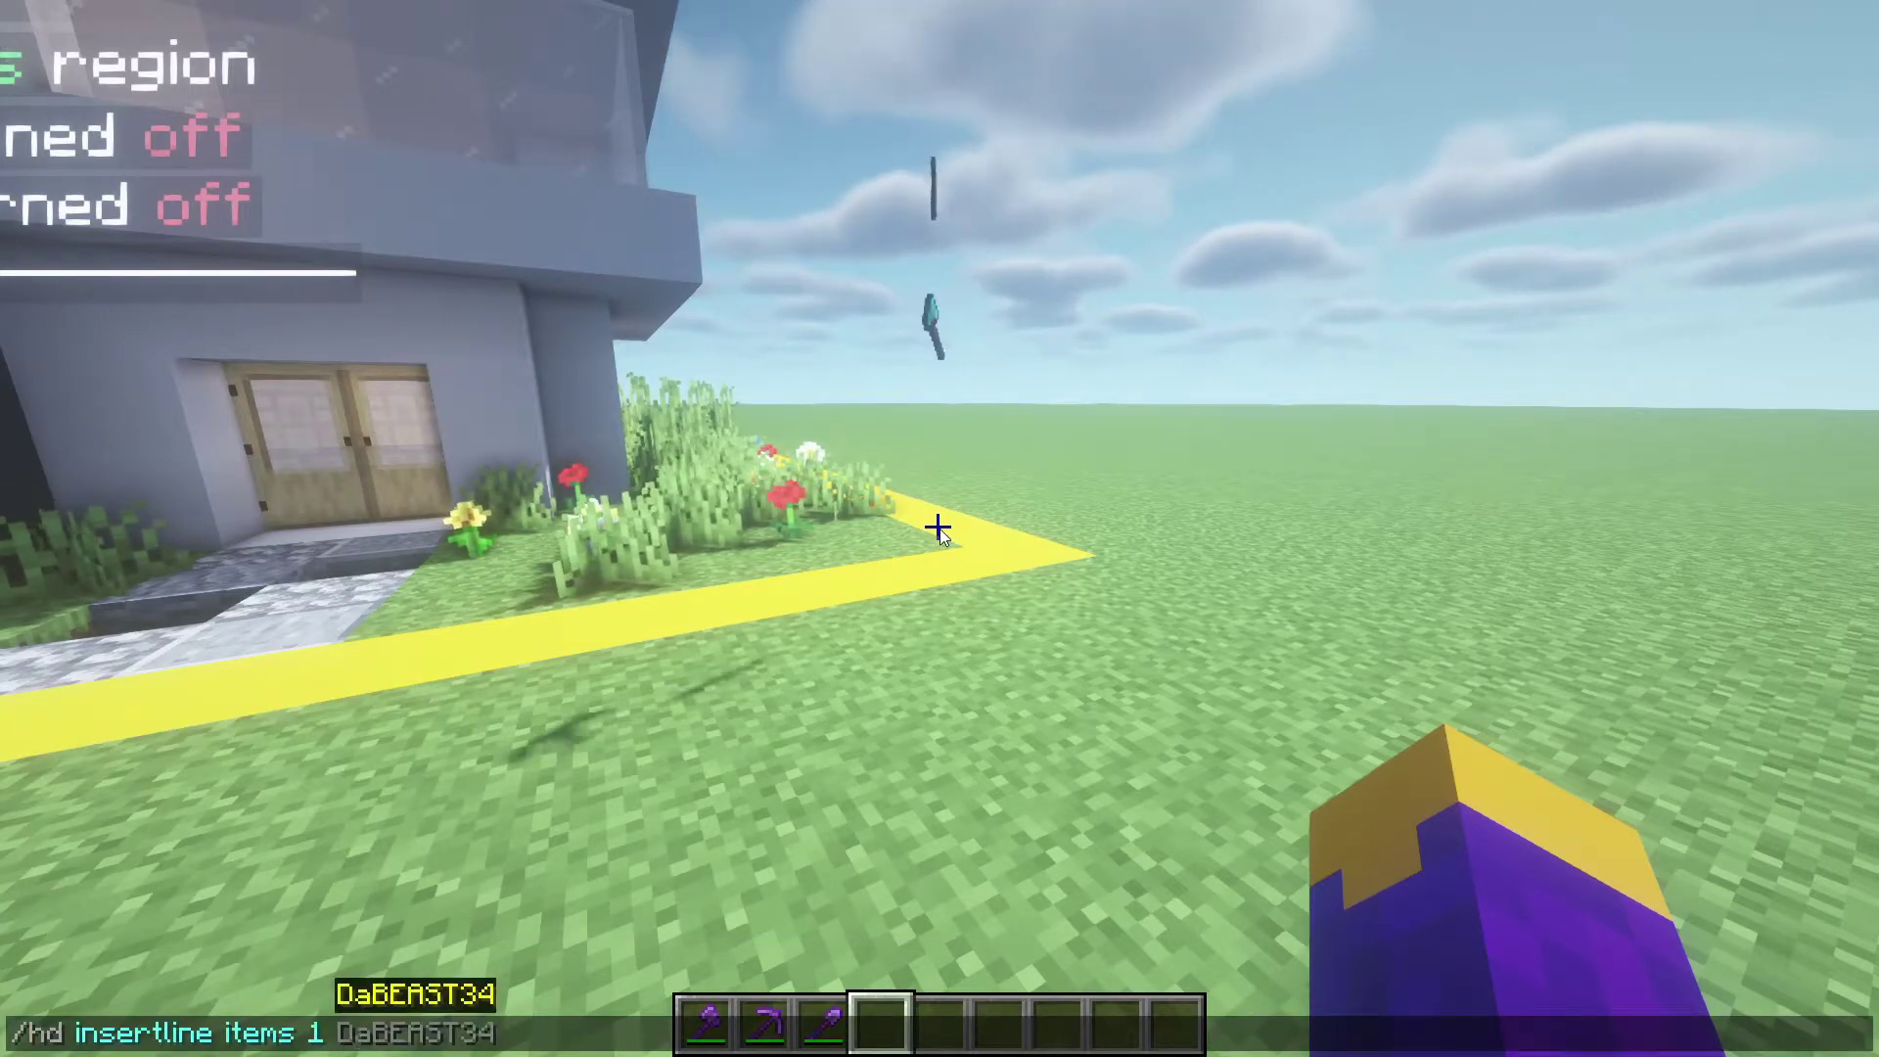
text(icon: diamond shovel)
key(Return)
key(w)
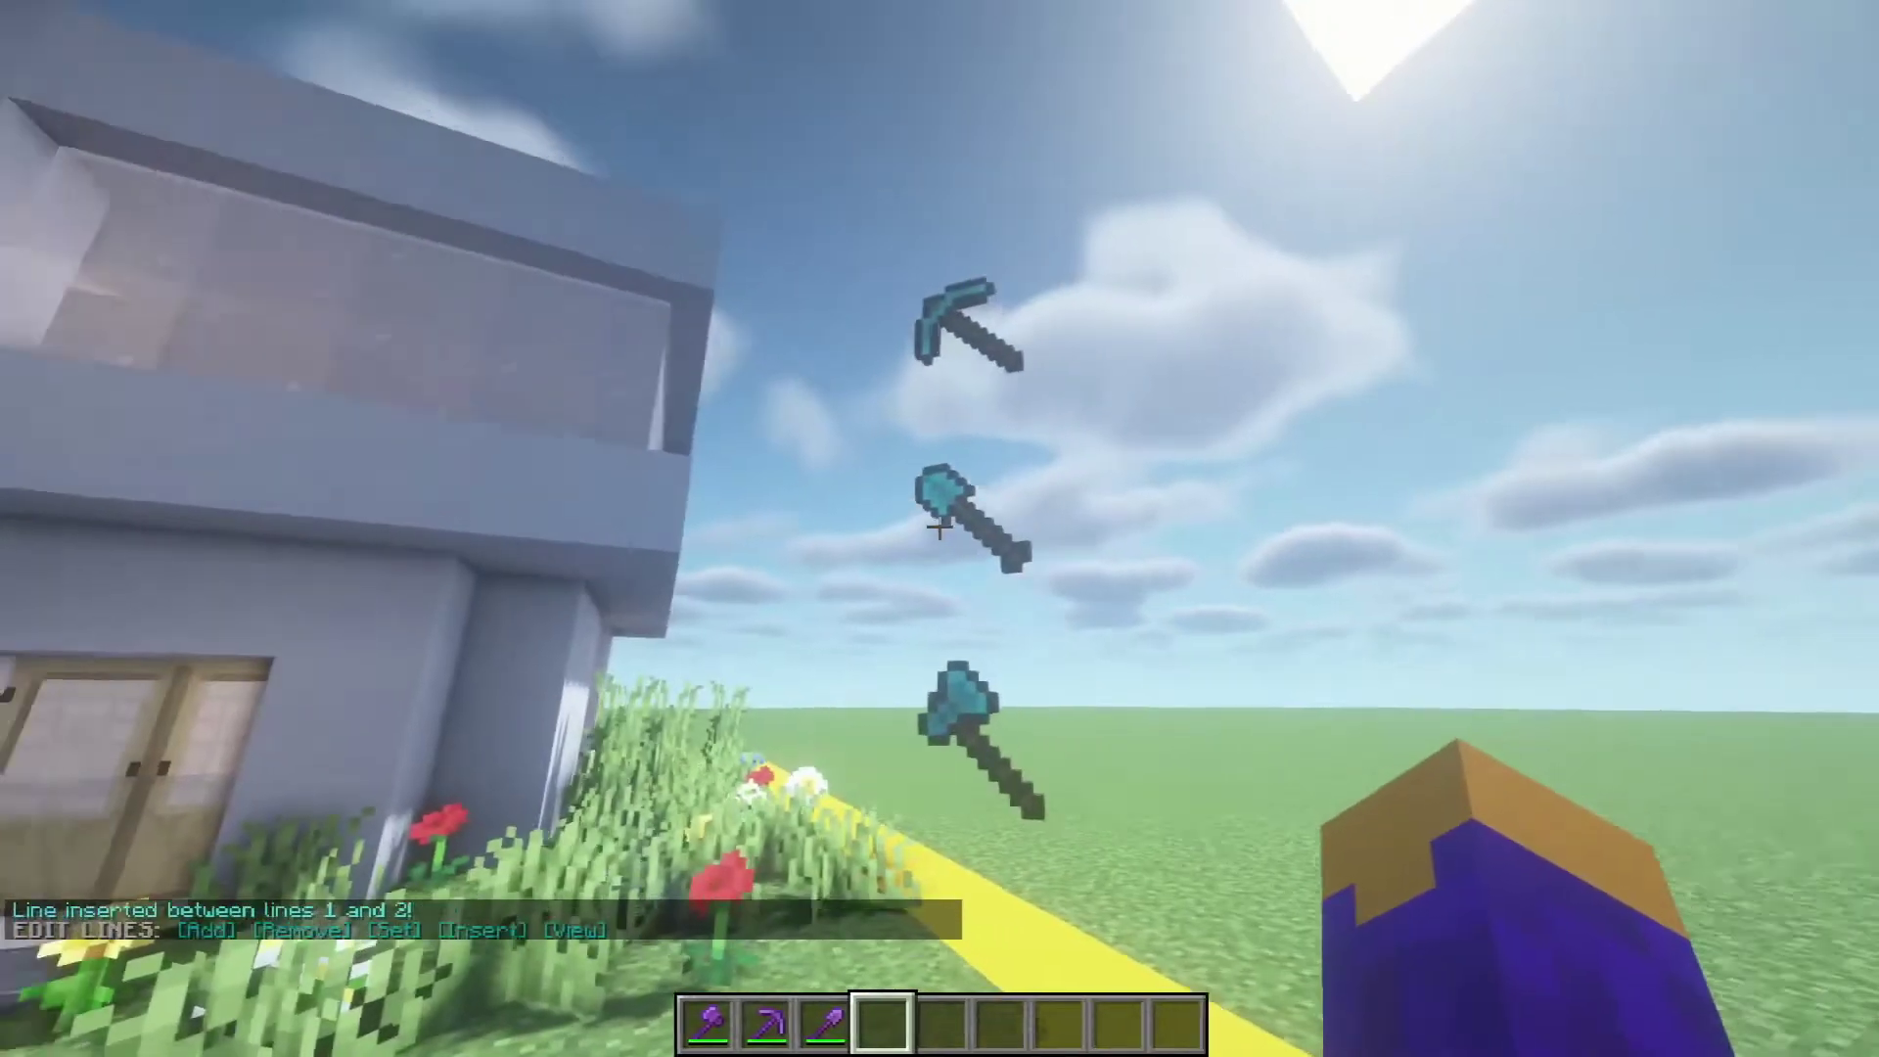
key(w)
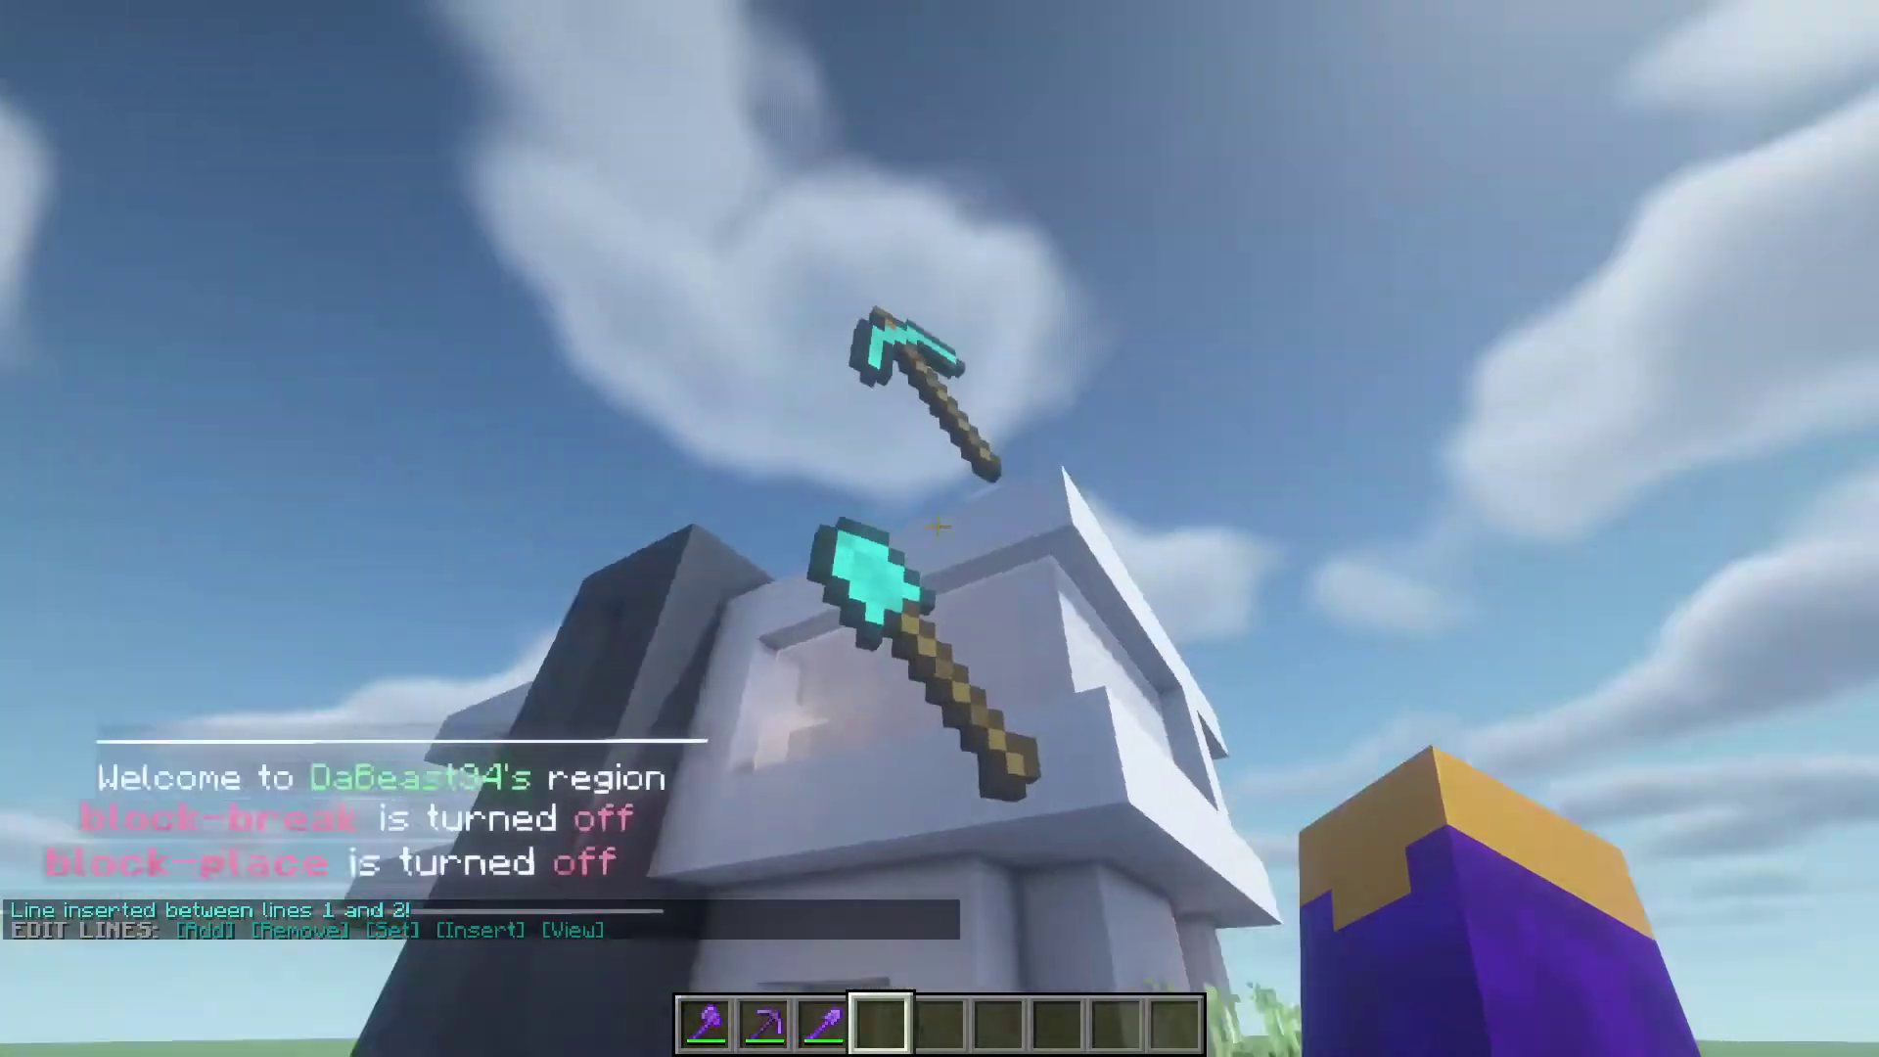
key(s)
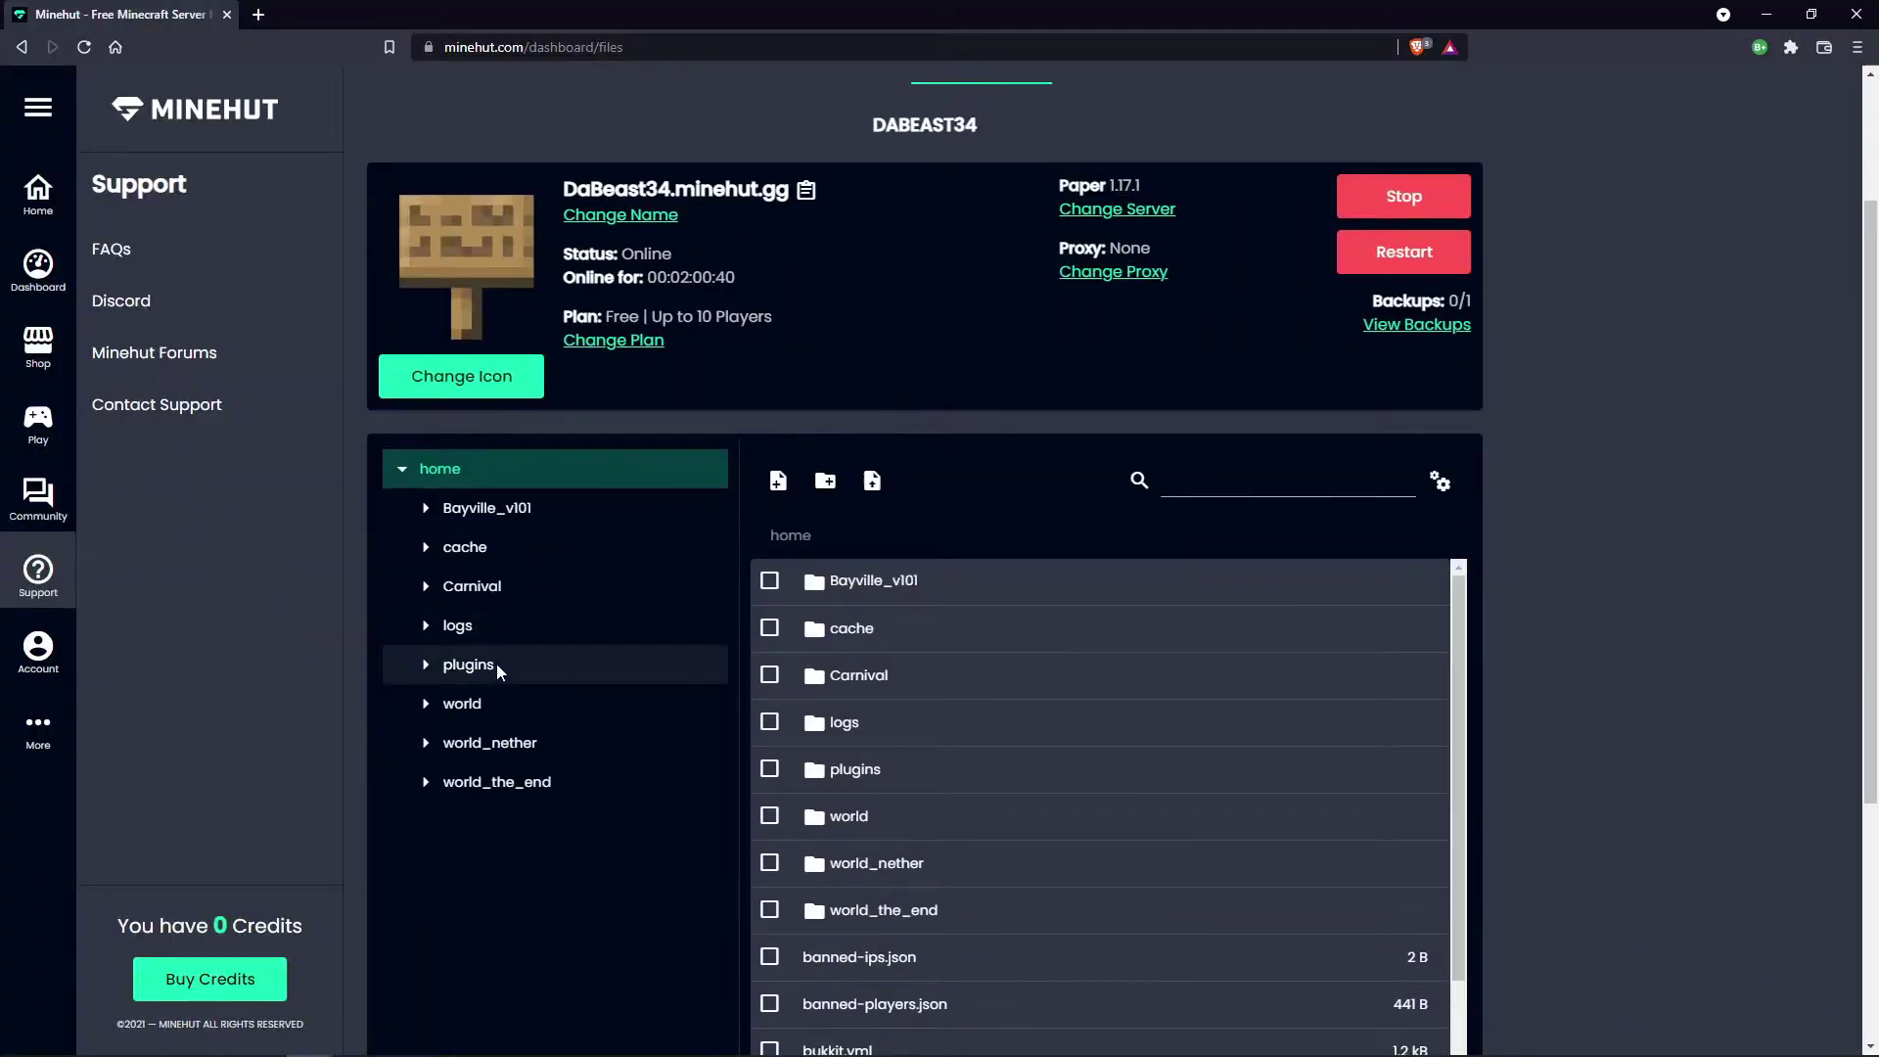
Step: Open plugins > HolographicDisplays in Minehut's file manager and upload bukkit.png
click(497, 664)
click(38, 730)
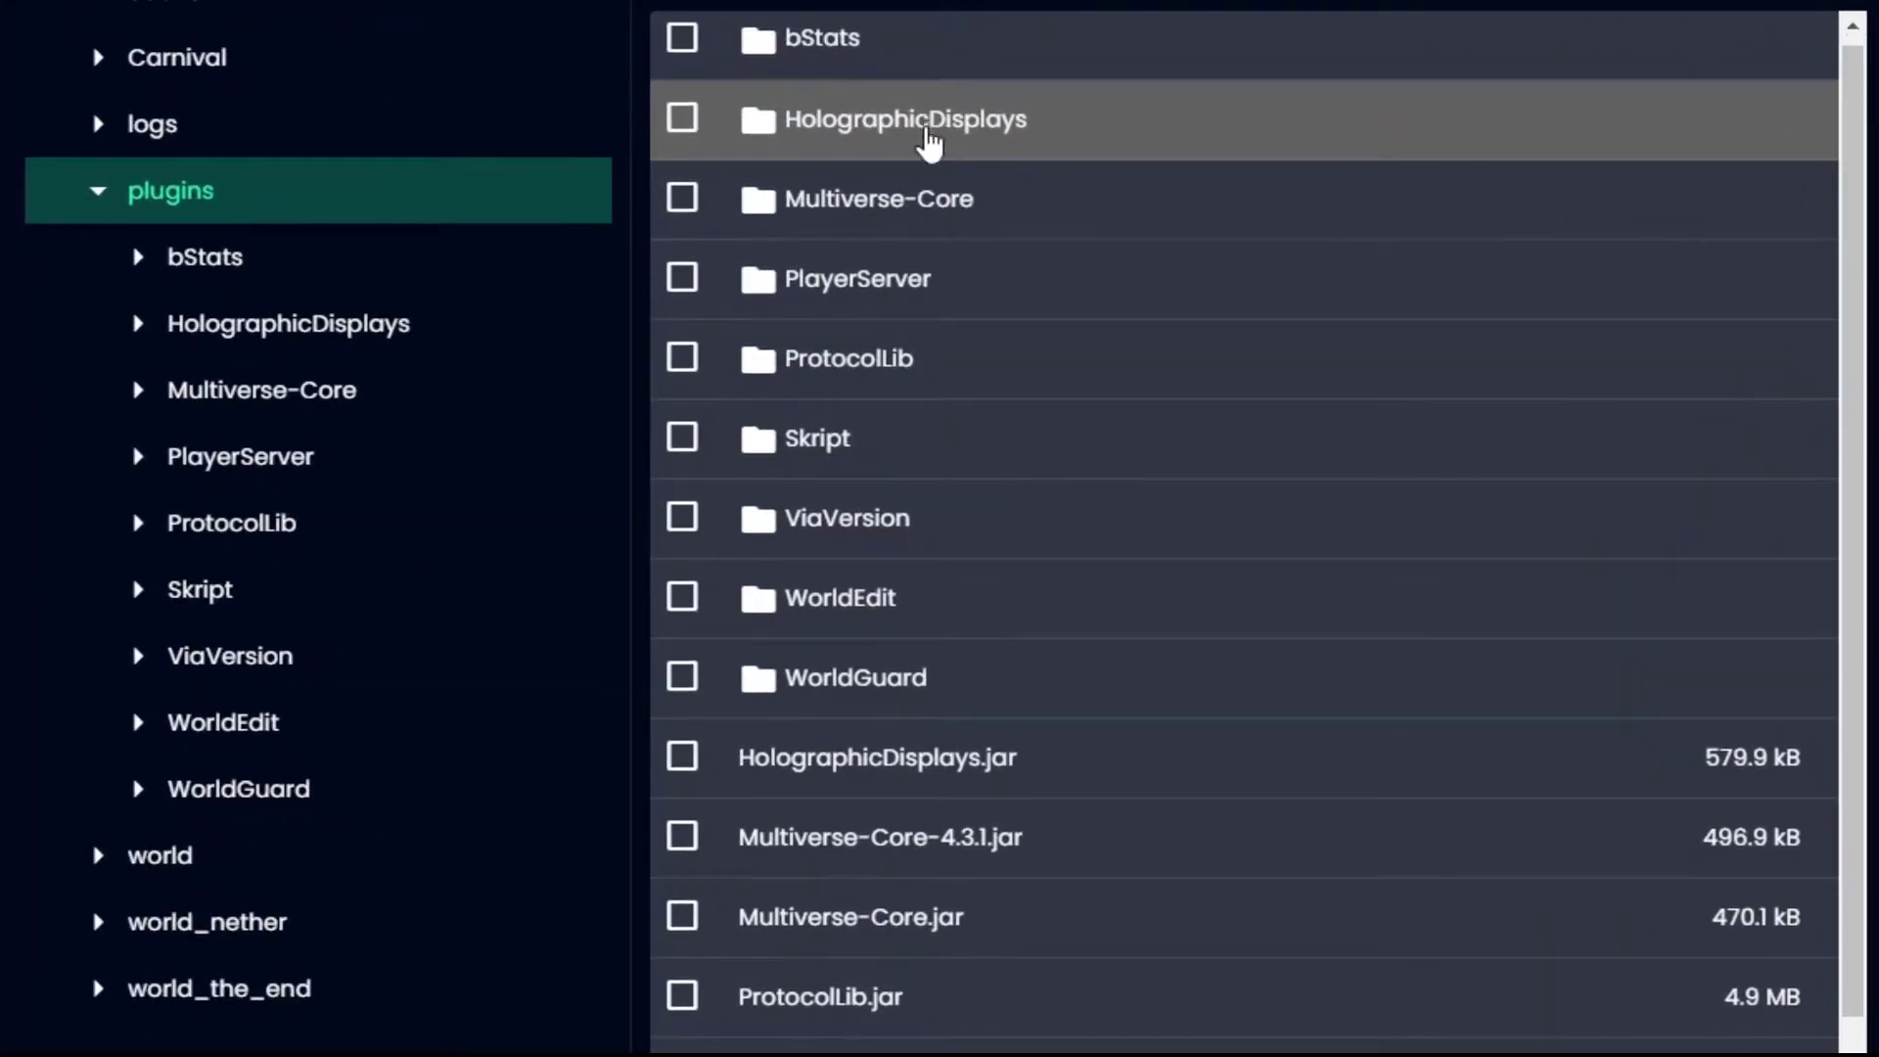
scroll(928, 143, down, 1)
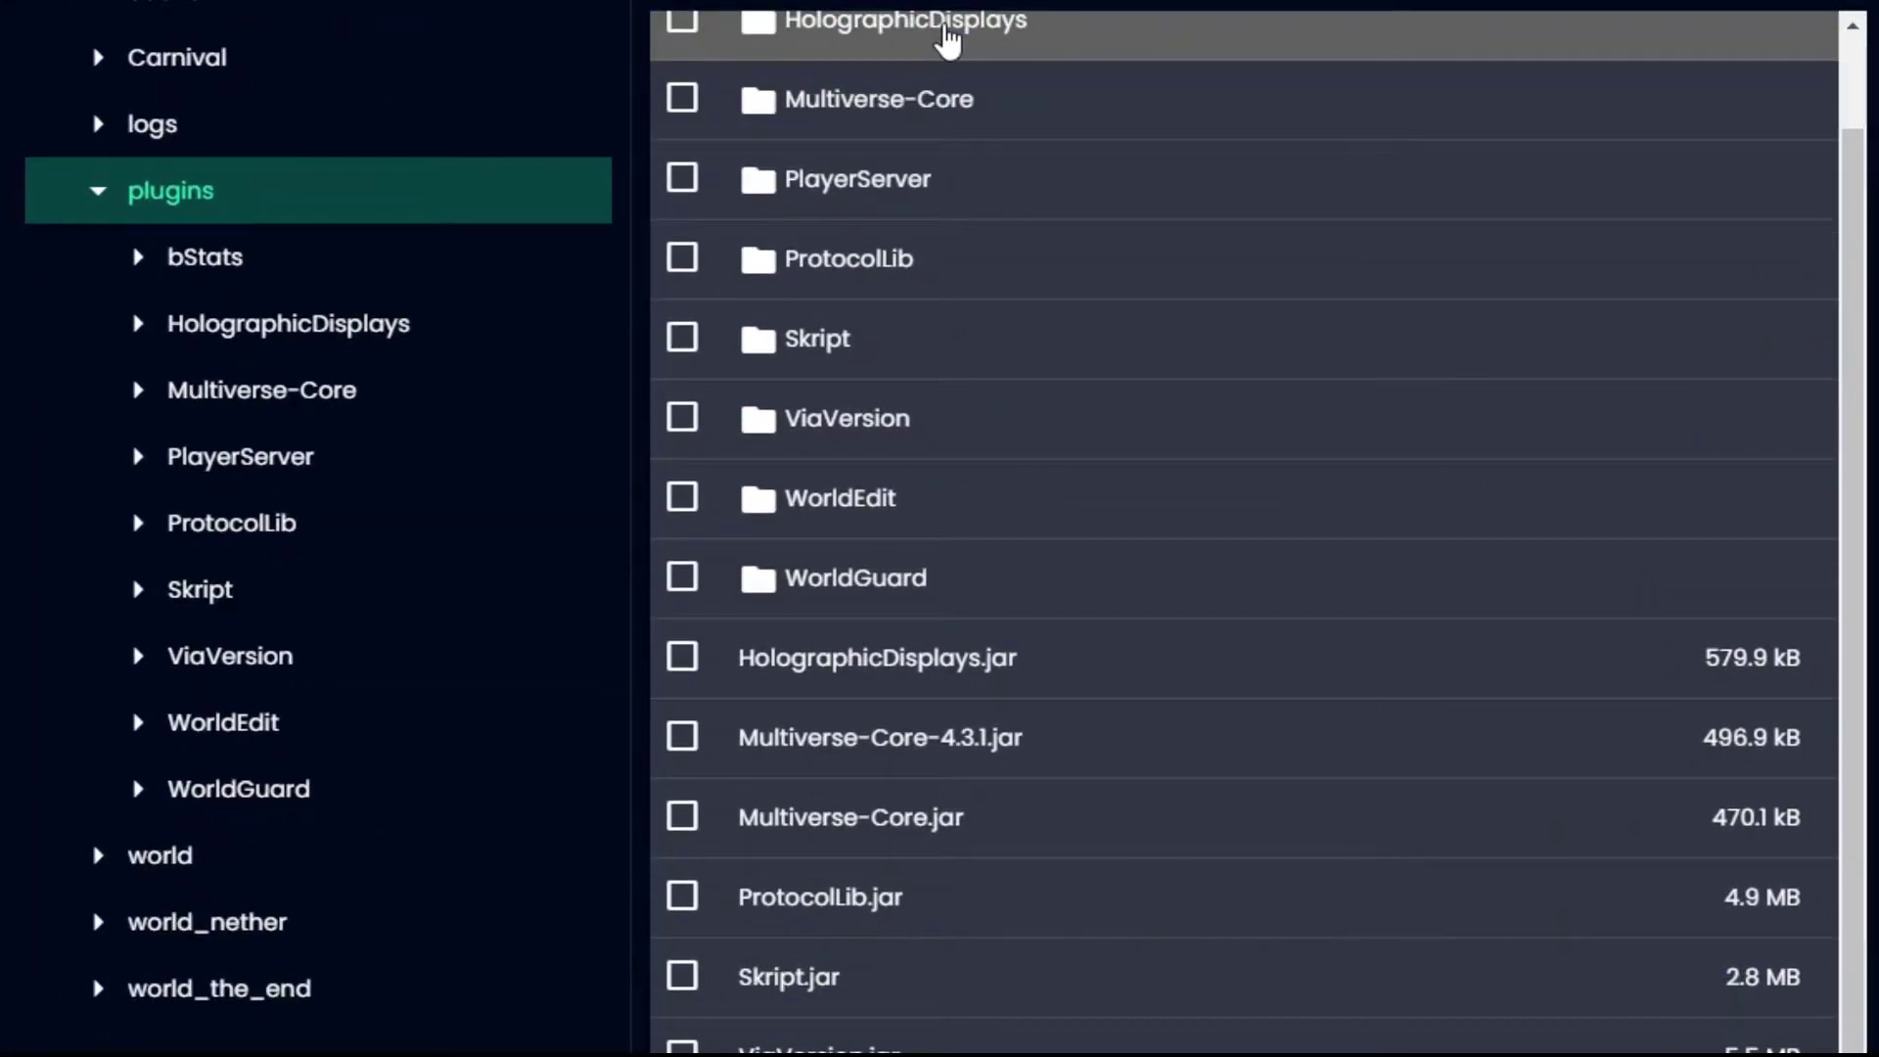
click(936, 39)
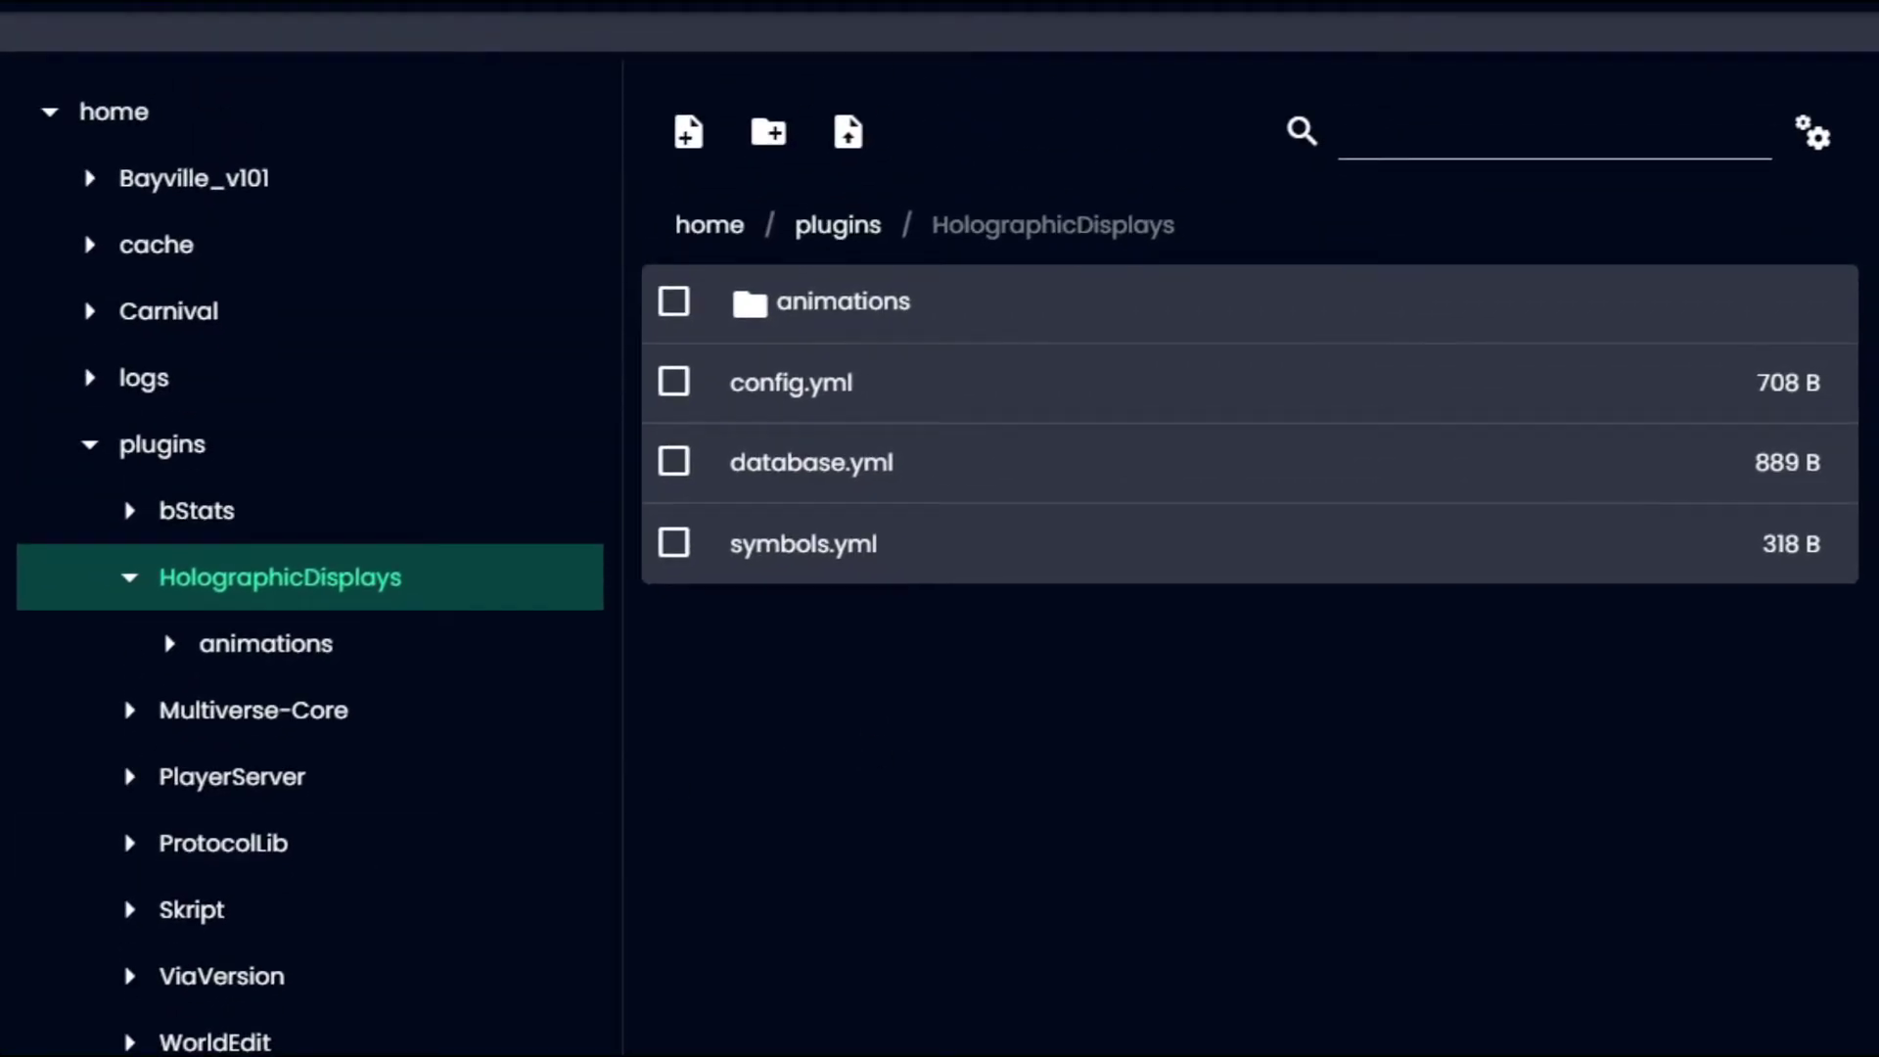
click(834, 135)
click(1523, 600)
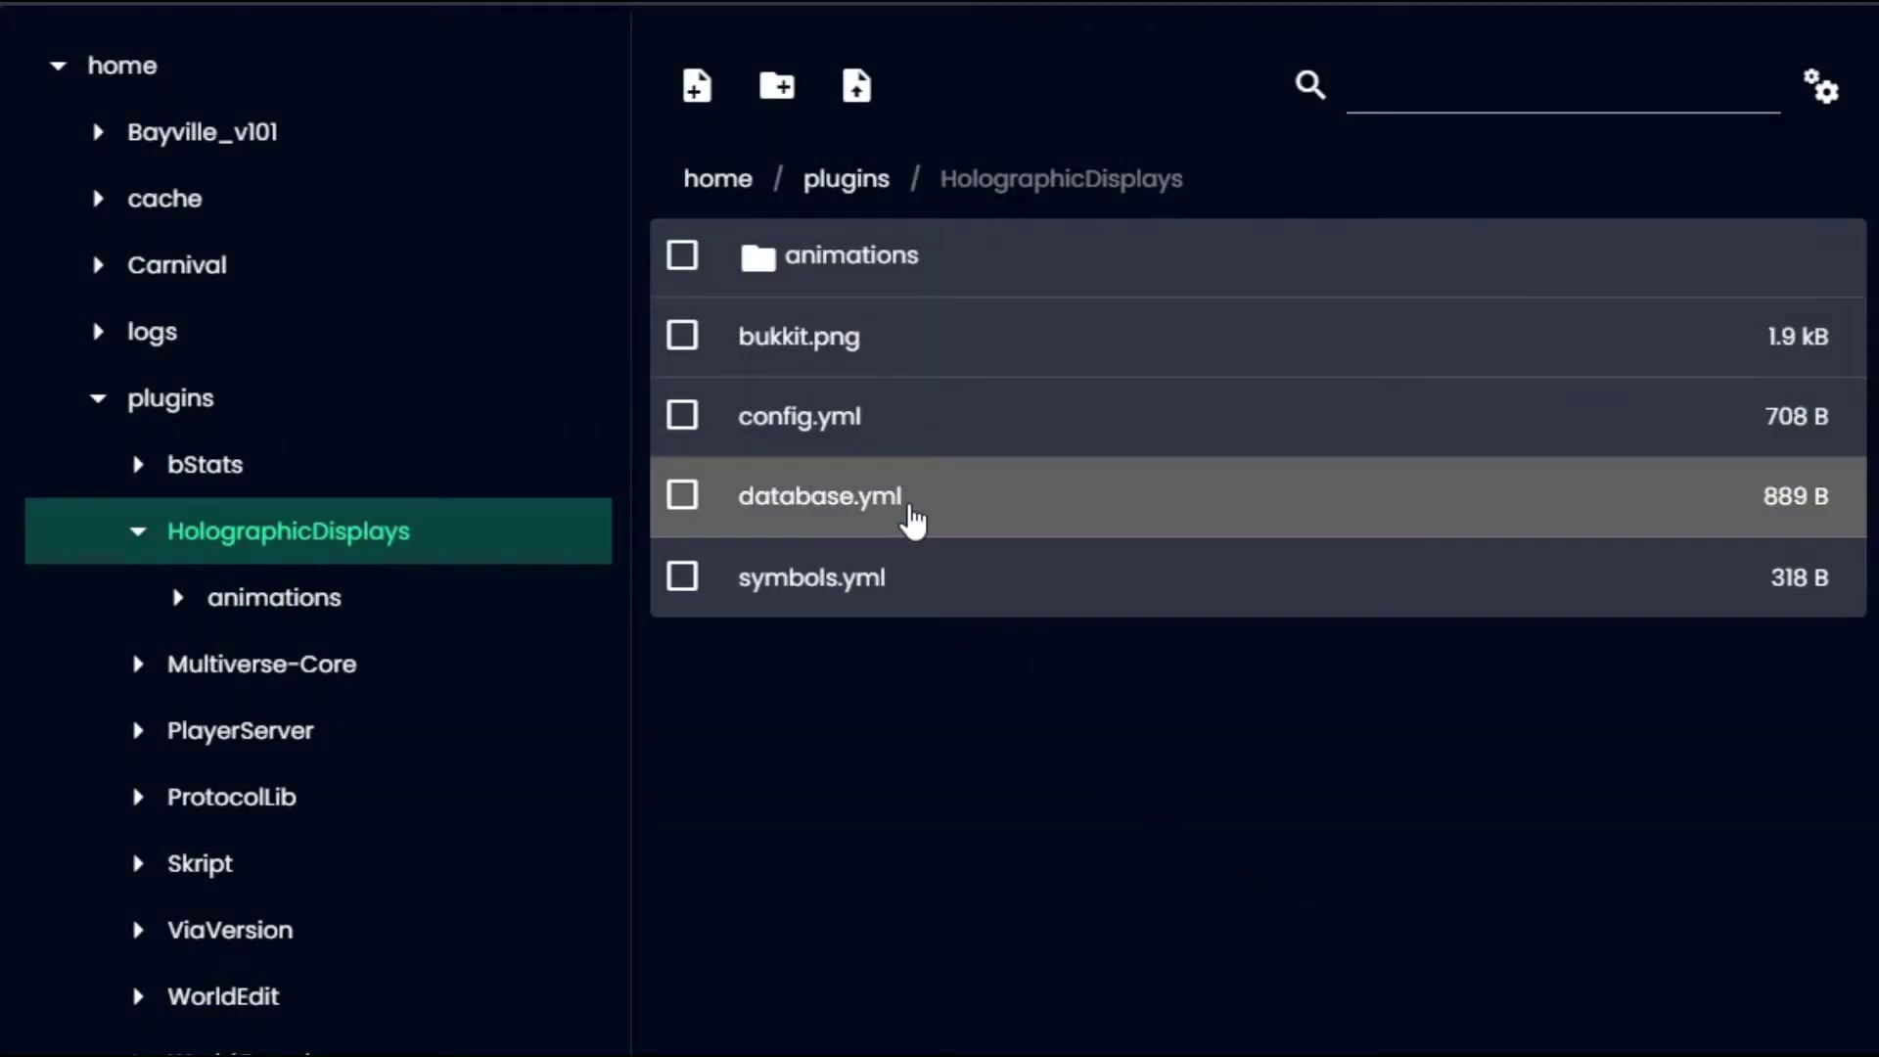
Step: Reload the hologram plugin and create a new hologram named exampleImage
text(/hd reload)
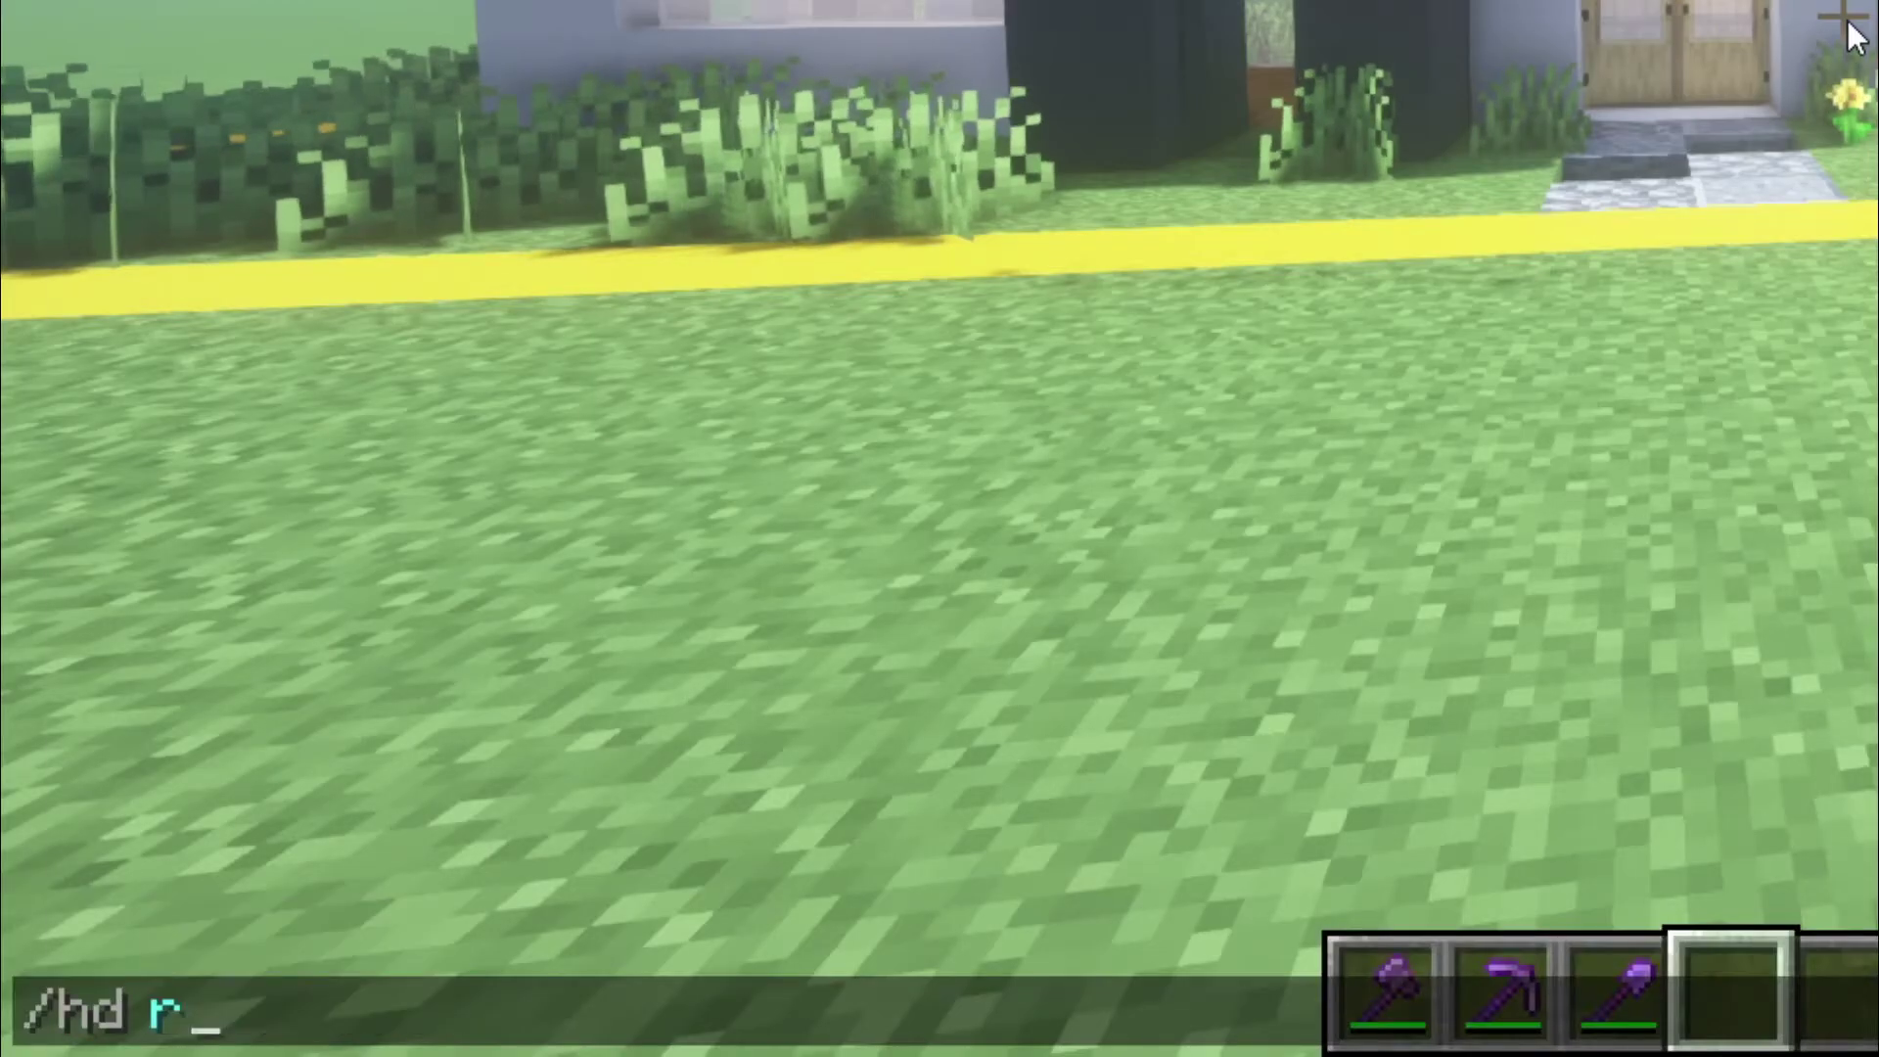
key(Return)
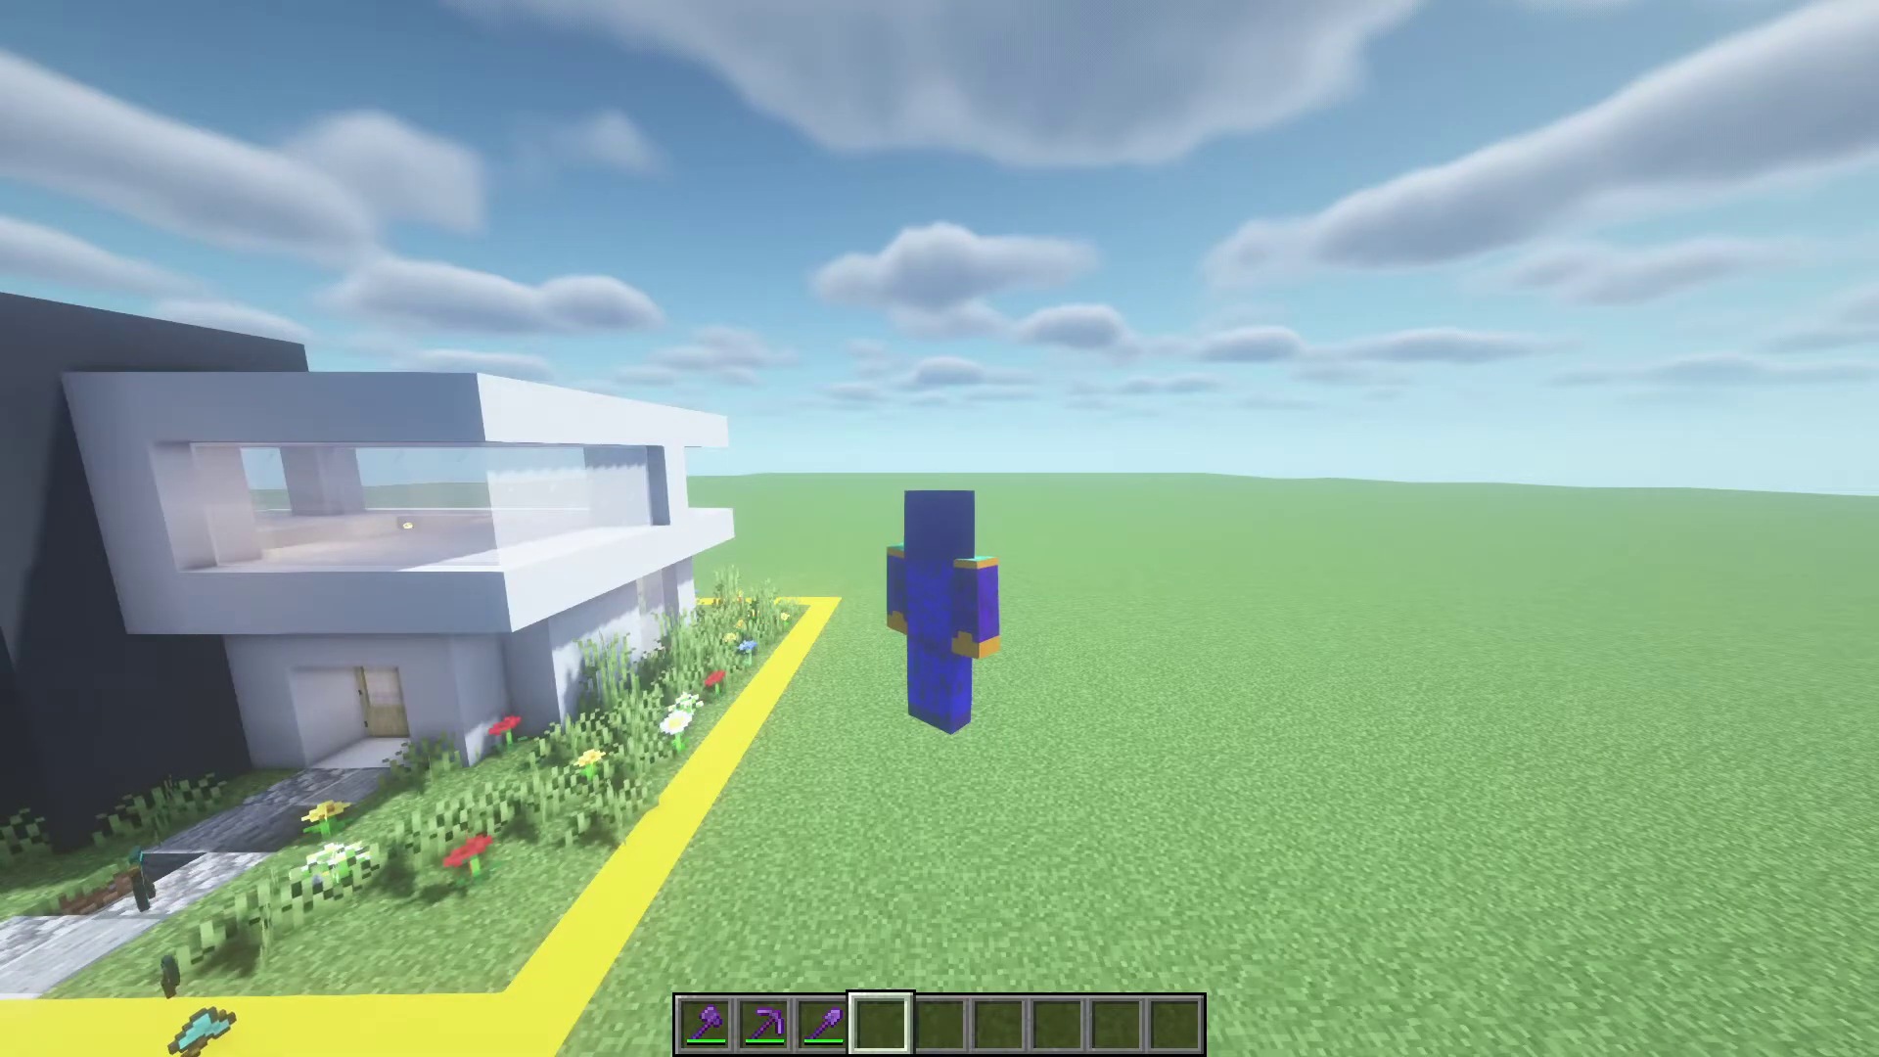
text(/hd c)
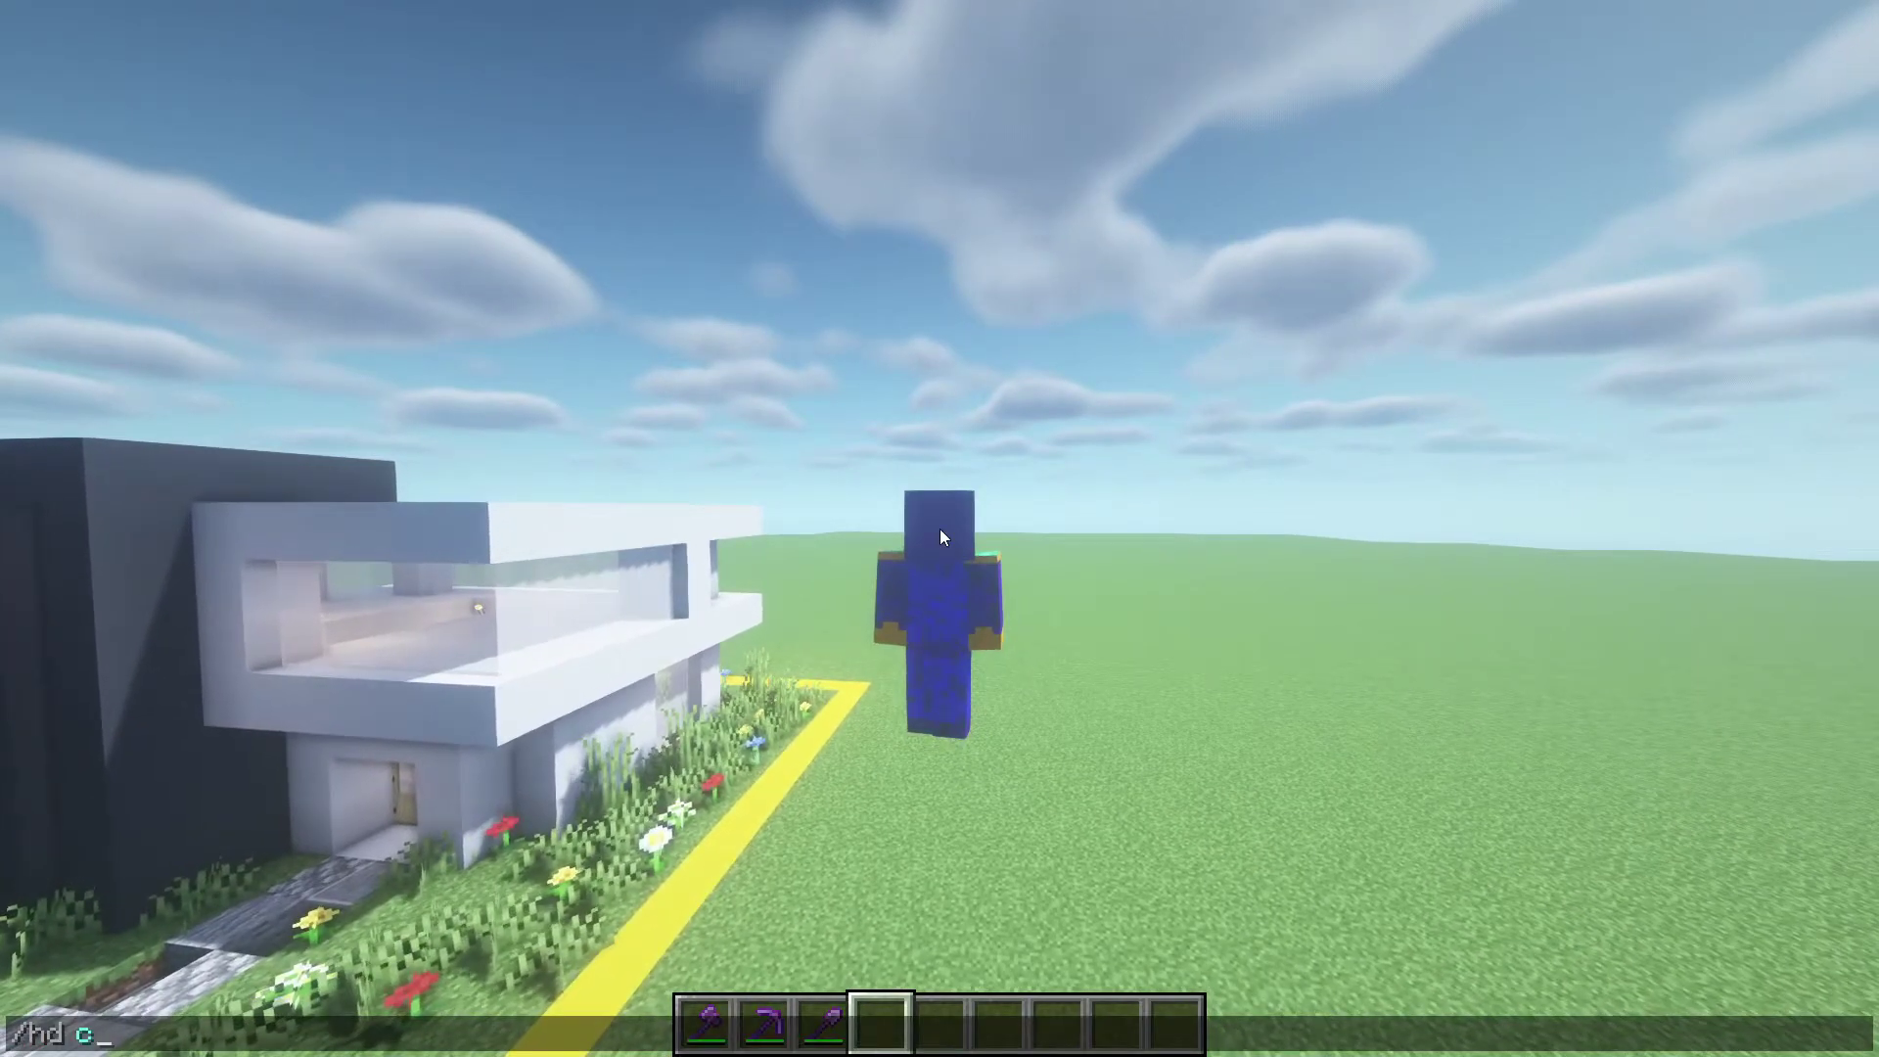
text(reate exampleImage)
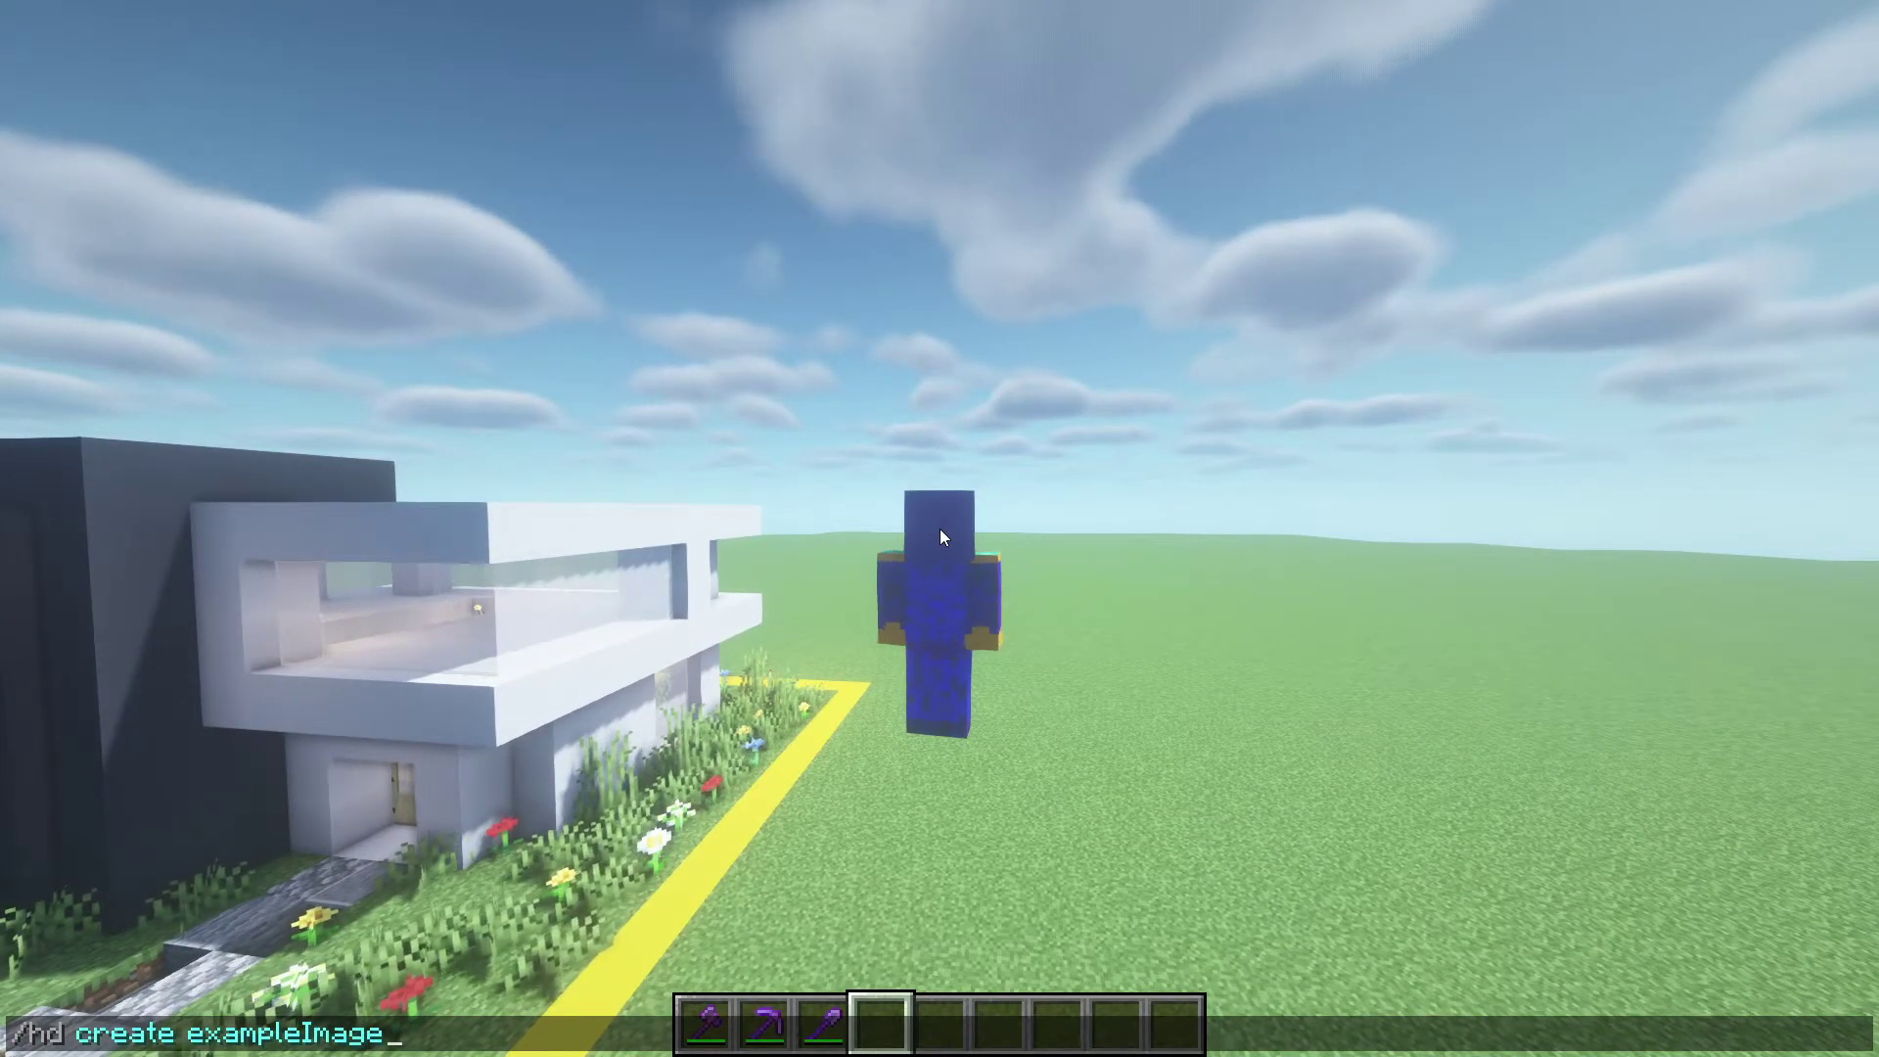
key(Return)
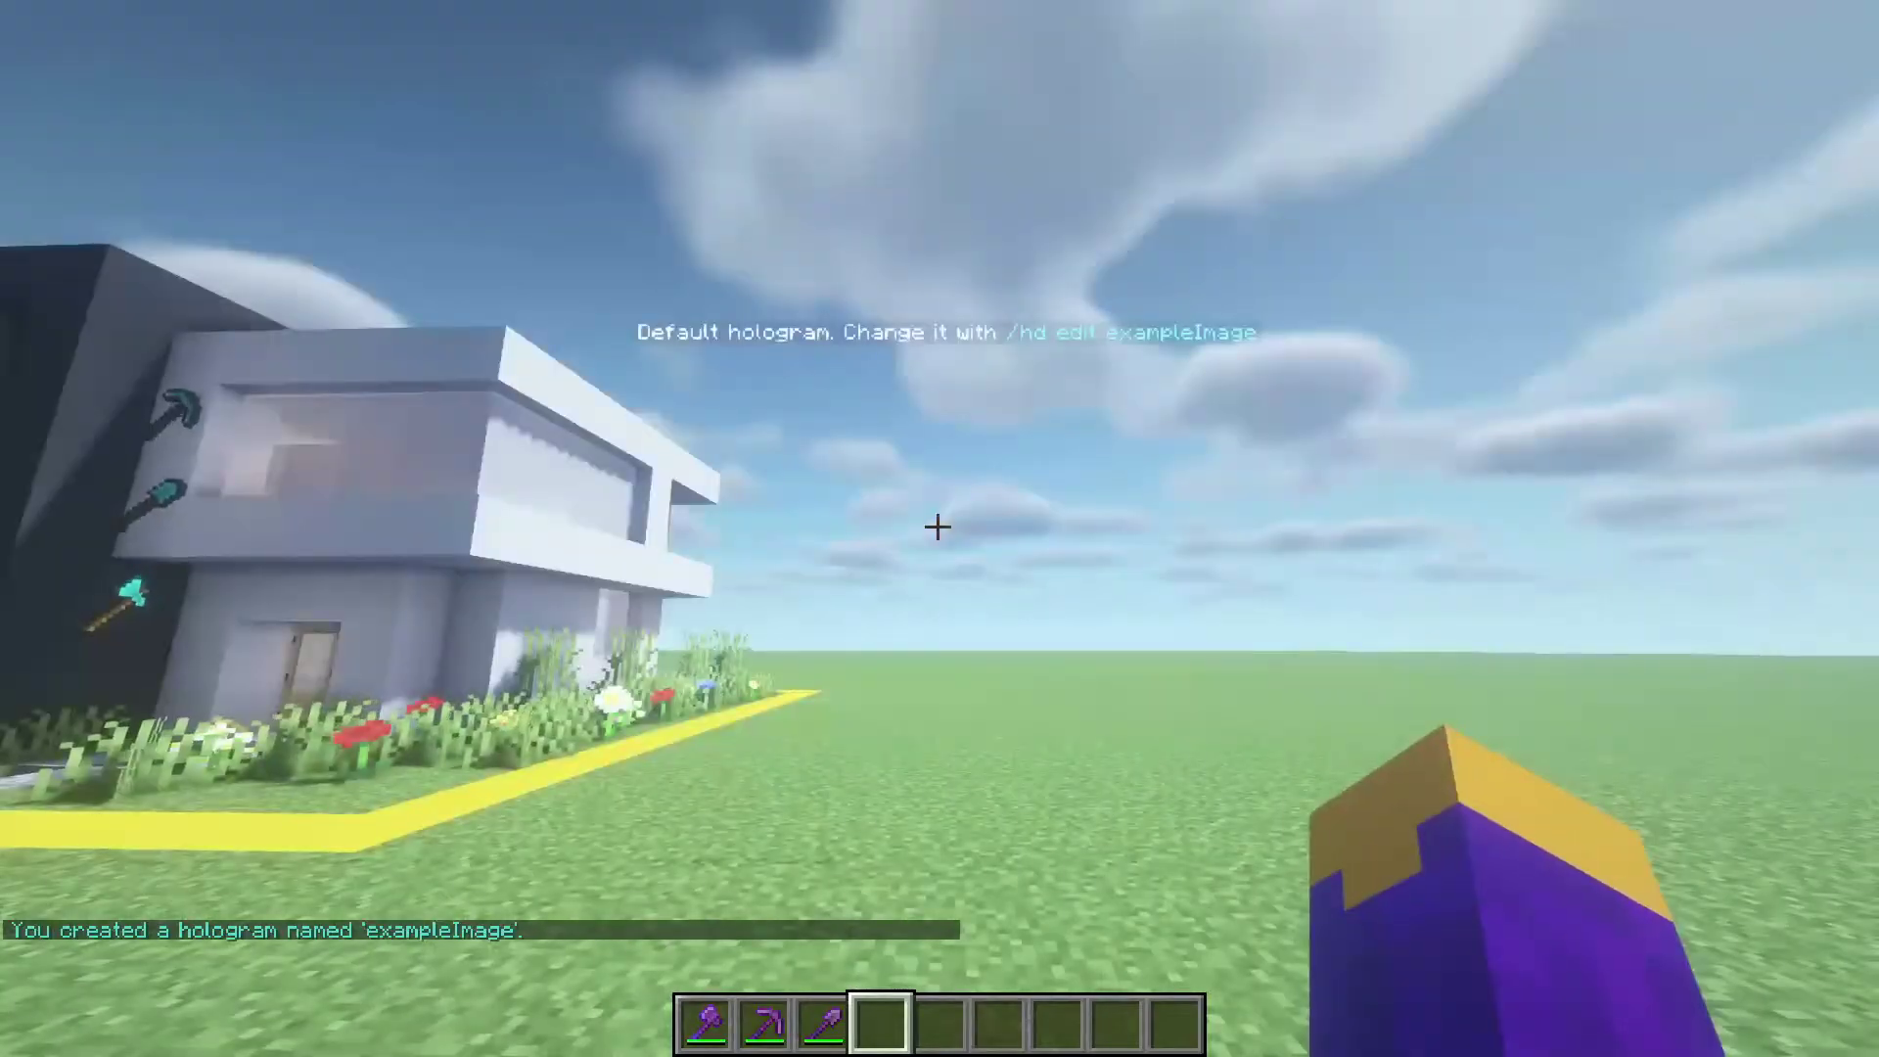
Step: Read bukkit.png into the exampleImage hologram at width 12 with /hd readimage
text(/hd read)
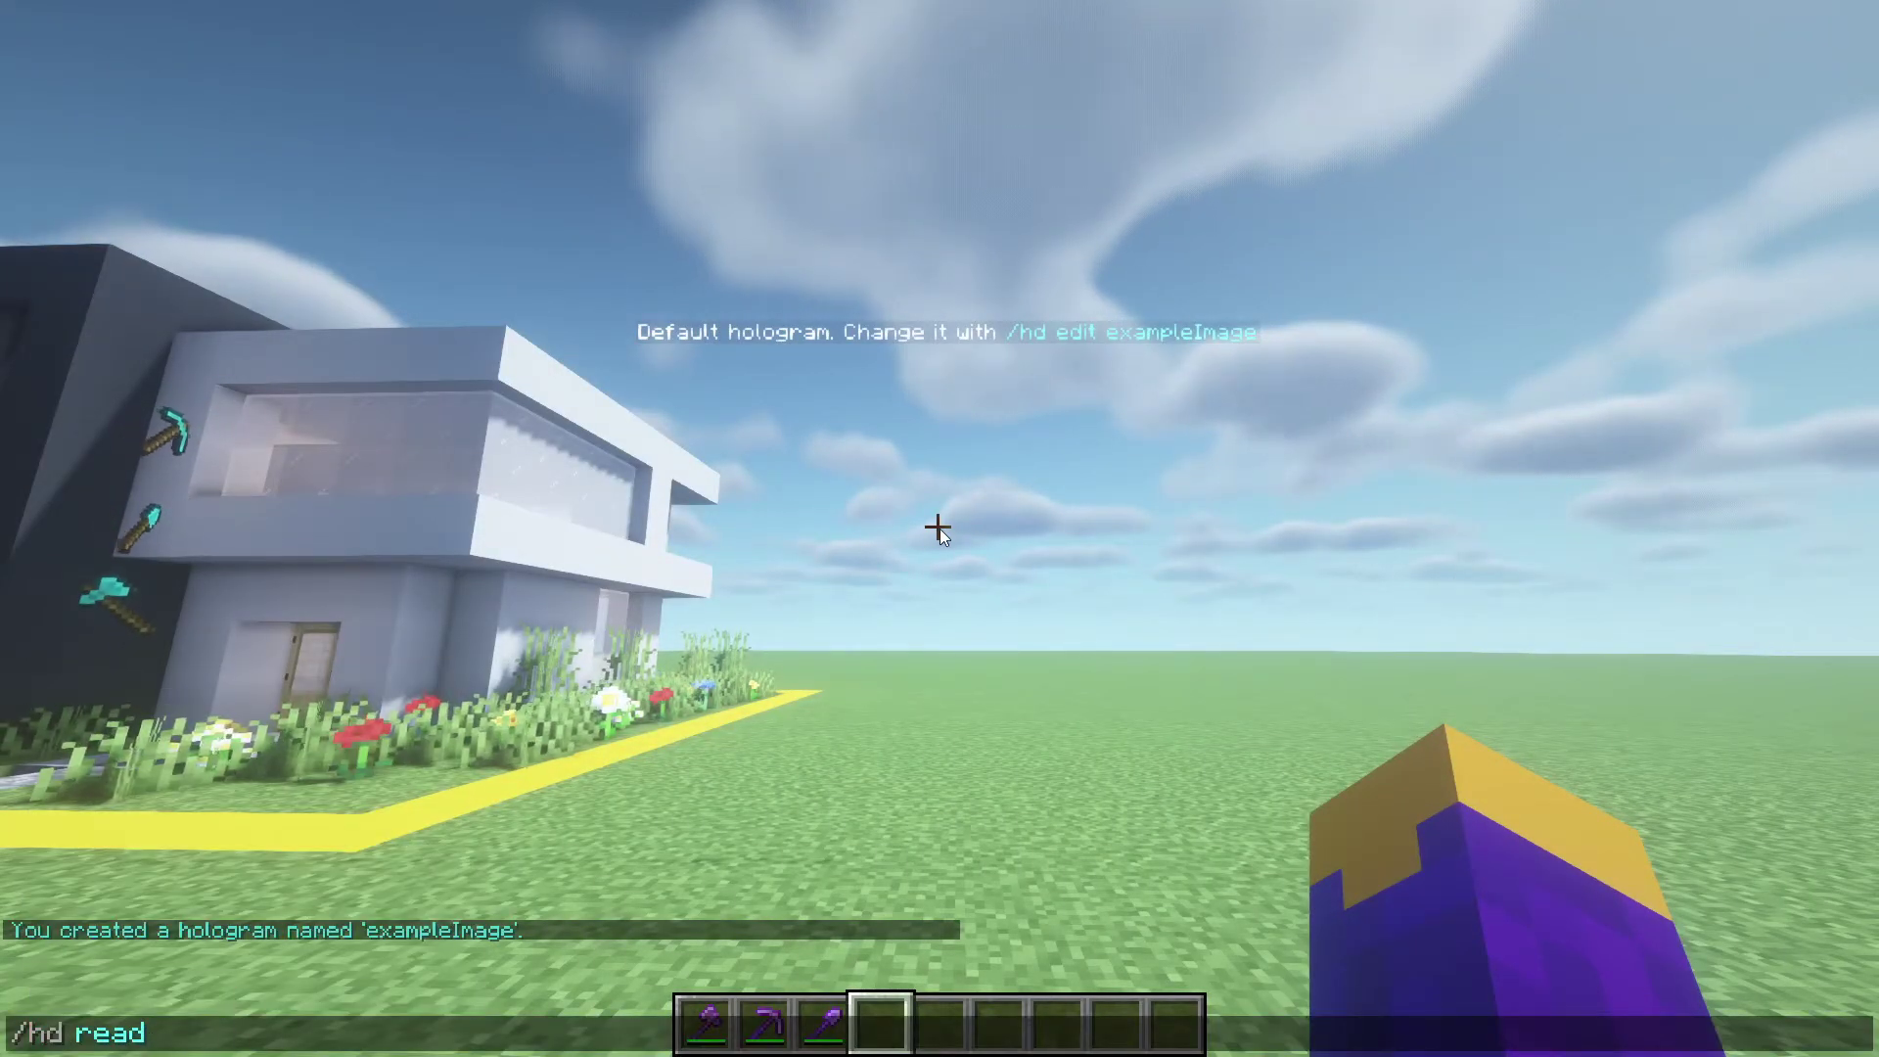
text(u)
key(BackSpace)
text(image exampleImage)
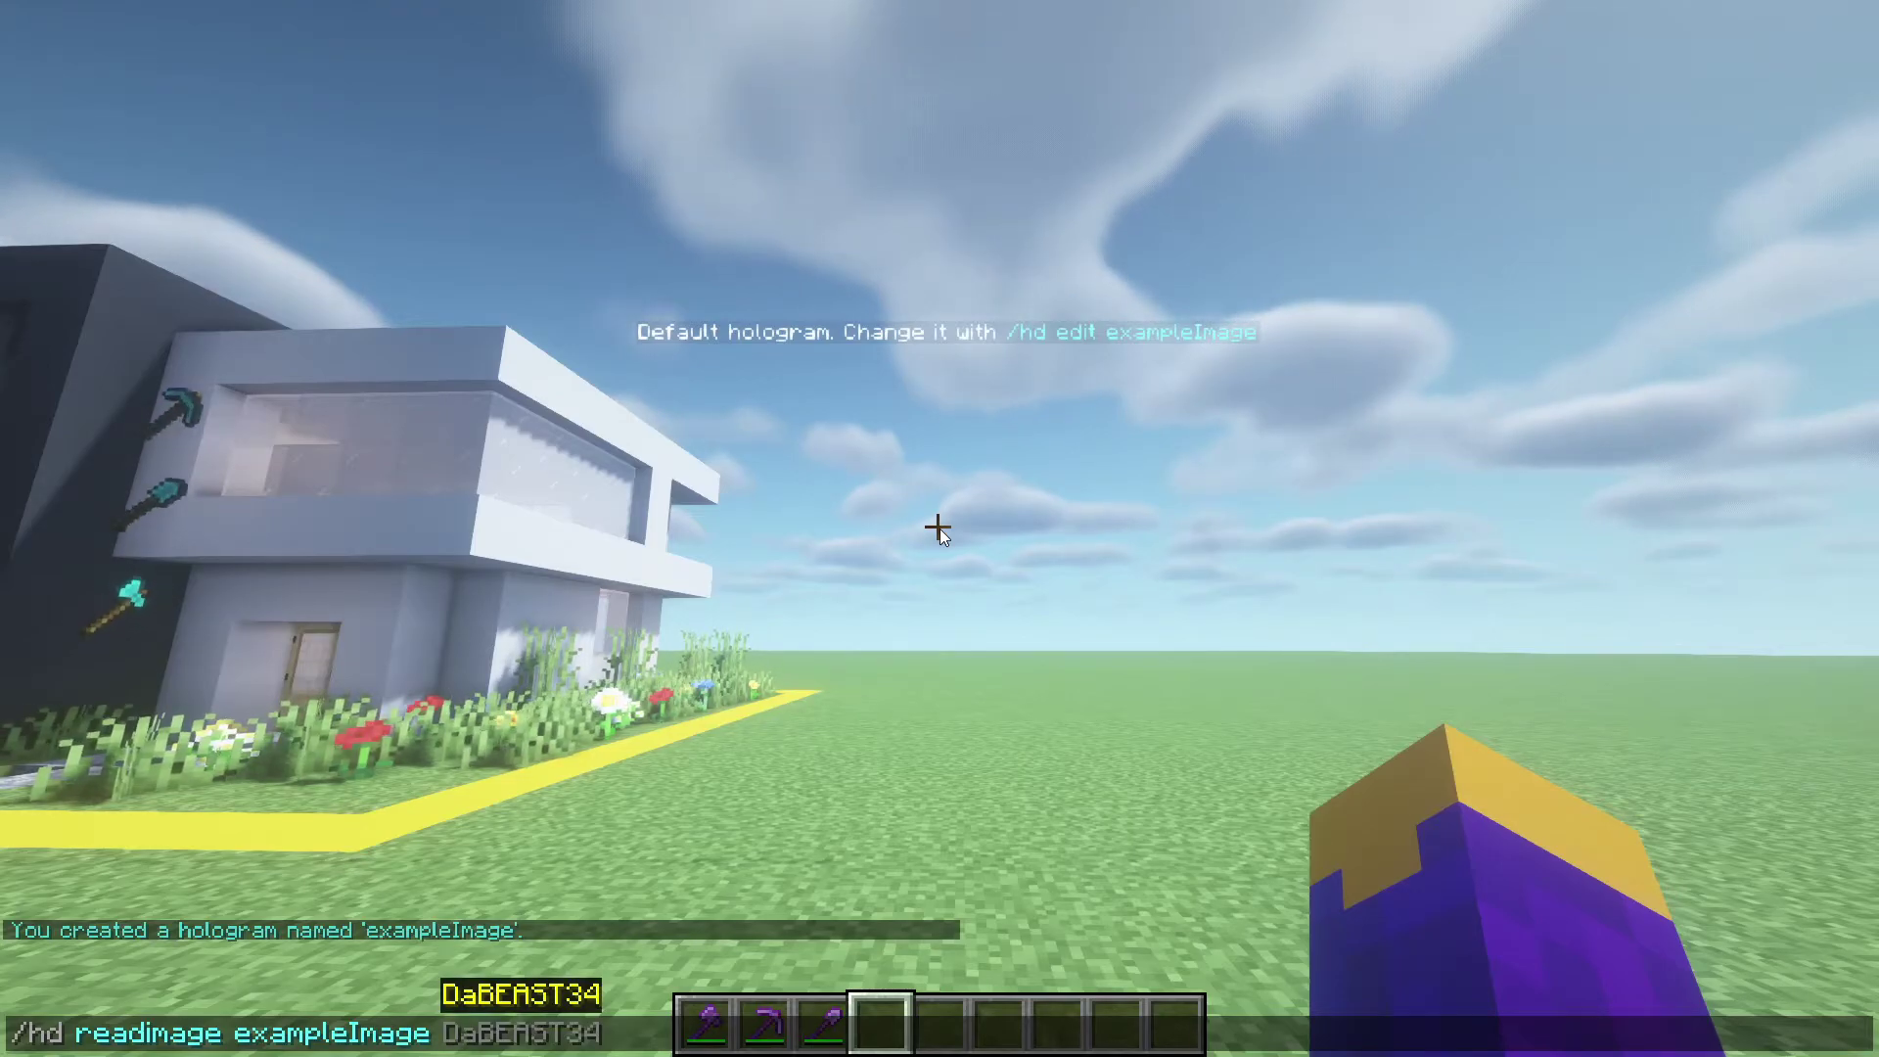
text( buu)
key(BackSpace)
text(kkit.png)
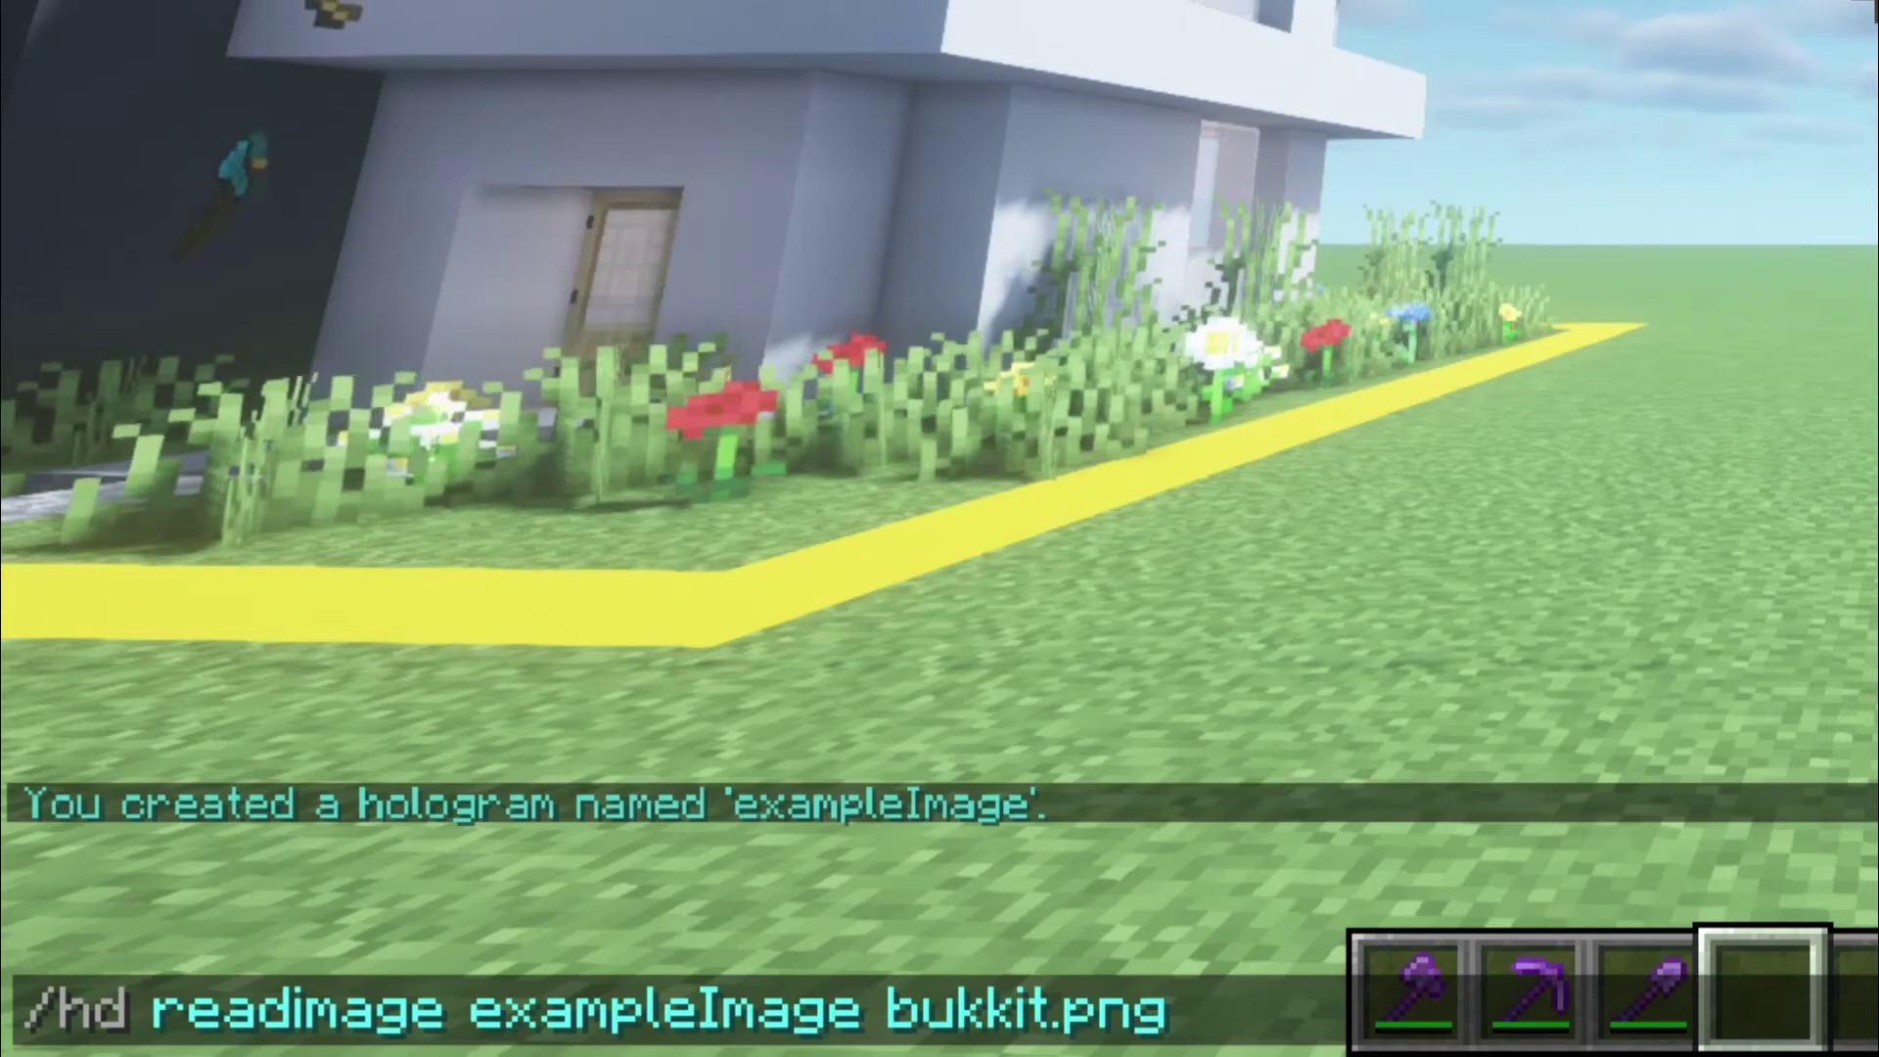
click(886, 1008)
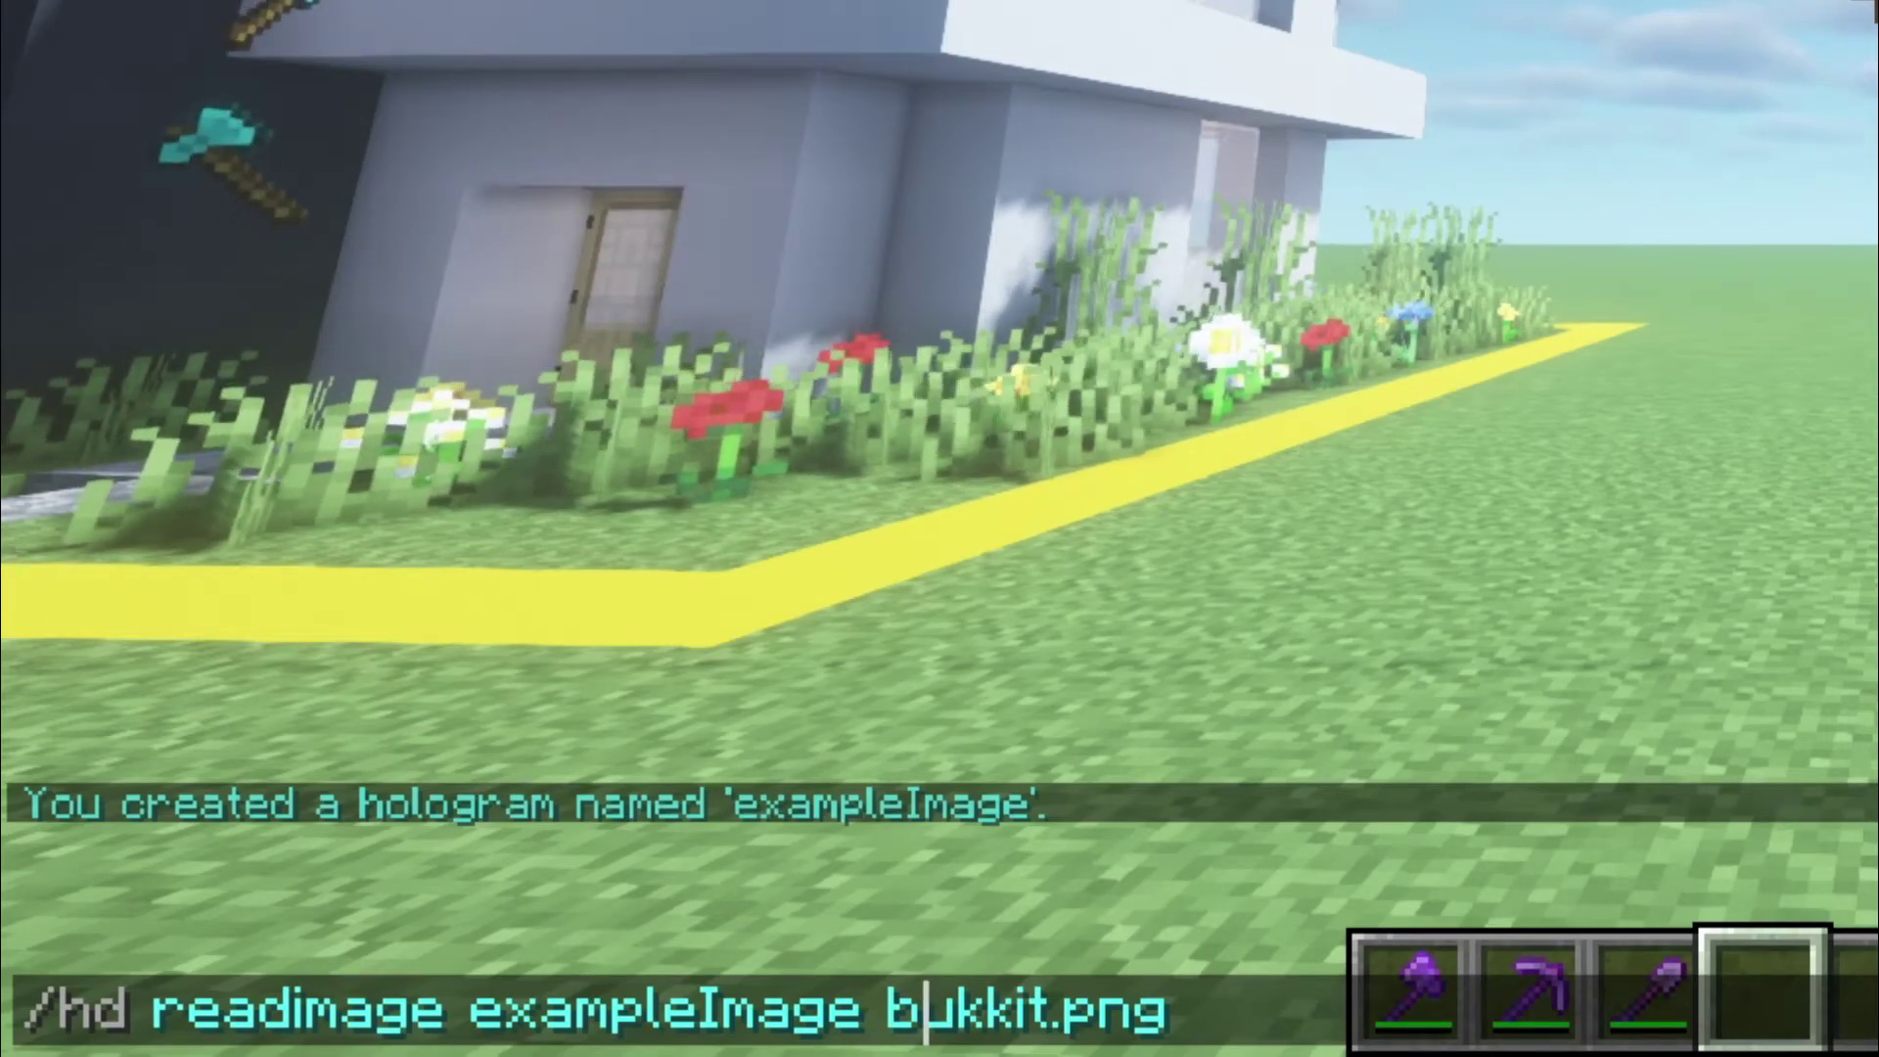
click(1170, 1009)
text(12)
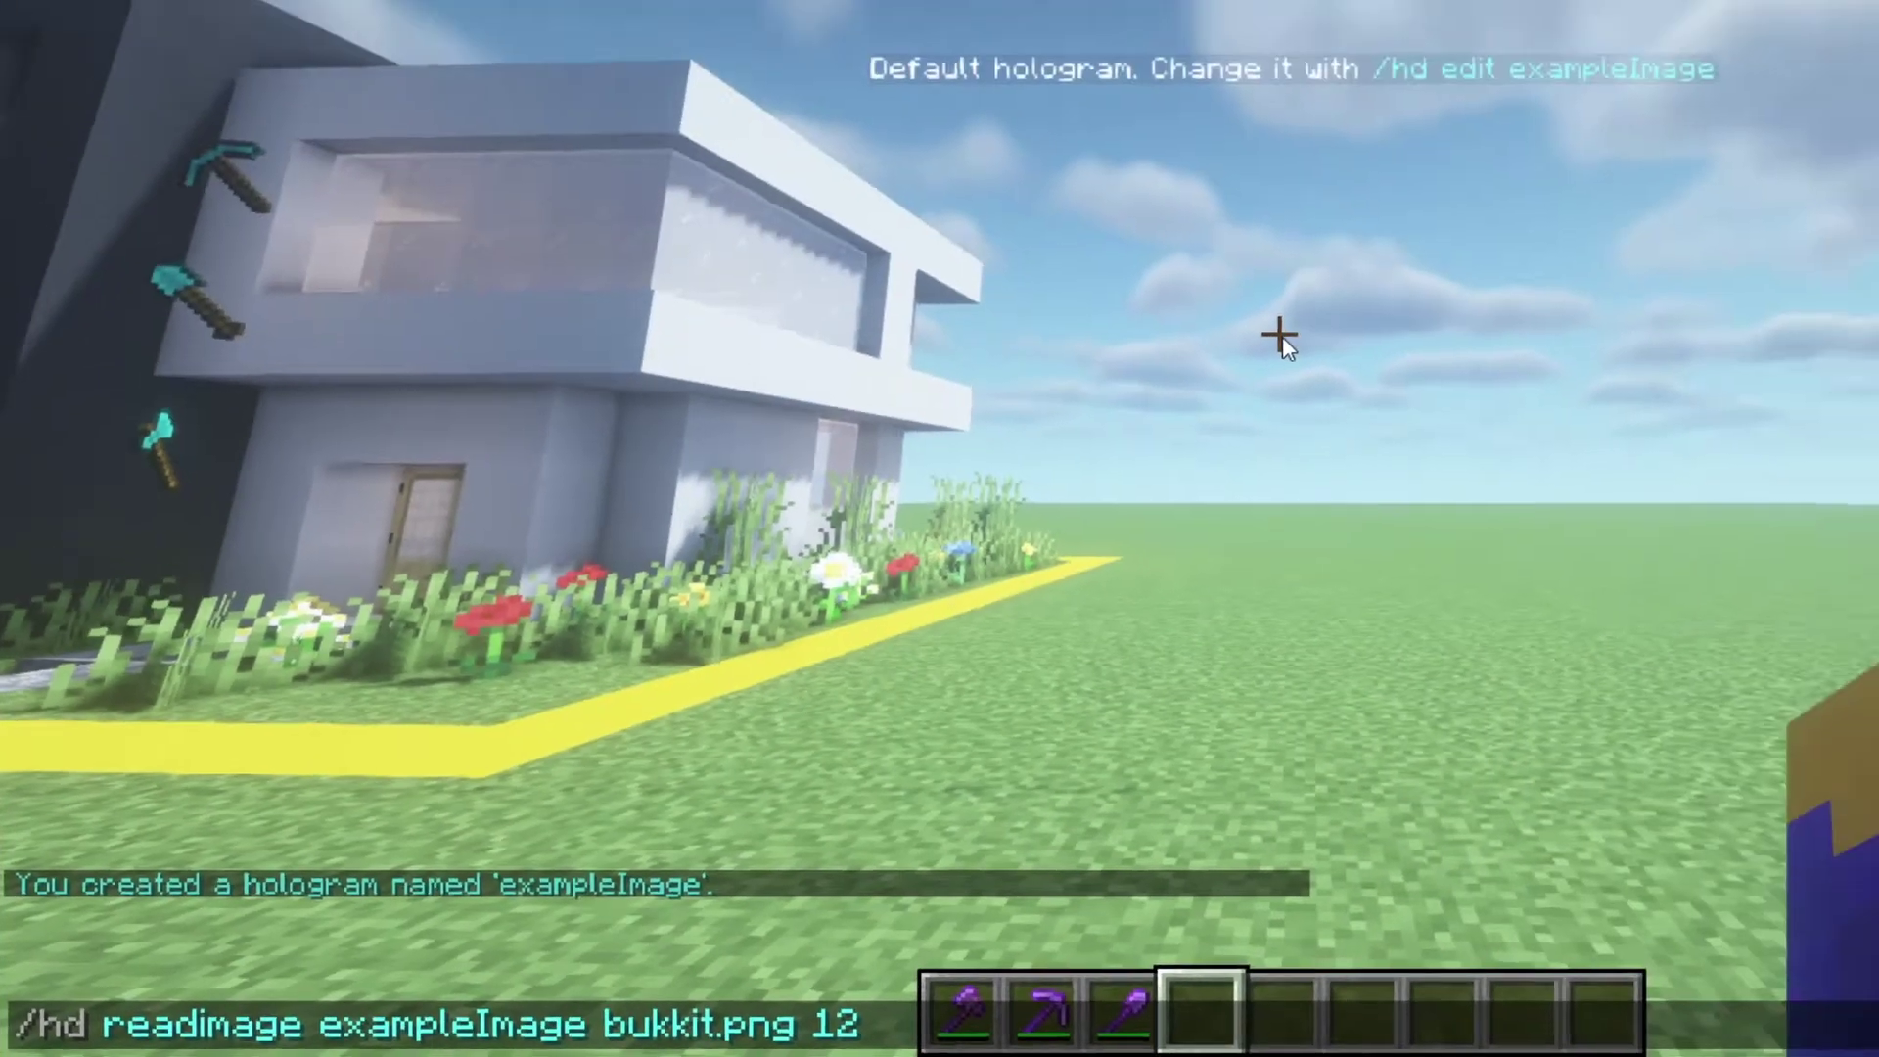
key(Return)
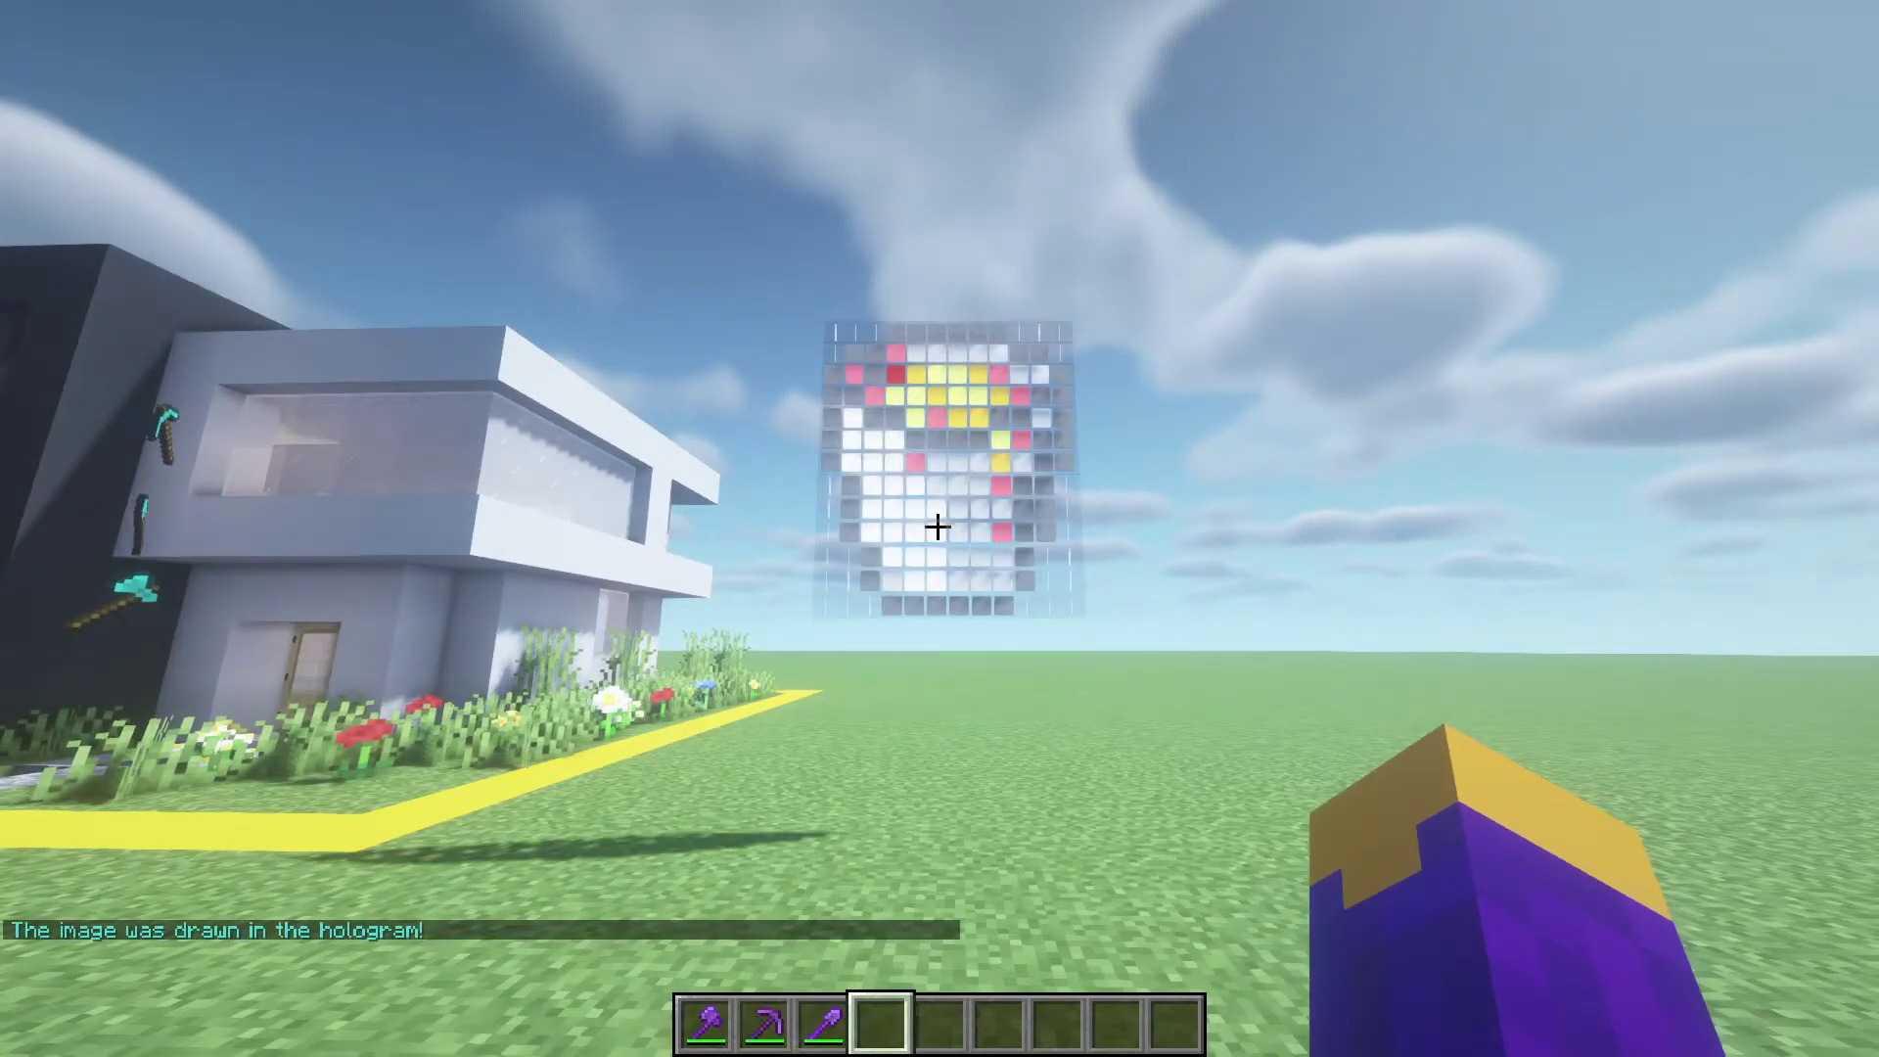
Step: Redraw the bukkit.png image hologram at width 15, then at smaller and larger sizes
key(w)
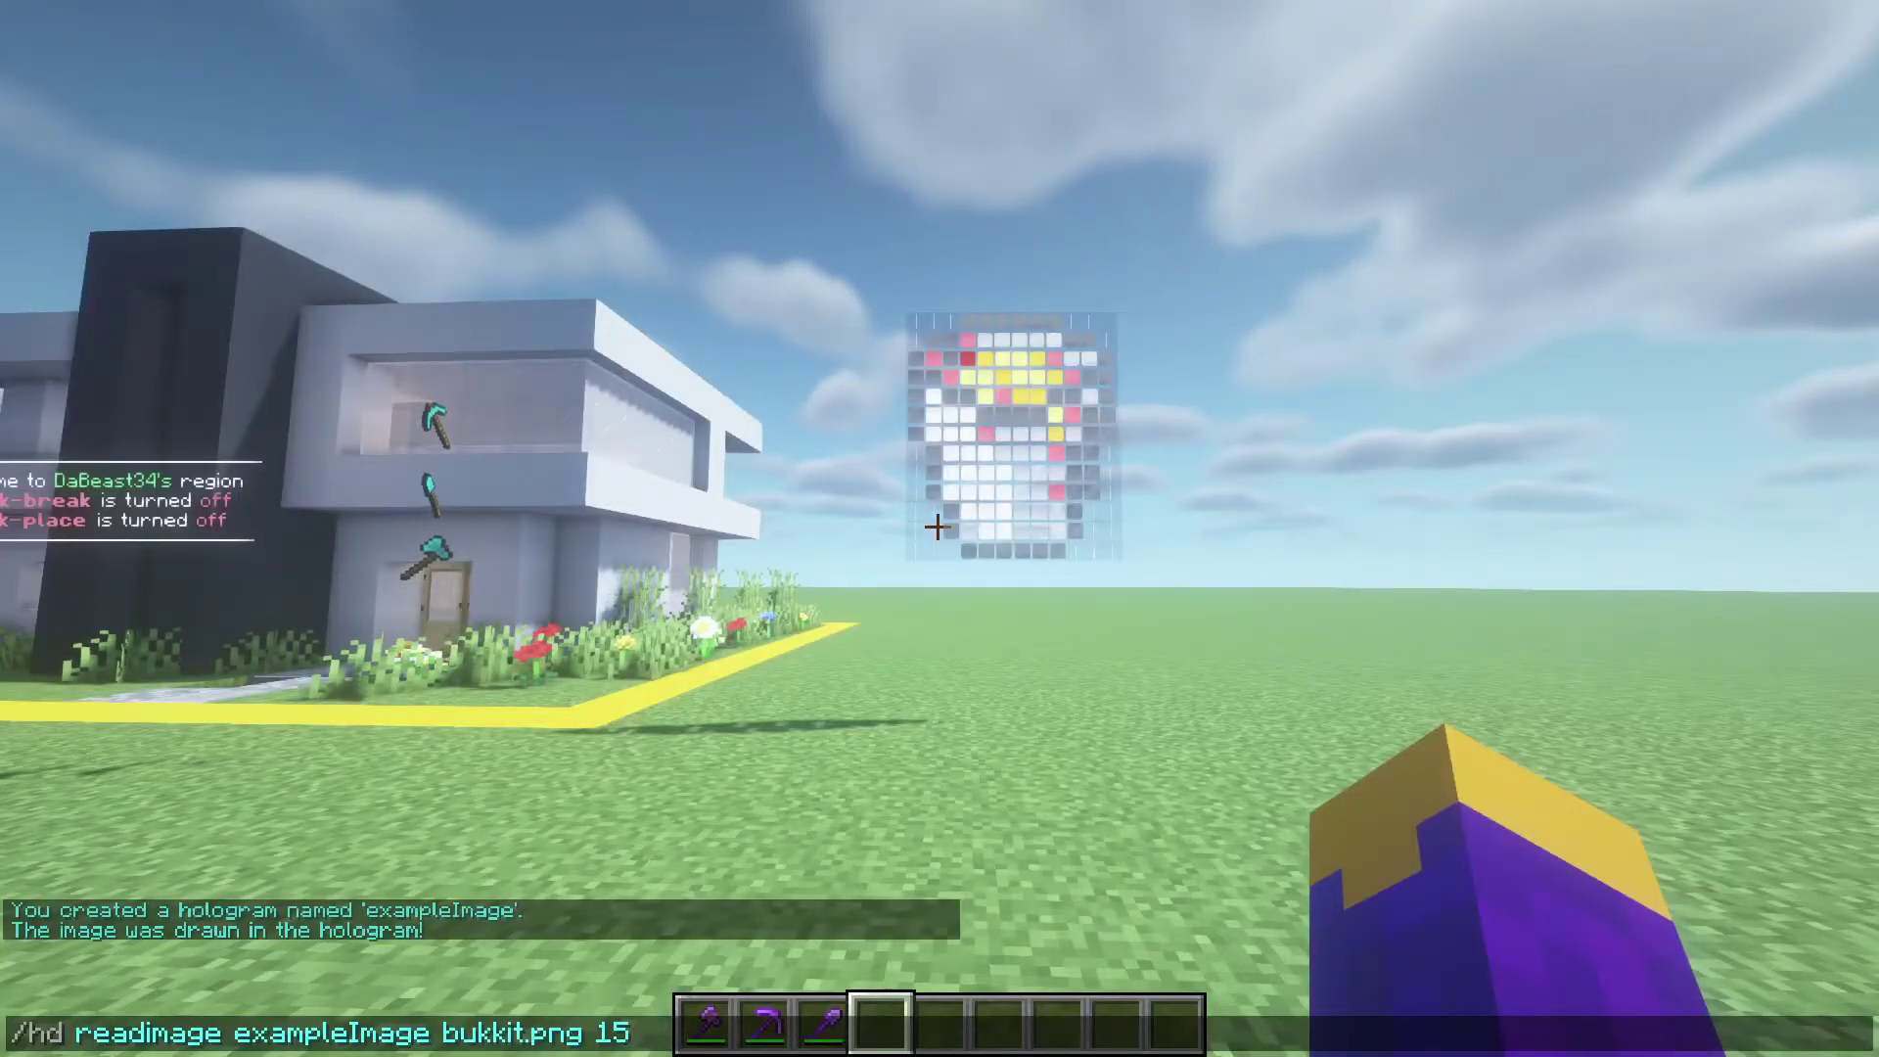
key(Return)
key(t)
key(Up)
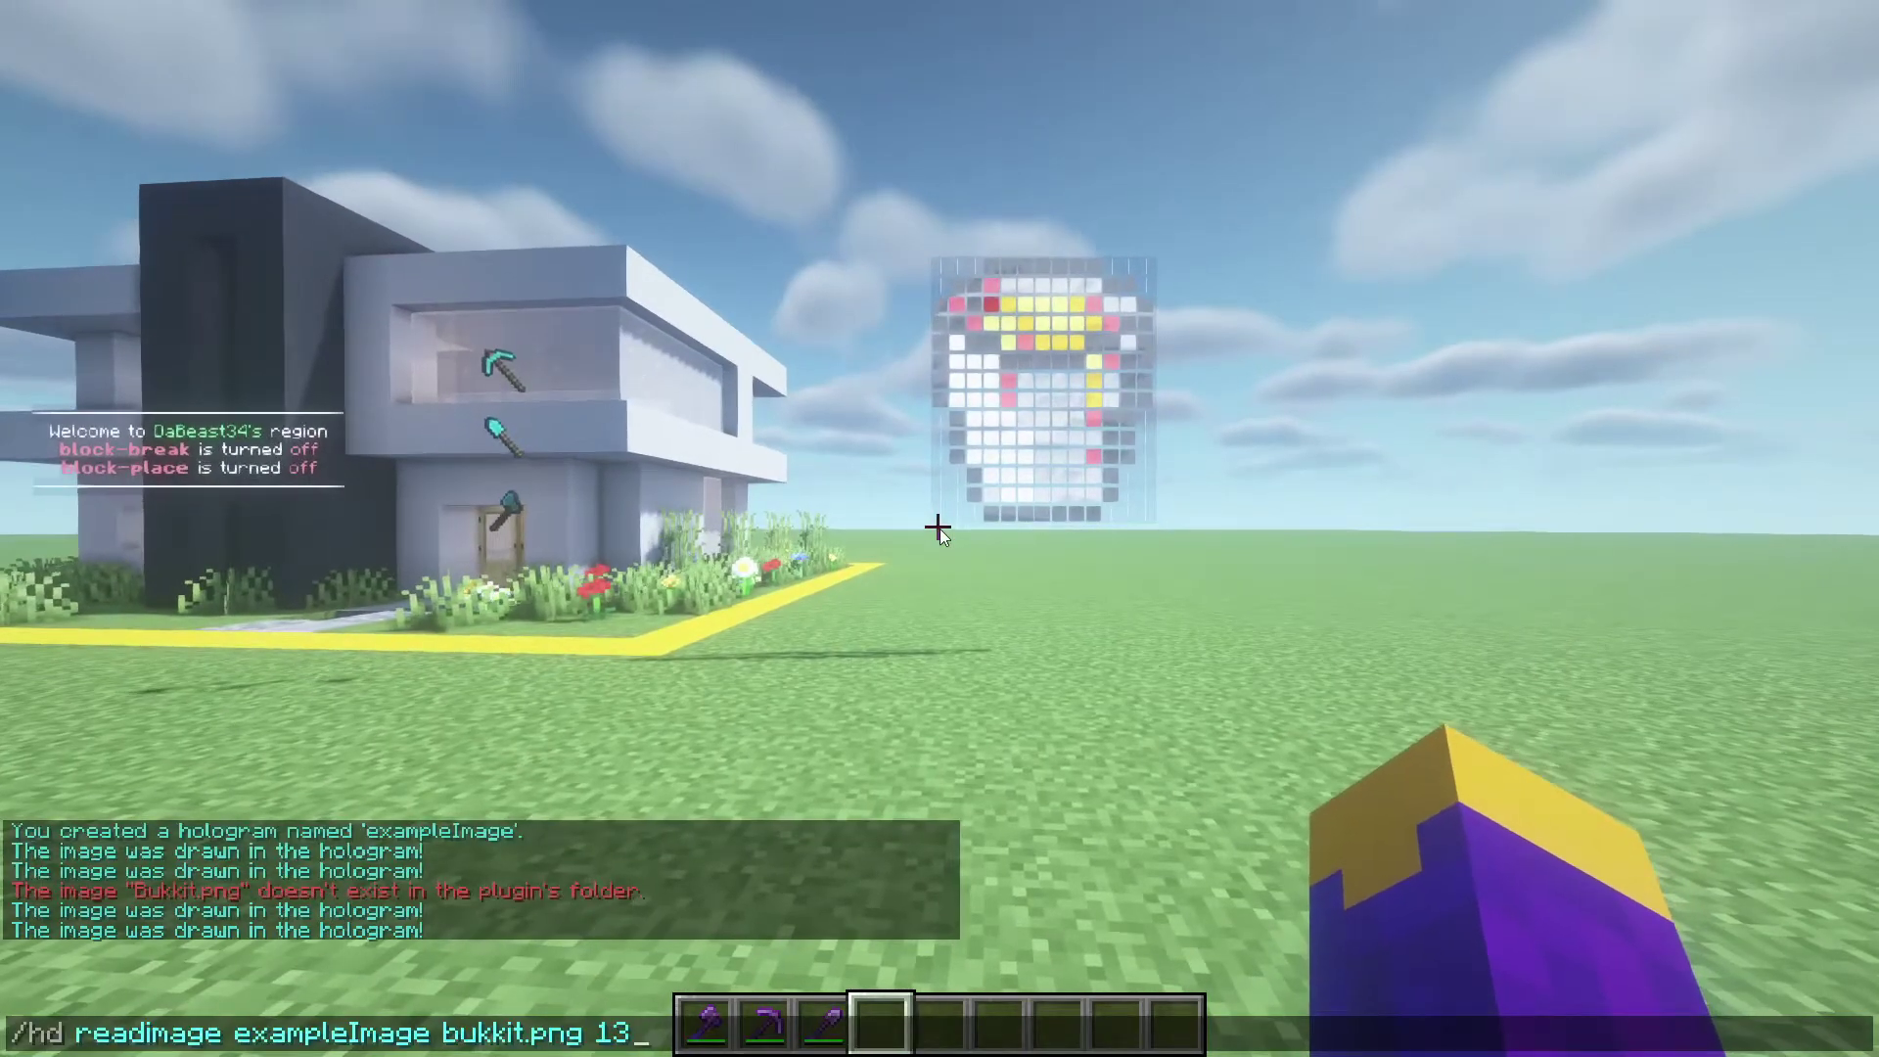
key(Return)
key(t)
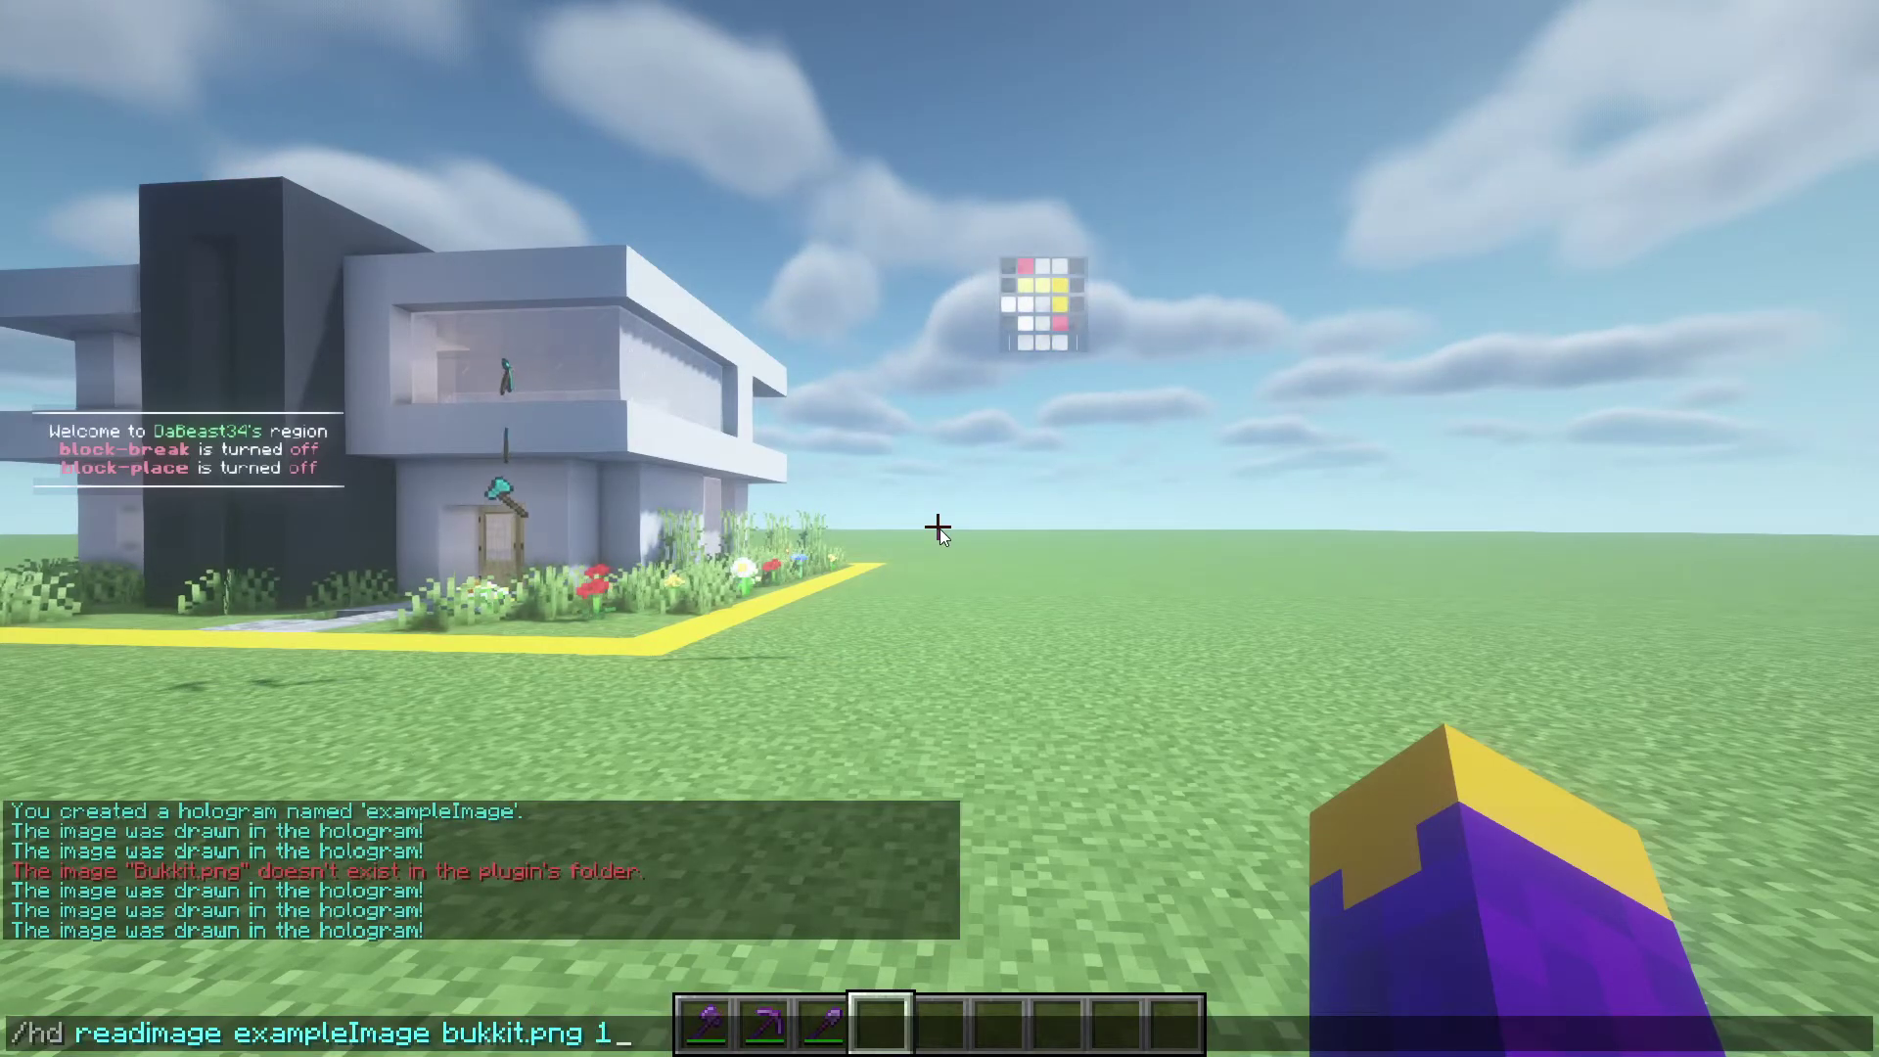
key(Return)
Step: Walk back toward the house in third-person view
key(w)
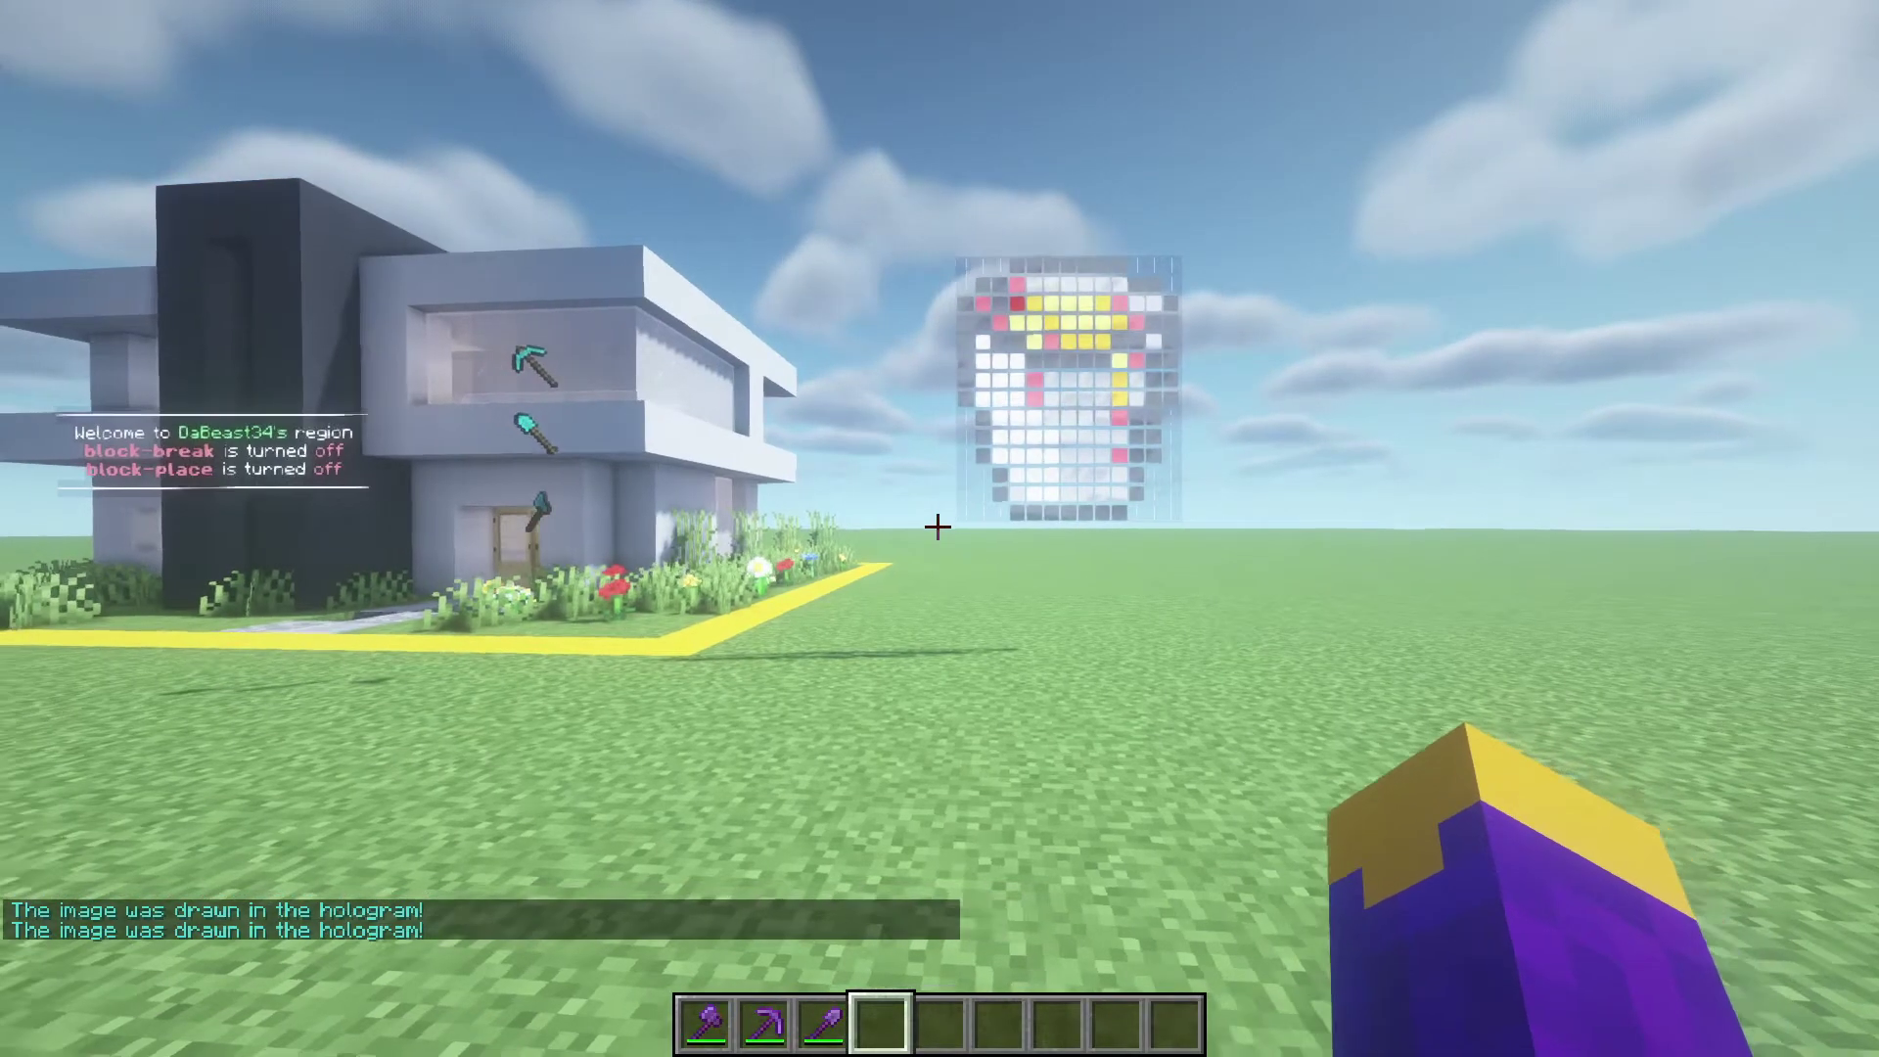
key(w)
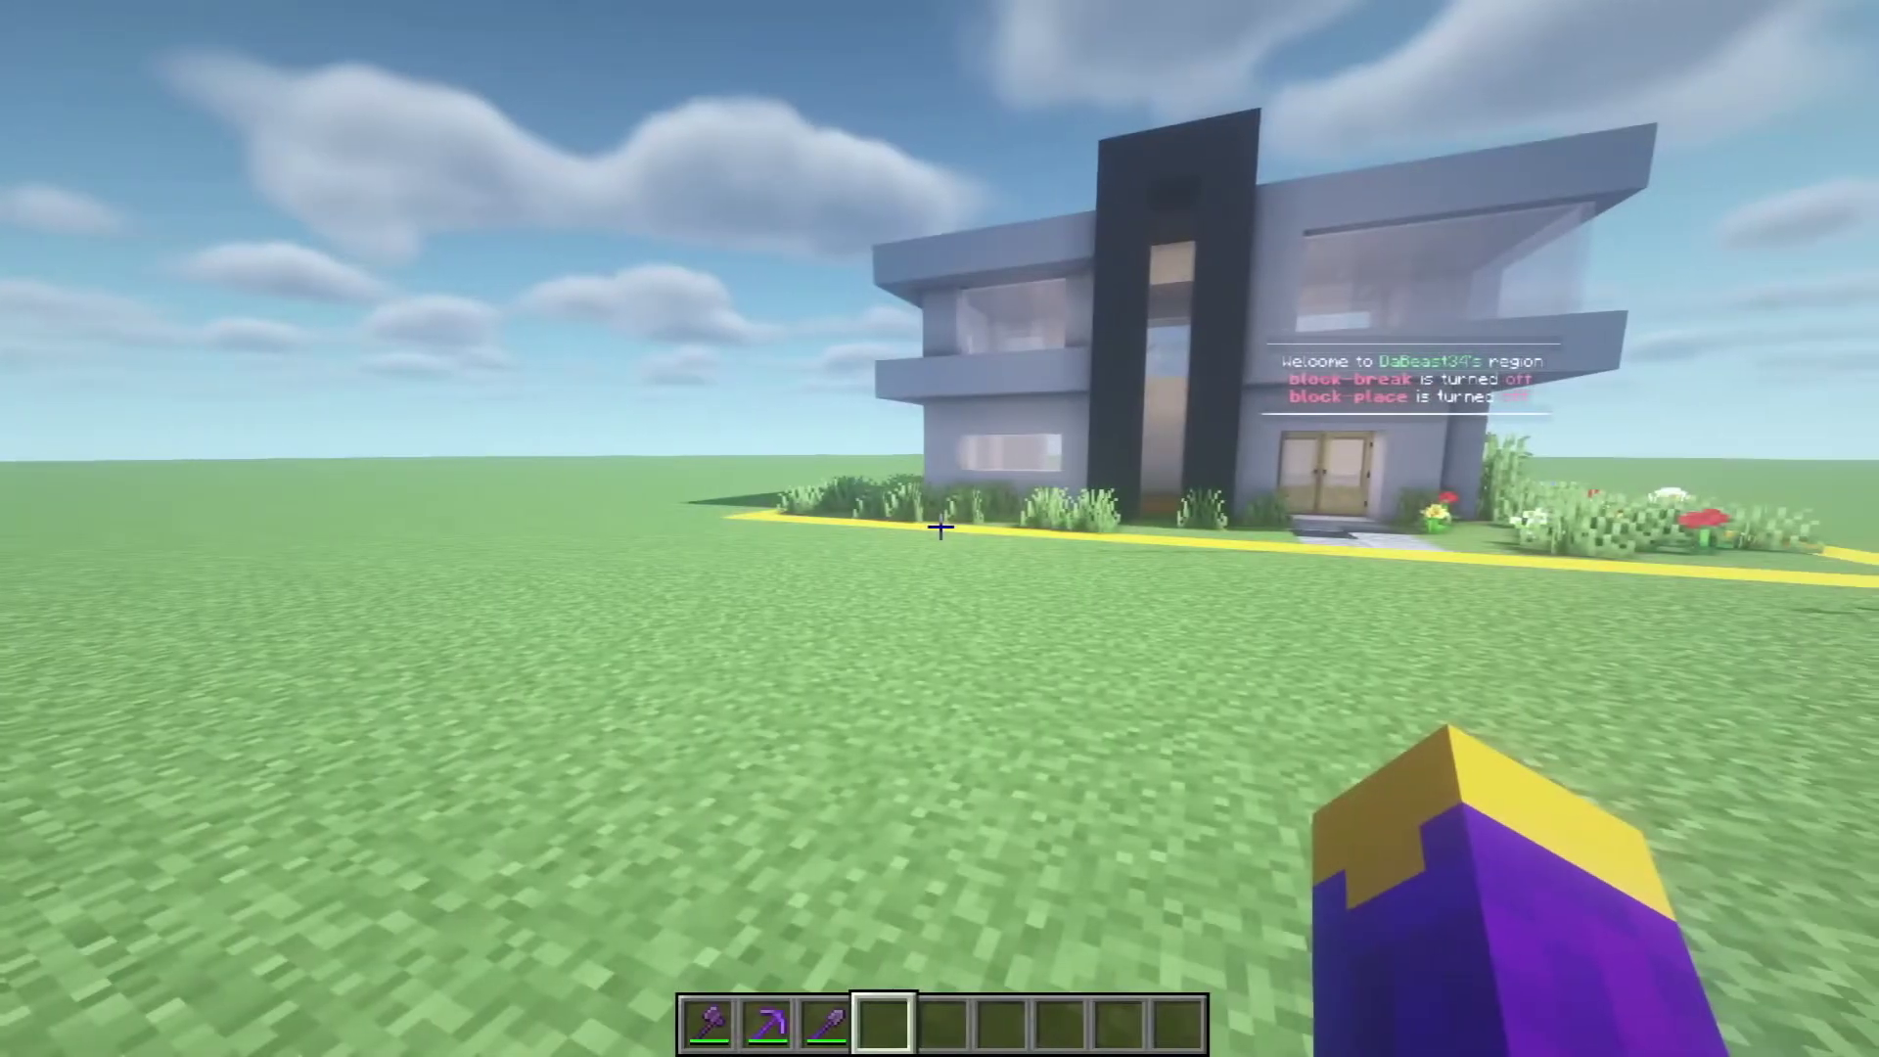
key(F5)
key(w)
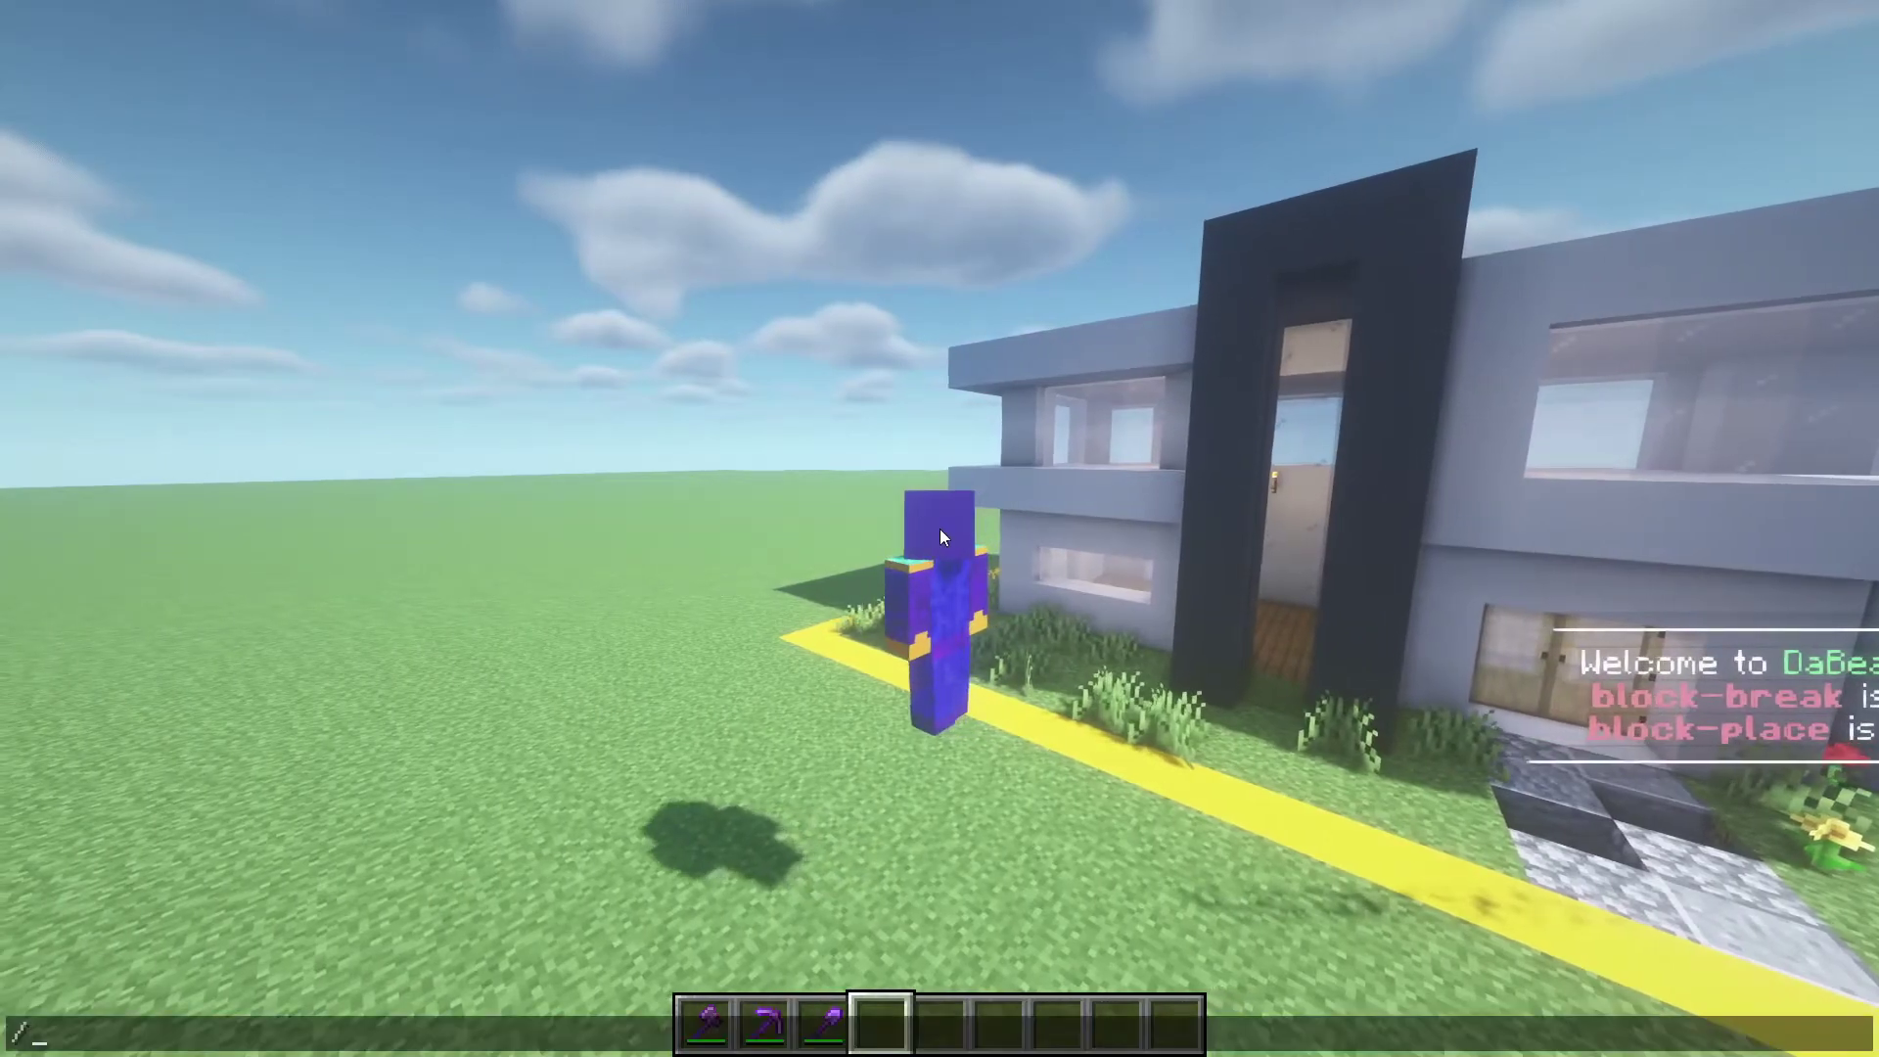
Step: Create the serverstatus hologram and set line 1 to 'Players online &a&l{online}/{max_players}'
key(slash)
text(hd create server)
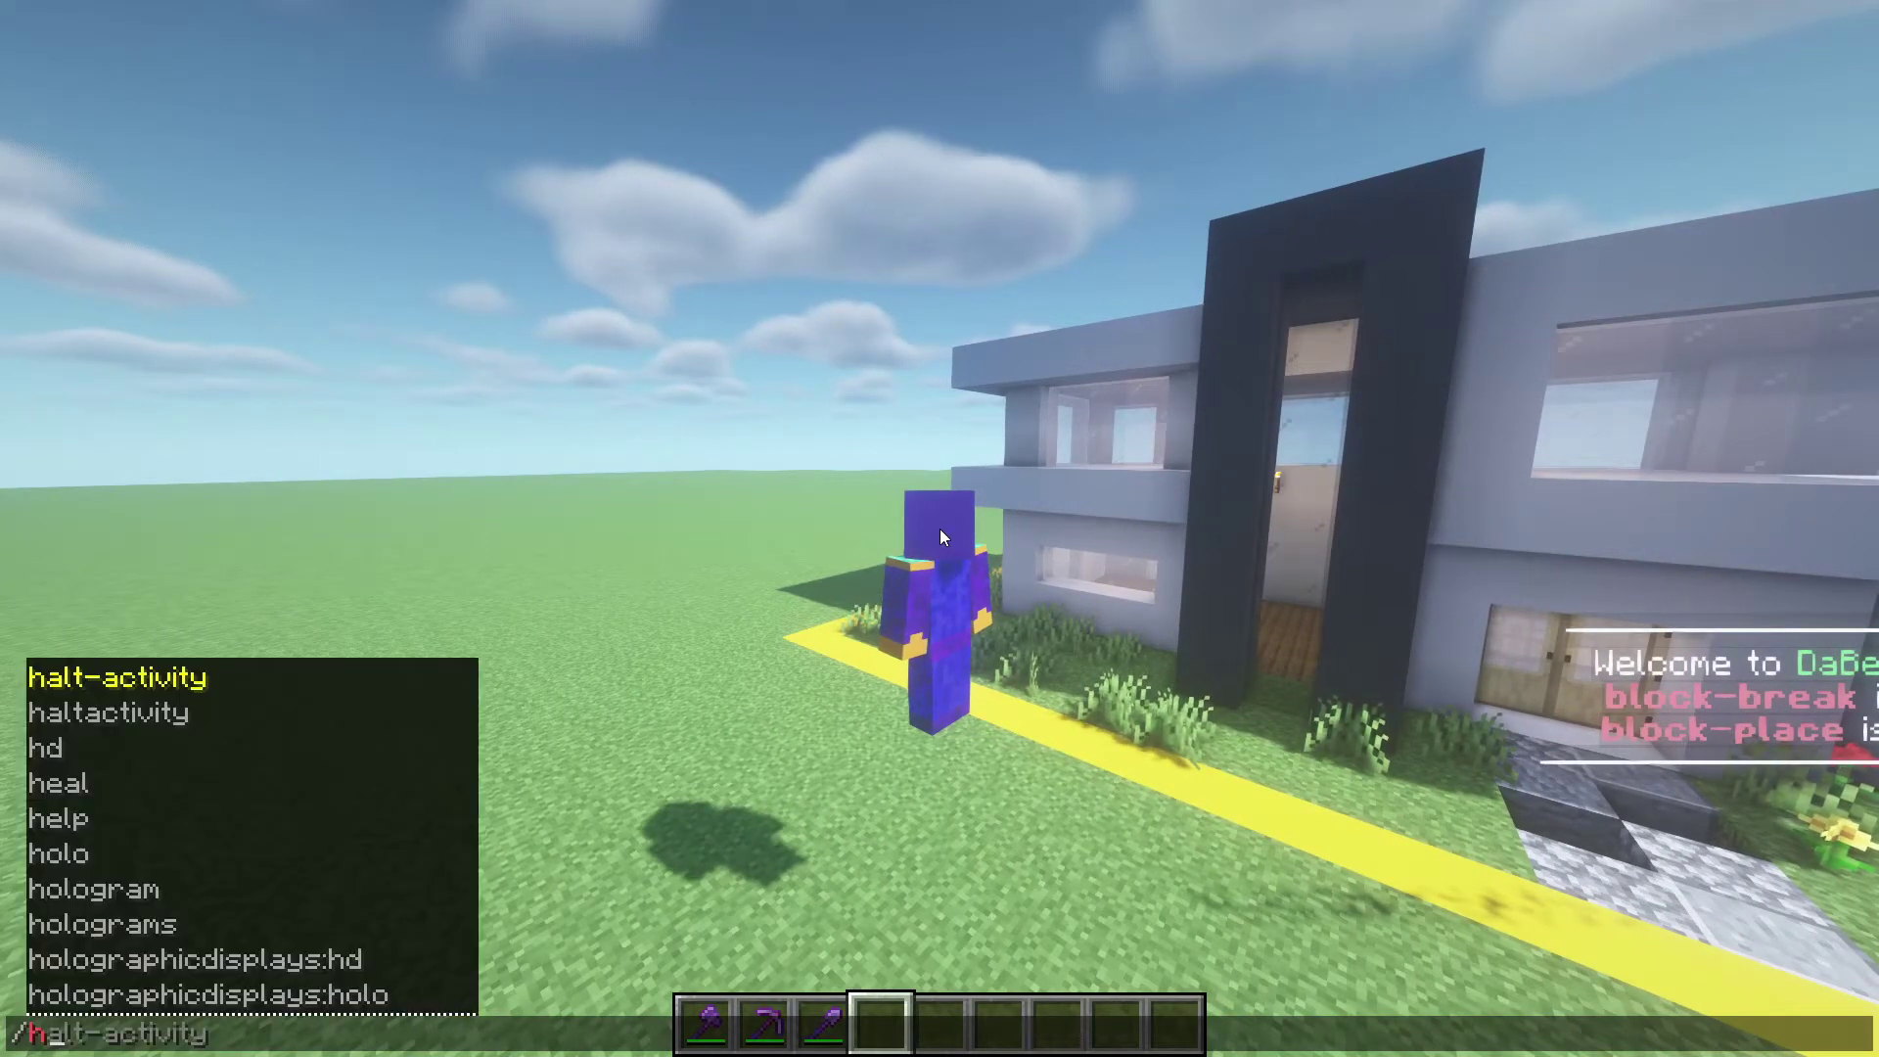
text(status {online})
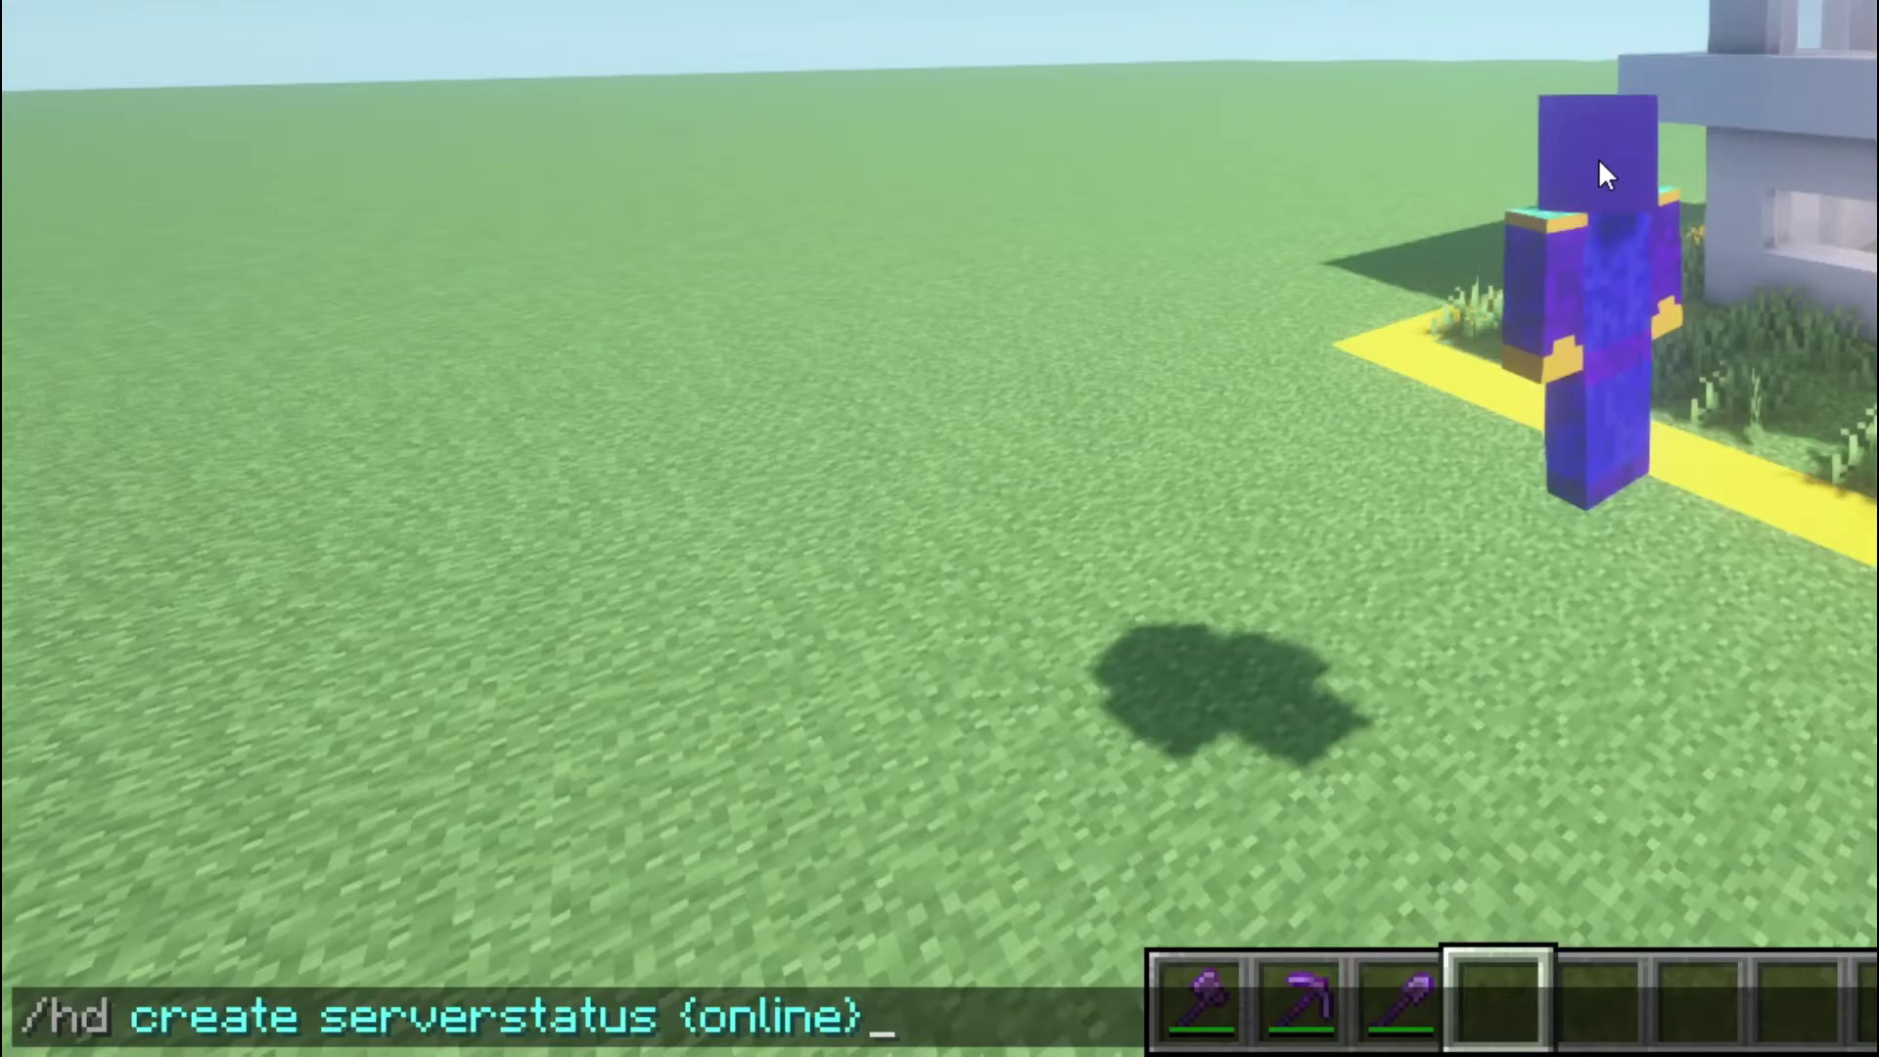
key(Return)
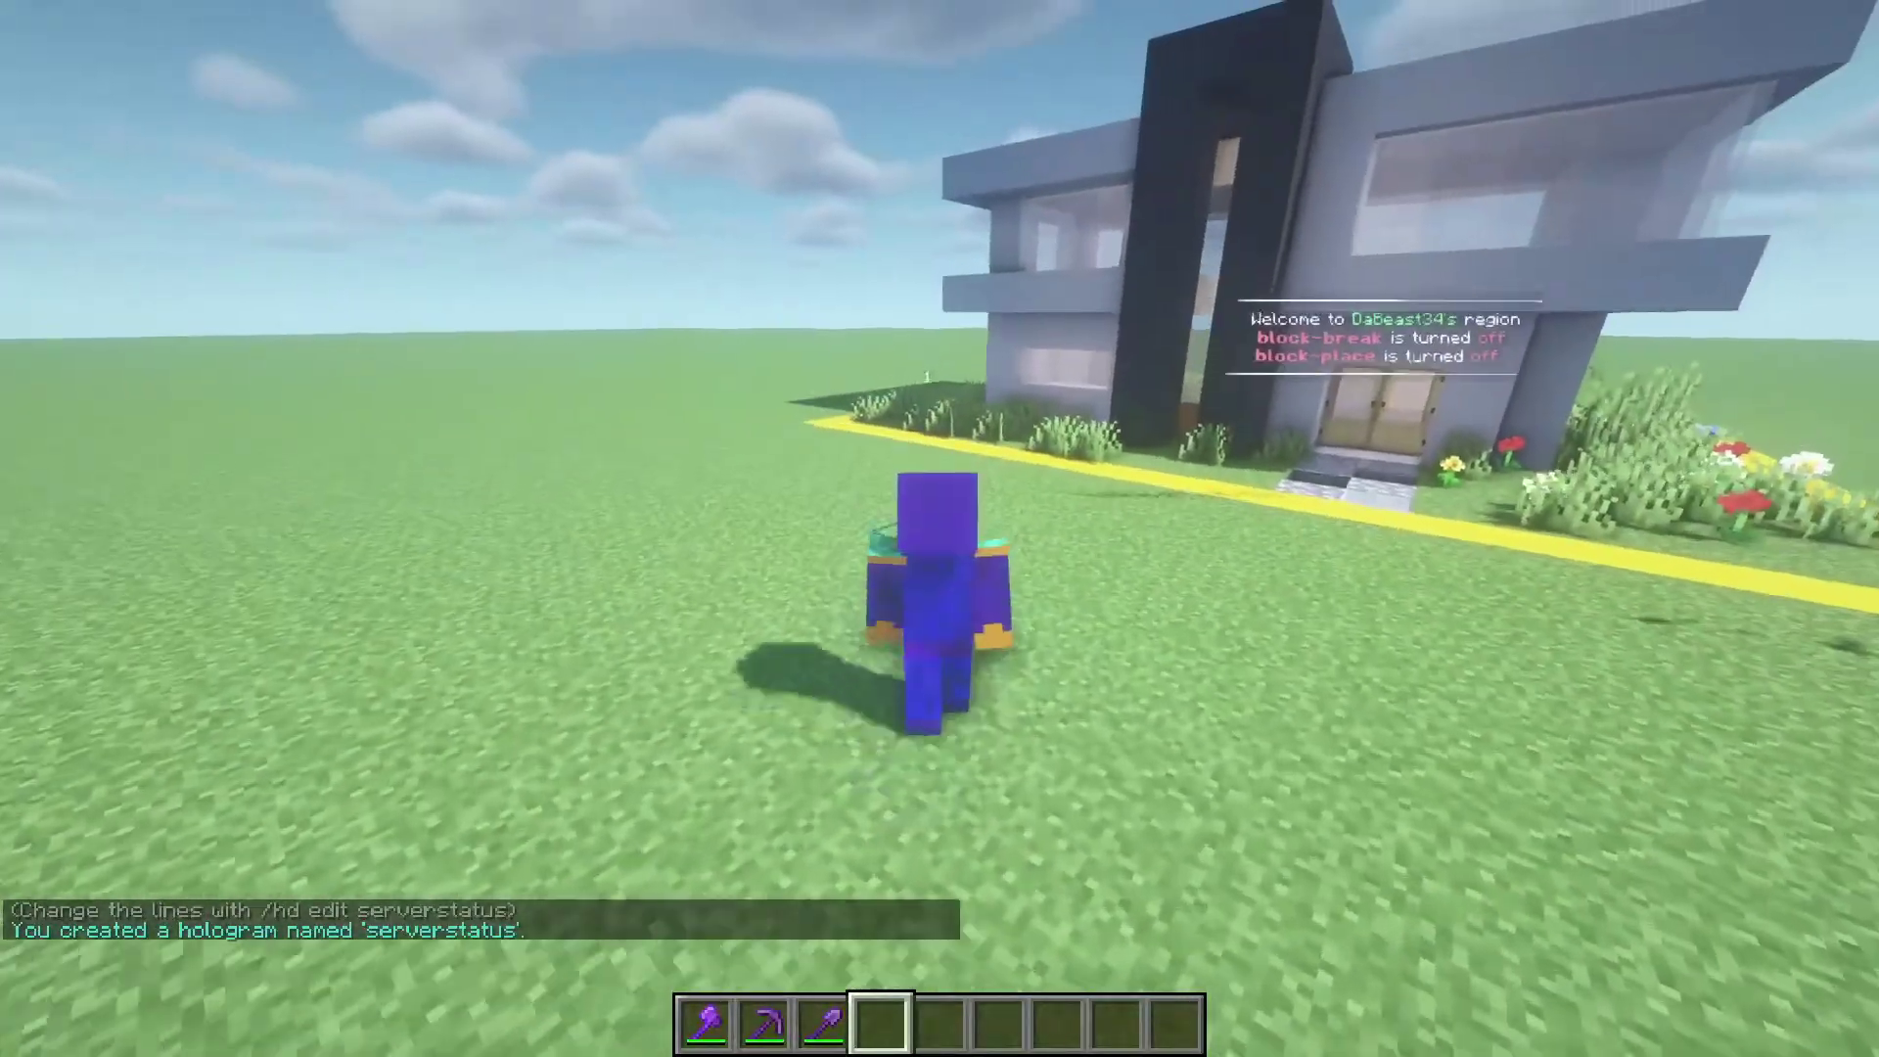
key(F5)
key(F5)
text(/hd setl)
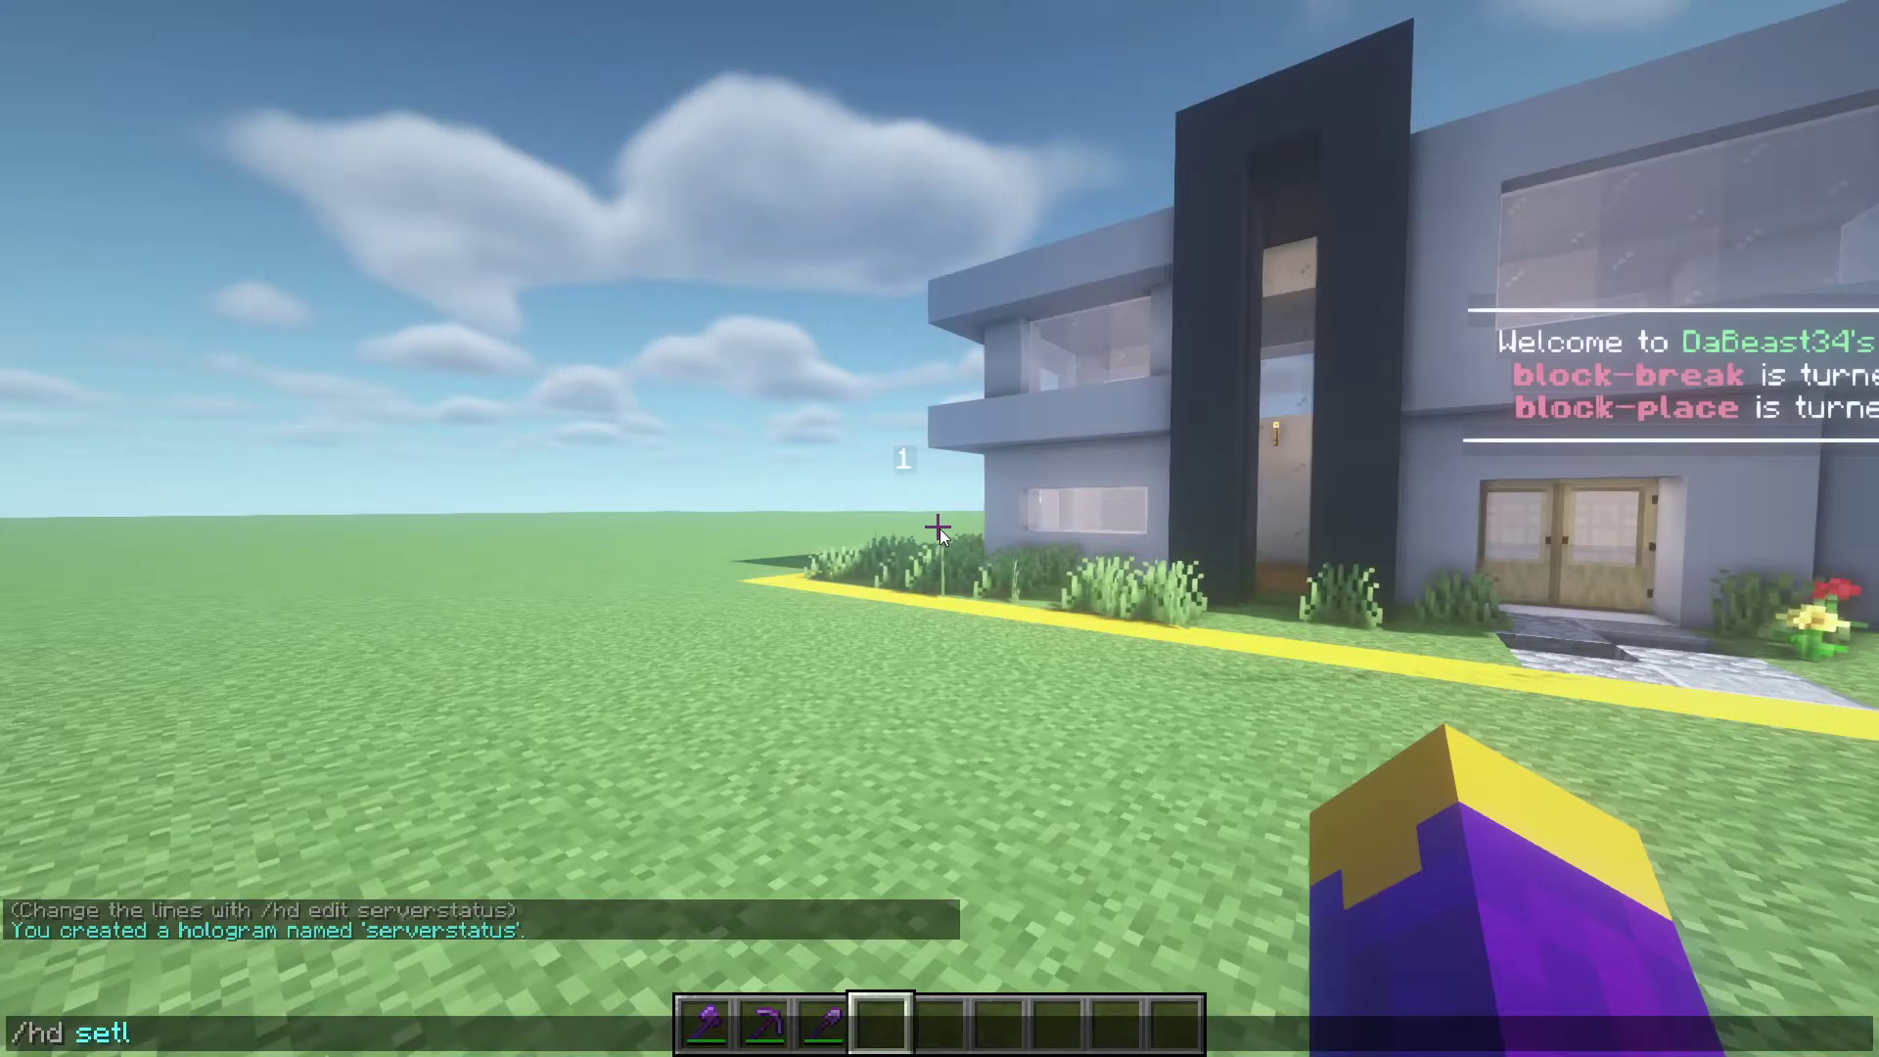
text(ine serverstatus 1 Players online &)
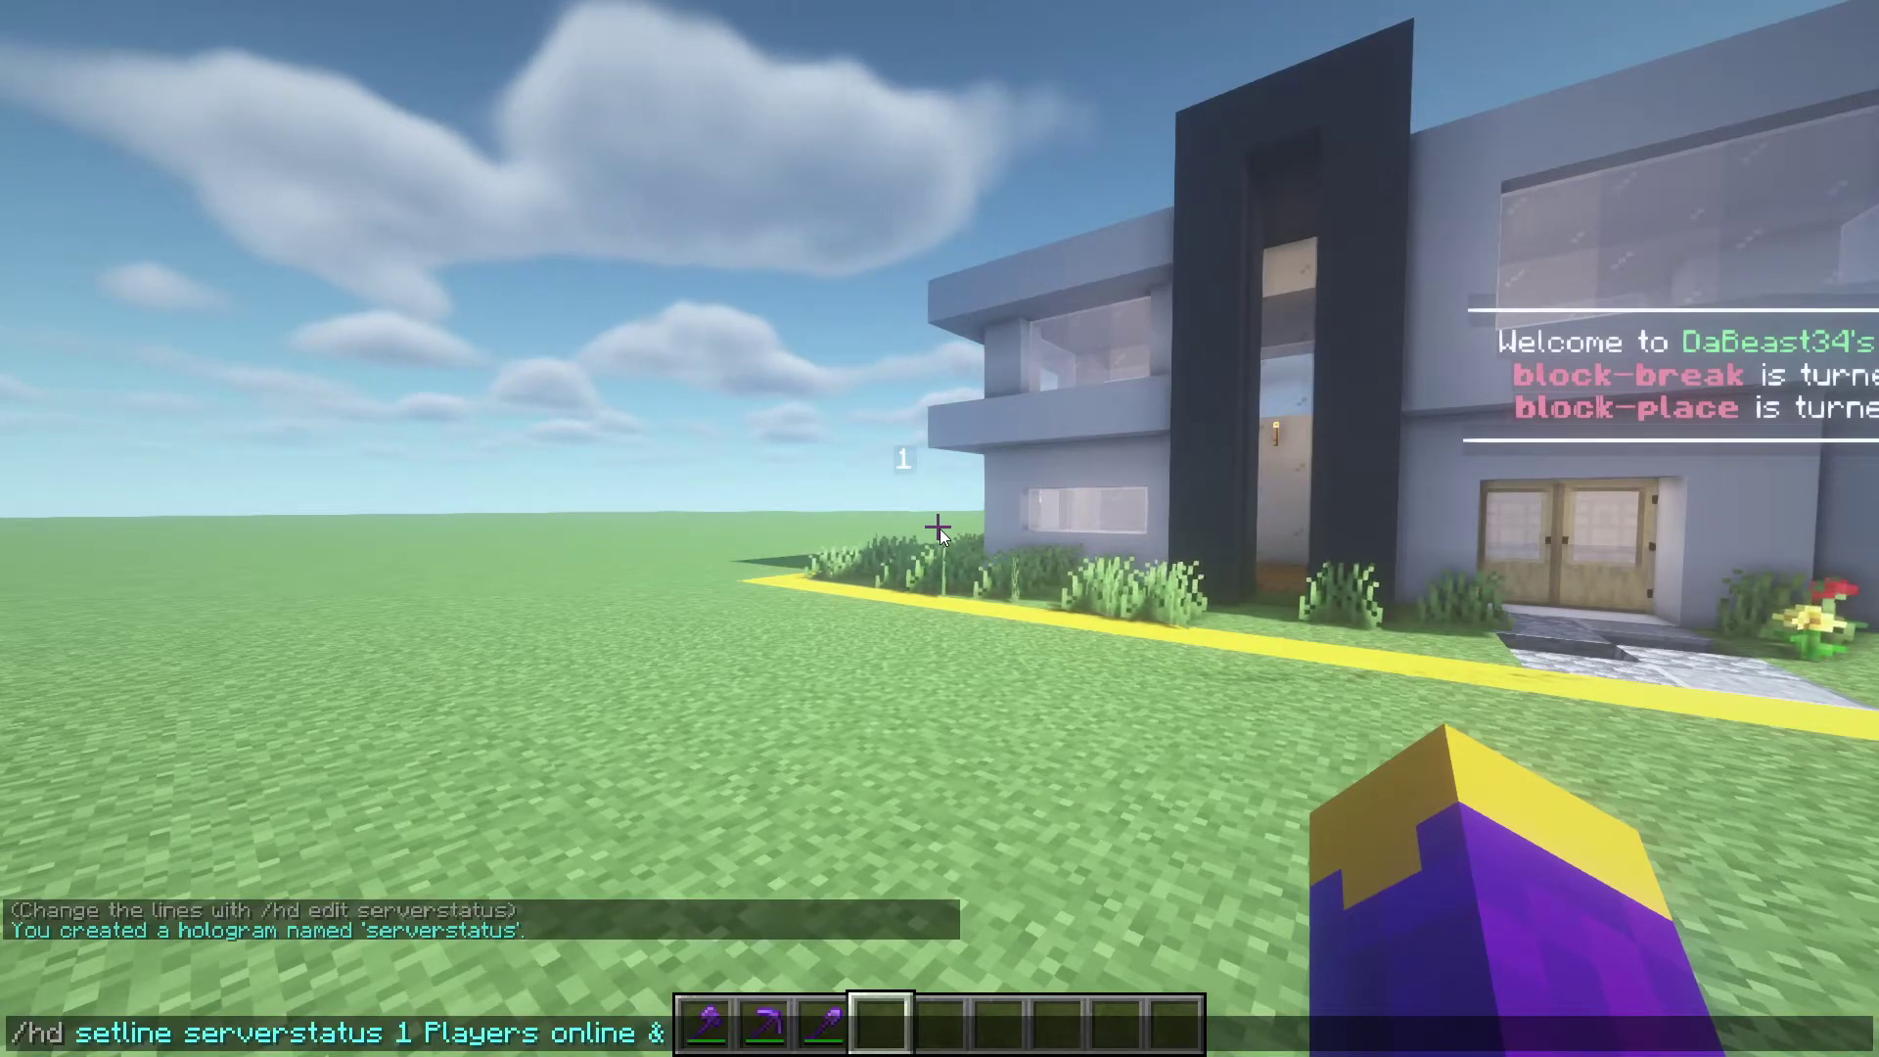
text(a&l{online}/{max_players)
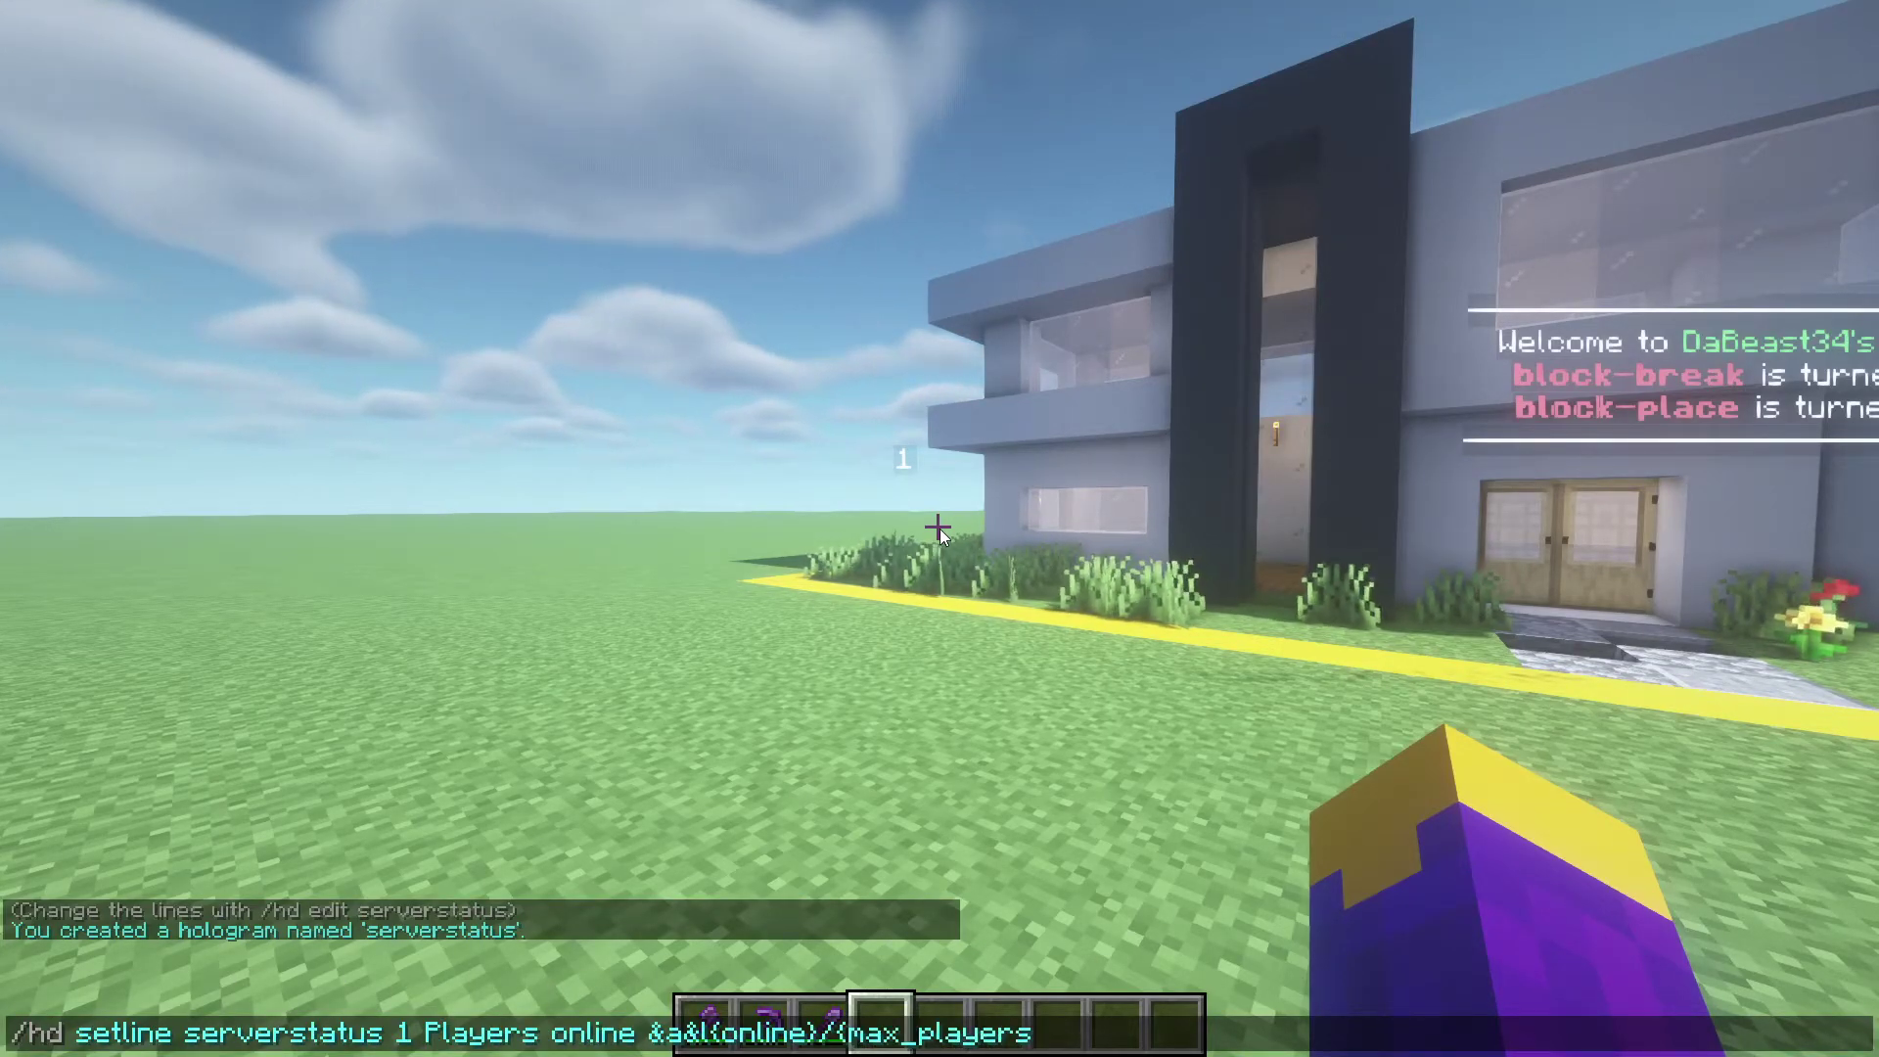
key(Return)
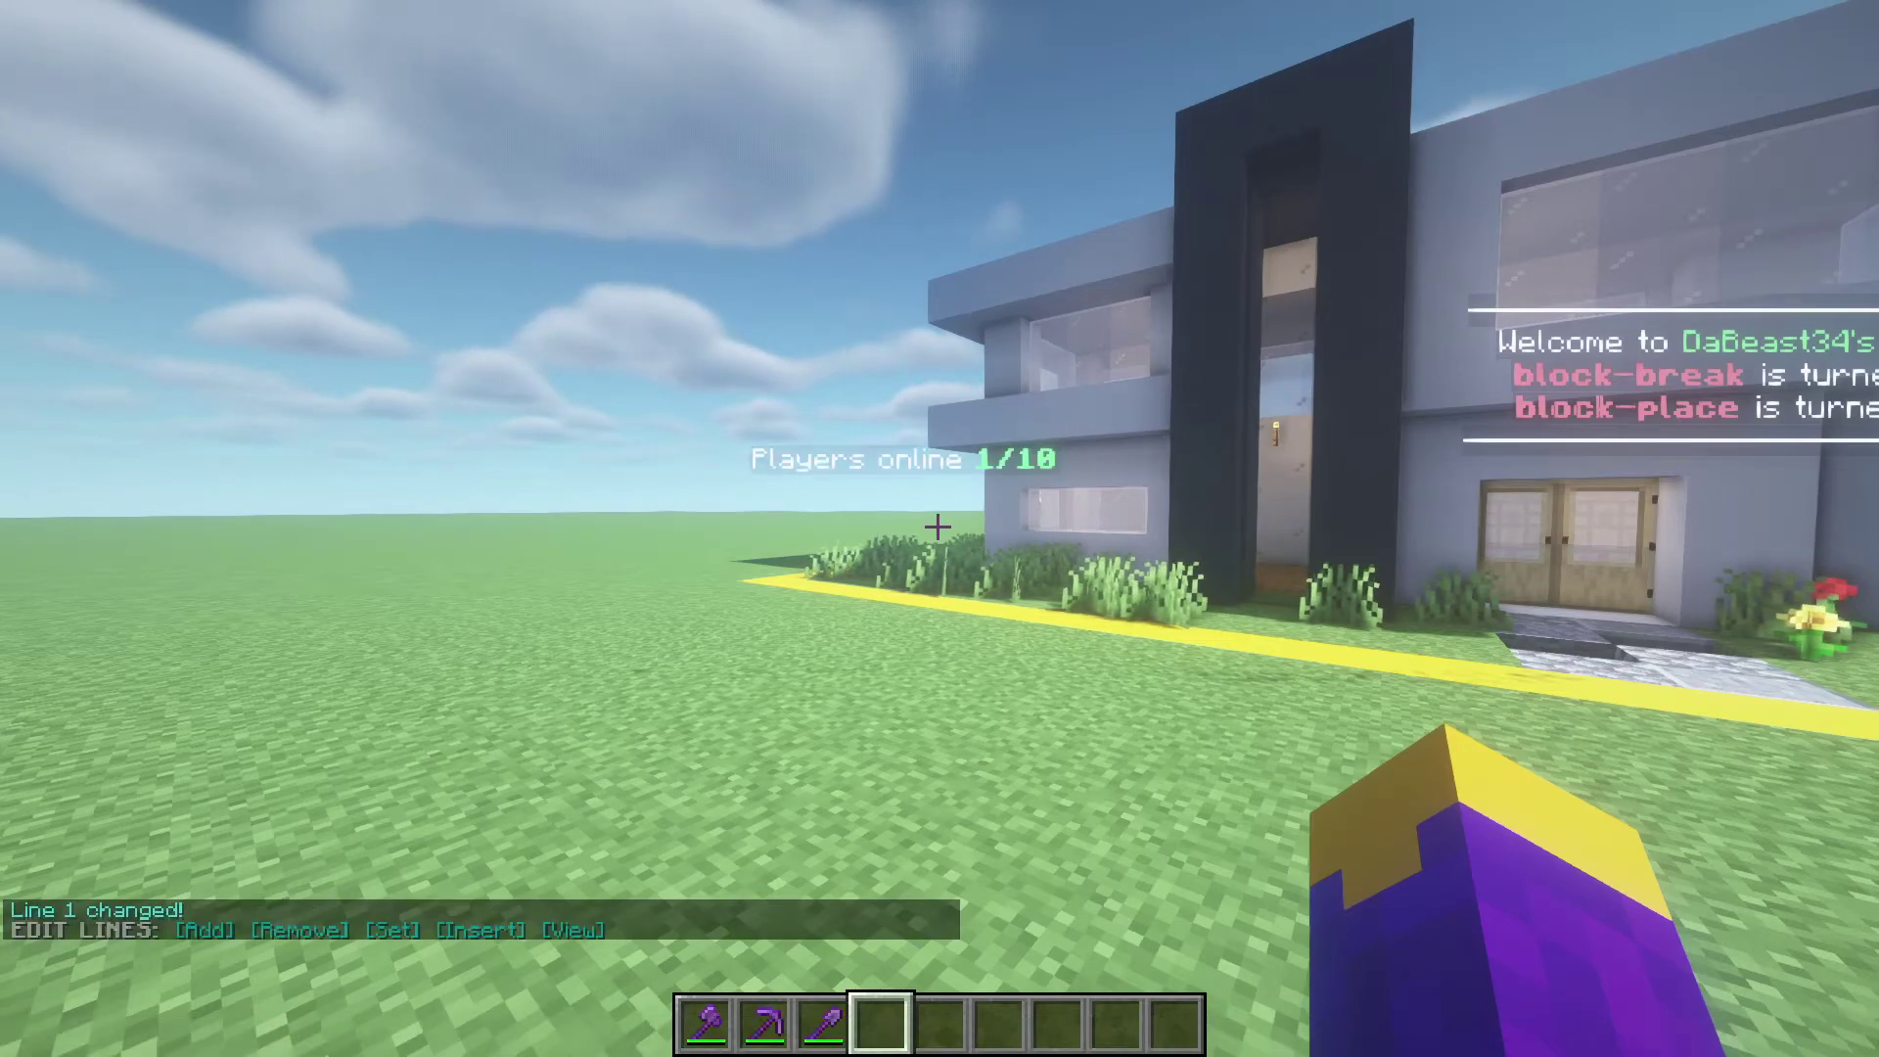
key(w)
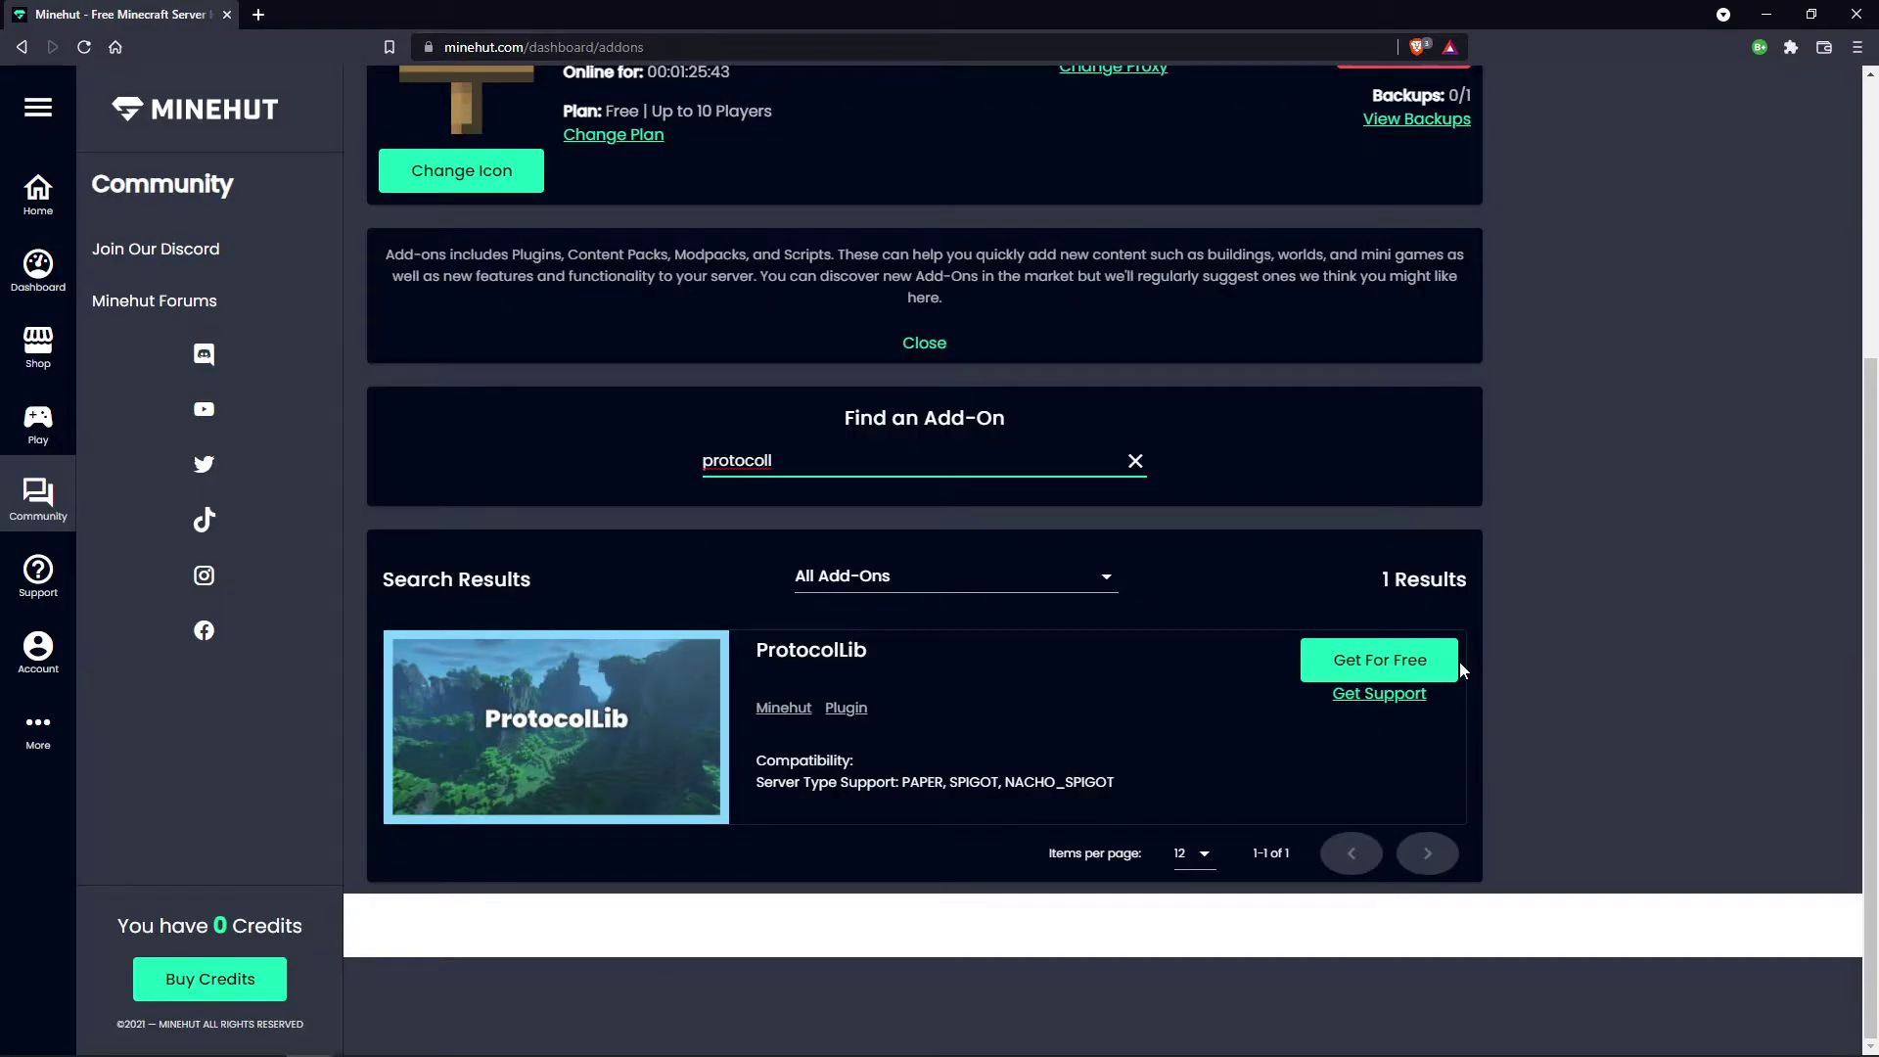
Step: Install ProtocolLib free on the server, then type the welcomesign create command in chat
click(1429, 661)
click(1082, 773)
click(1163, 848)
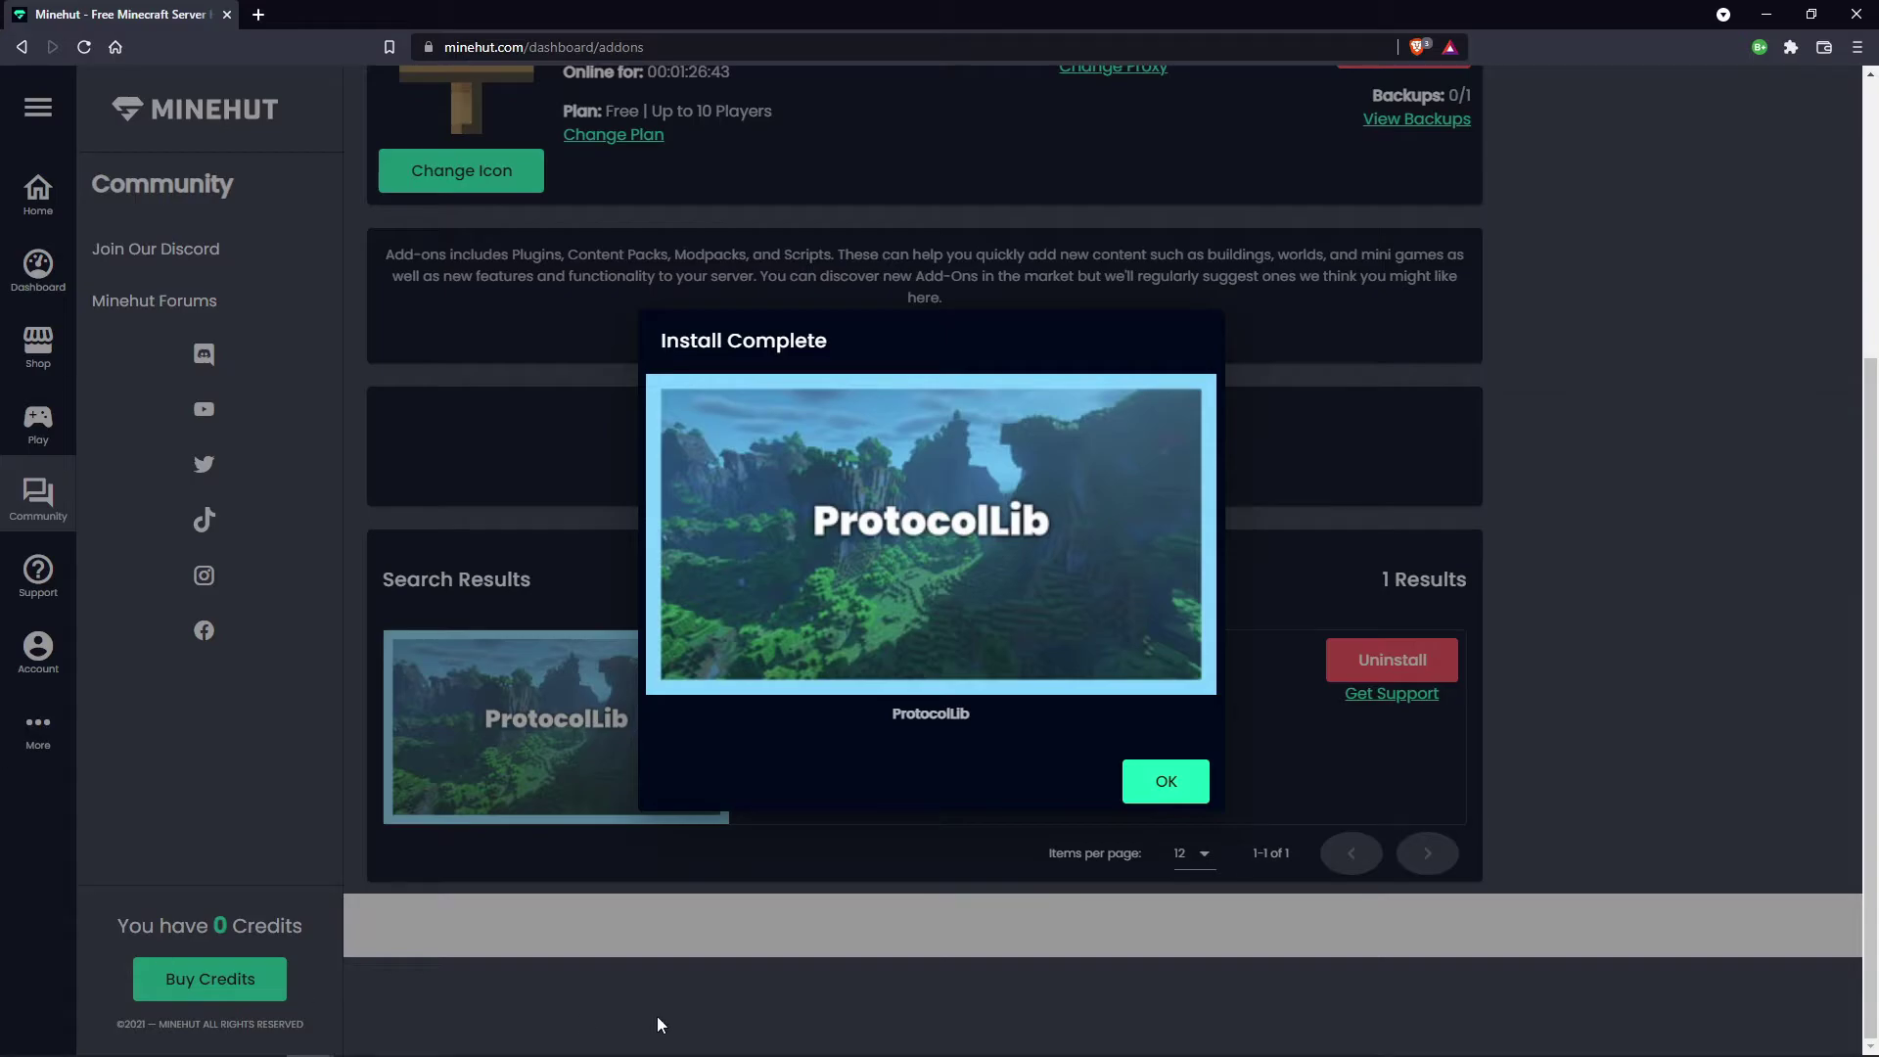
click(1182, 778)
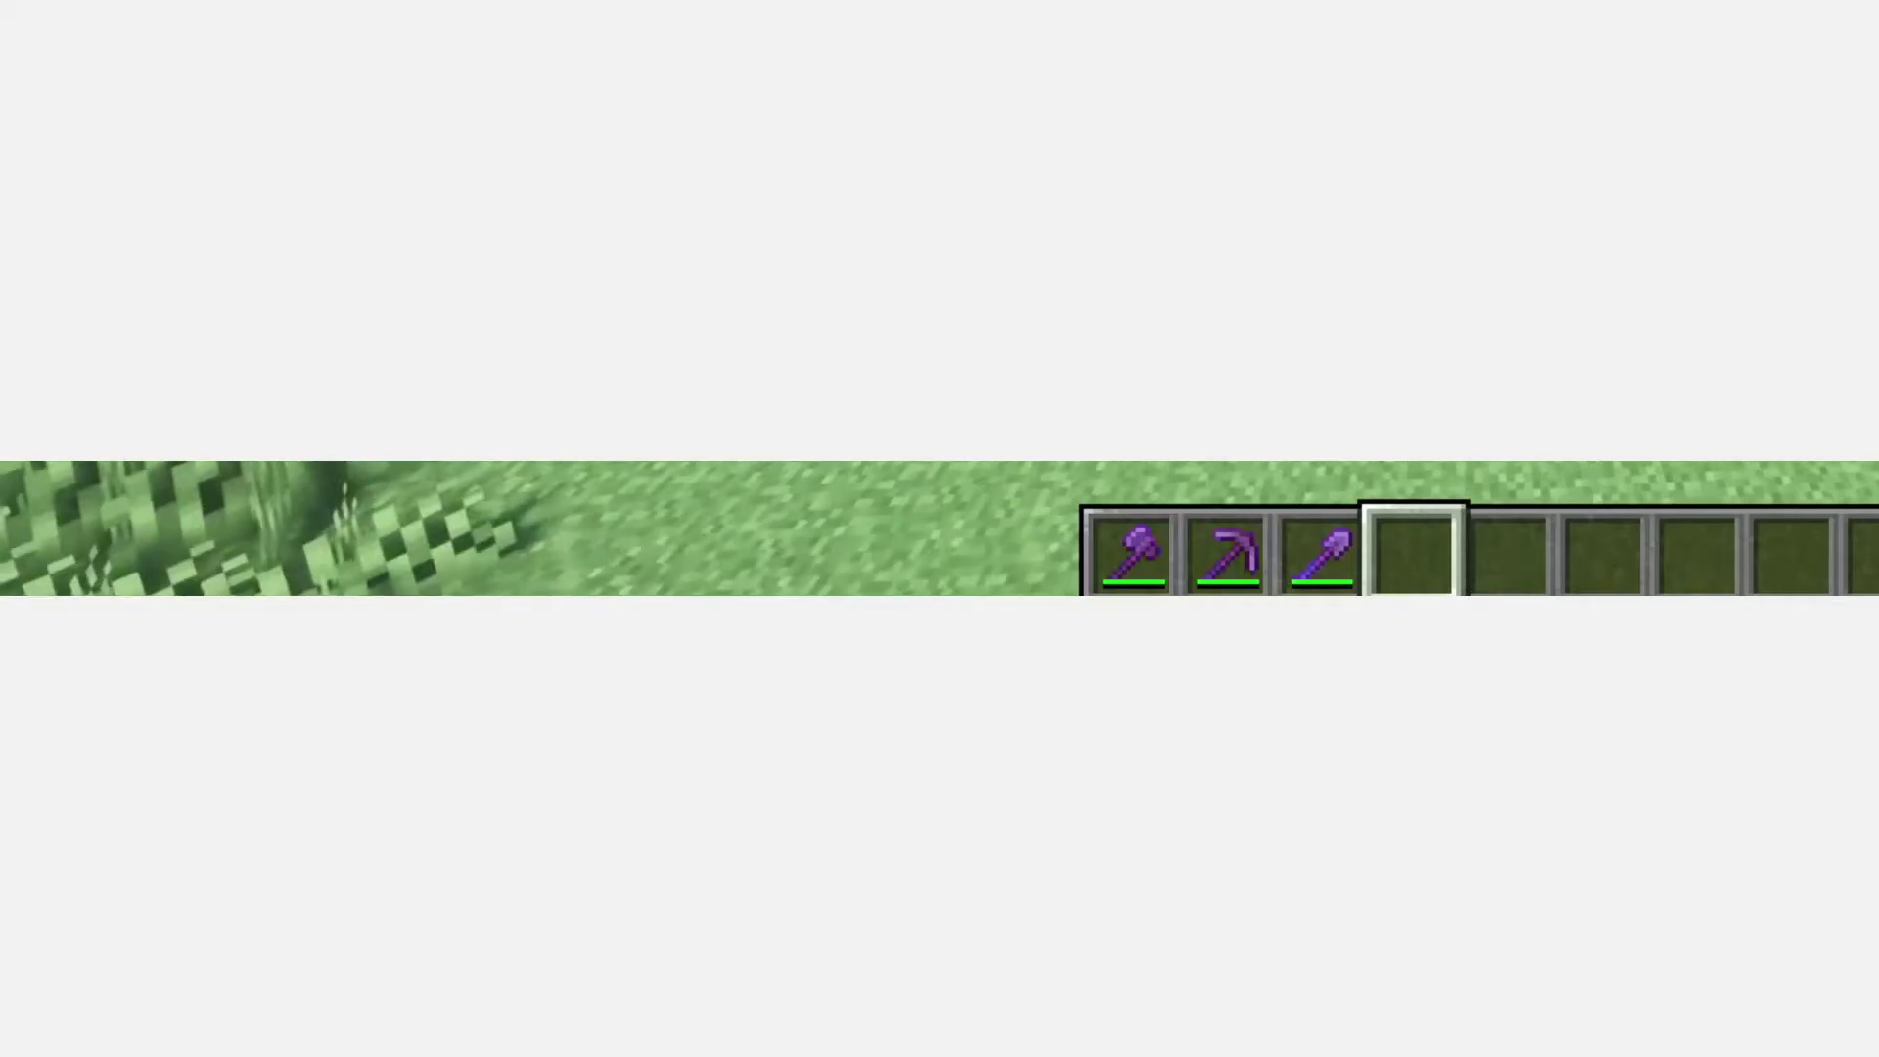
text(/hd create welc)
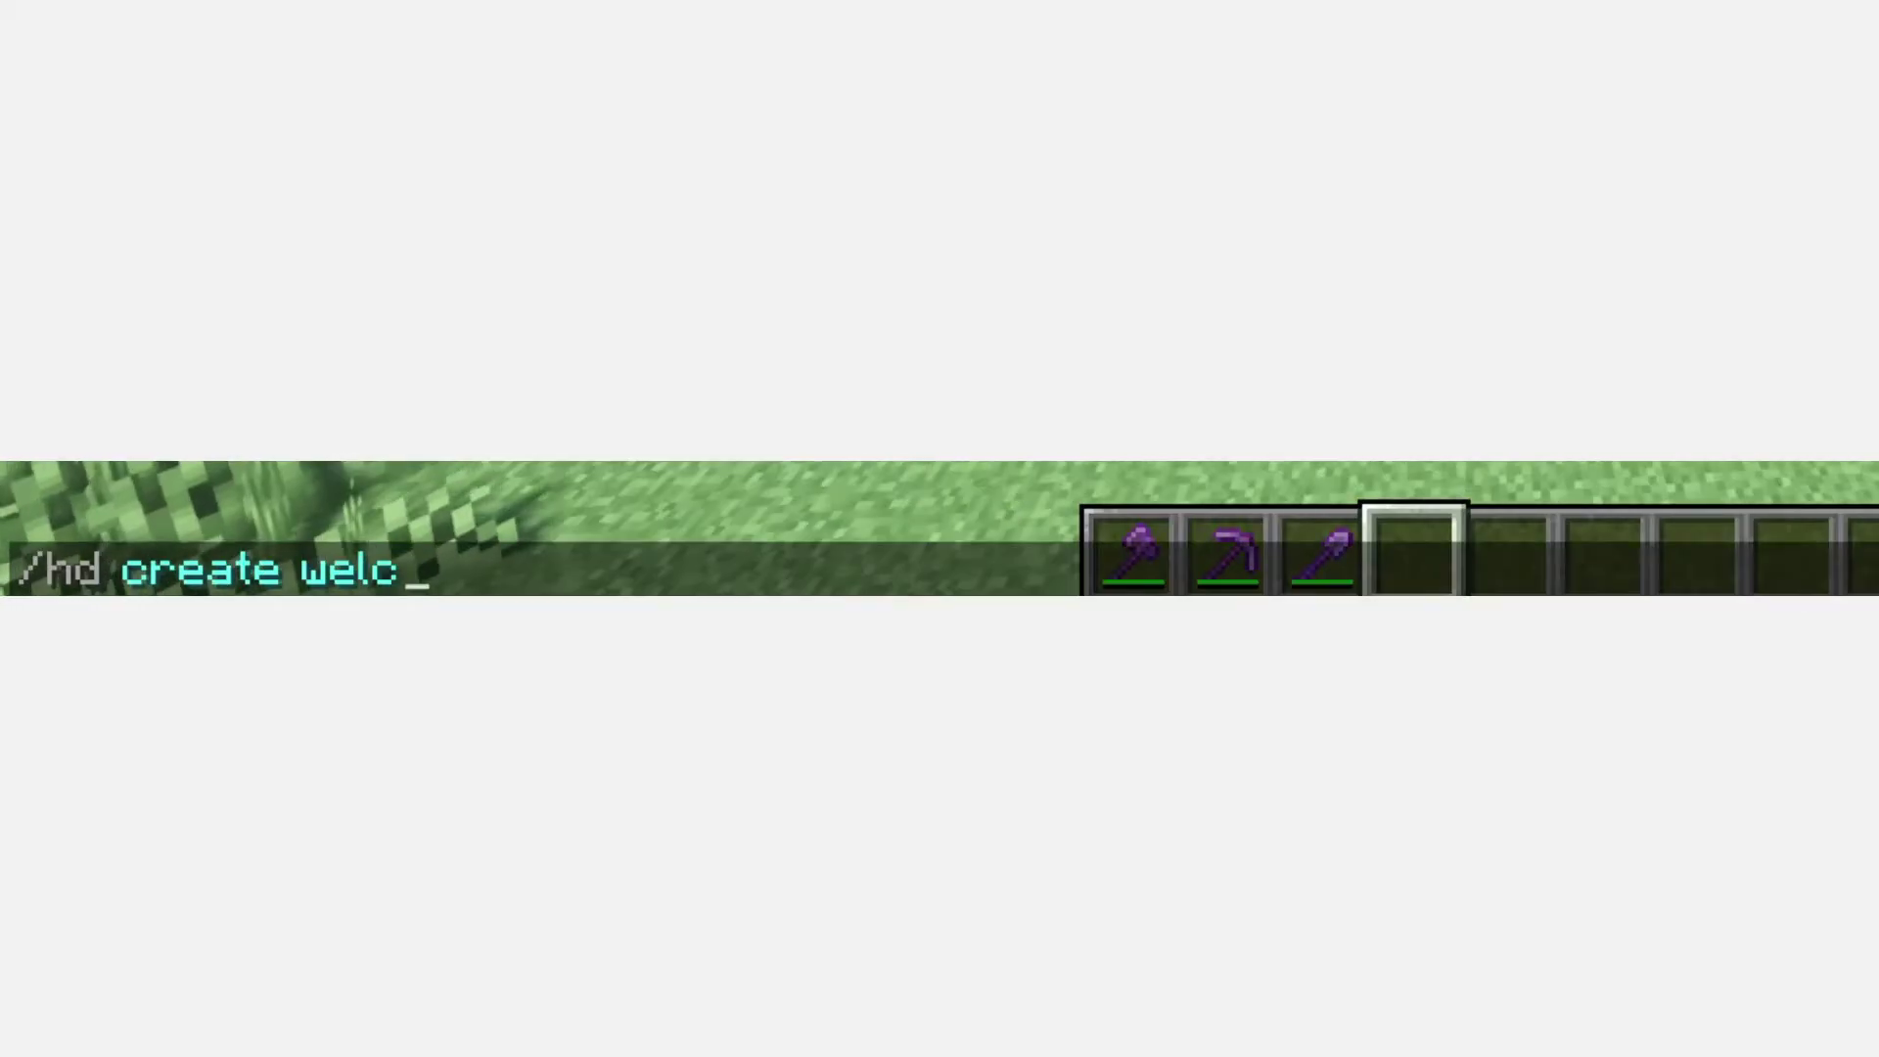
text(omesign &7Welcome to the &6Pr)
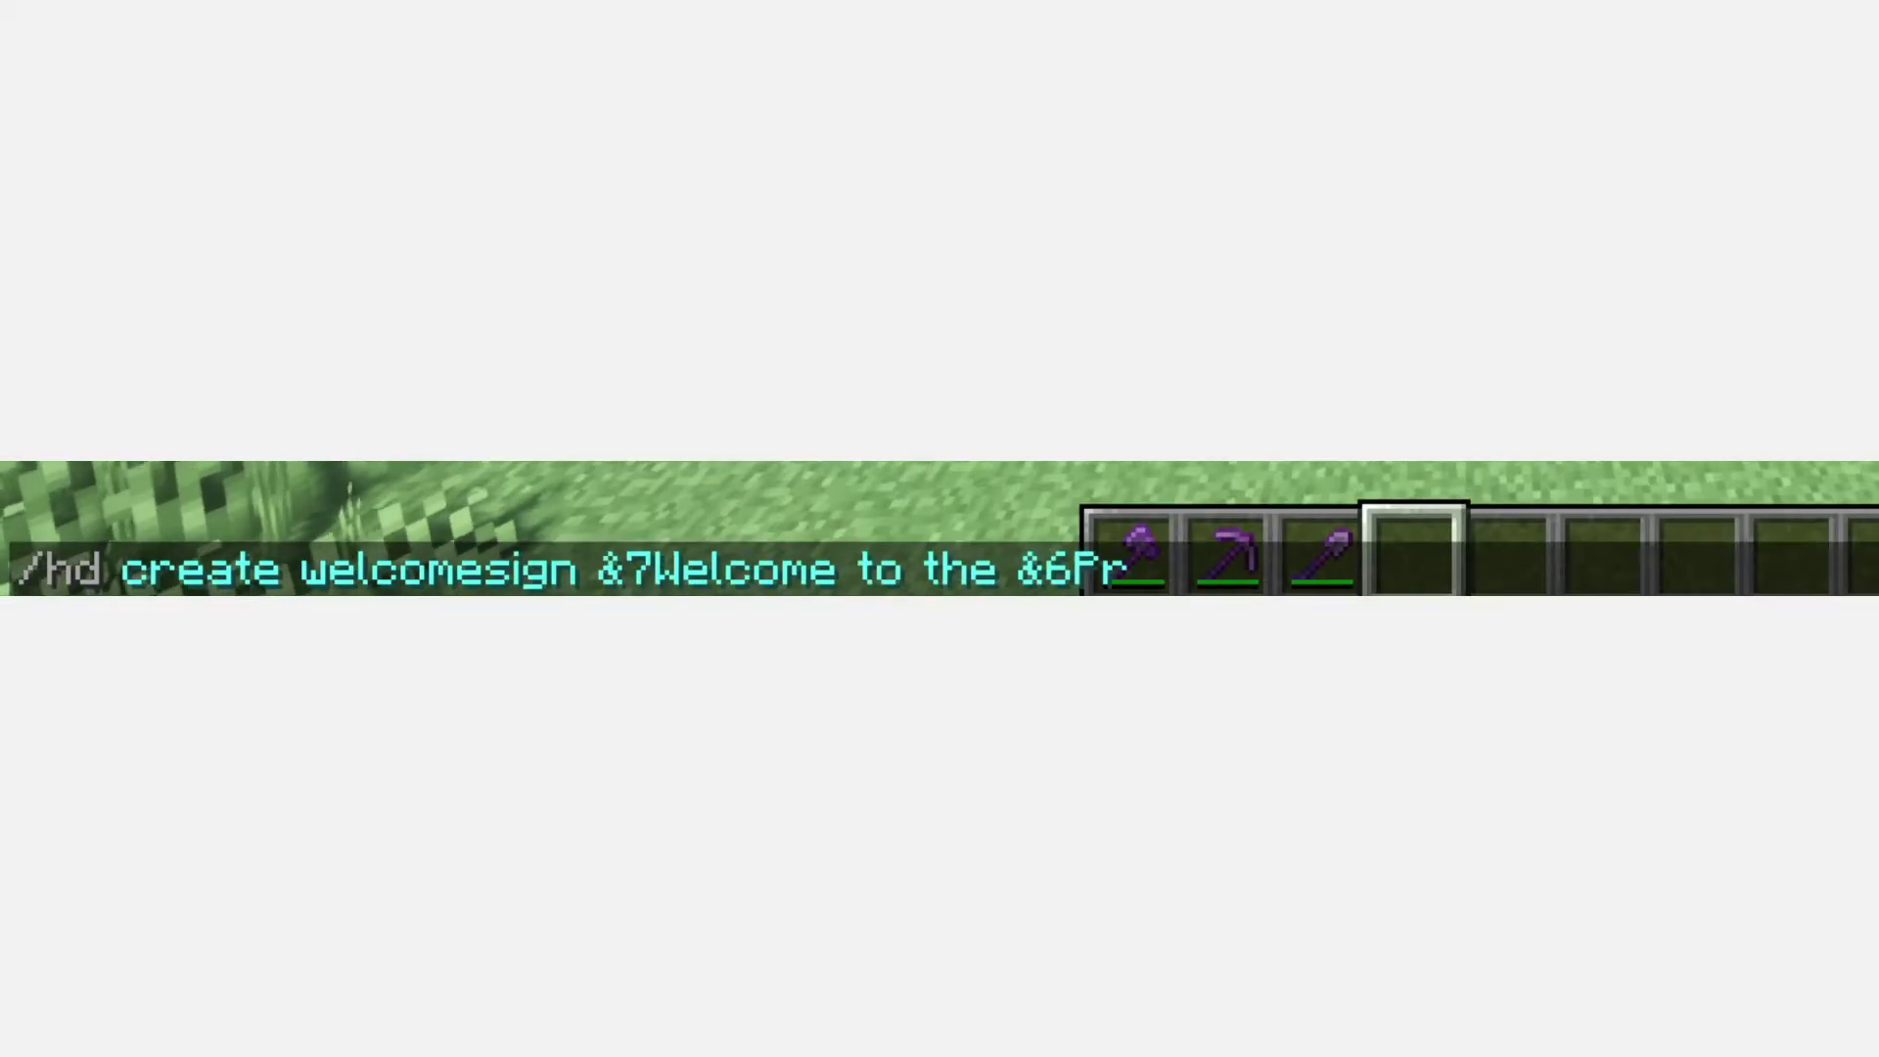
text(ison Mines &7, &b(player)&7!)
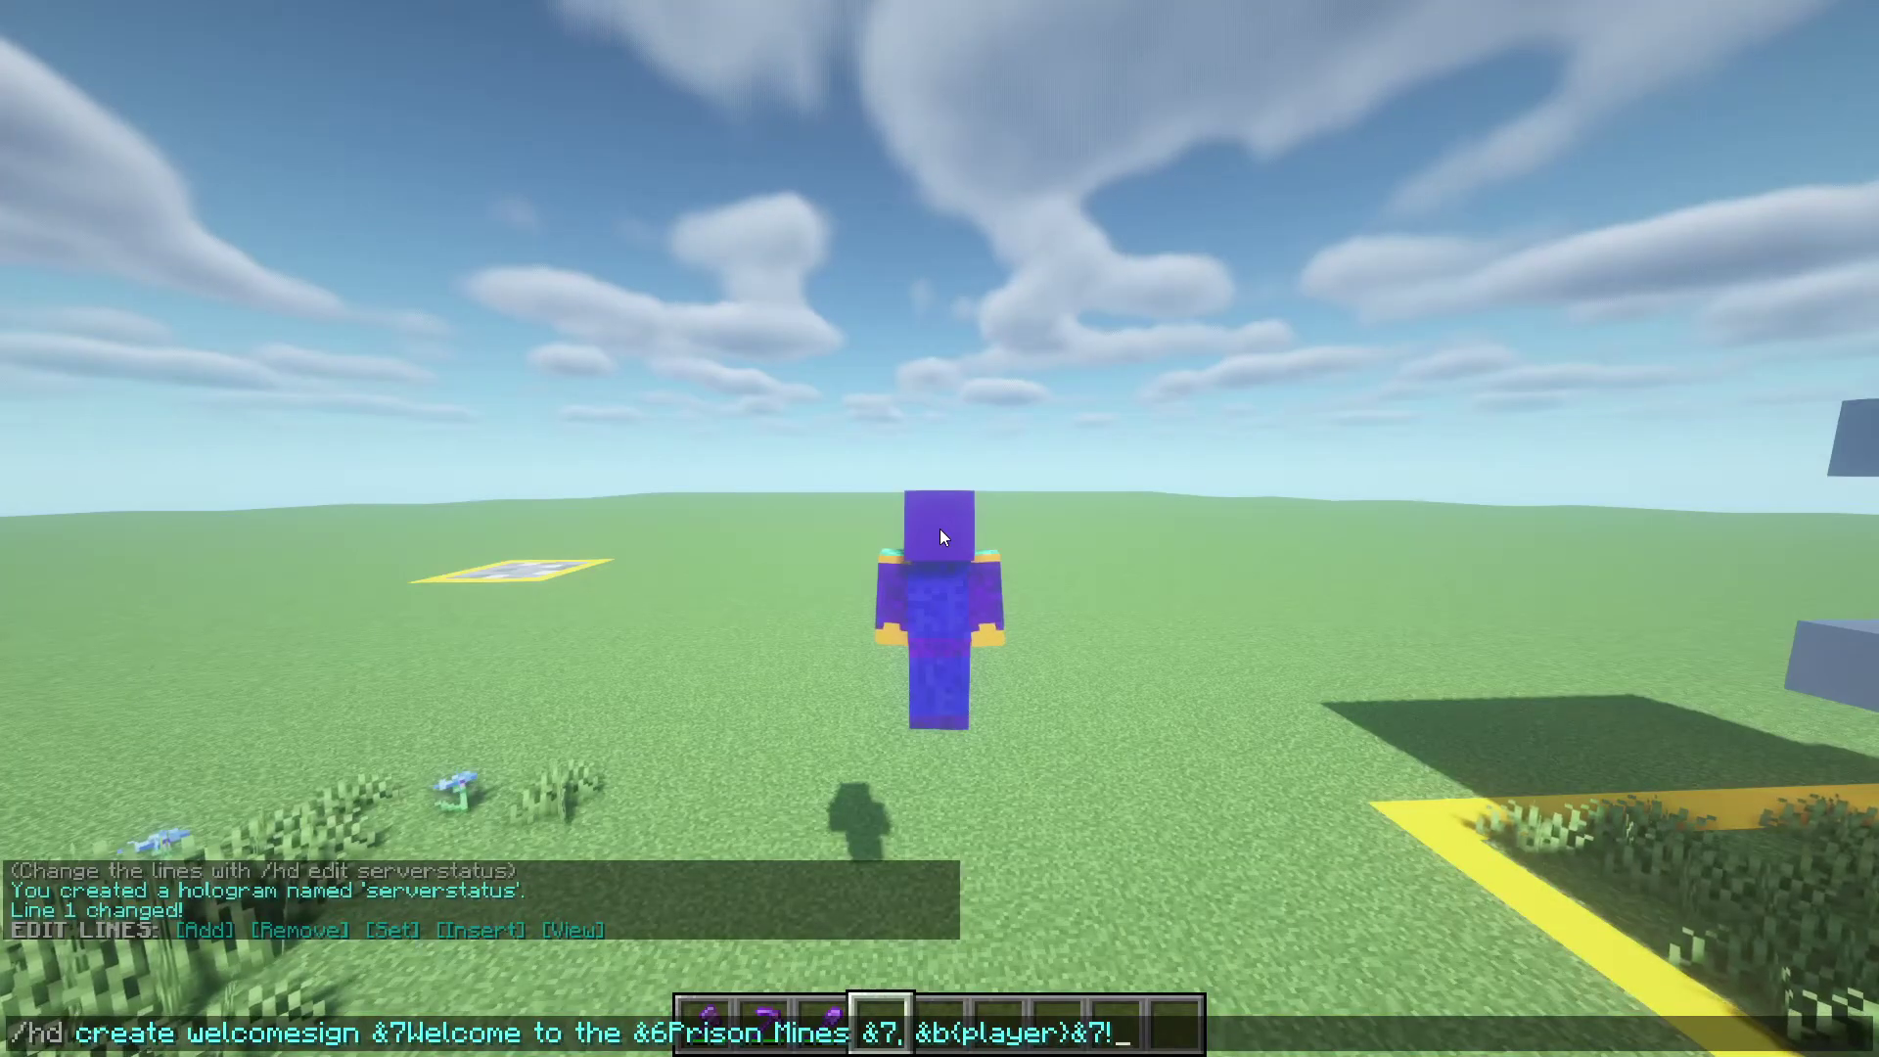
Step: Create the welcomesign hologram and insert a gold bold 'PRISON MINES' title above the welcome
key(Return)
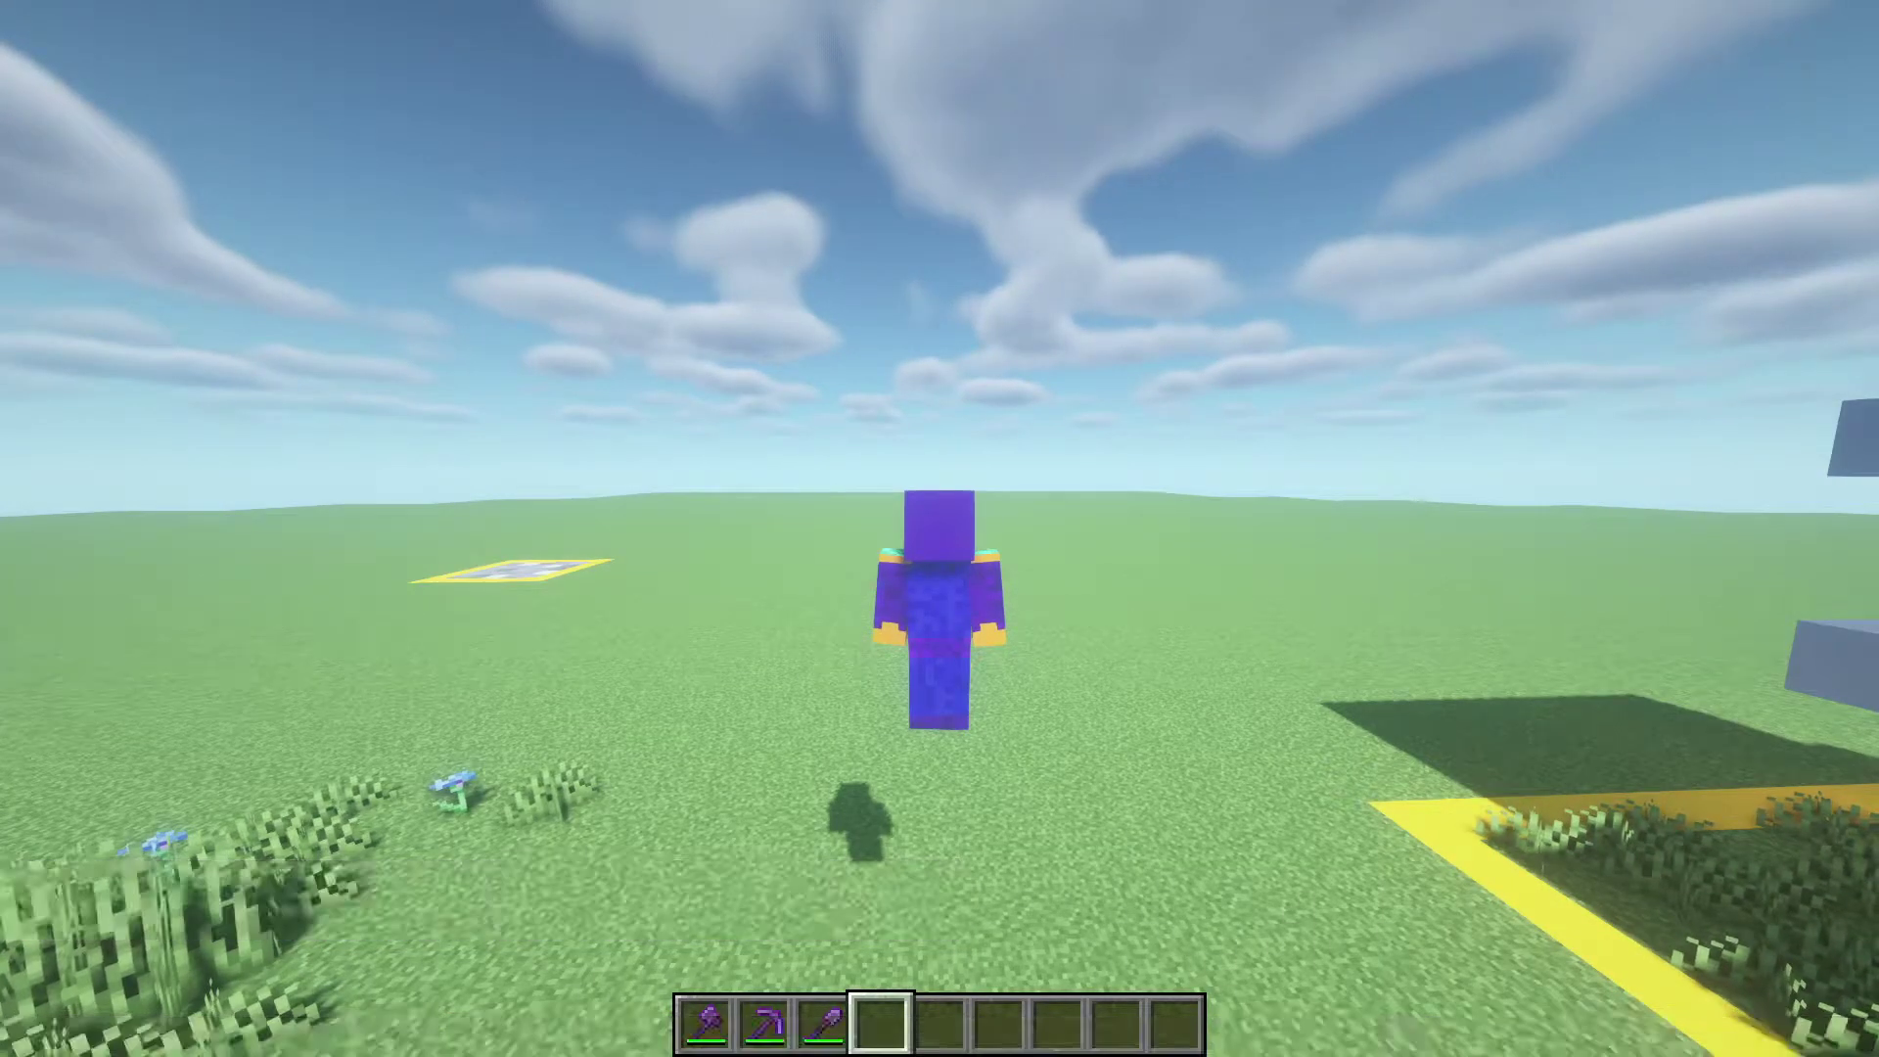
key(F5)
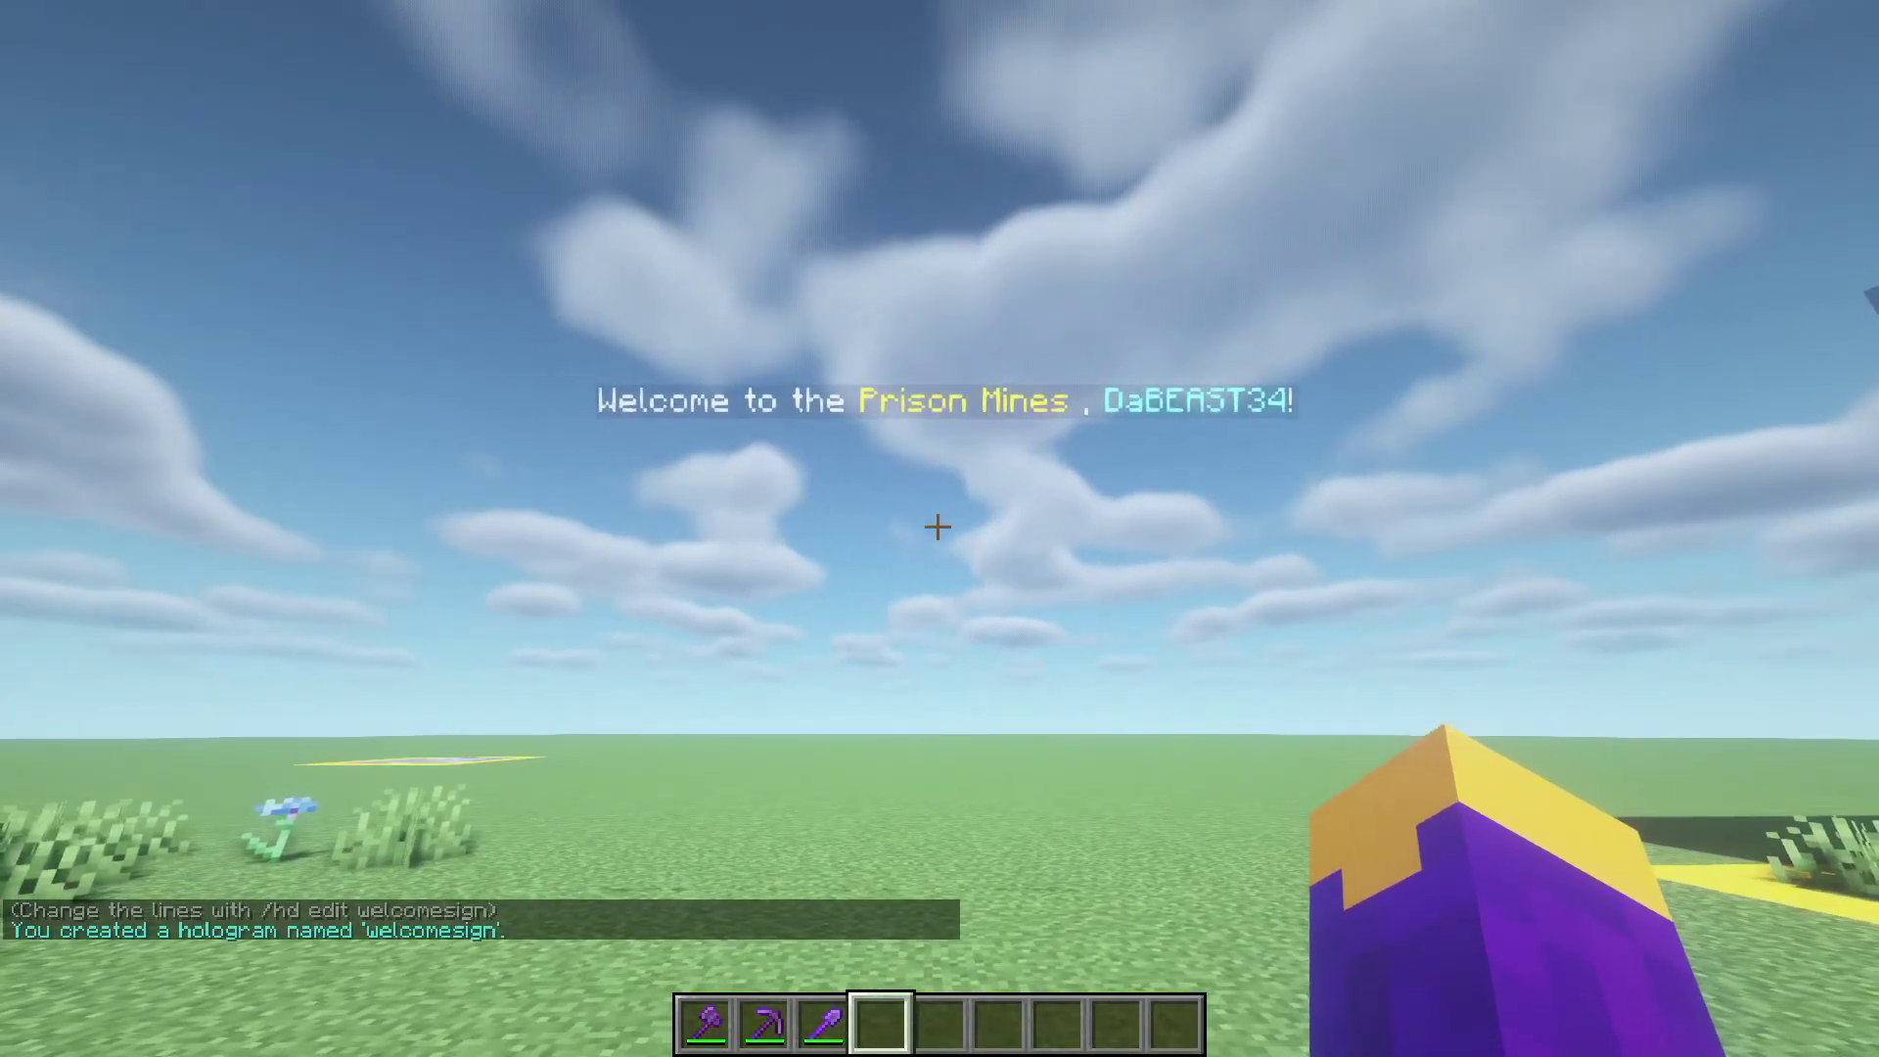
text(/)
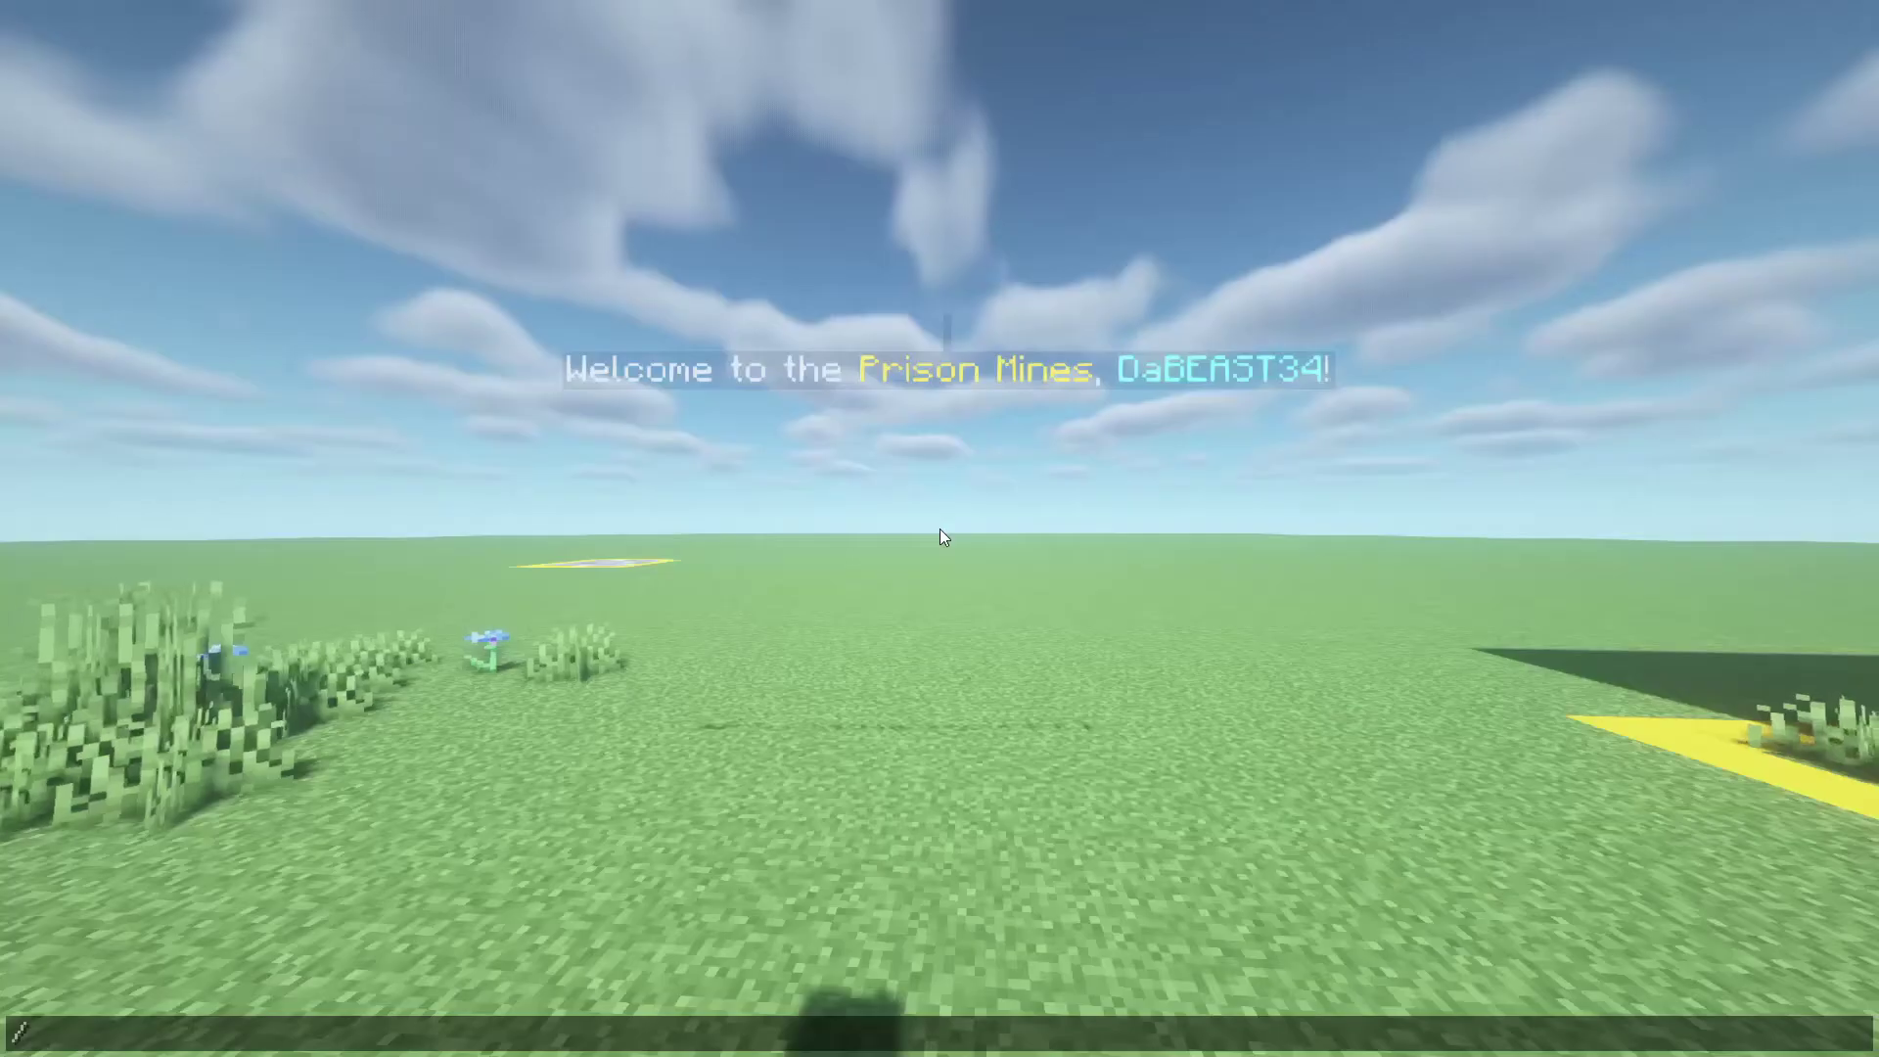
text(hd insertline welcomesign 1 &6&lPRISON MINES)
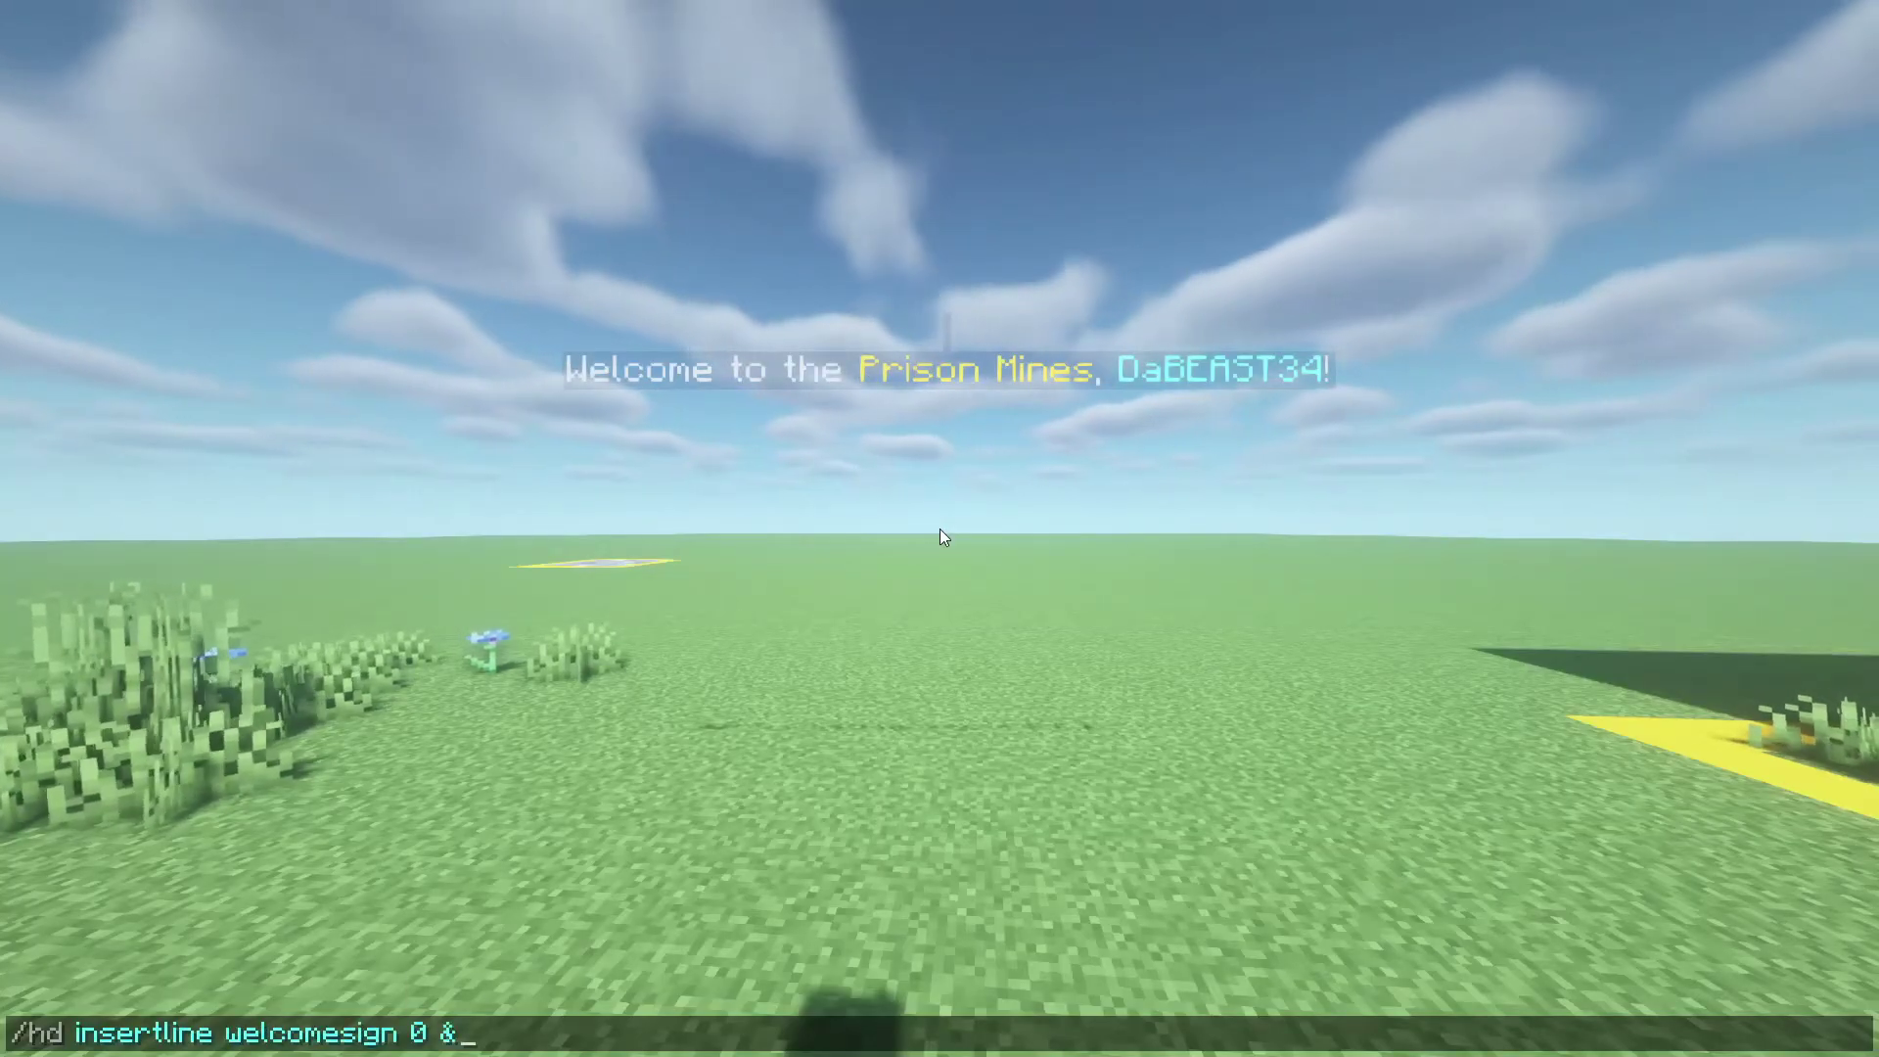
key(Return)
Step: Add the 'Type /help to get started!' line and an 'Online: {online}/{max_players}' line
text(/hd addloi)
key(BackSpace)
key(BackSpace)
text(ine welcomesign &7Type &e/help &7to get started!)
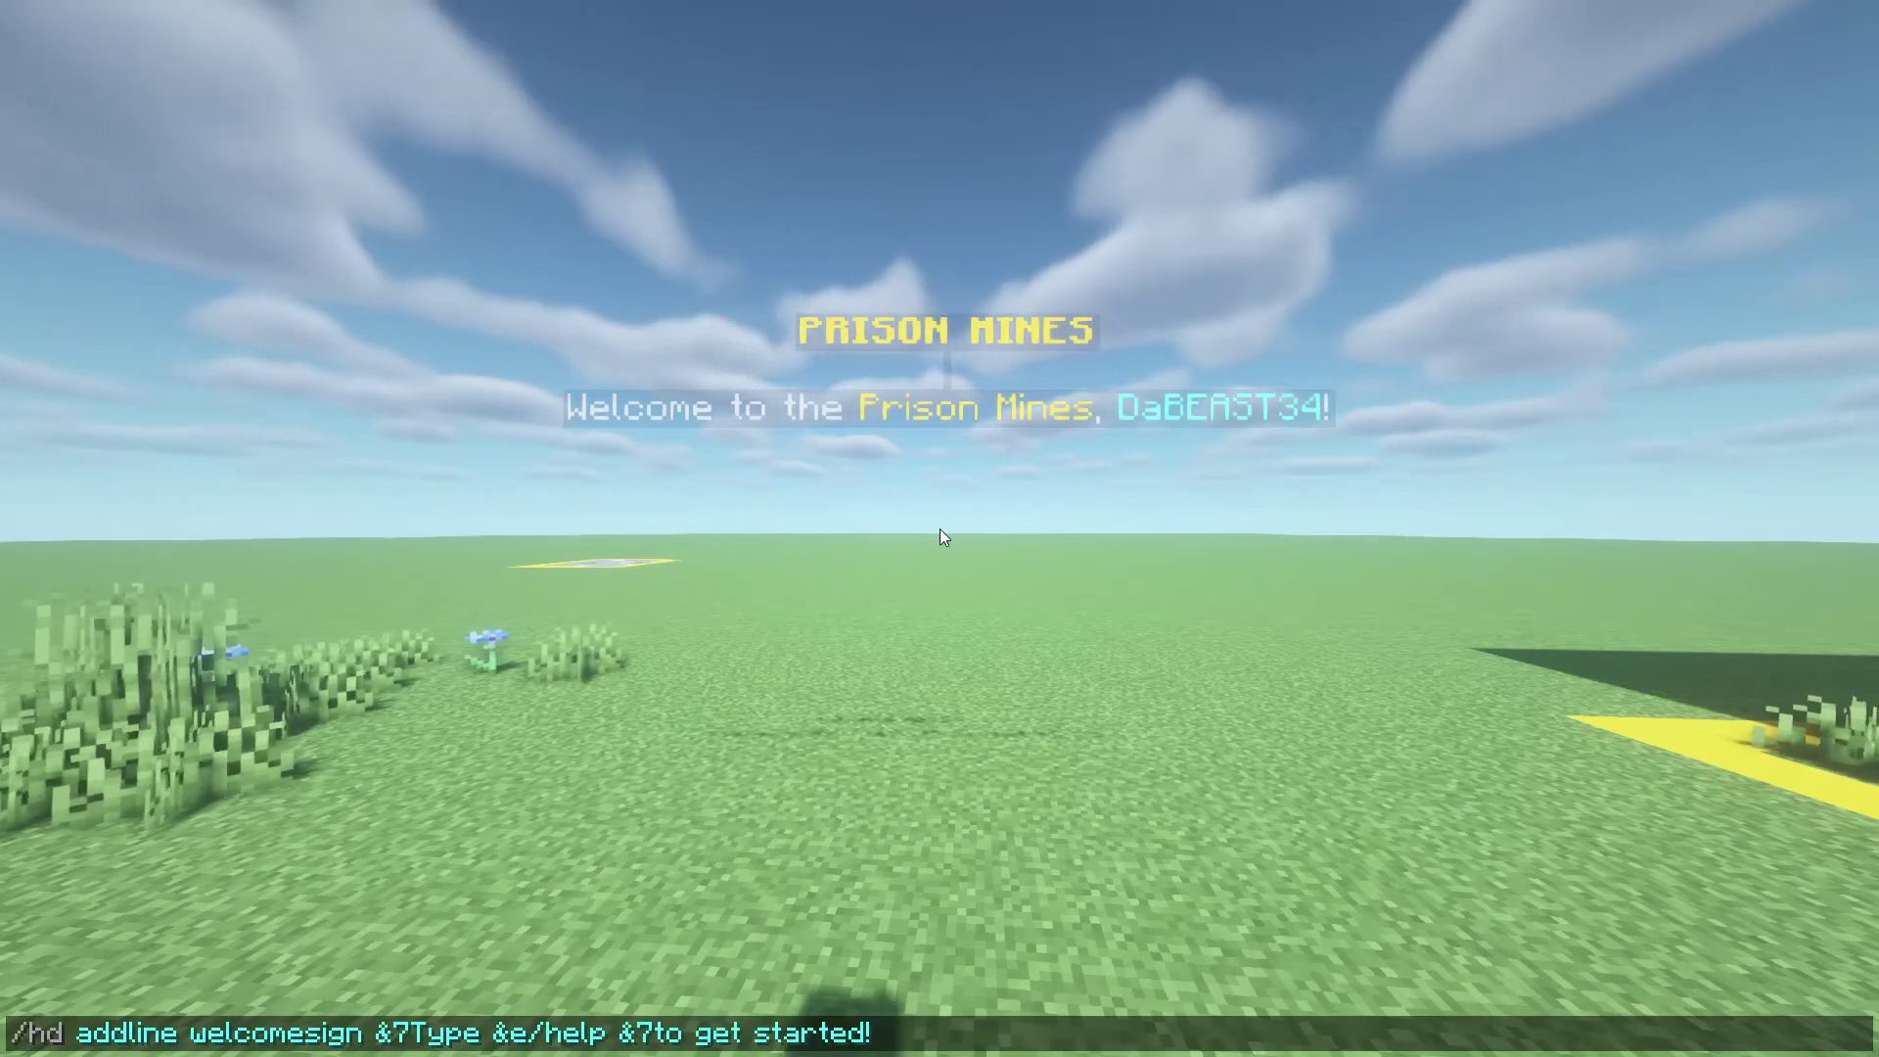
key(Return)
text(/hd addline welcomesign)
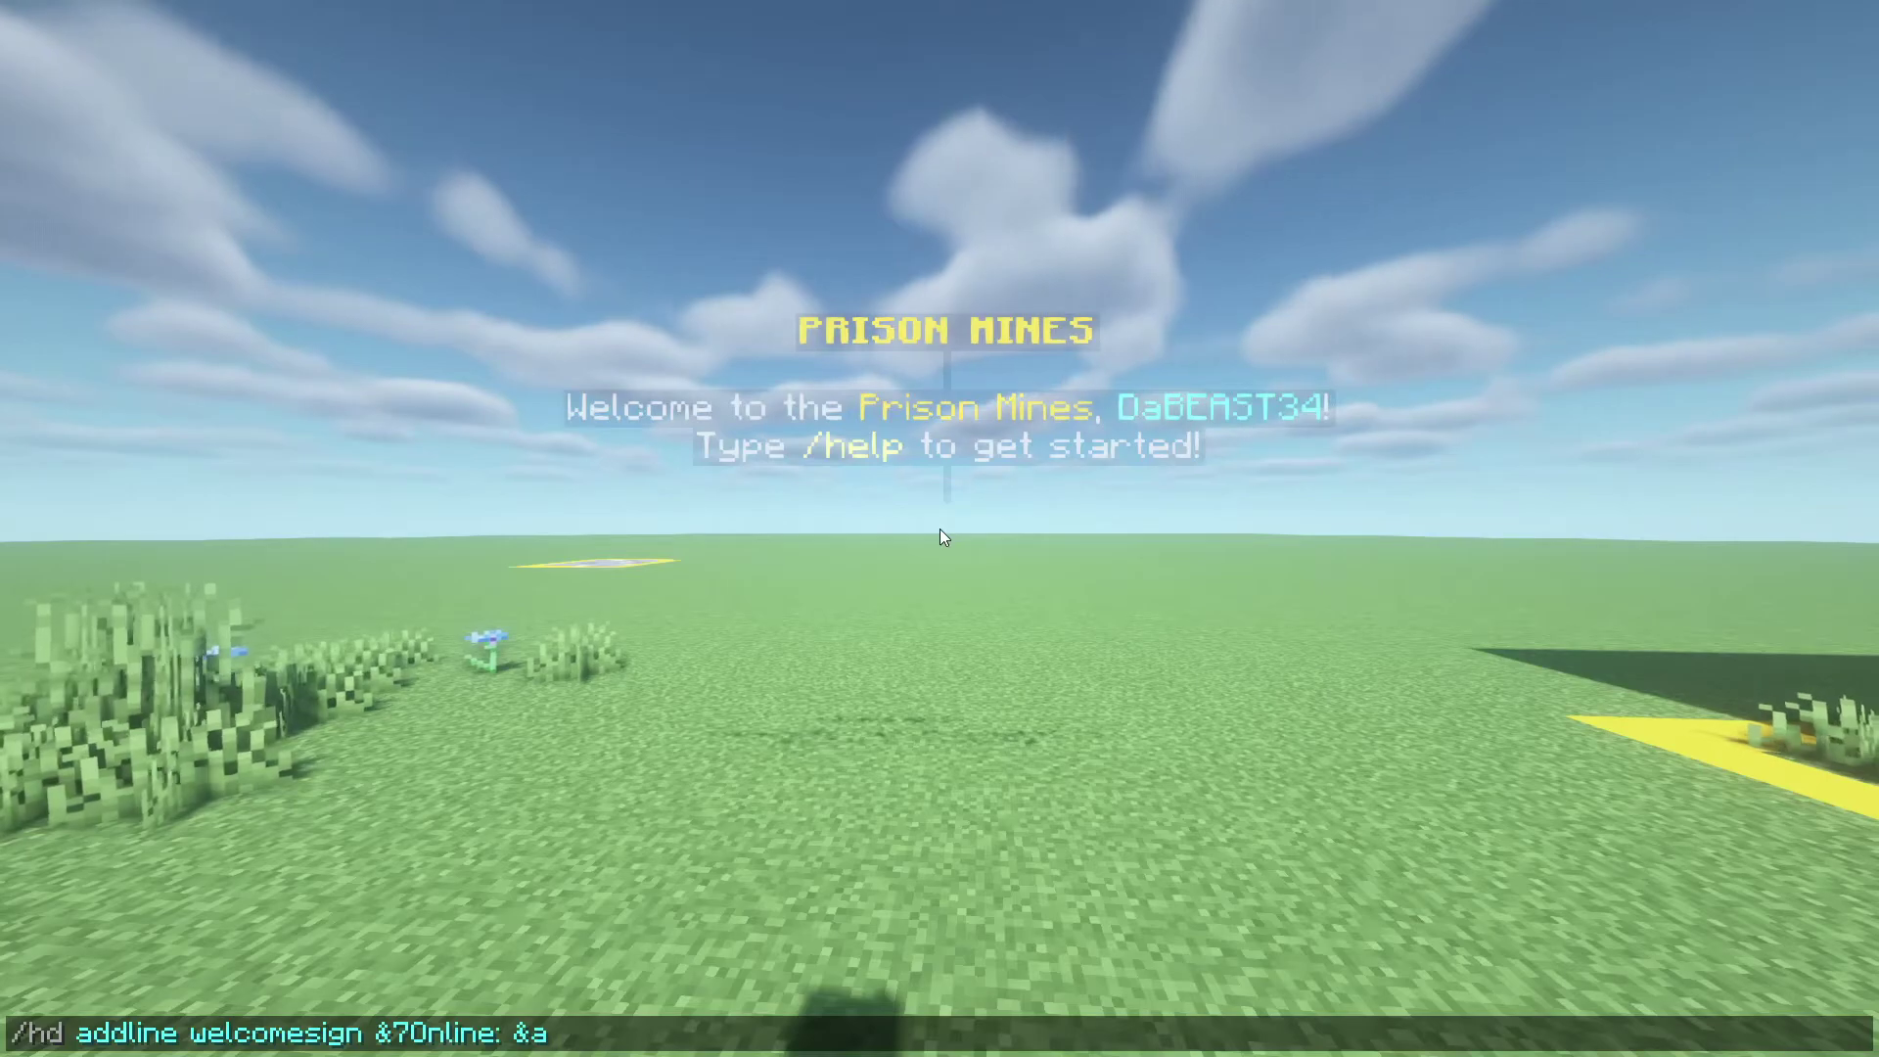
text(}/{max_players})
key(Return)
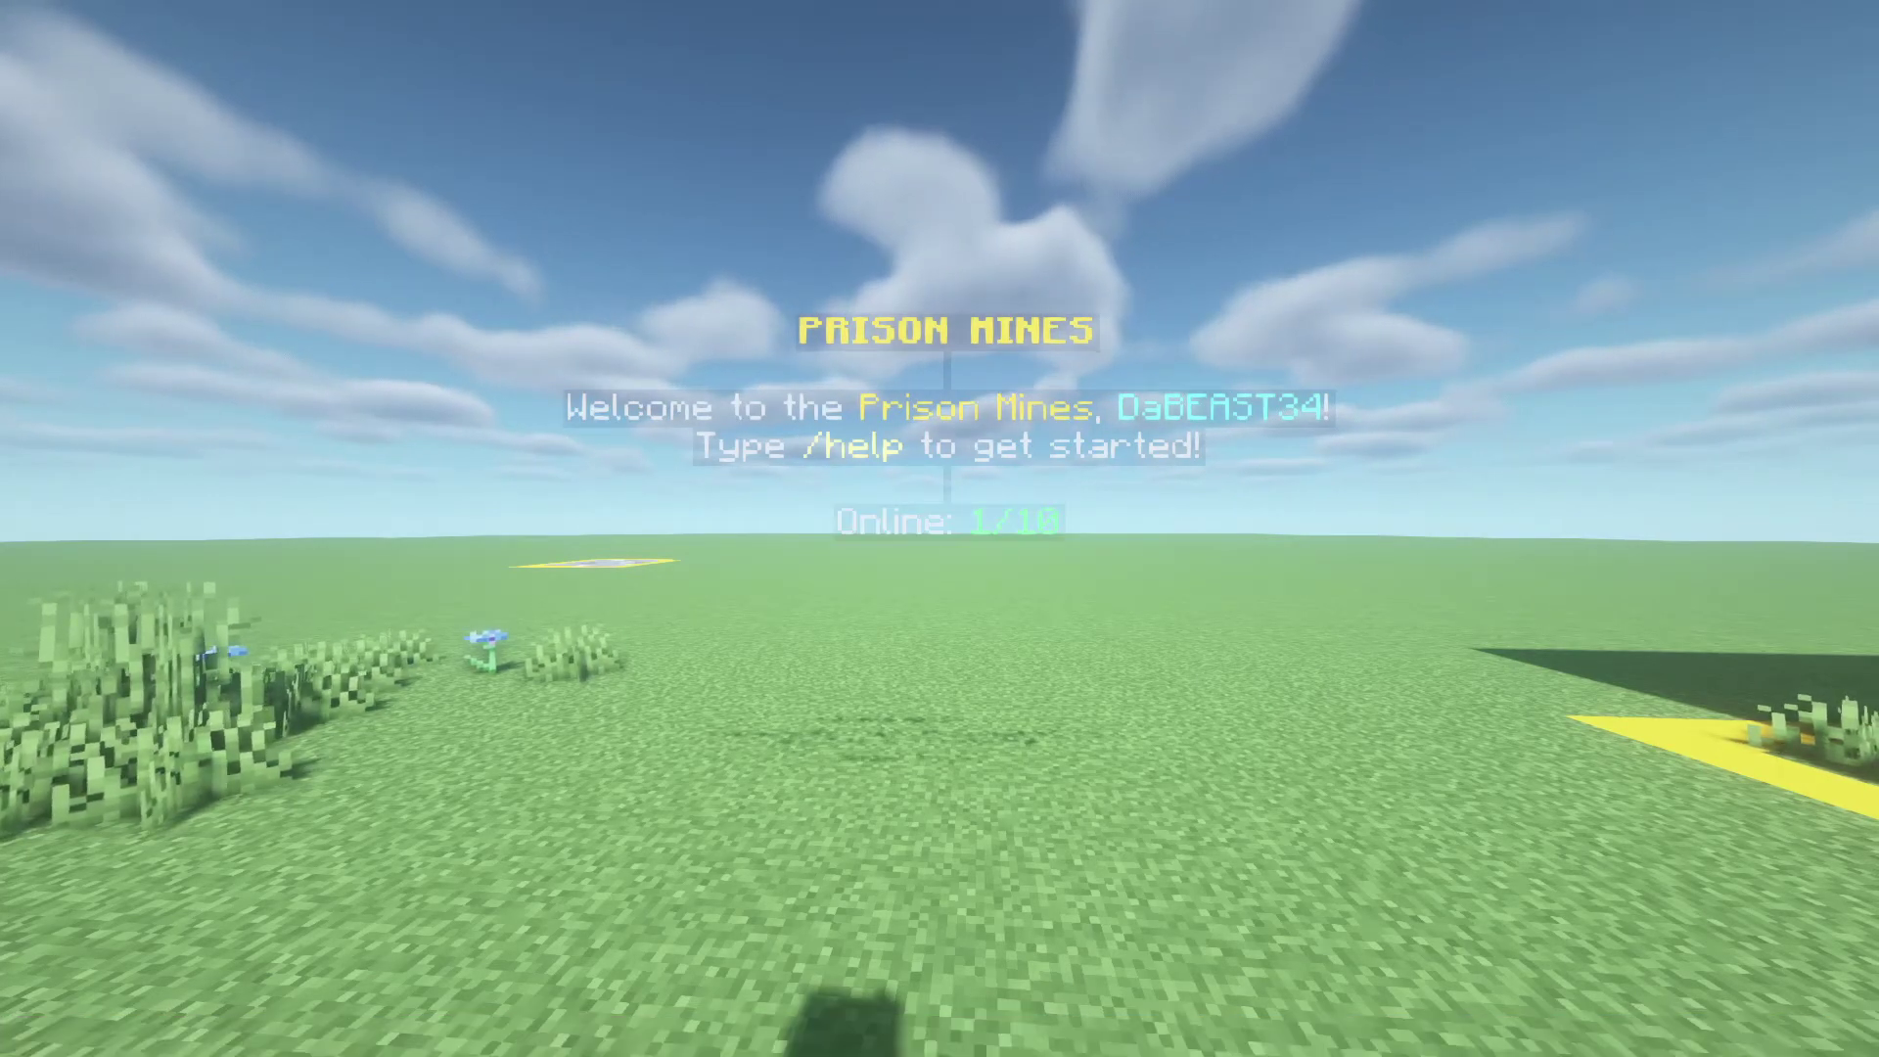
key(F1)
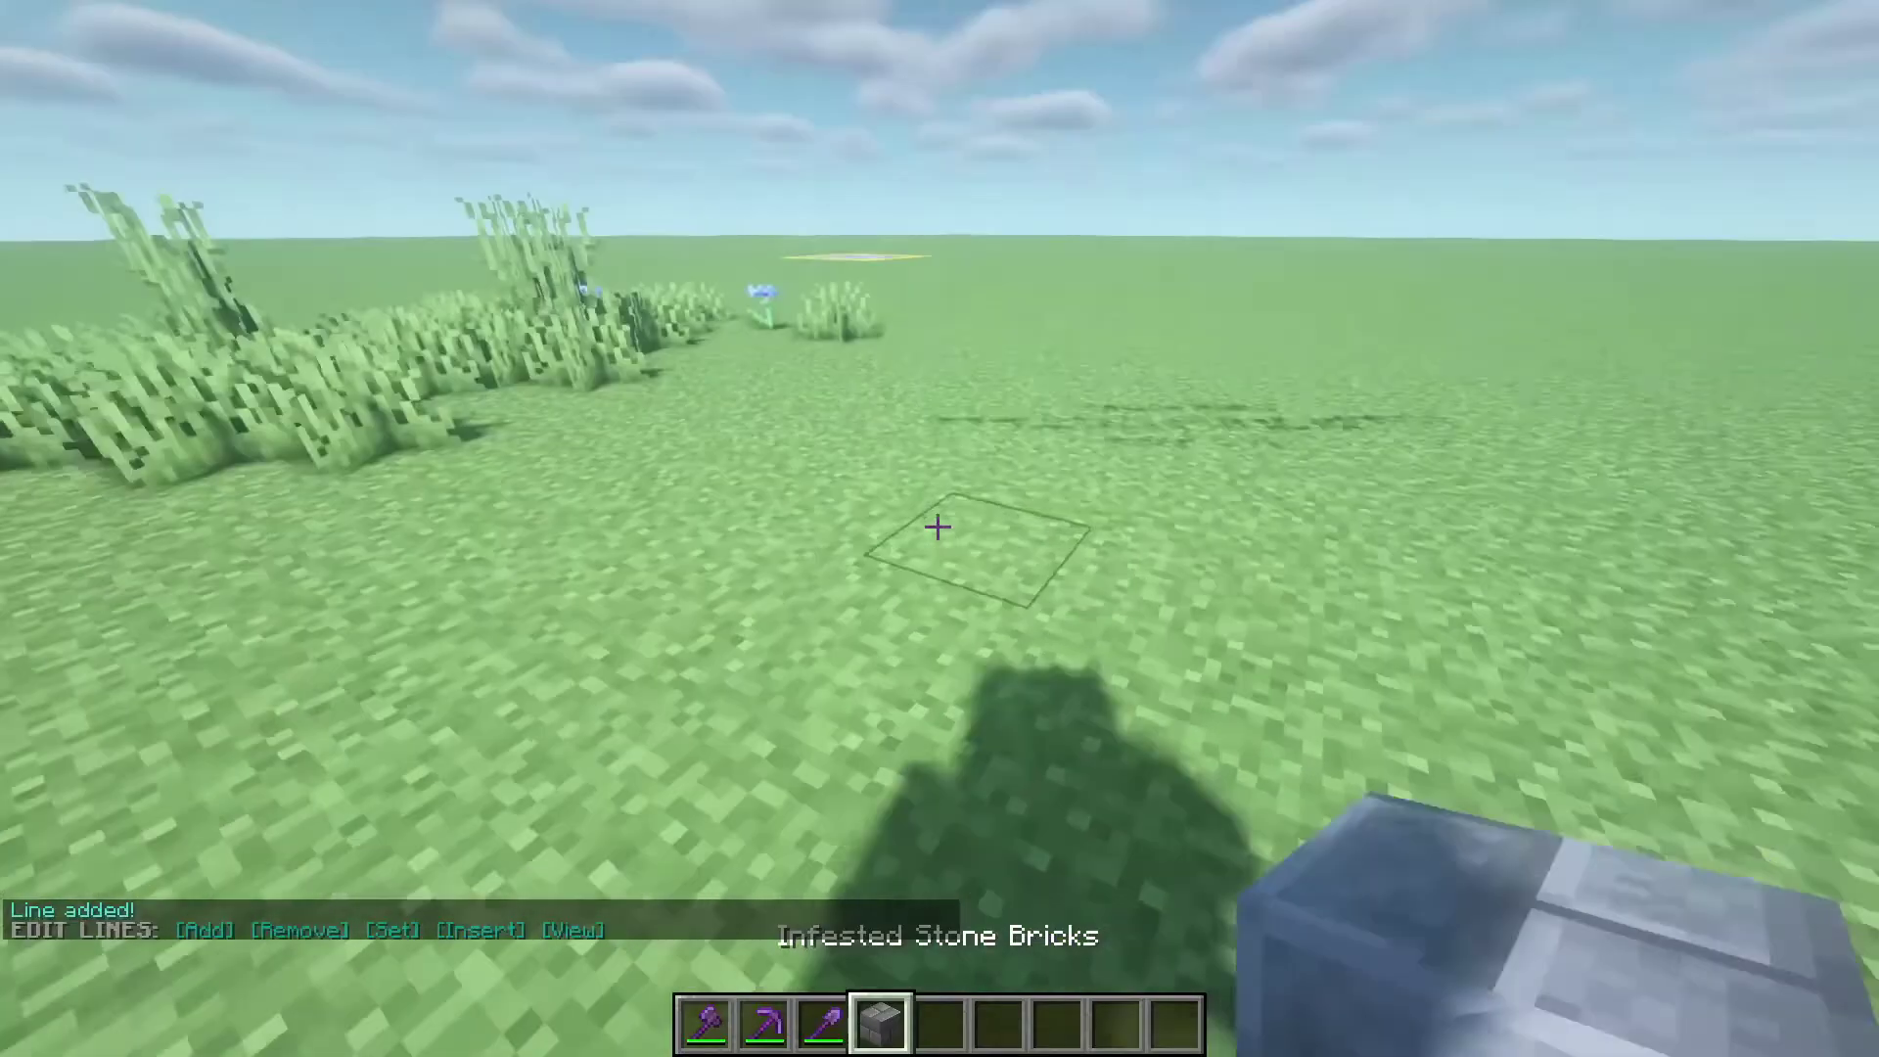
Step: Stack two stone brick blocks on the grass beneath the 'welcomesign' hologram
right_click(939, 528)
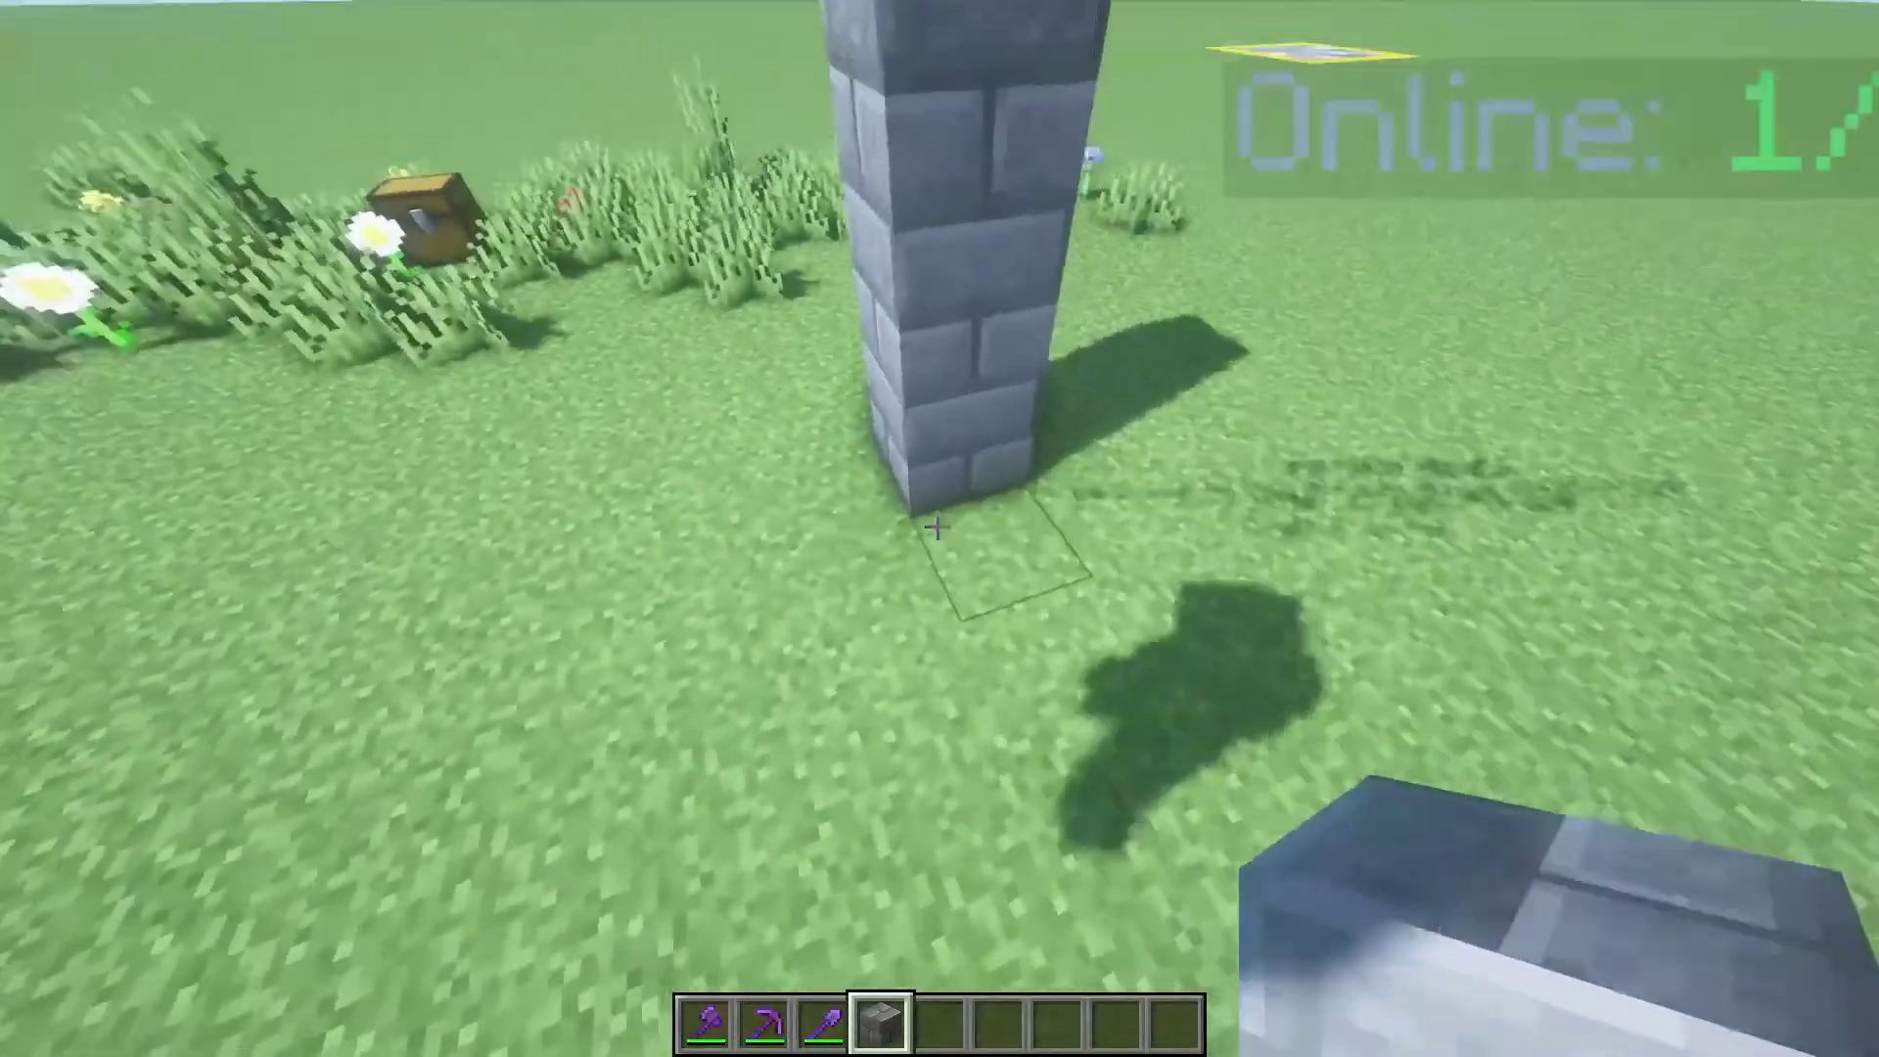
right_click(939, 528)
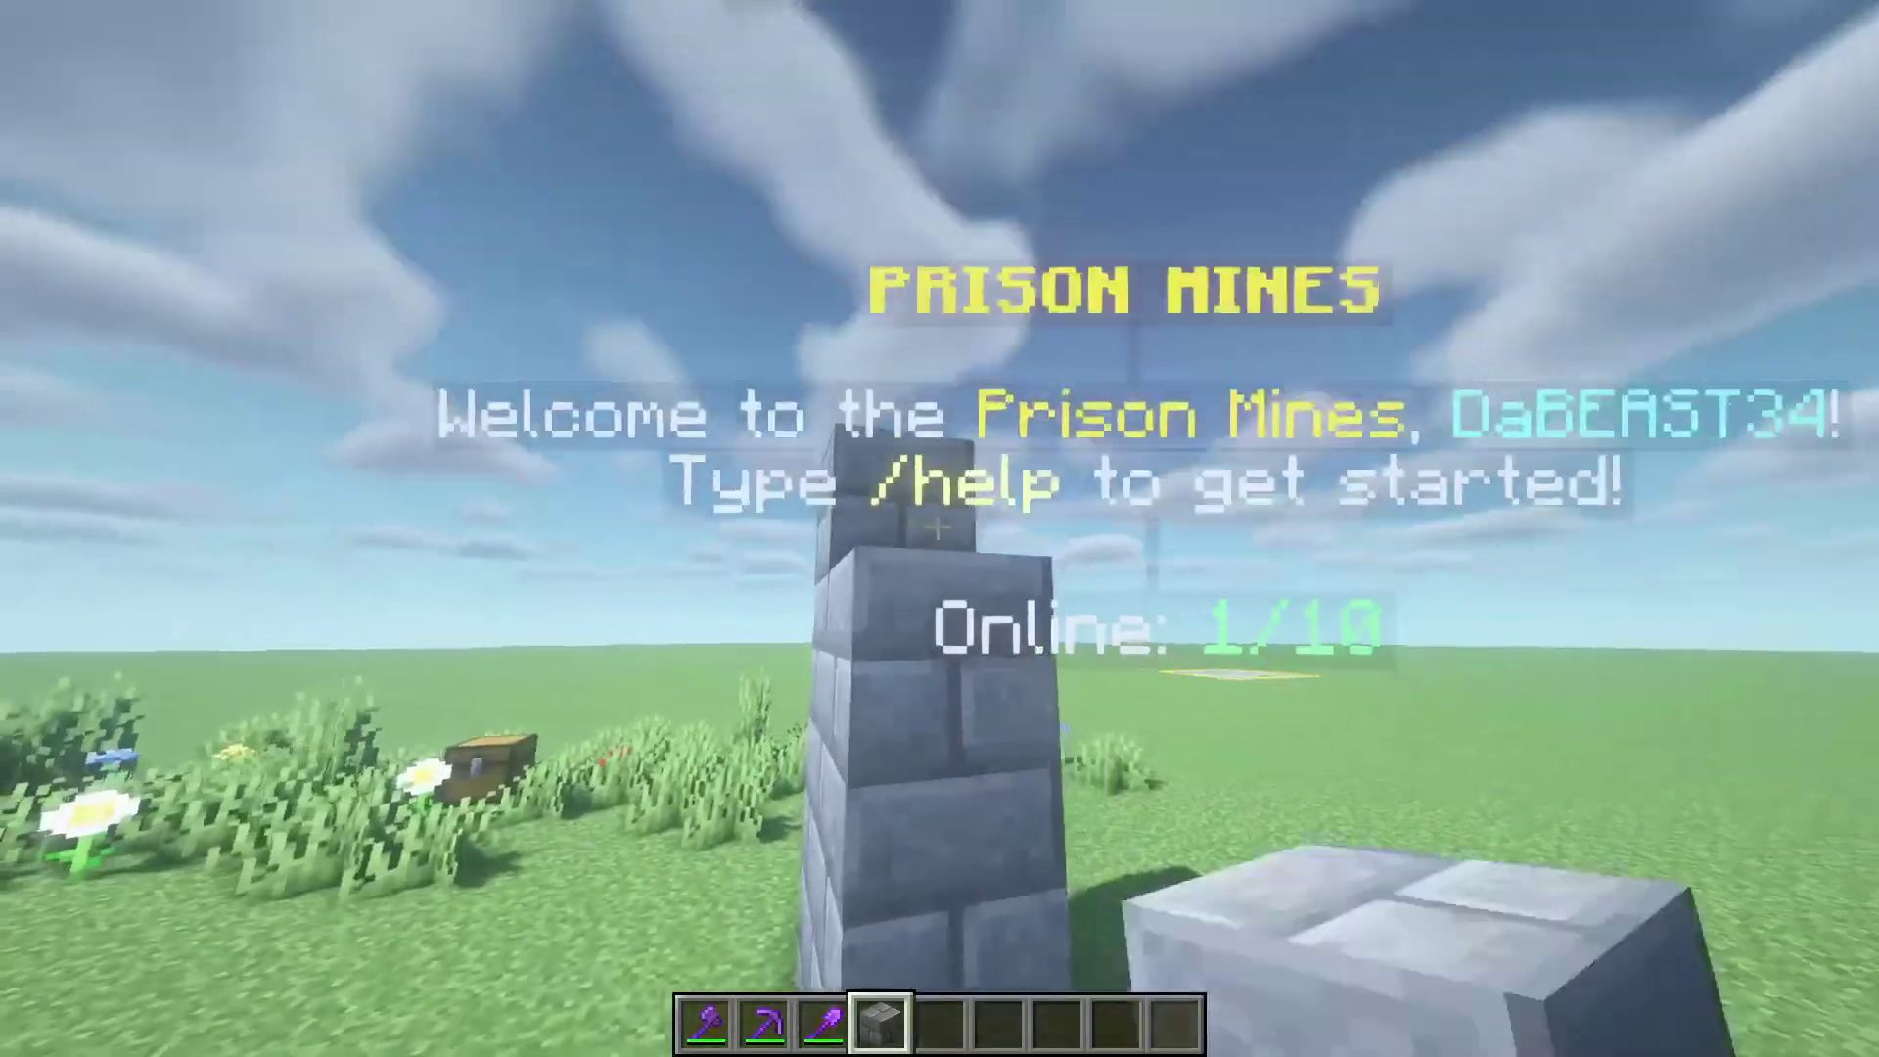